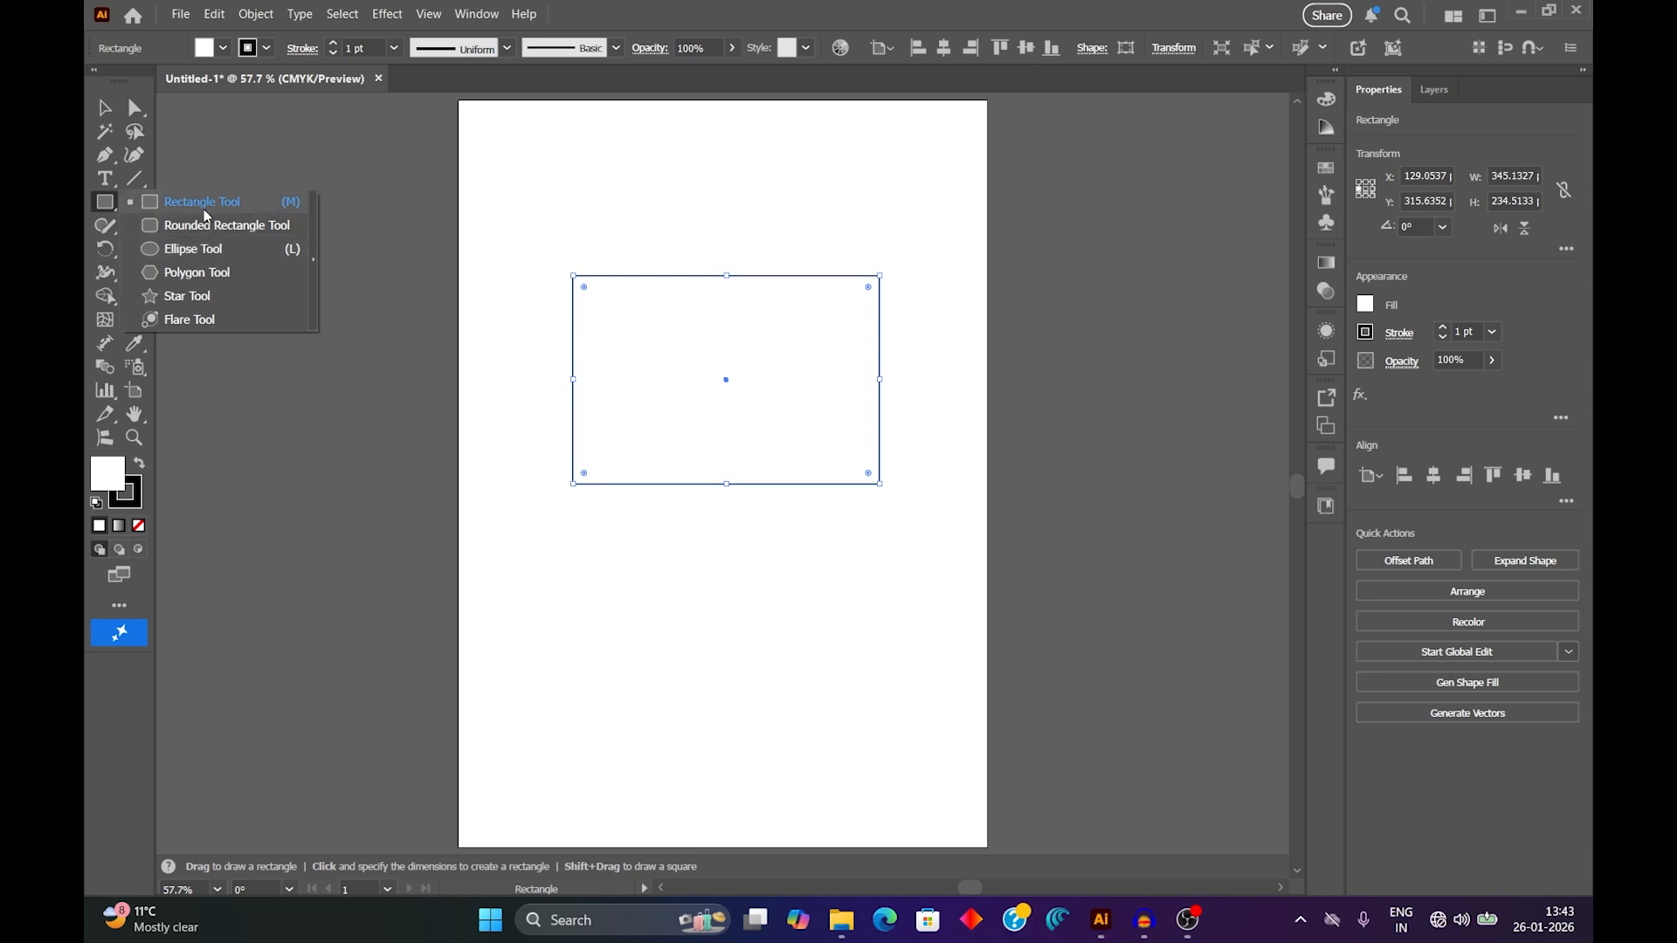
{"action": "left_click", "coordinate": [136, 179]}
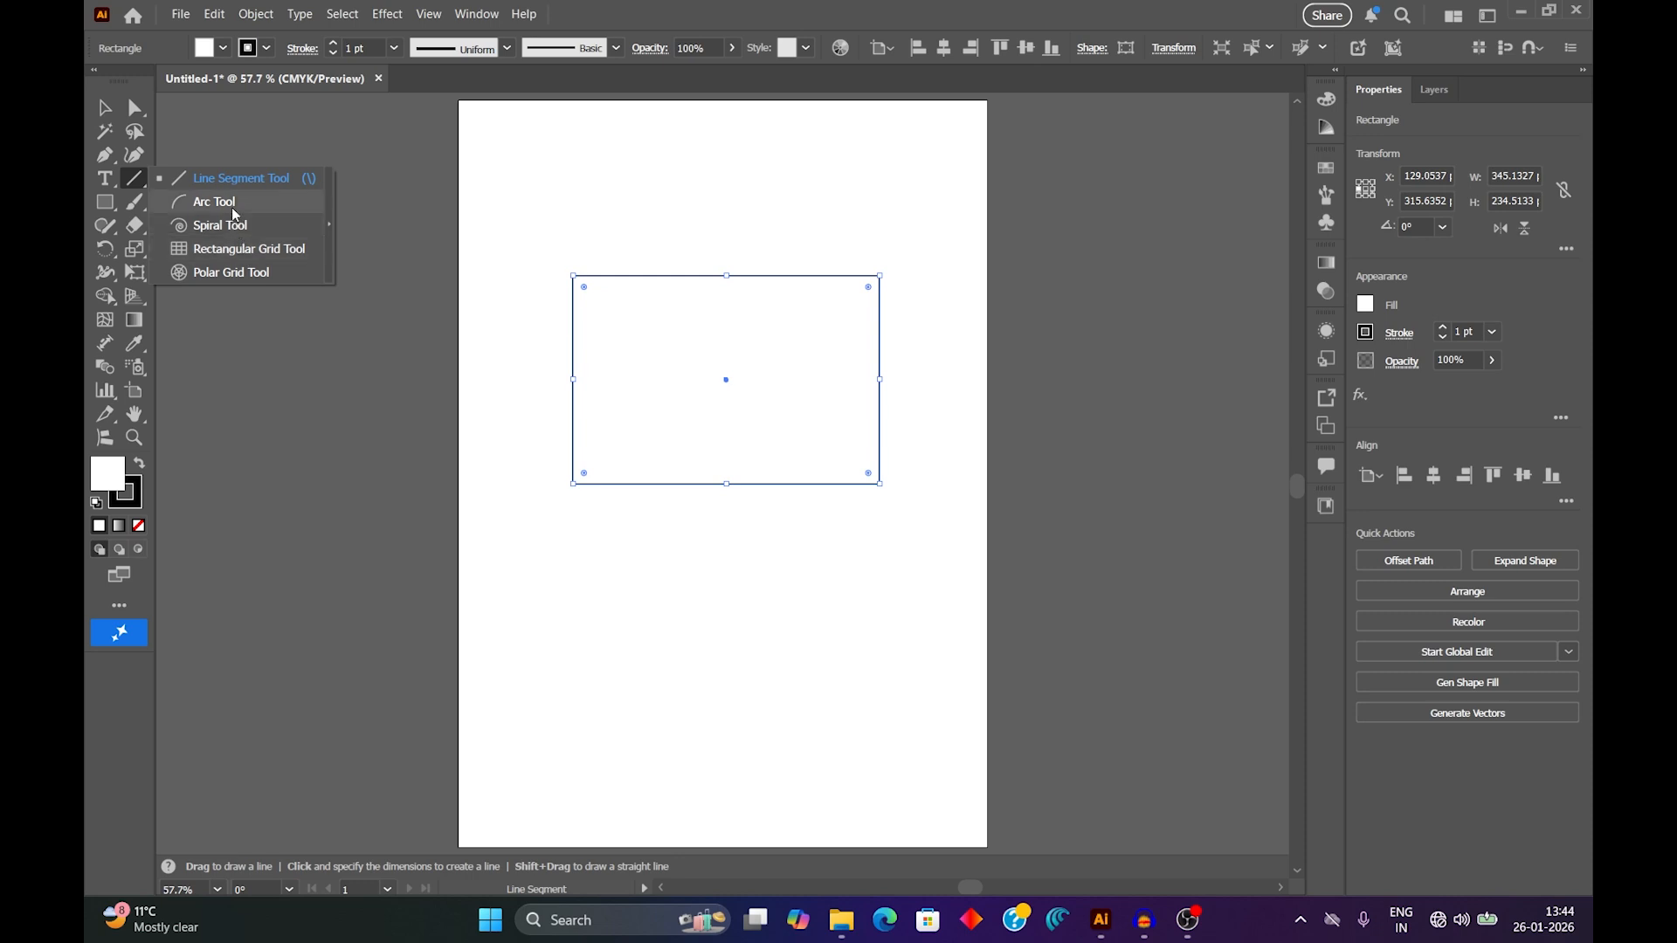
{"action": "key", "text": "v"}
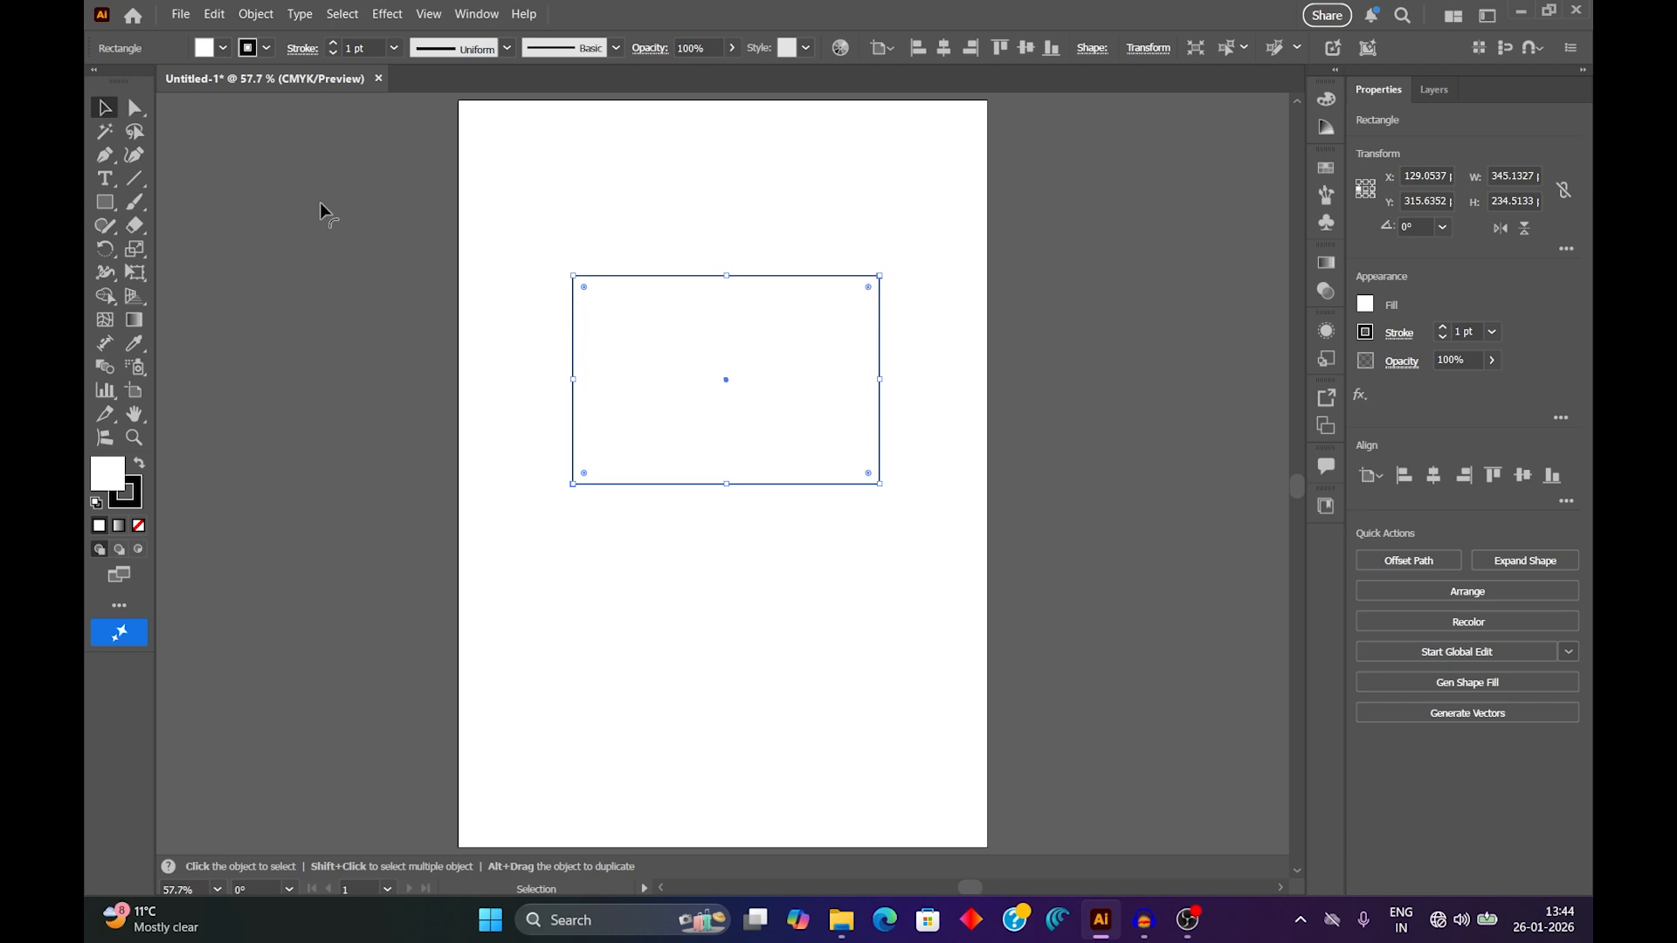
Fill the rectangle with light blue using the Direct Selection tool's current selection.
{"action": "left_click", "coordinate": [136, 107]}
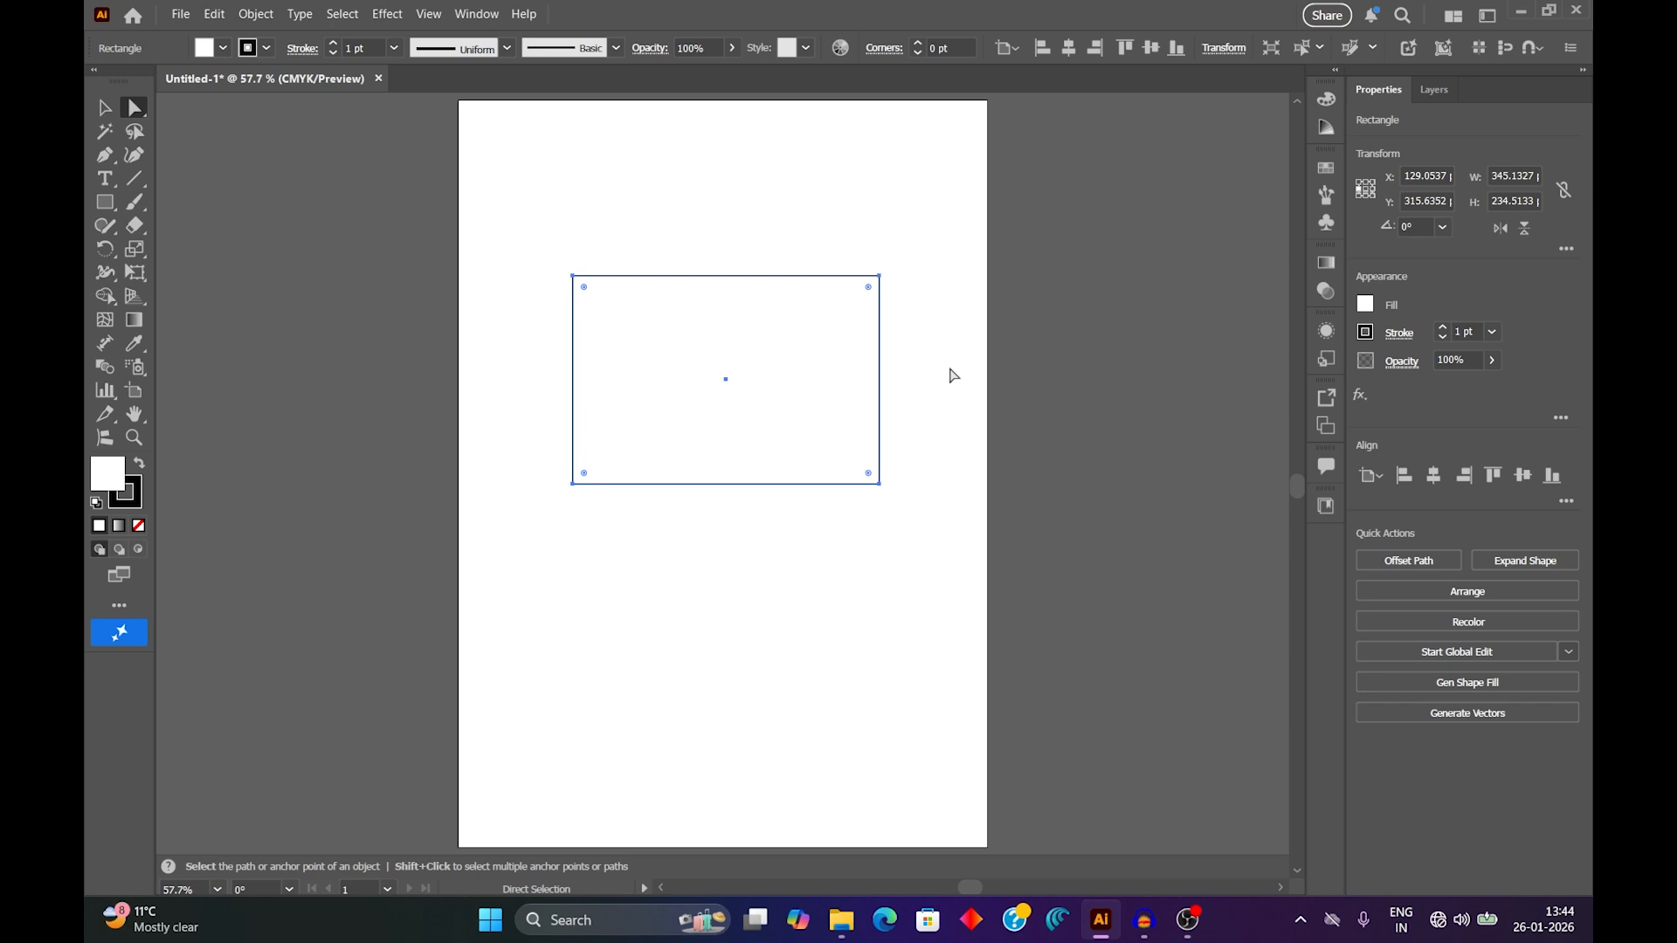
{"action": "left_click", "coordinate": [225, 51]}
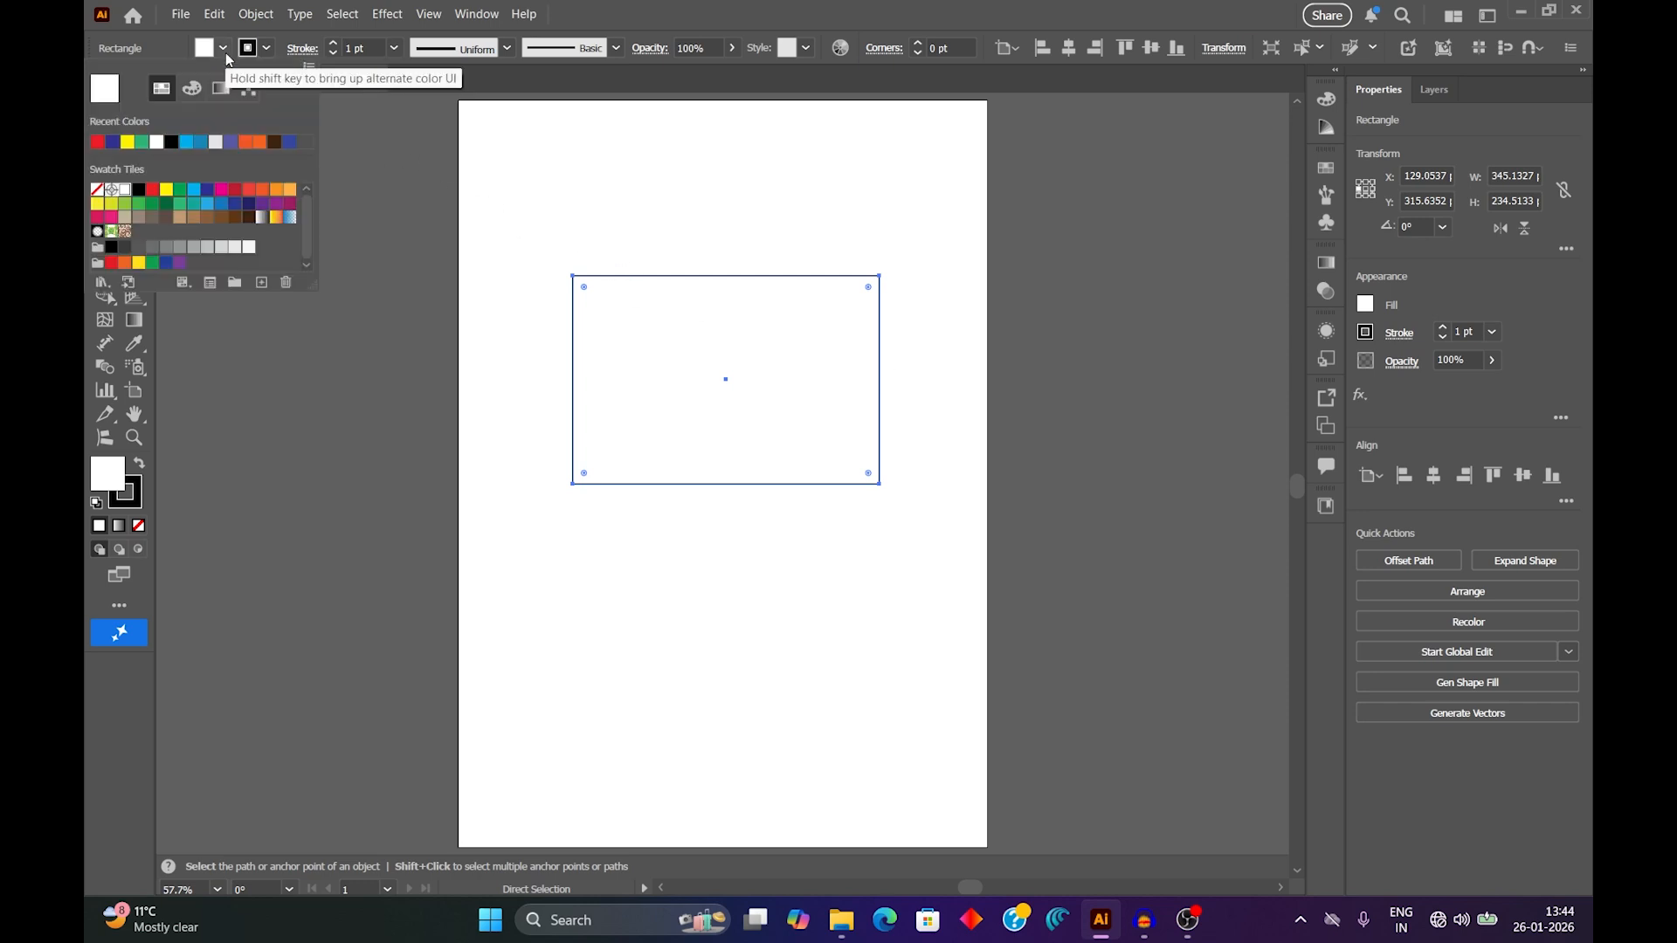
{"action": "left_click", "coordinate": [186, 143]}
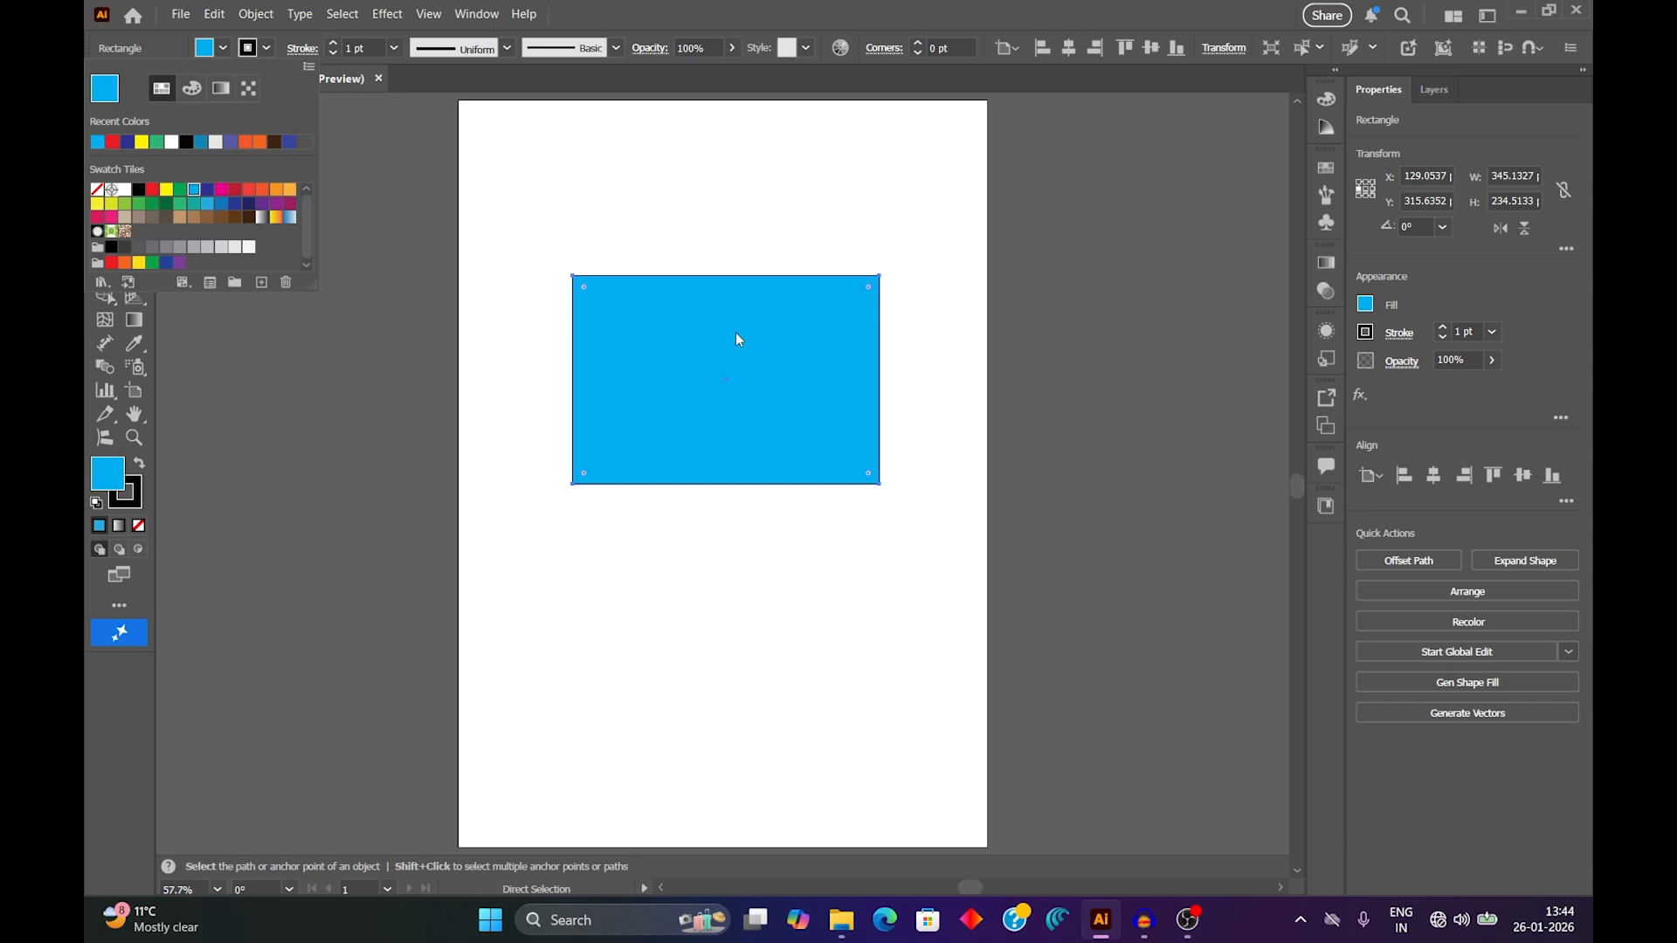
Give the blue rectangle an orange stroke with a weight of 7 pt.
{"action": "left_click", "coordinate": [266, 51]}
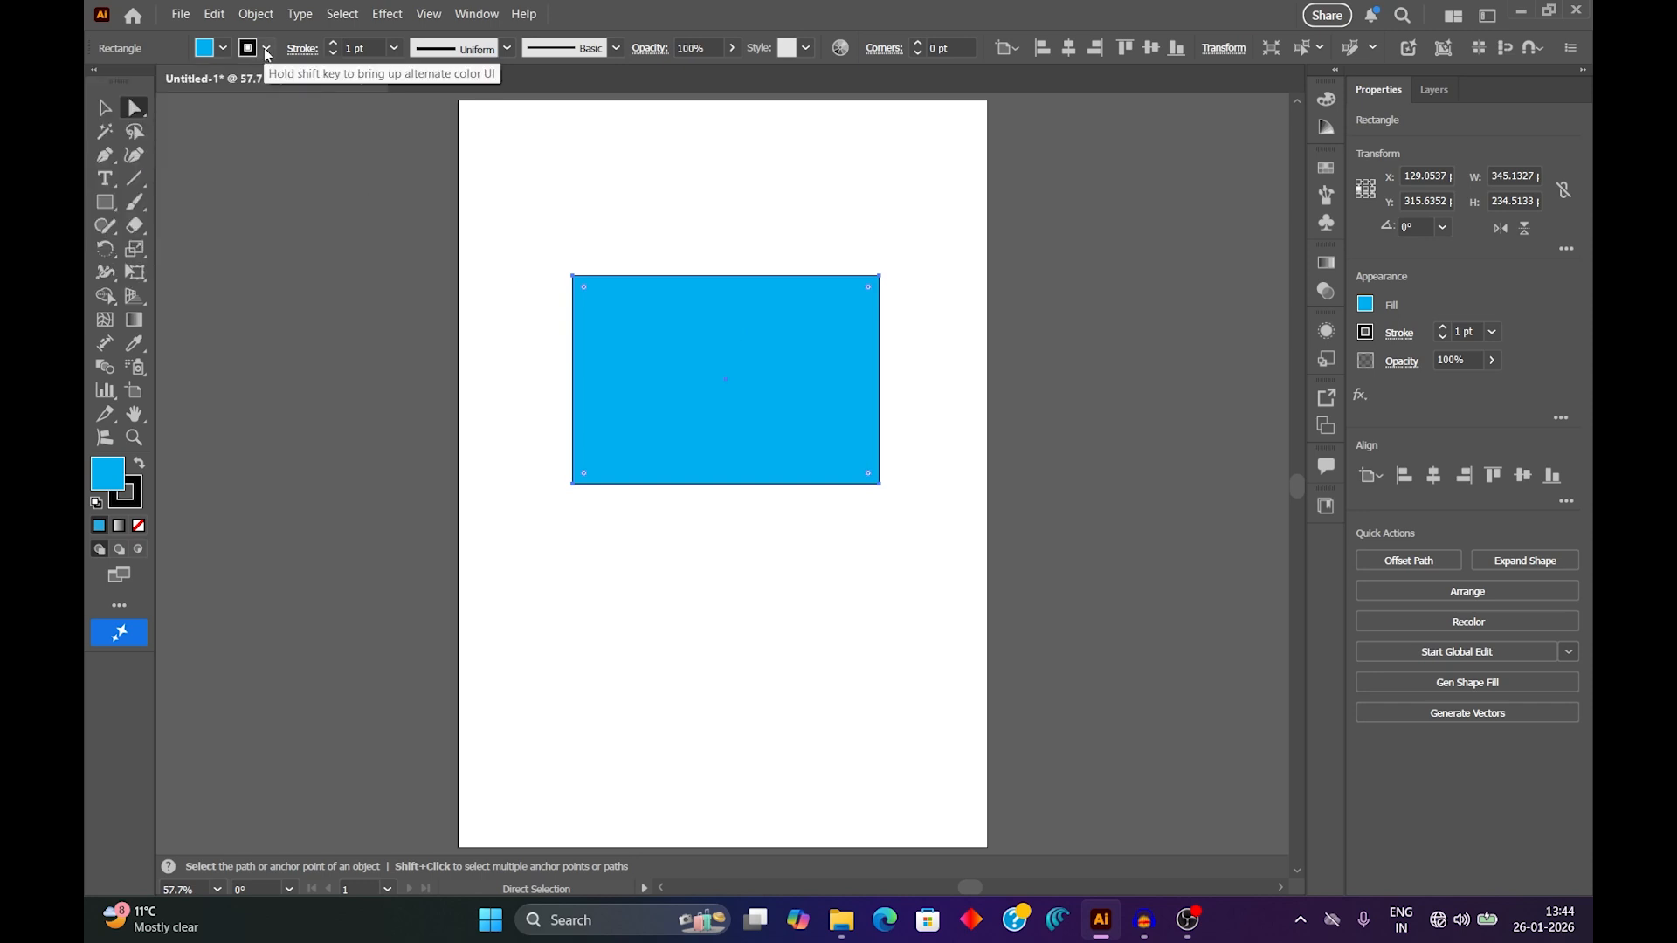
{"action": "left_click", "coordinate": [266, 50]}
{"action": "left_click", "coordinate": [245, 143]}
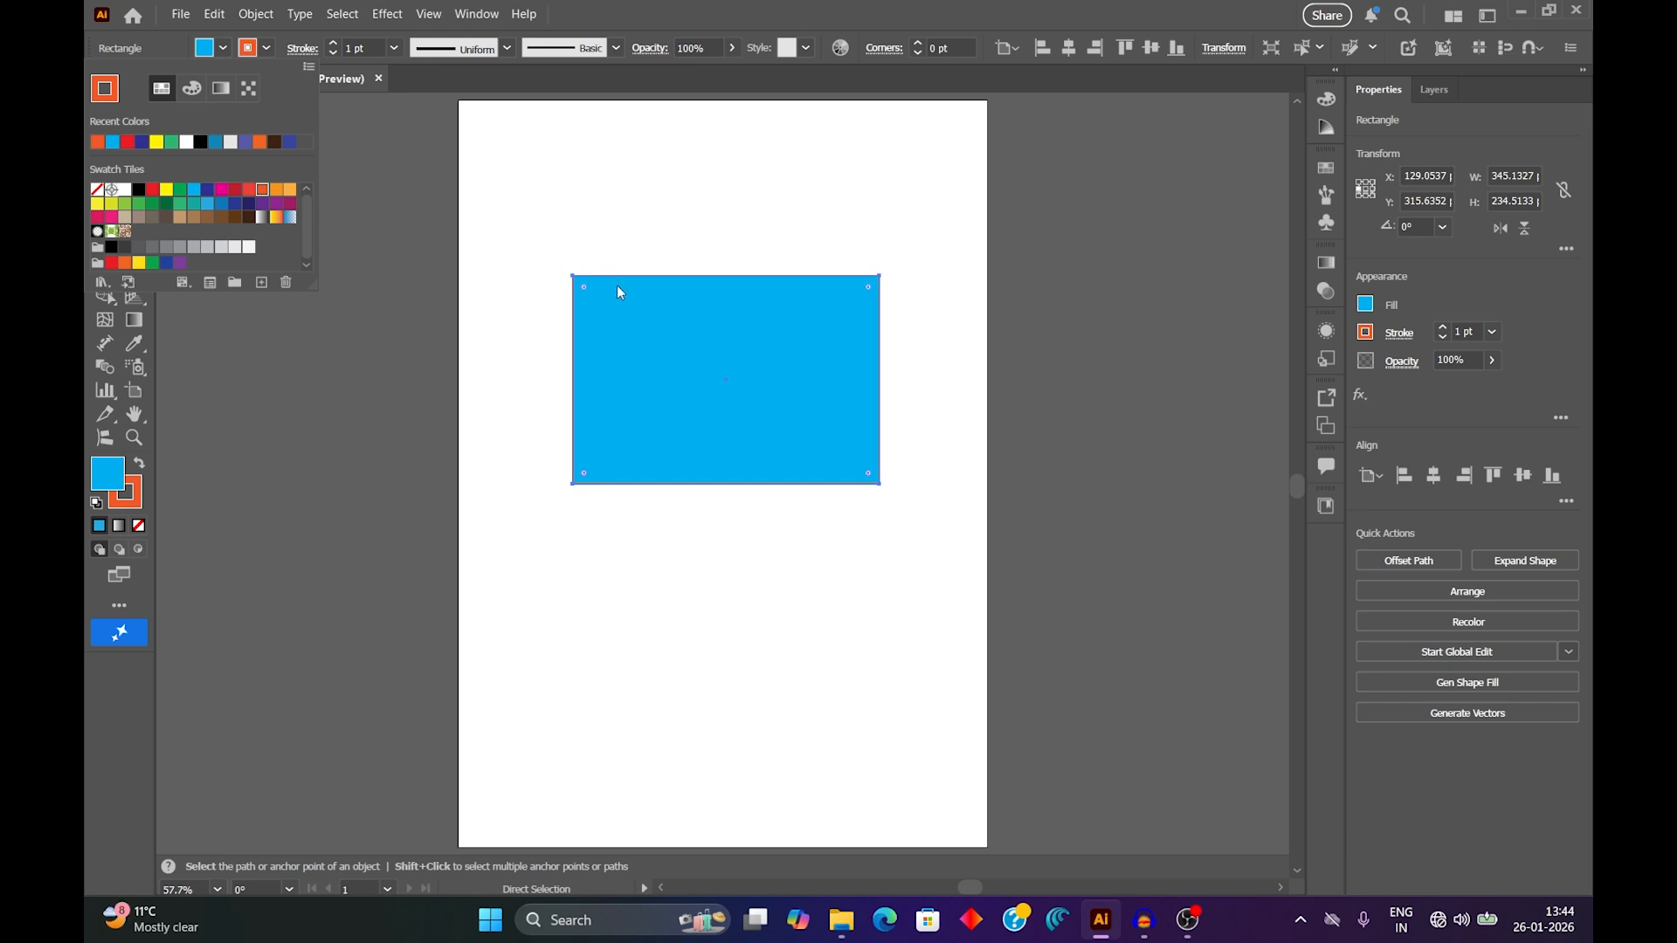
{"action": "left_click", "coordinate": [390, 50]}
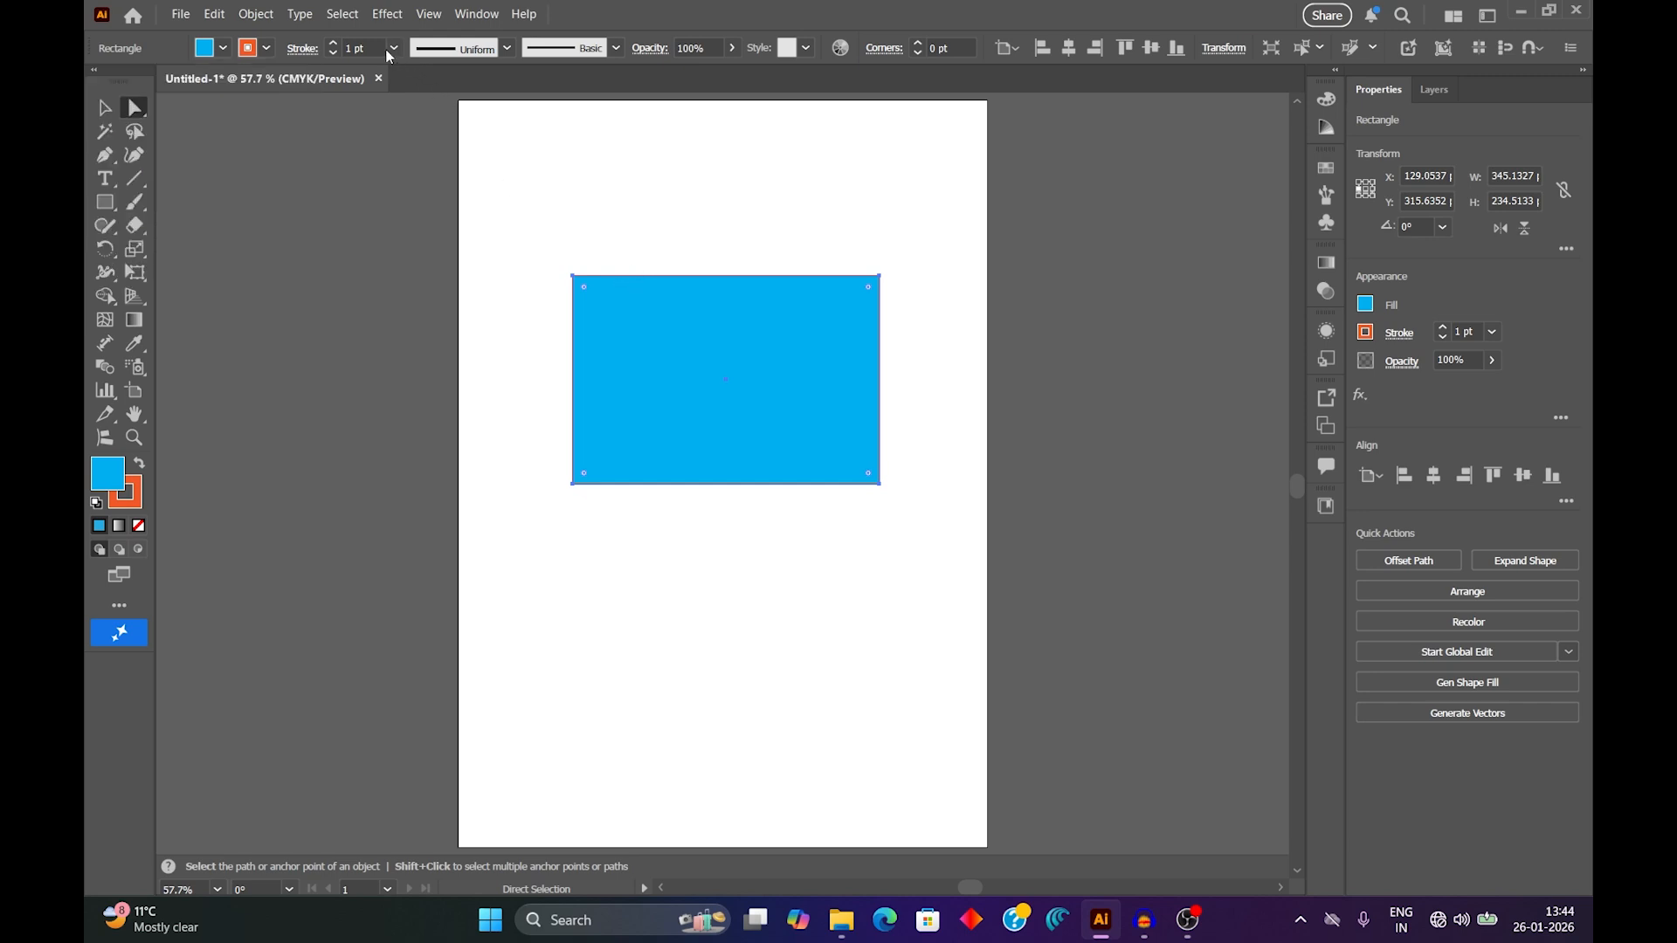
{"action": "left_click", "coordinate": [392, 49]}
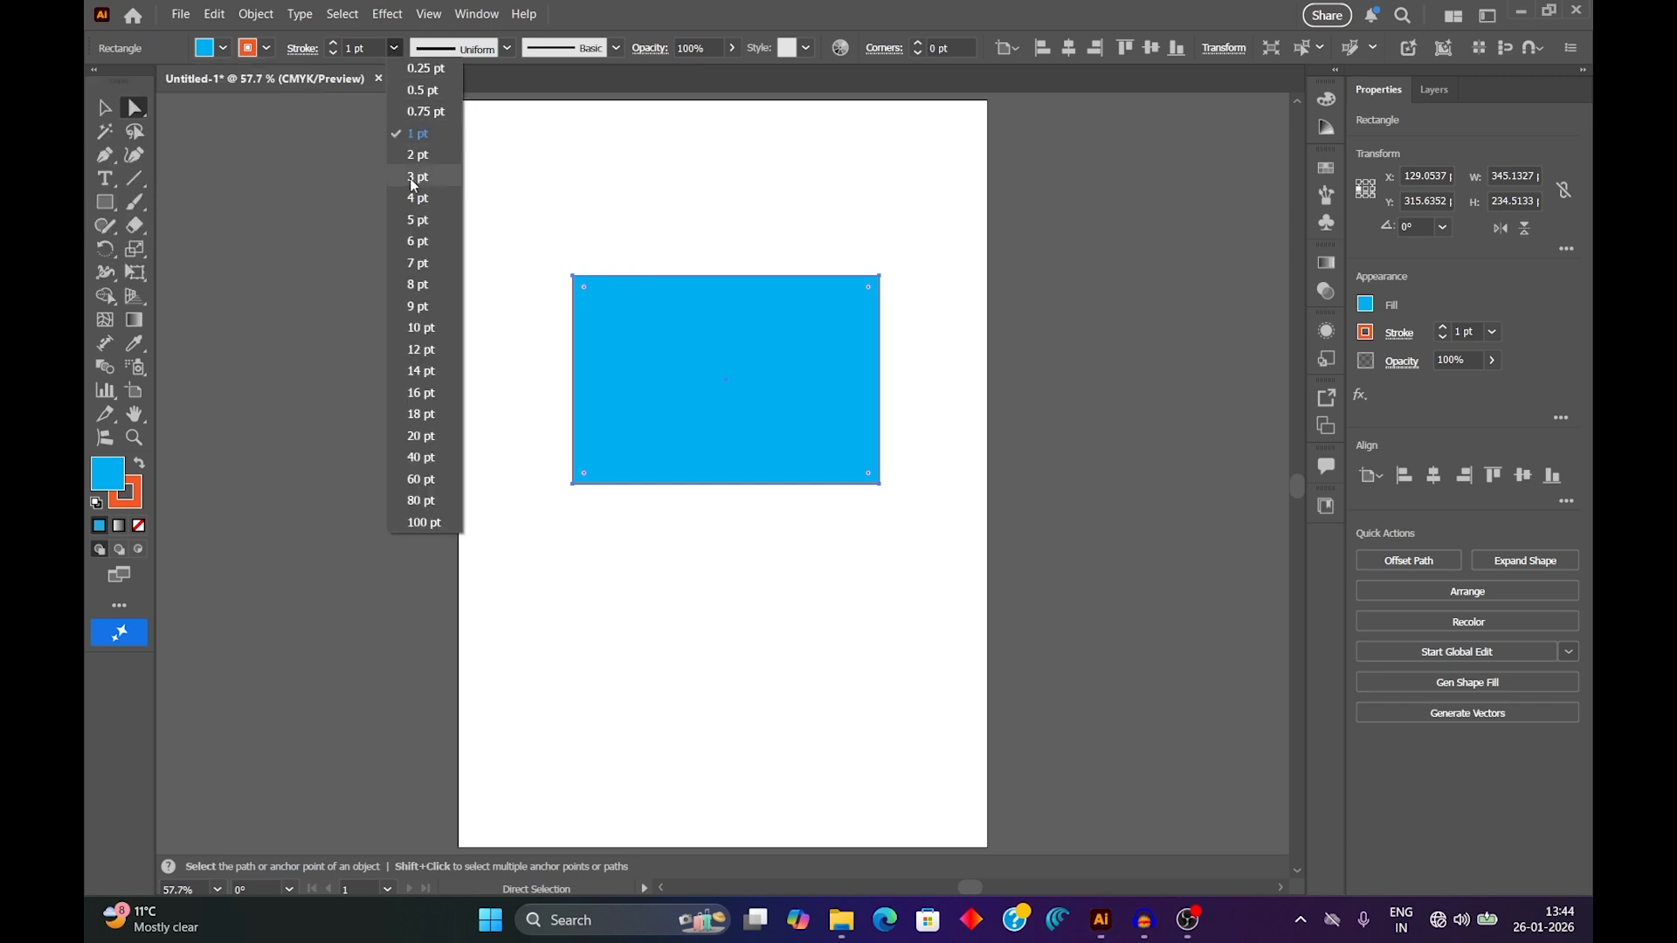
{"action": "left_click", "coordinate": [418, 264]}
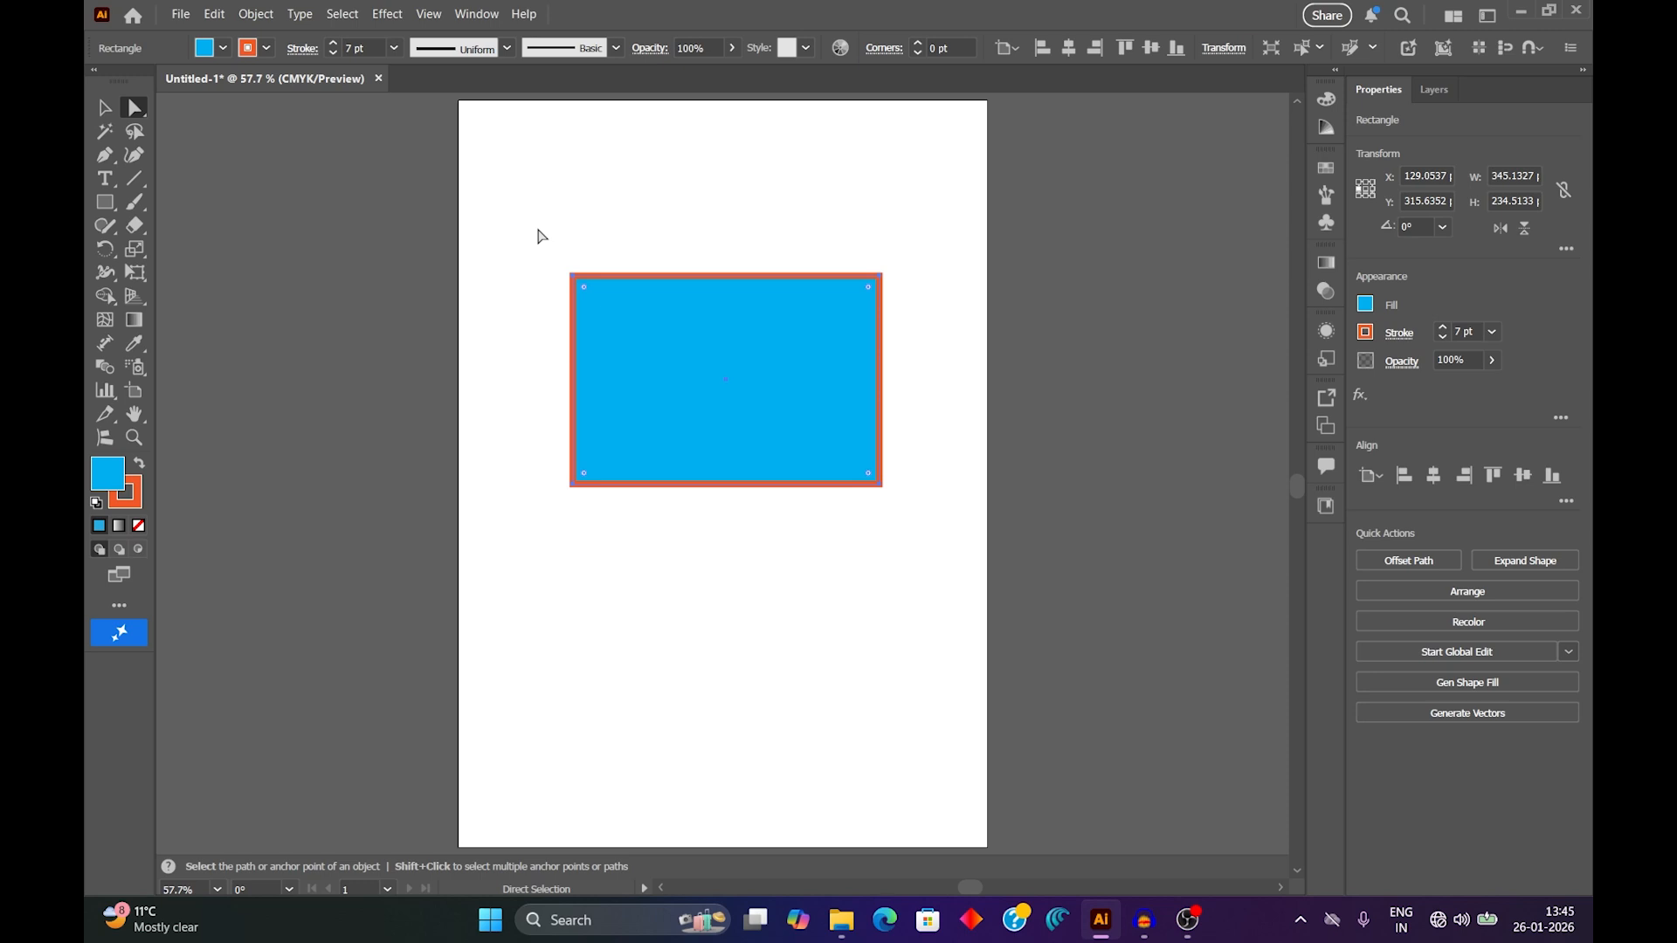
Move the rectangle's upper-left anchor point to about X 269, Y 270 pt and its lower-right one to about X 341, Y 344 pt.
{"action": "left_click", "coordinate": [572, 277]}
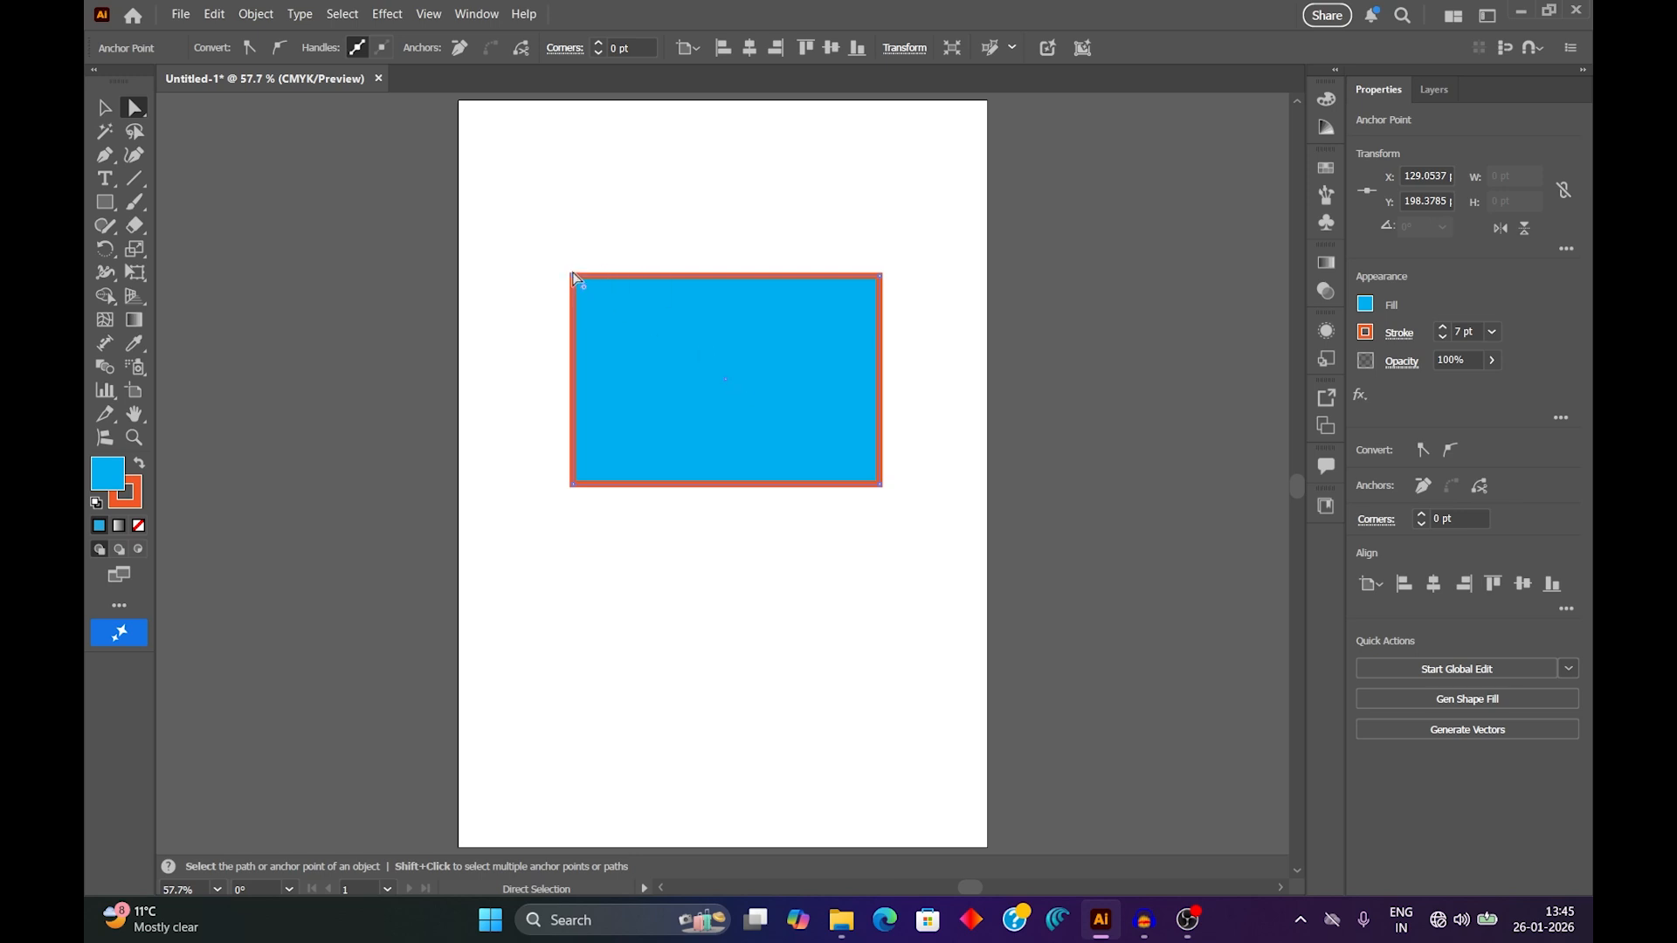
{"action": "left_click_drag", "start_coordinate": [573, 276], "coordinate": [696, 338]}
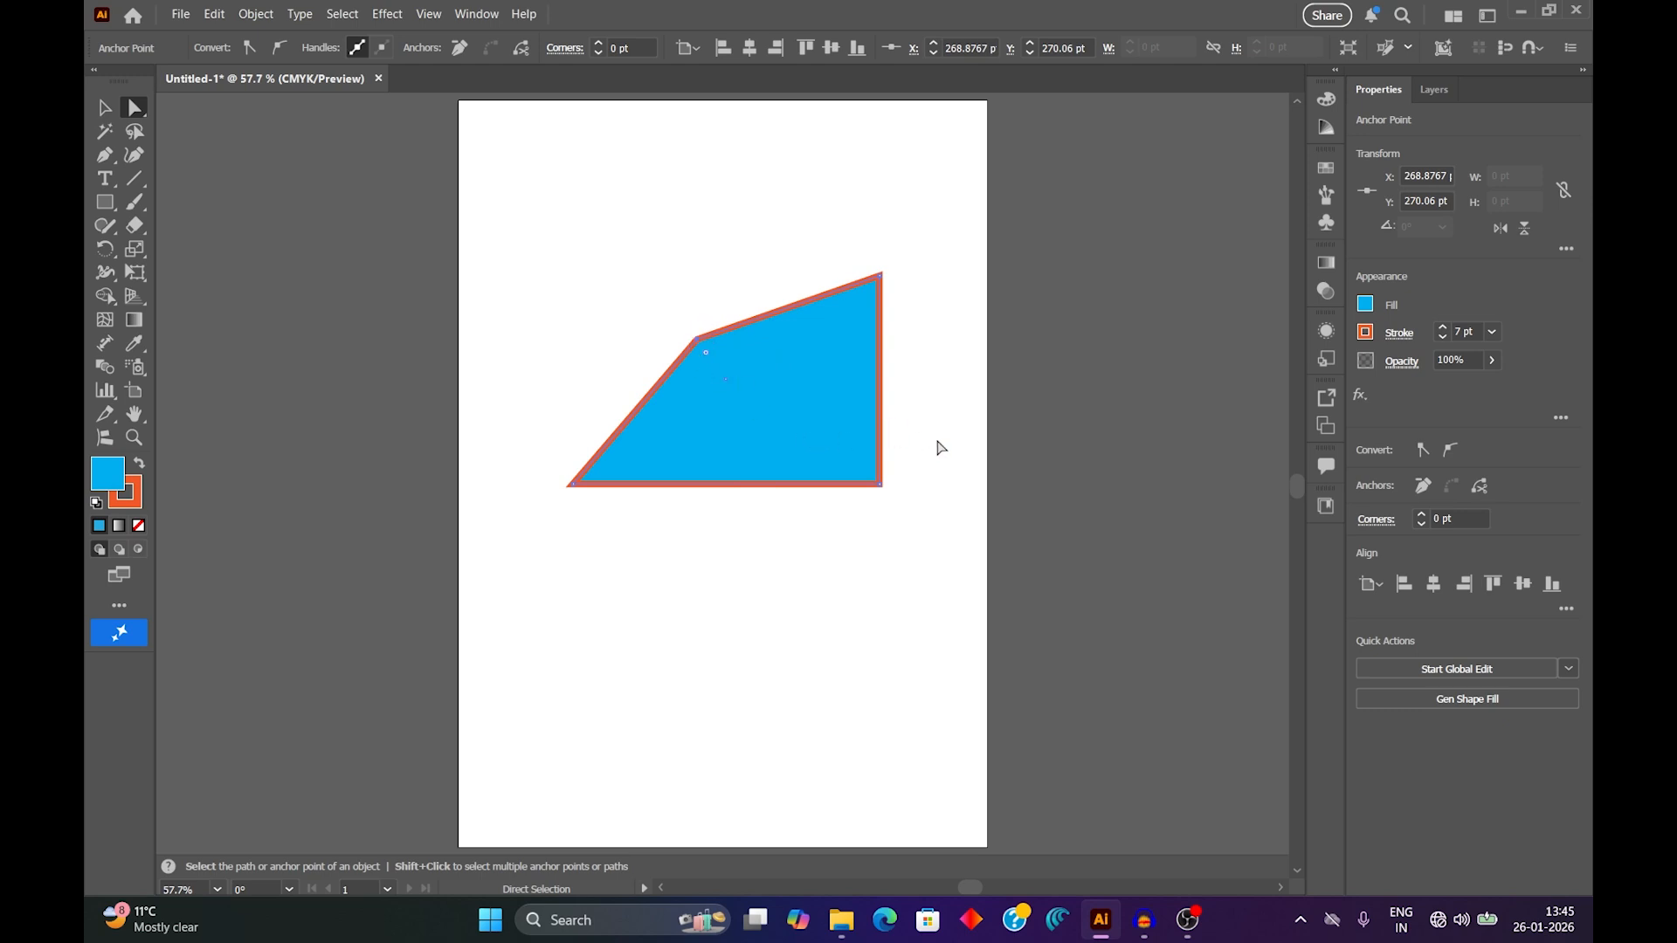
{"action": "left_click_drag", "start_coordinate": [881, 485], "coordinate": [761, 407]}
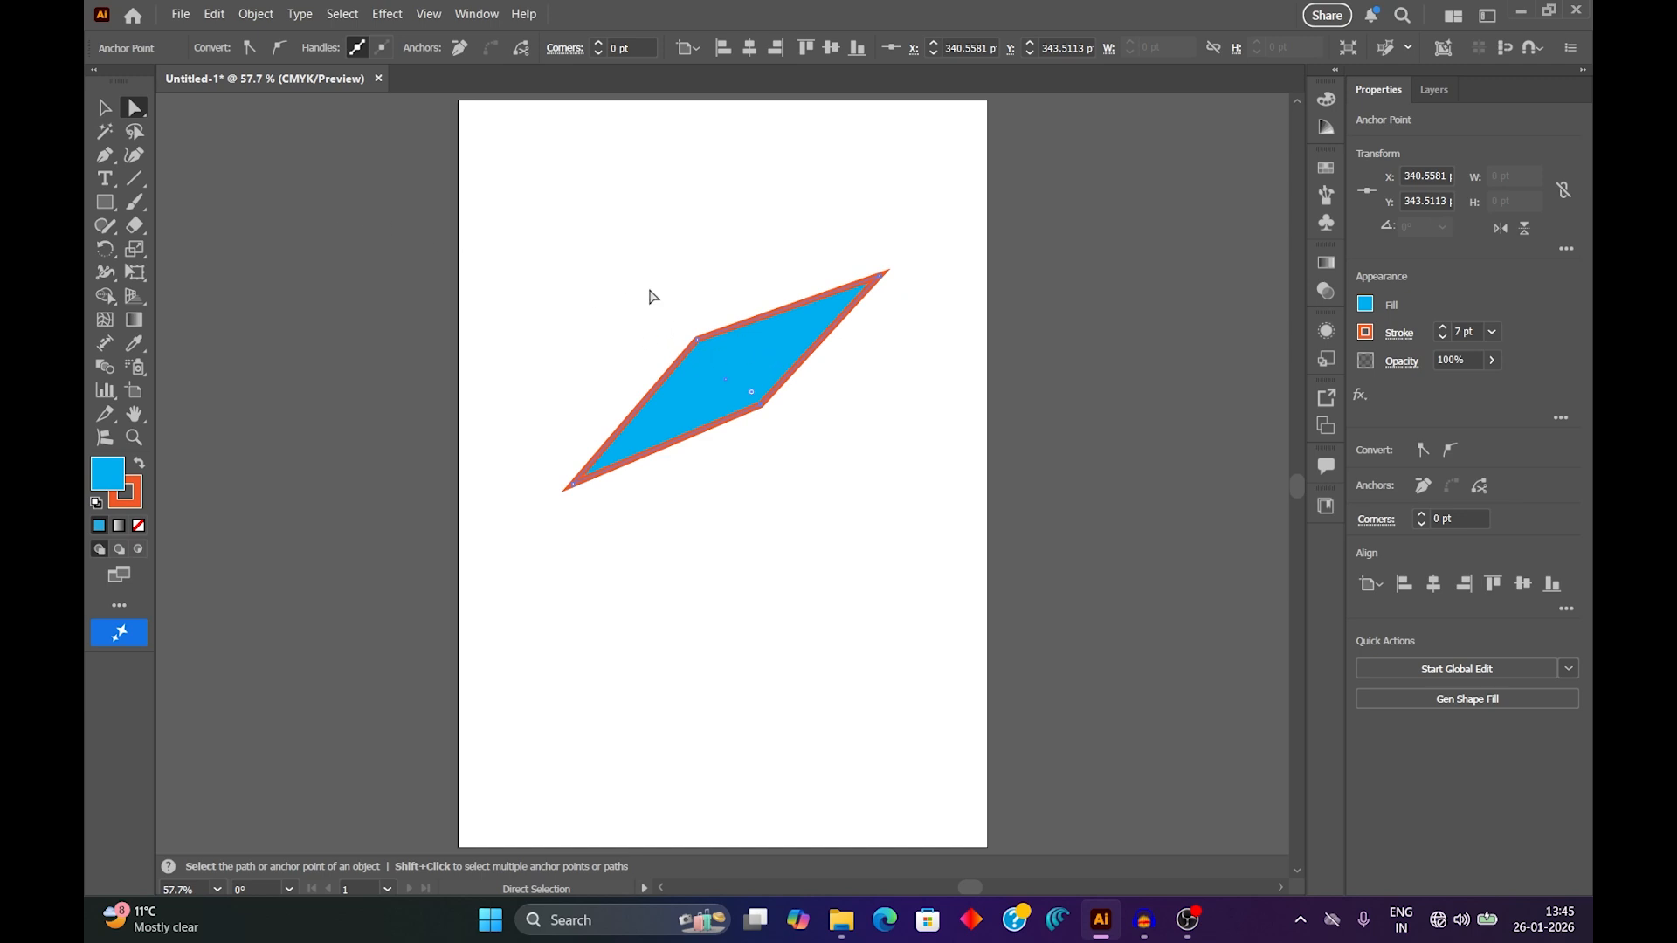
Select the shape's two upper anchor points together and move them down and left, forming a slanted quadrilateral about 281 × 104 pt.
{"action": "left_click", "coordinate": [725, 360]}
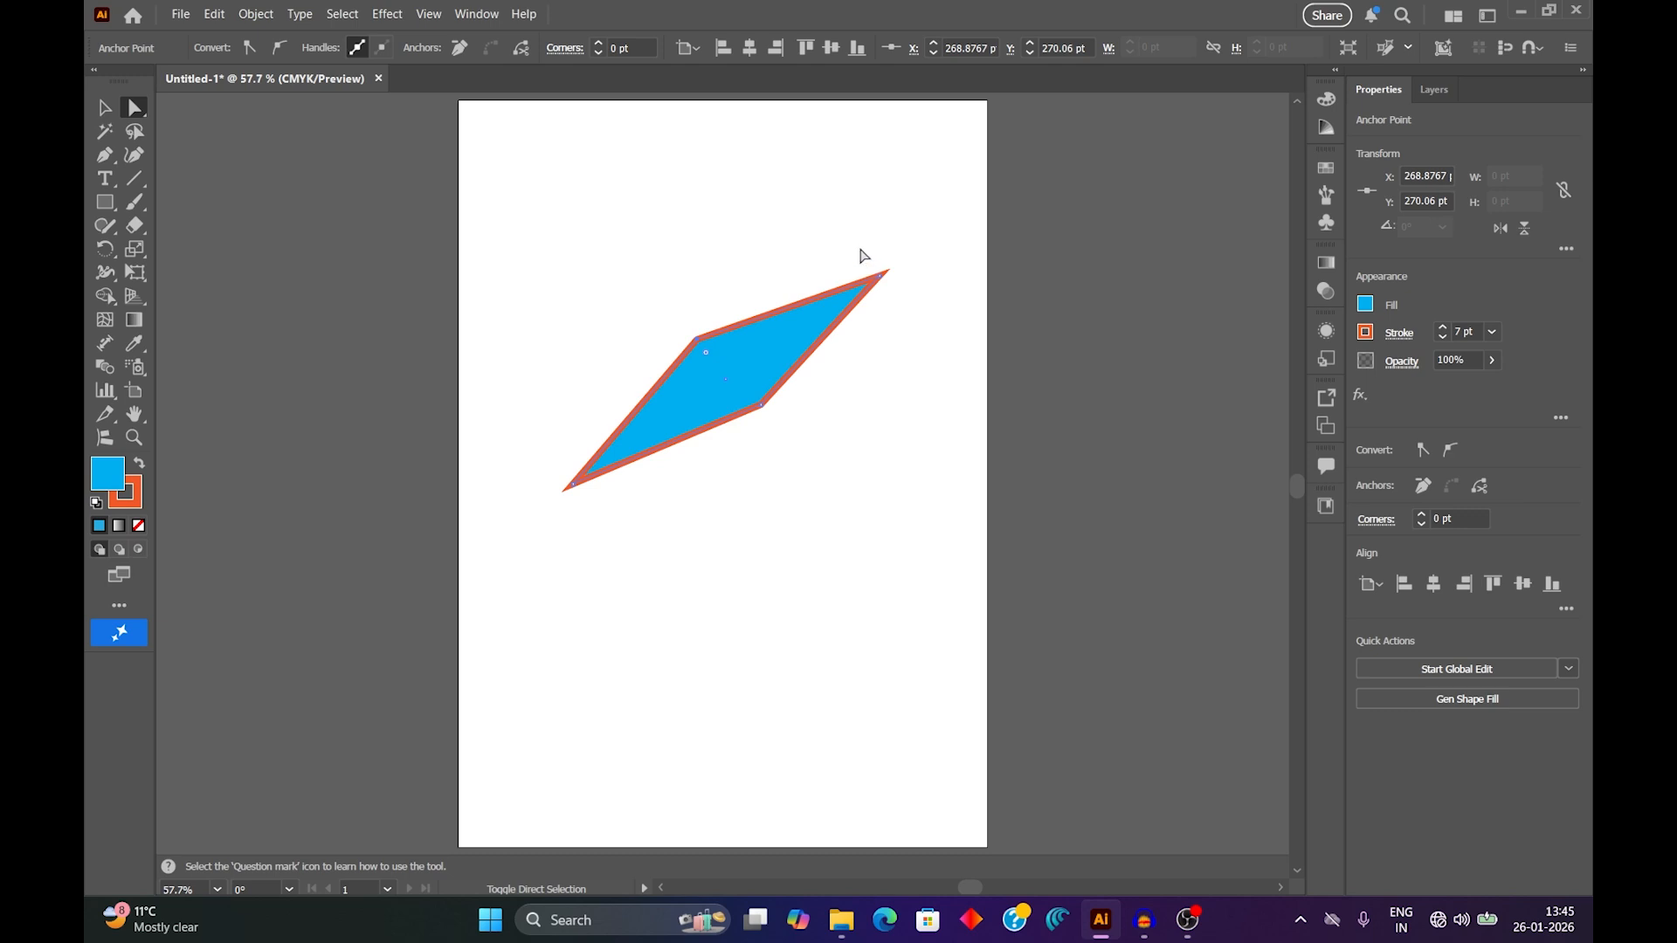
{"action": "key", "text": "ctrl+a"}
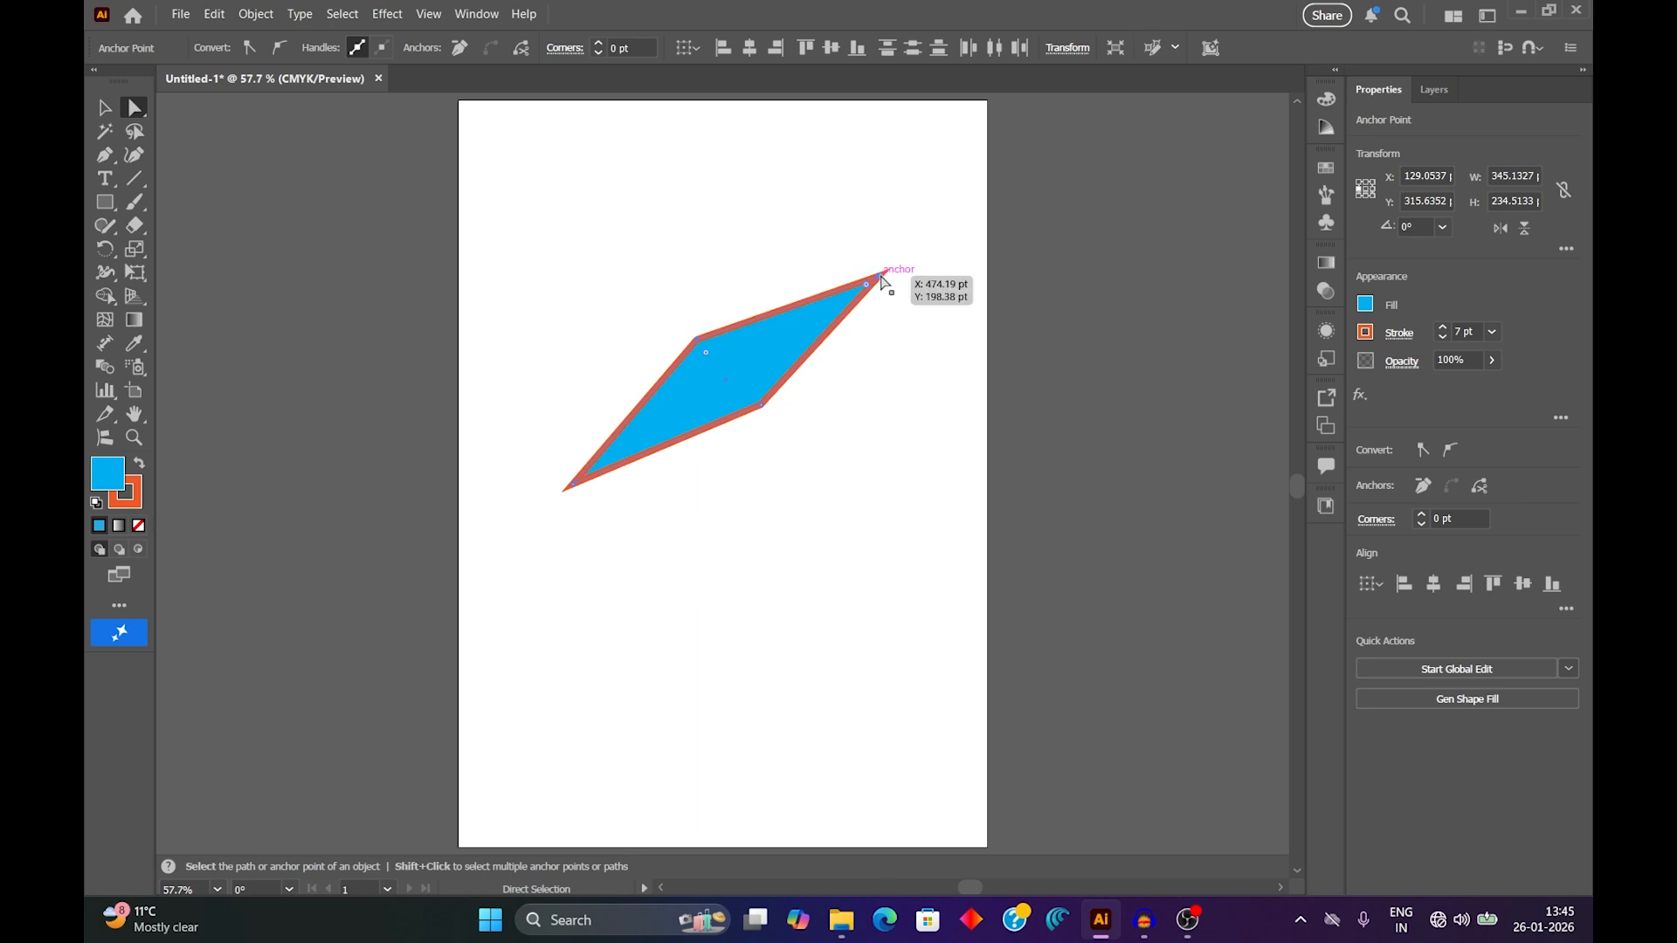
{"action": "left_click_drag", "start_coordinate": [881, 278], "coordinate": [695, 392]}
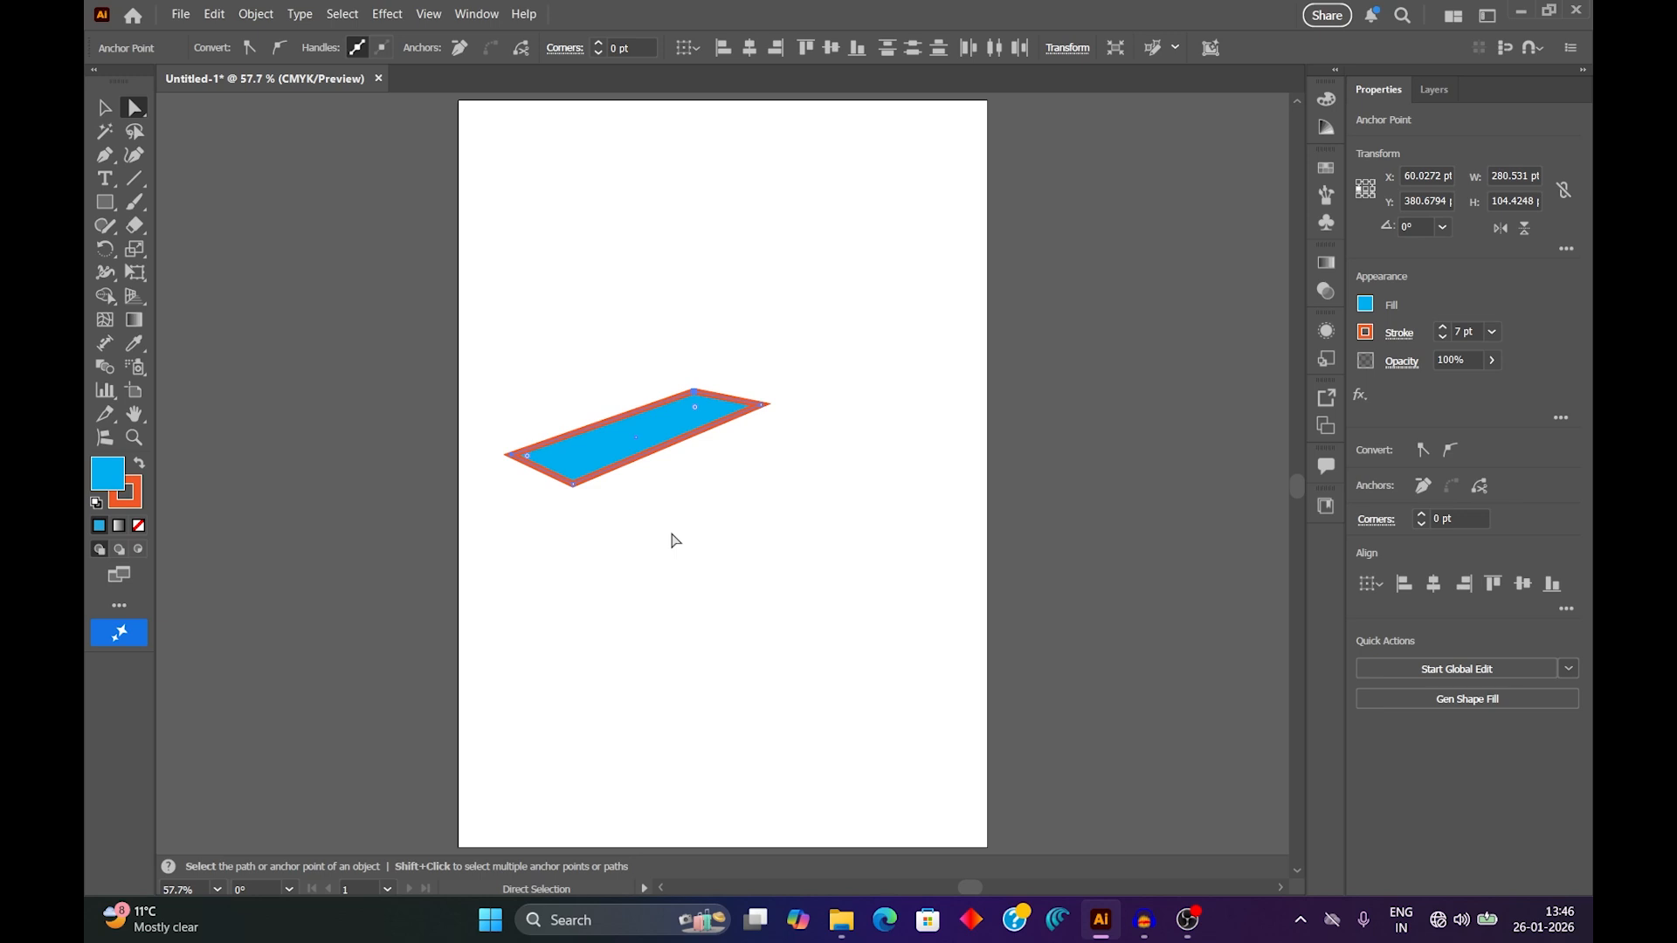
Draw a second rectangle about 237 × 151 pt above the slanted shape.
{"action": "left_click", "coordinate": [105, 202]}
{"action": "left_click_drag", "start_coordinate": [607, 190], "coordinate": [819, 327]}
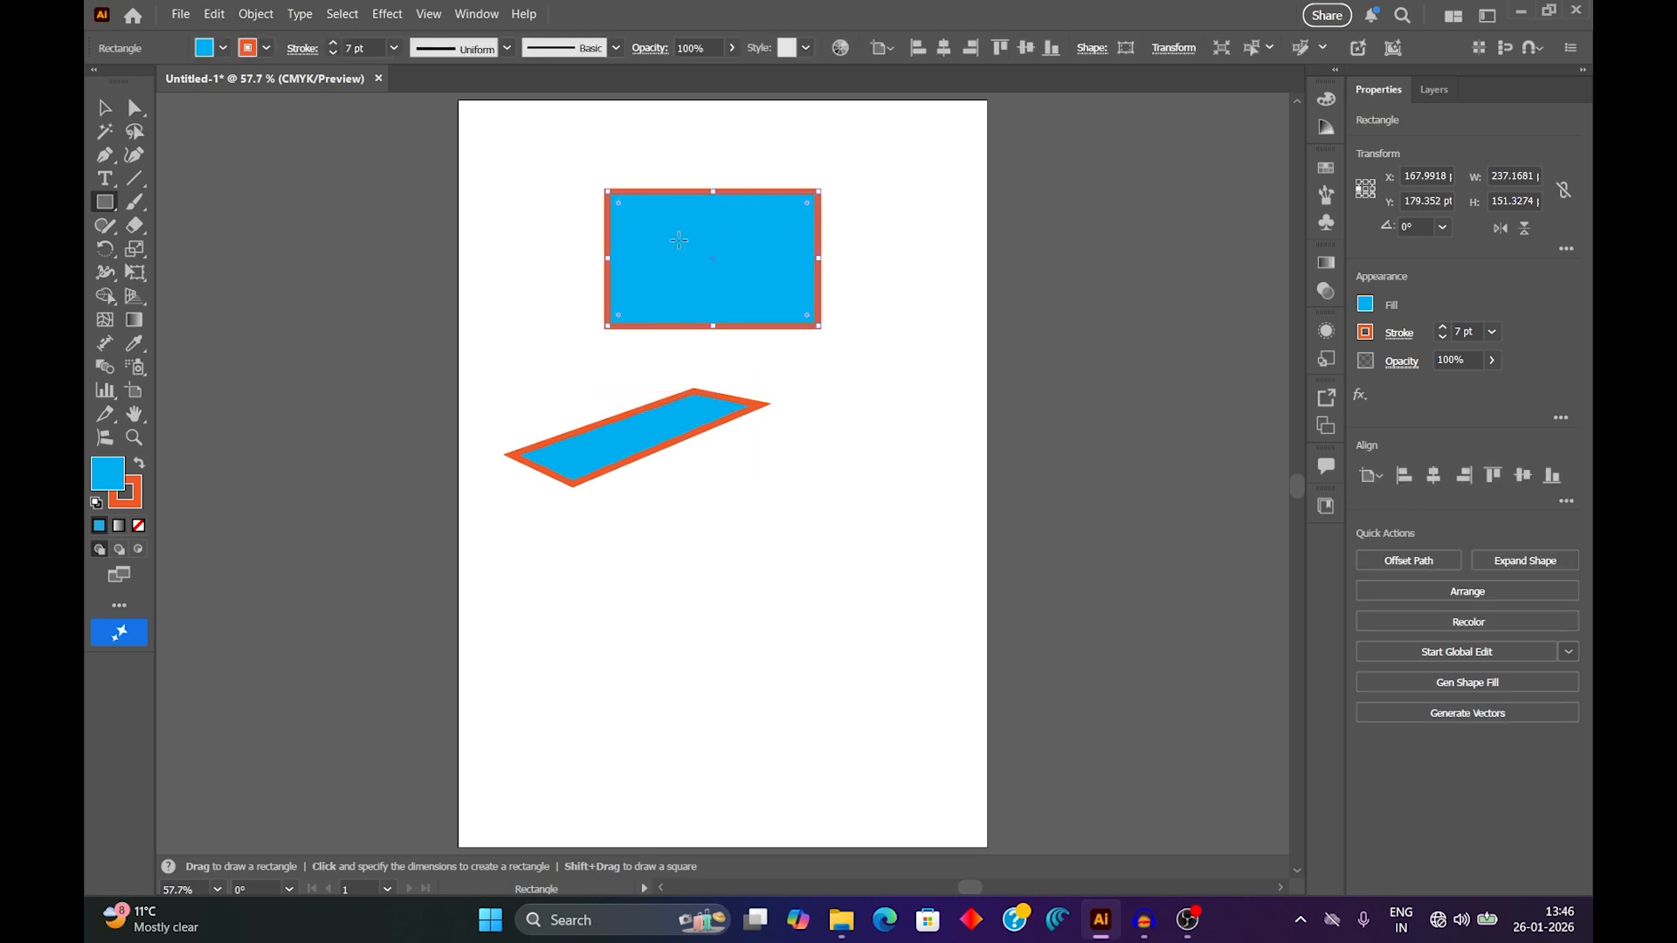
Try converting the upper rectangle's upper-left anchor point to smooth and back to a corner, two times.
{"action": "left_click", "coordinate": [142, 112]}
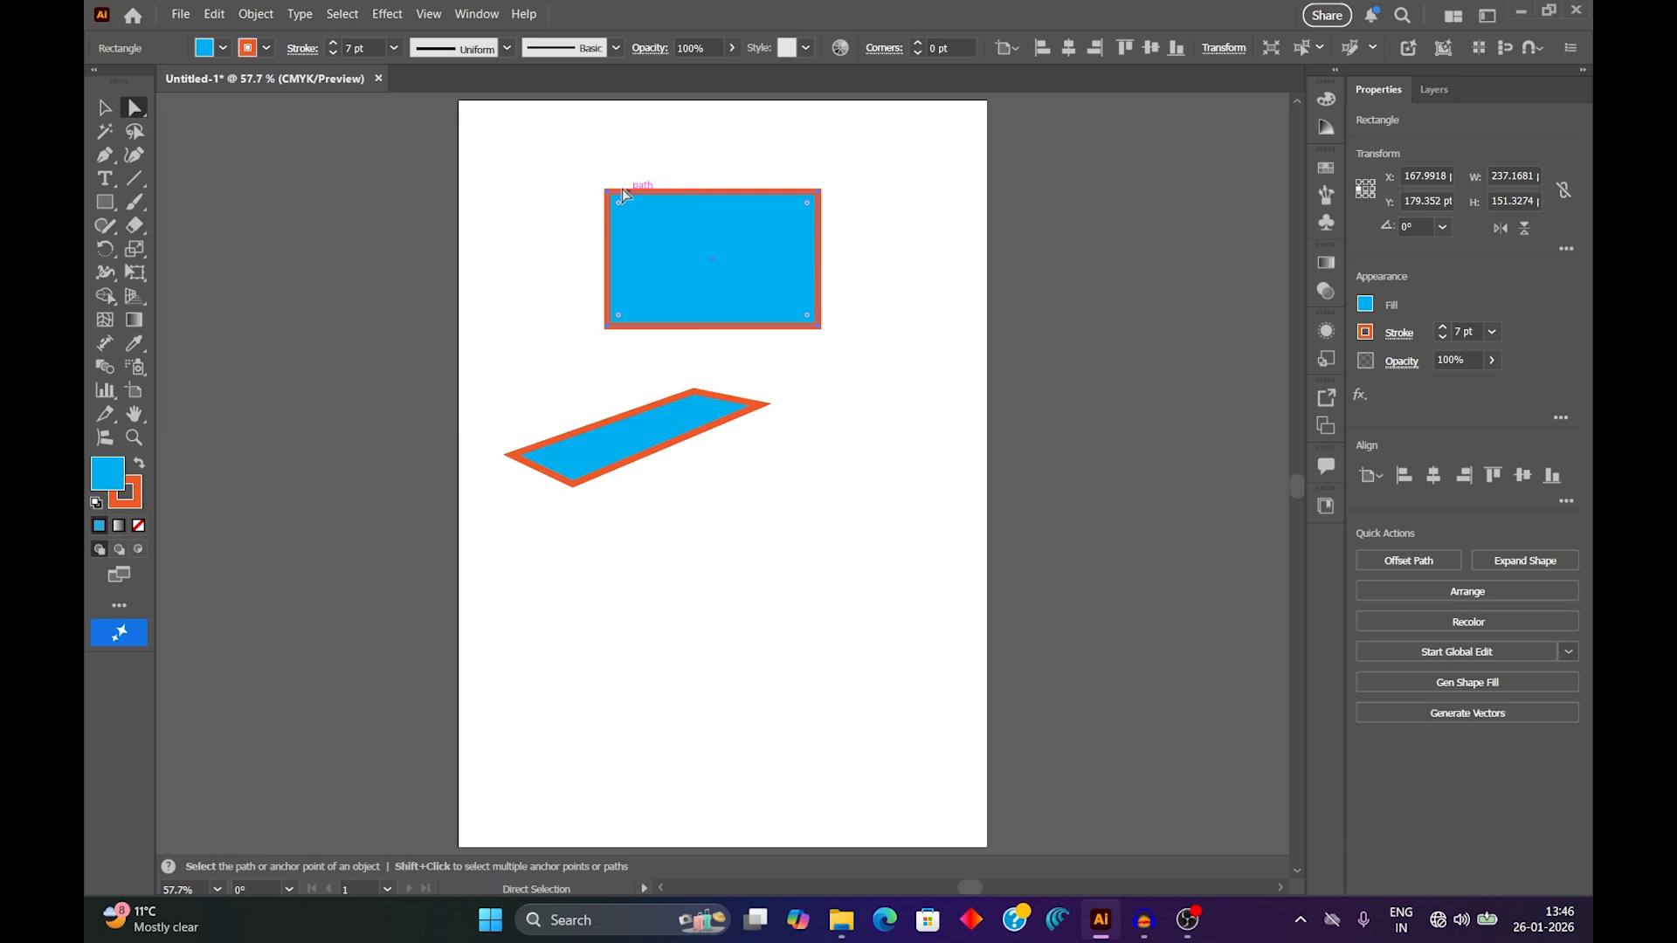
{"action": "left_click_drag", "start_coordinate": [585, 162], "coordinate": [637, 222]}
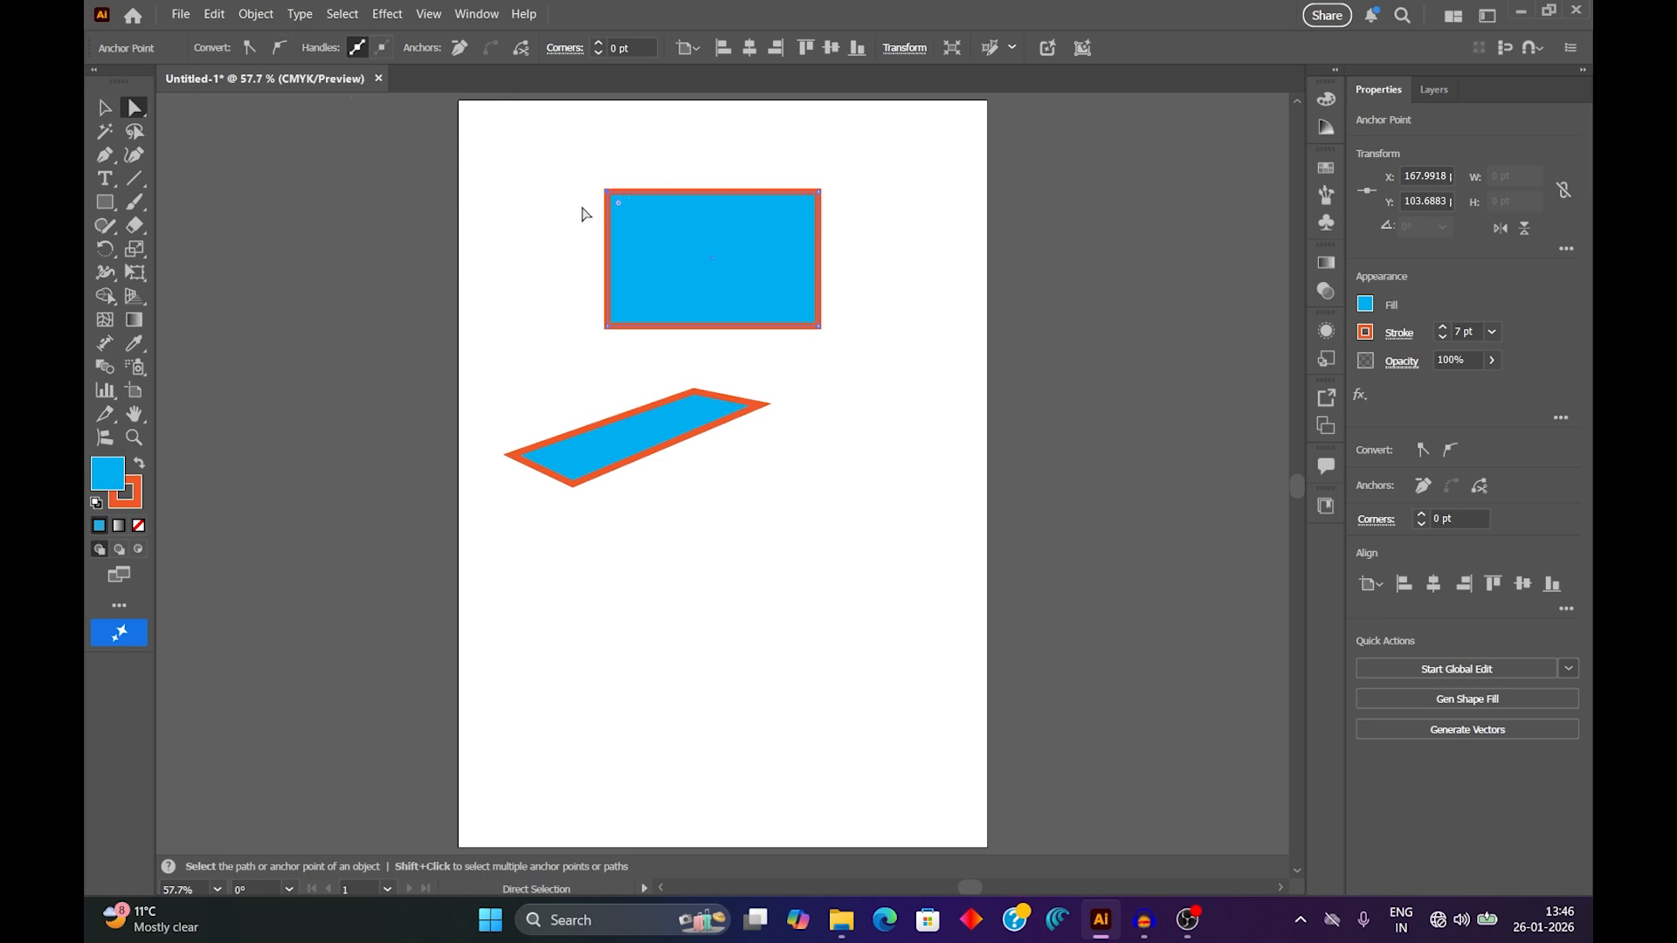
{"action": "left_click", "coordinate": [278, 50]}
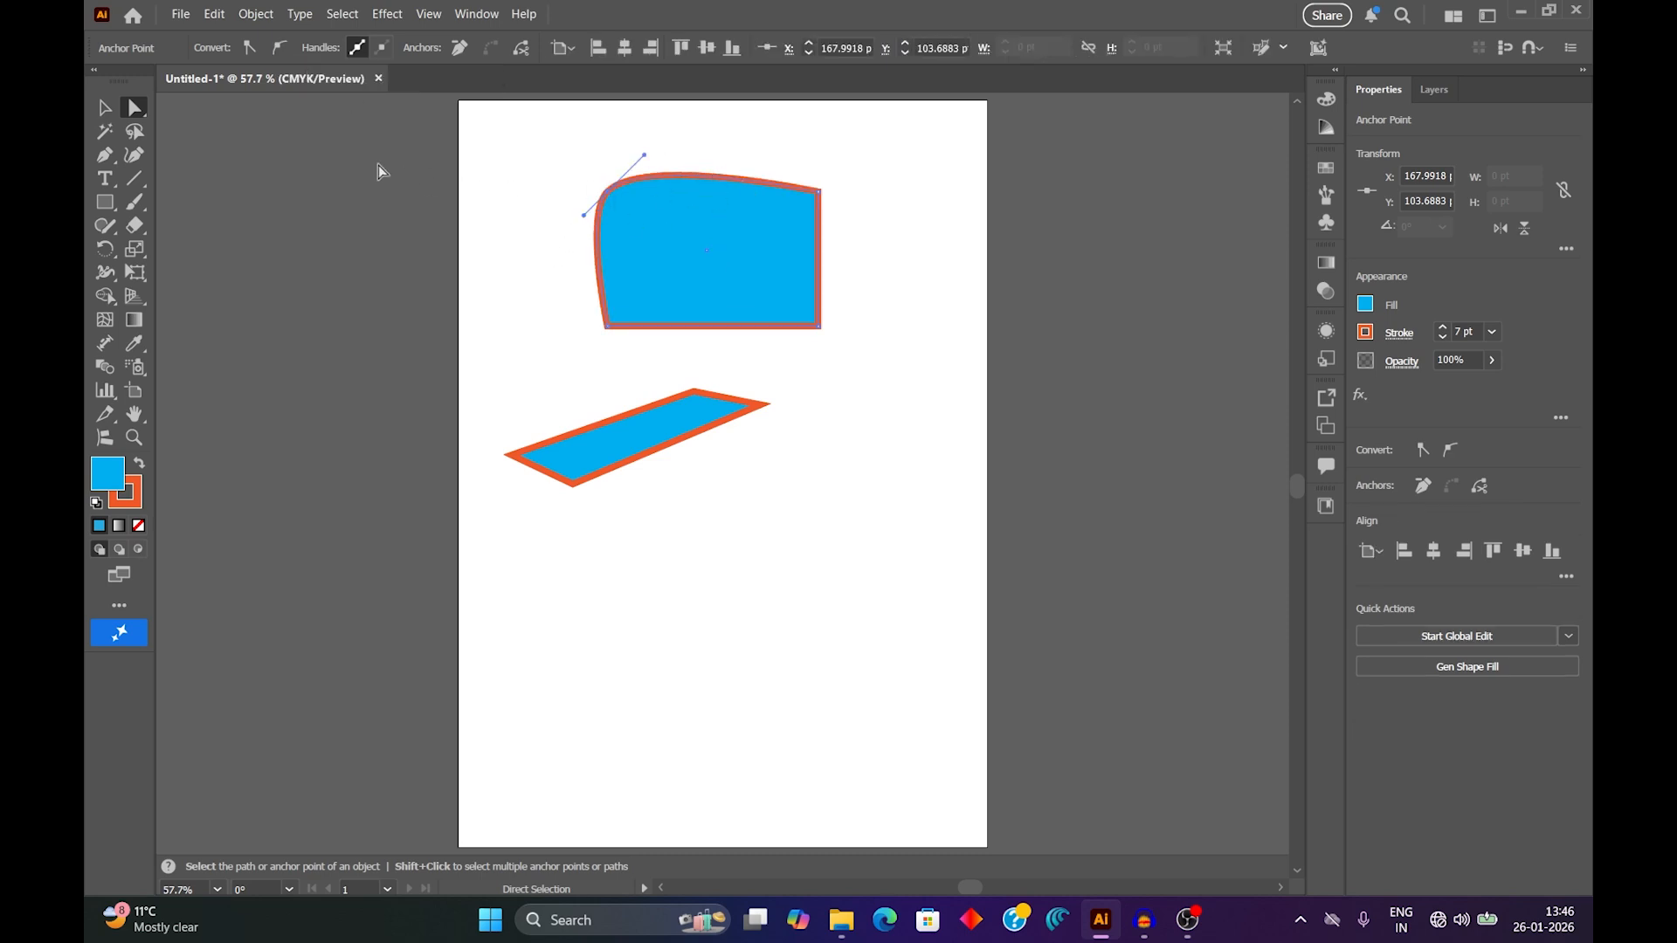
{"action": "left_click", "coordinate": [250, 49]}
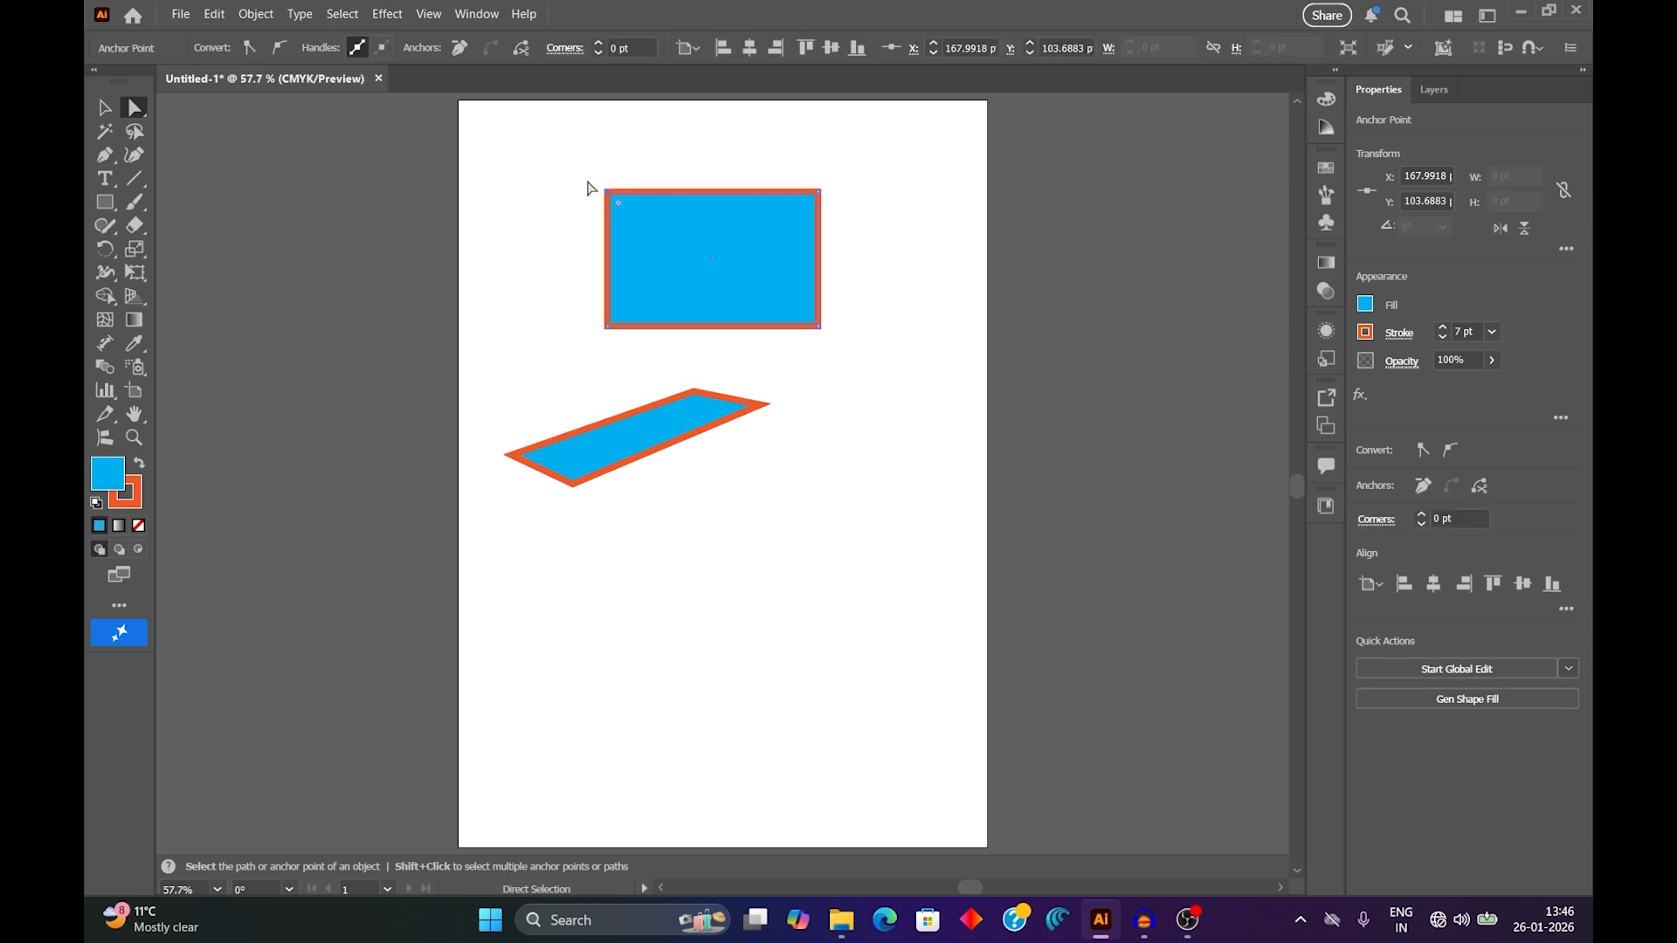
{"action": "left_click", "coordinate": [282, 49]}
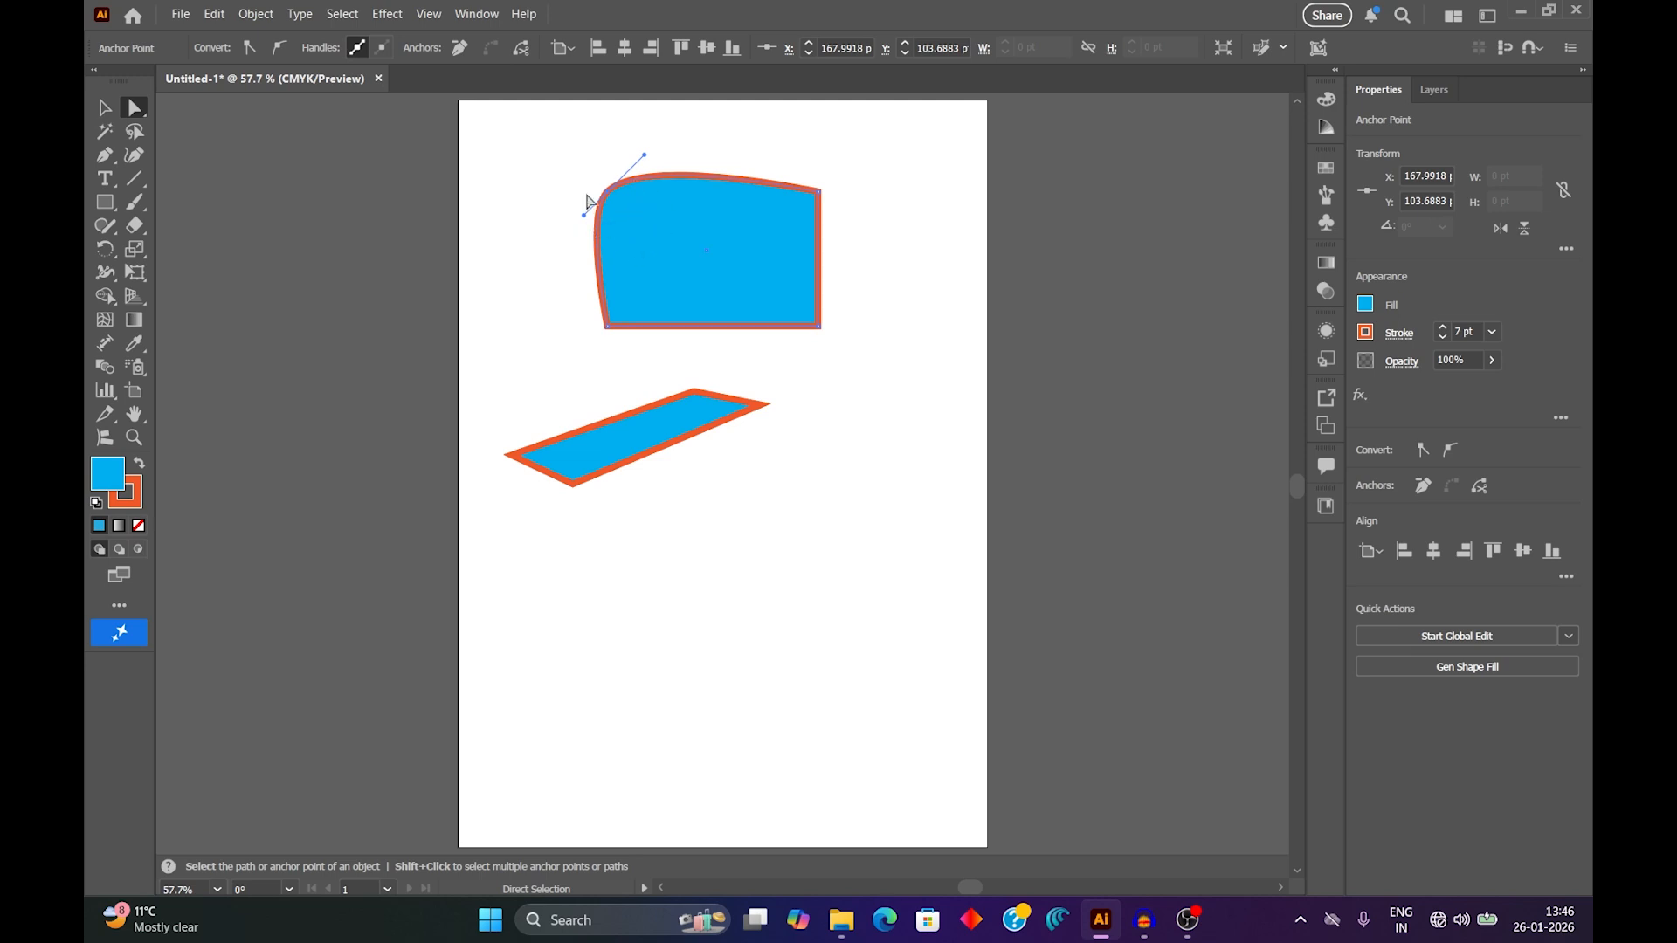
{"action": "left_click", "coordinate": [250, 49]}
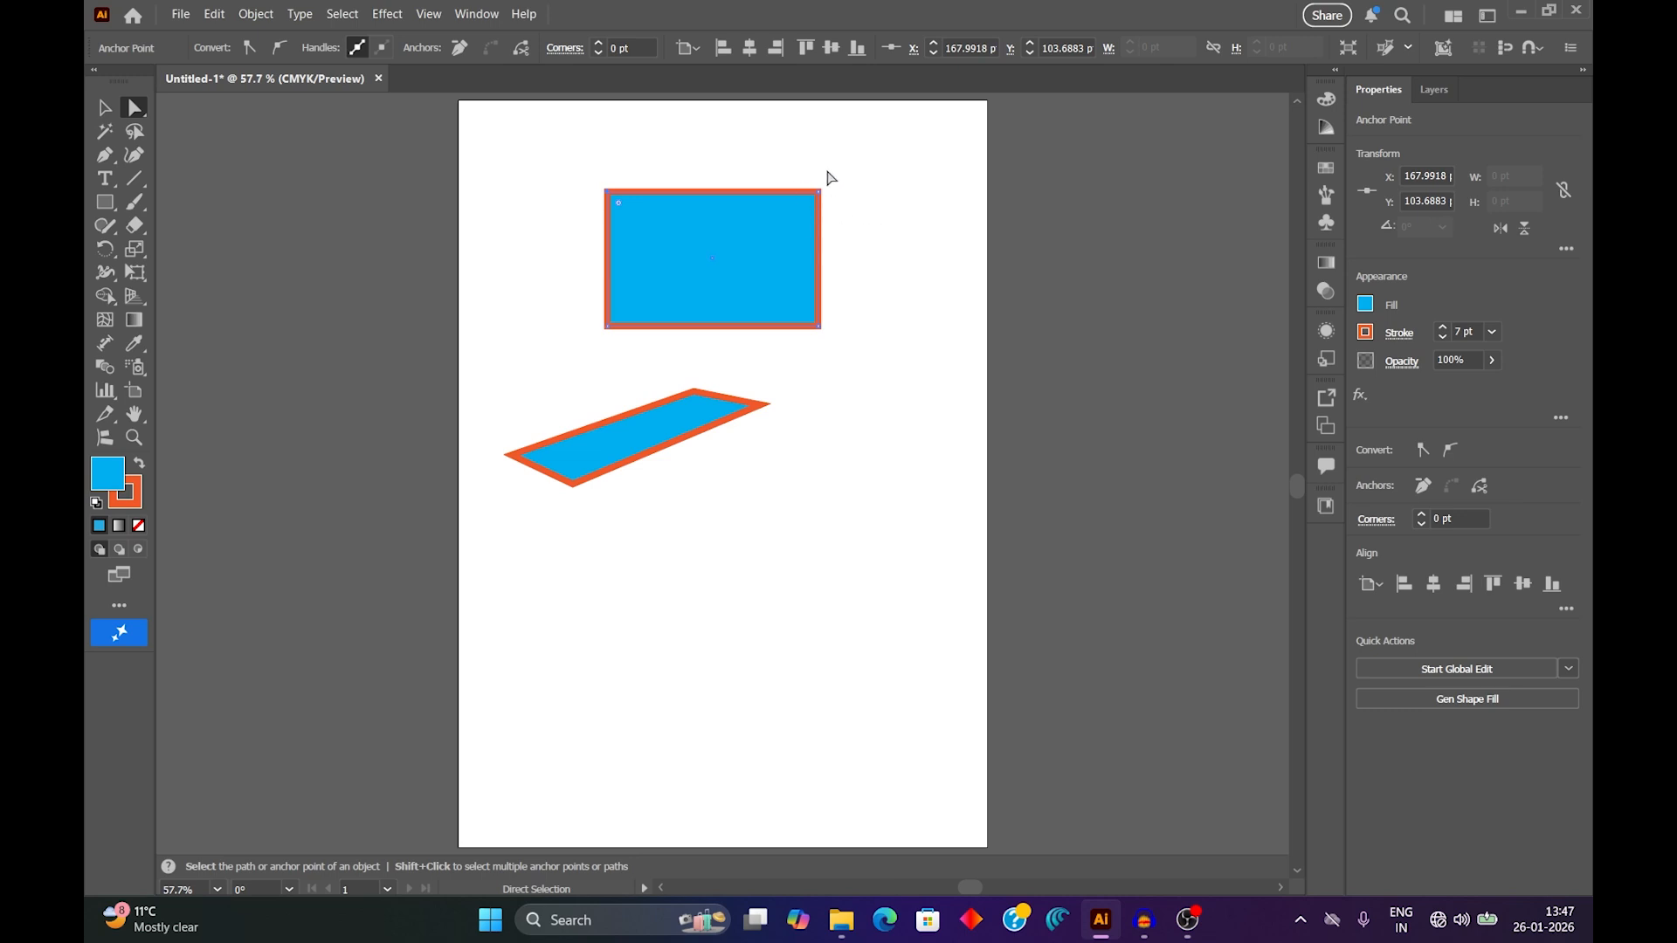
Round only the lower-right corner of the upper rectangle with a large radius using its live corner widget.
{"action": "left_click", "coordinate": [751, 246]}
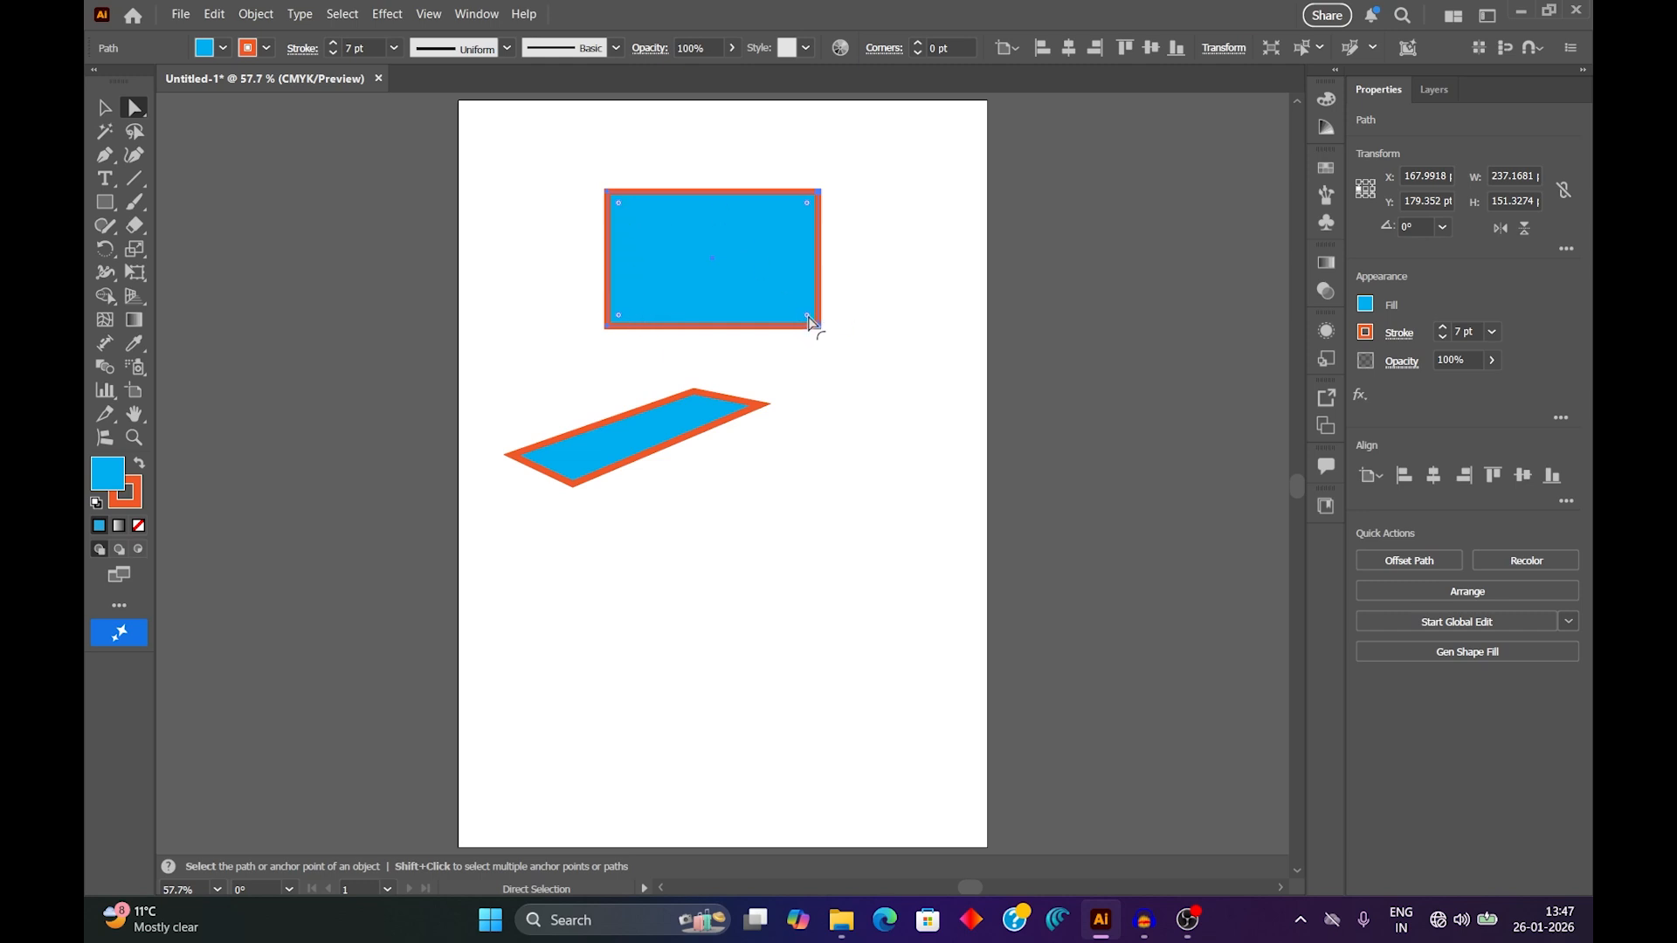
{"action": "mouse_move", "coordinate": [809, 320]}
{"action": "left_mouse_down"}
{"action": "mouse_move", "coordinate": [753, 270]}
{"action": "mouse_move", "coordinate": [804, 344]}
{"action": "left_mouse_up"}
{"action": "left_click_drag", "start_coordinate": [809, 320], "coordinate": [732, 280]}
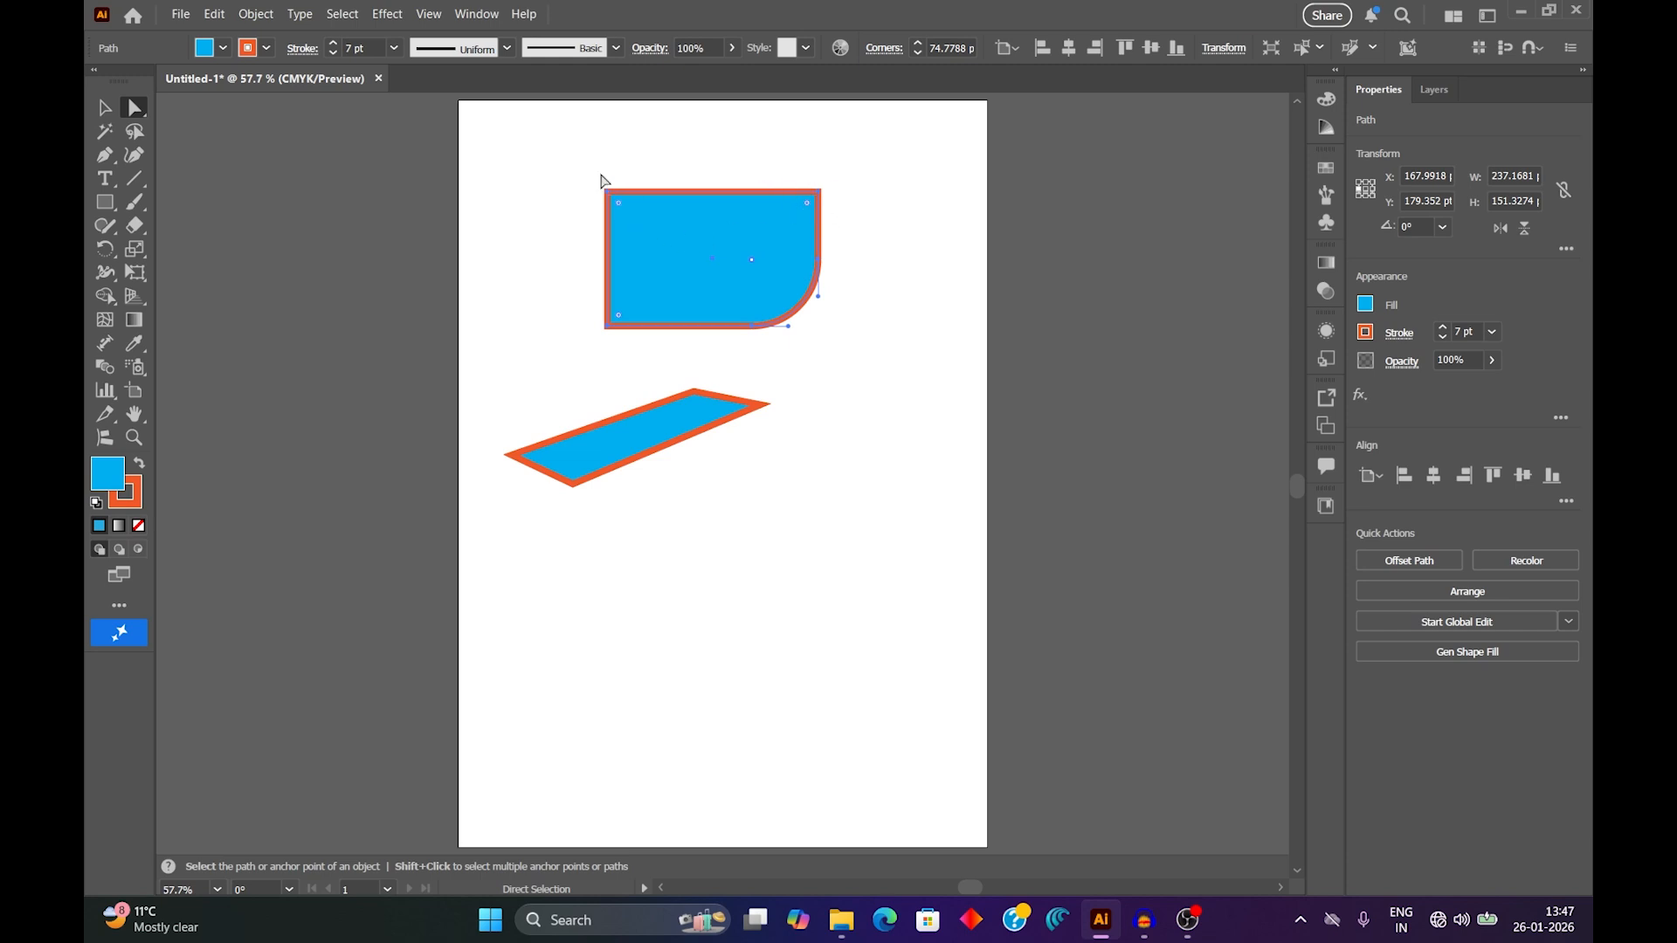
Try an inverted round corner with a 33 pt radius on the upper shape's upper-left anchor point.
{"action": "left_click_drag", "start_coordinate": [595, 166], "coordinate": [636, 216]}
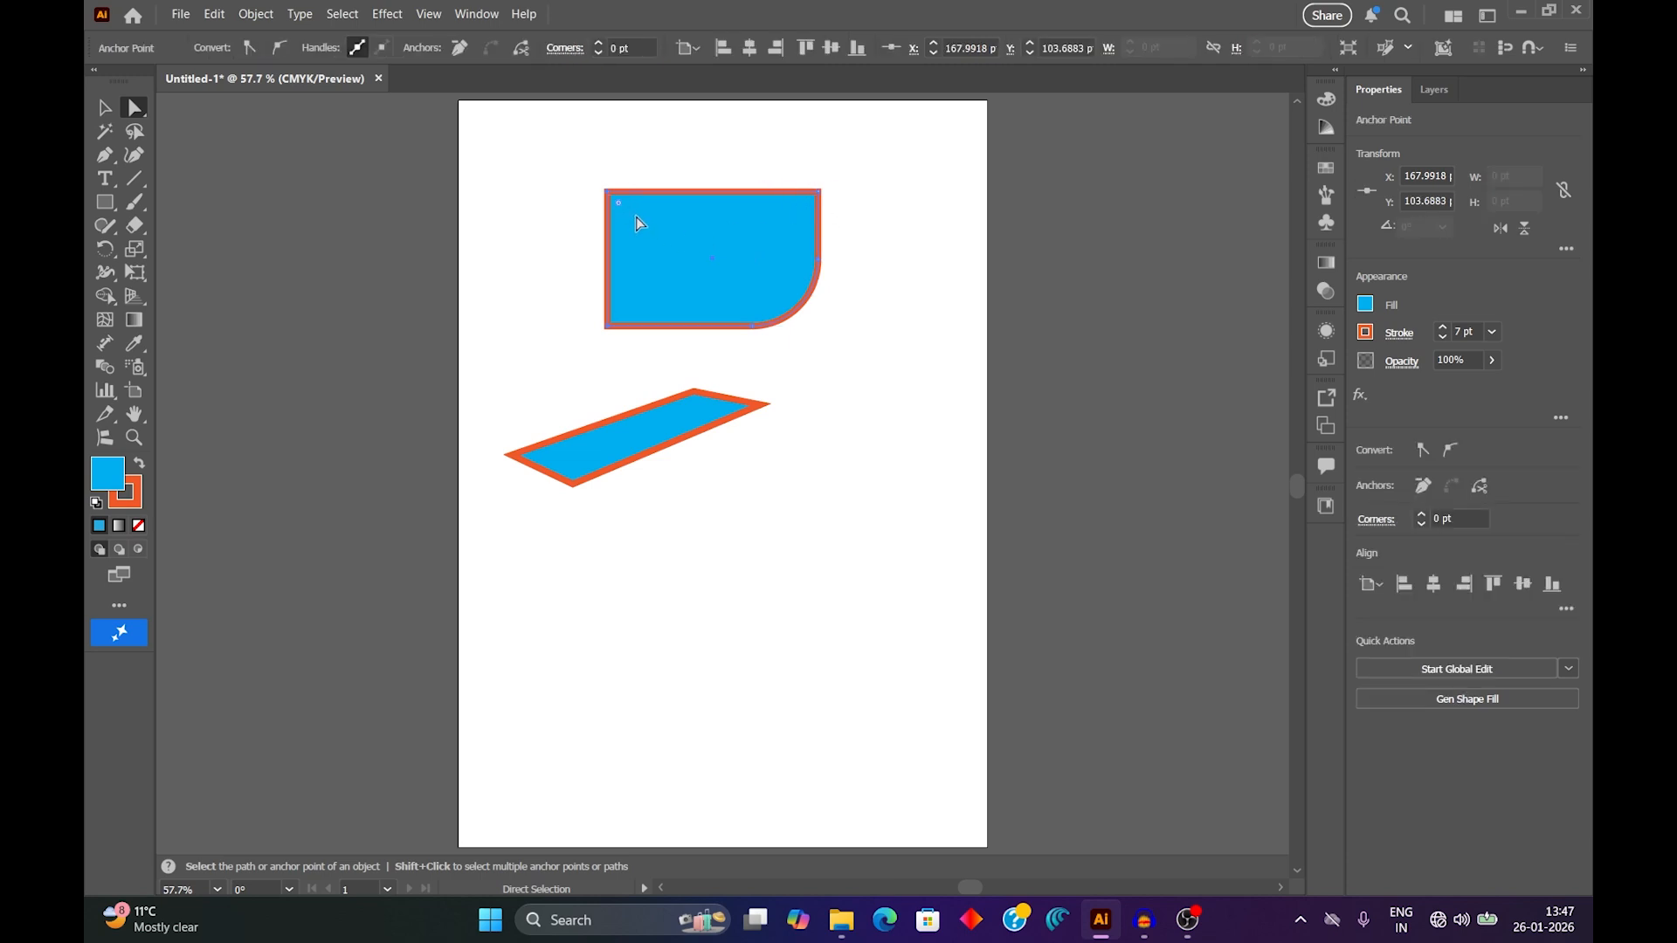
{"action": "left_click", "coordinate": [567, 50]}
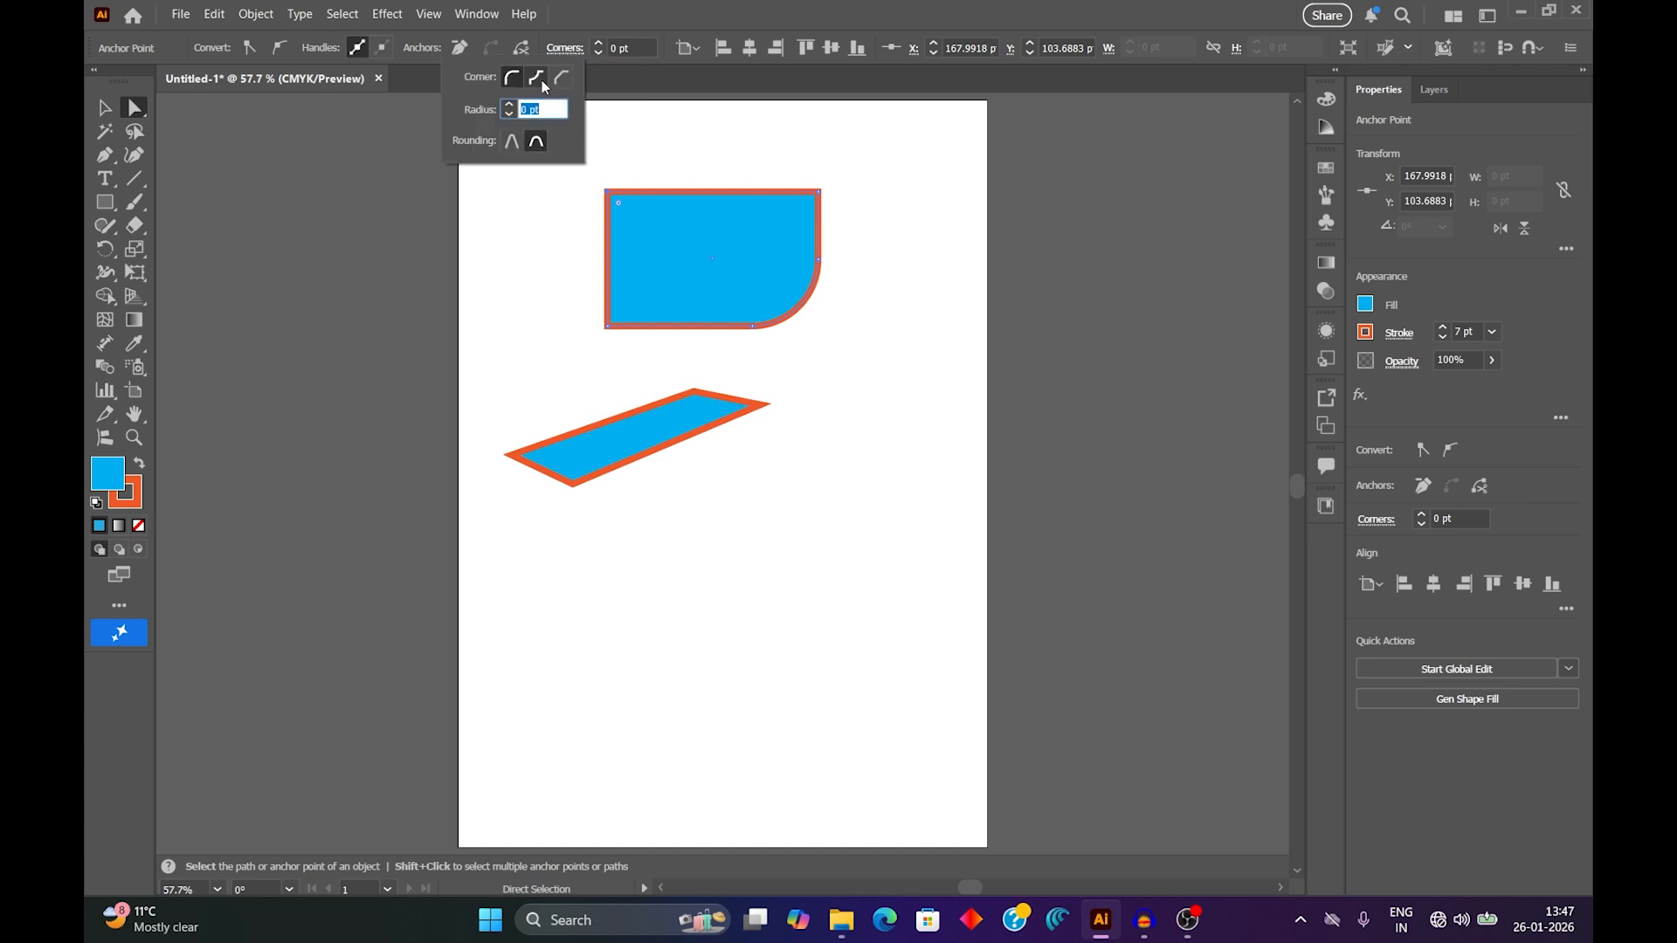
{"action": "left_click", "coordinate": [538, 80]}
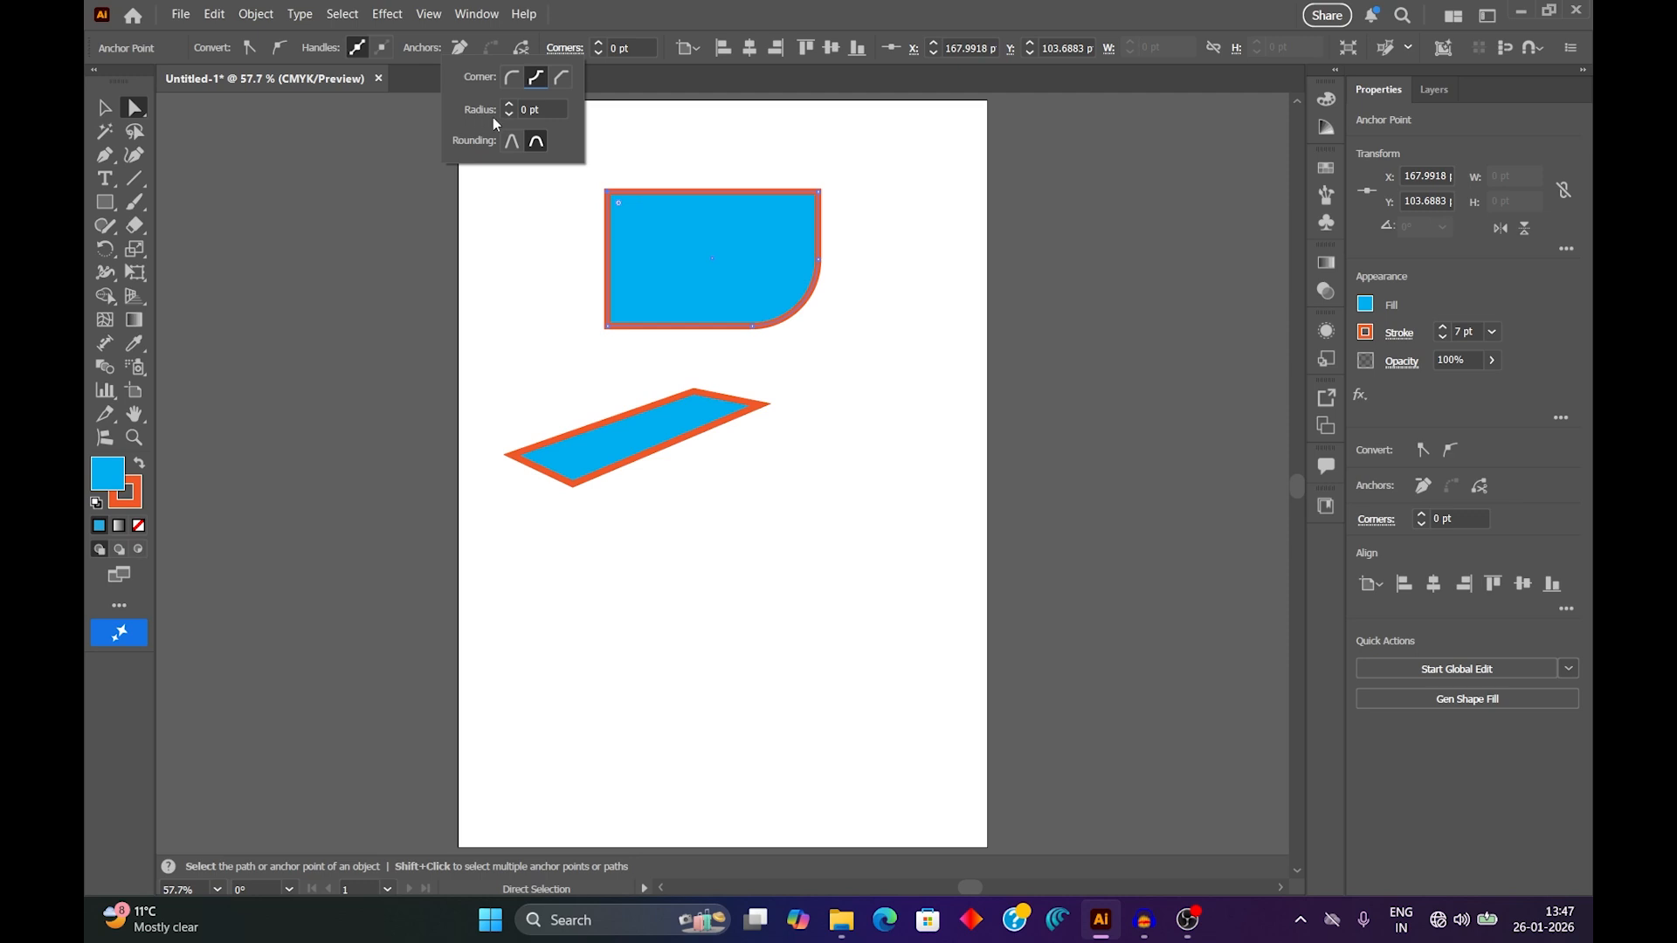
{"action": "left_click", "coordinate": [553, 107]}
{"action": "scroll", "coordinate": [554, 106], "scroll_direction": "up", "scroll_amount": 12}
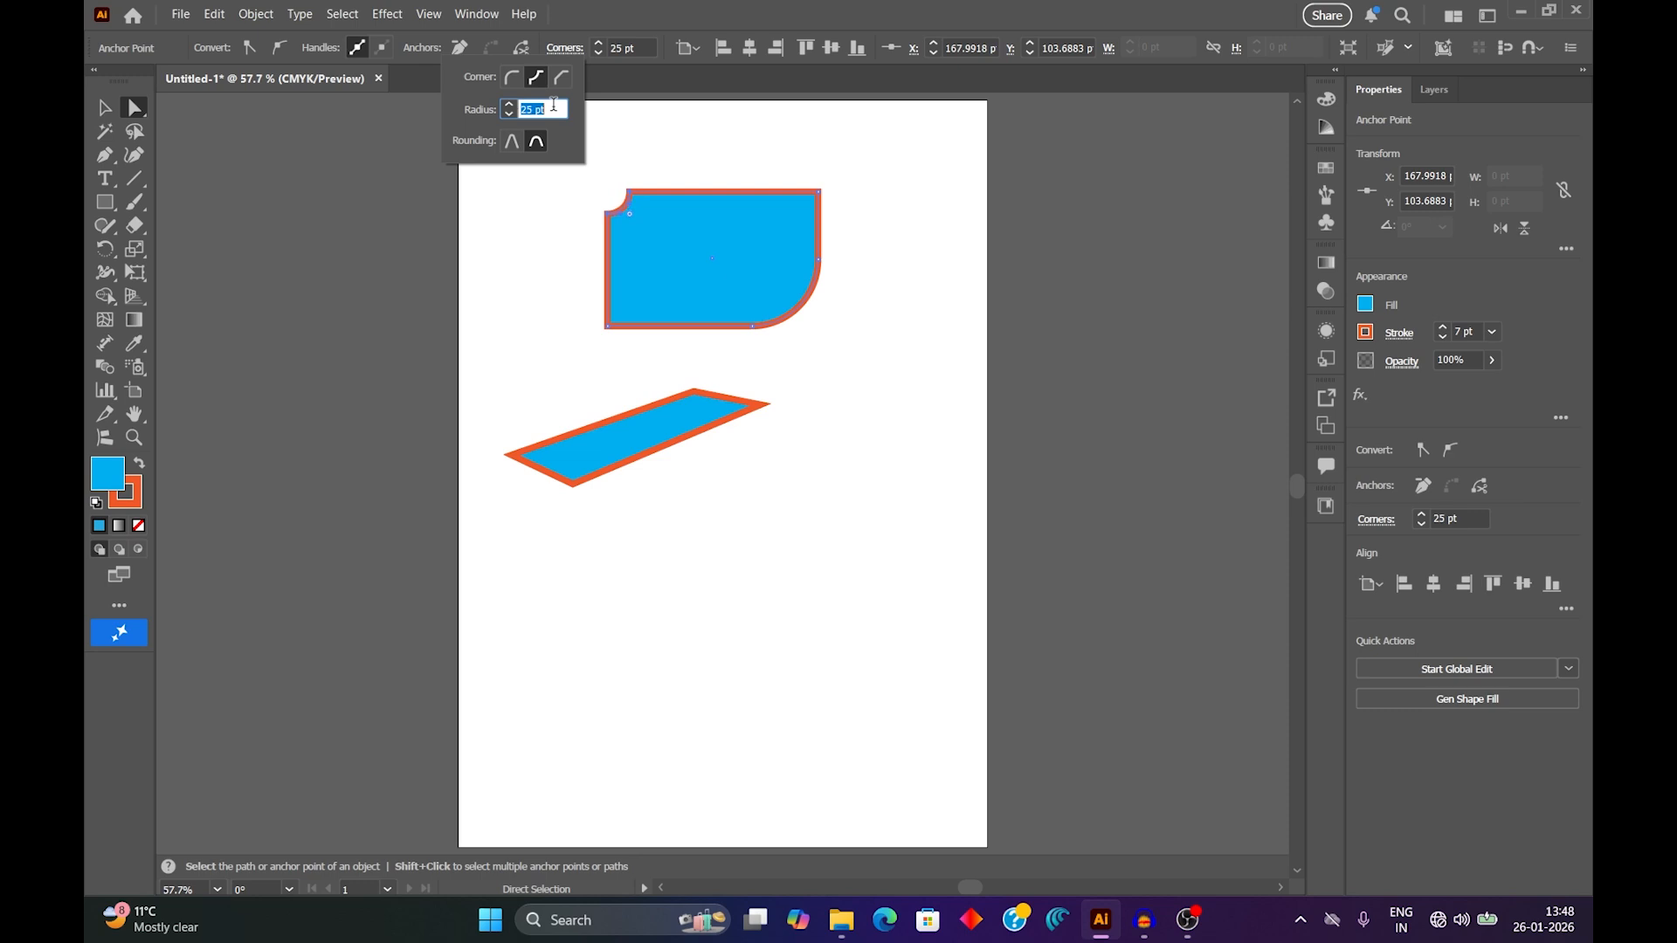
{"action": "scroll", "coordinate": [554, 105], "scroll_direction": "up", "scroll_amount": 8}
Try the chamfer, inverted round and round corner styles in turn on the upper-left corner.
{"action": "left_click", "coordinate": [562, 79]}
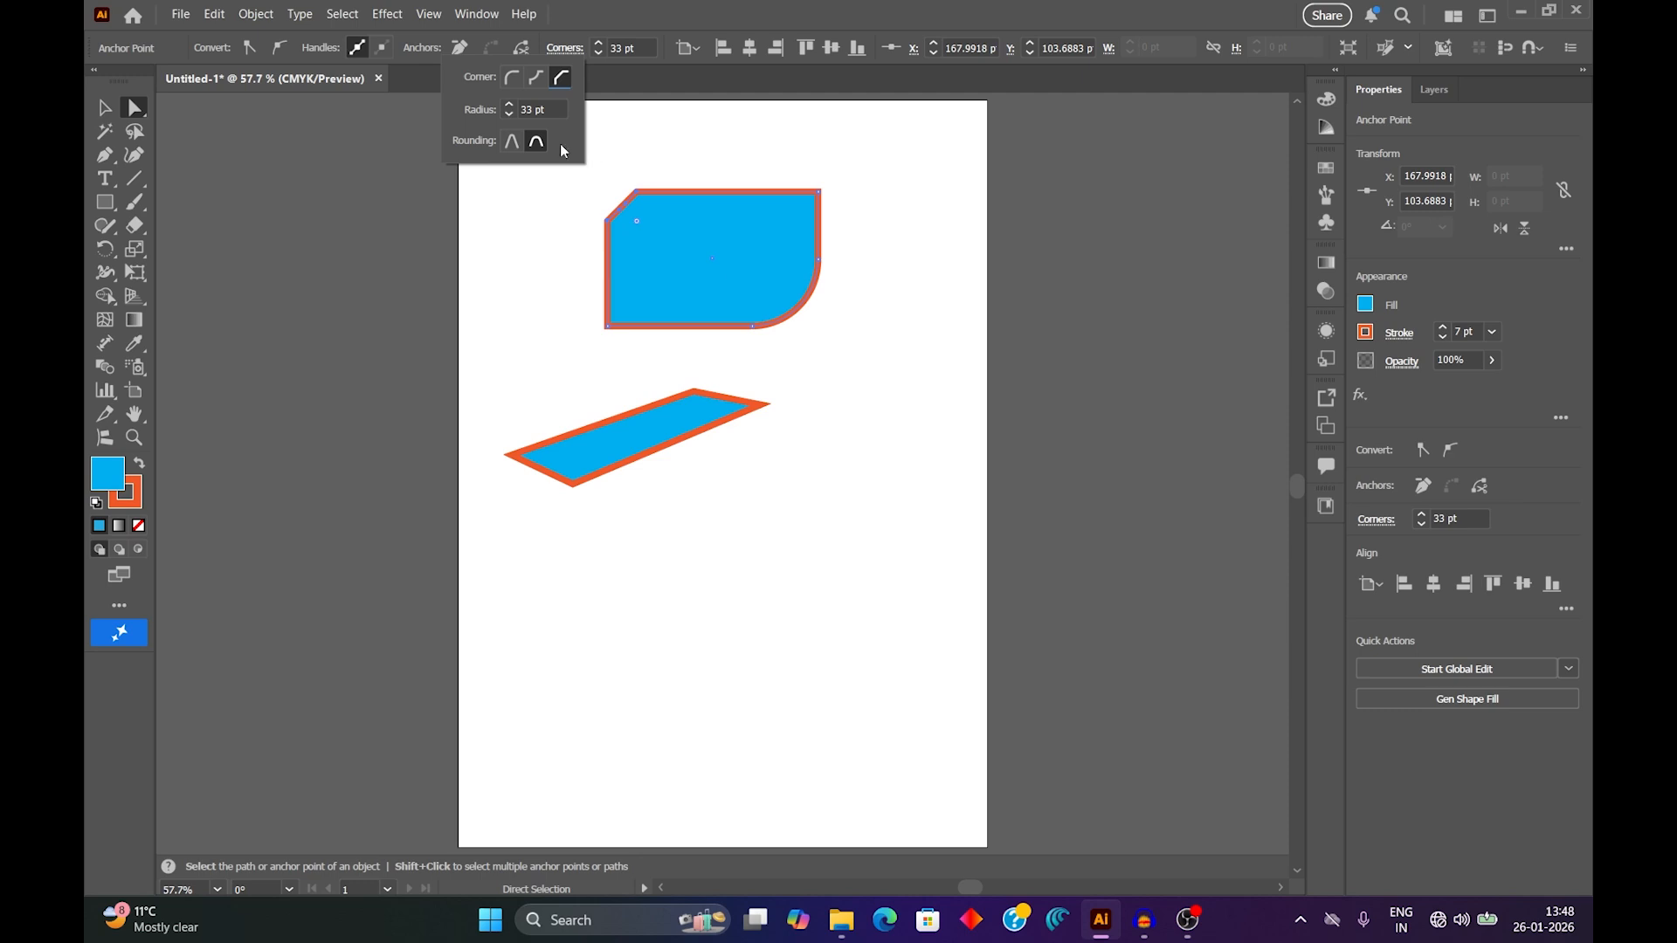
{"action": "left_click", "coordinate": [537, 81]}
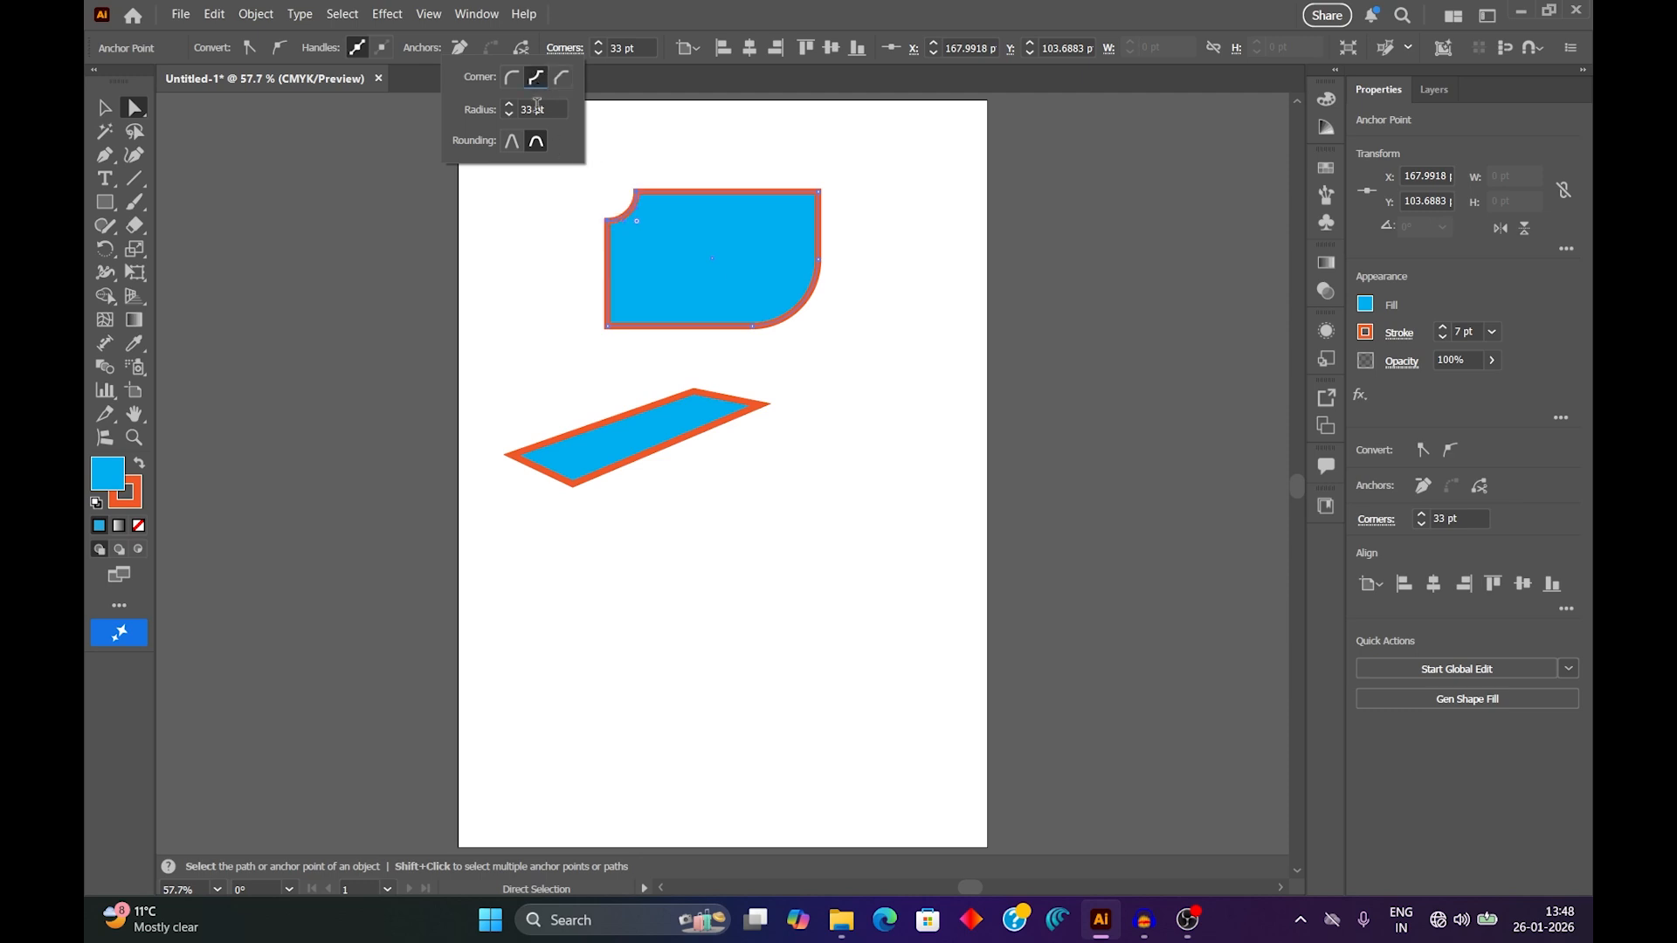
{"action": "left_click", "coordinate": [508, 85]}
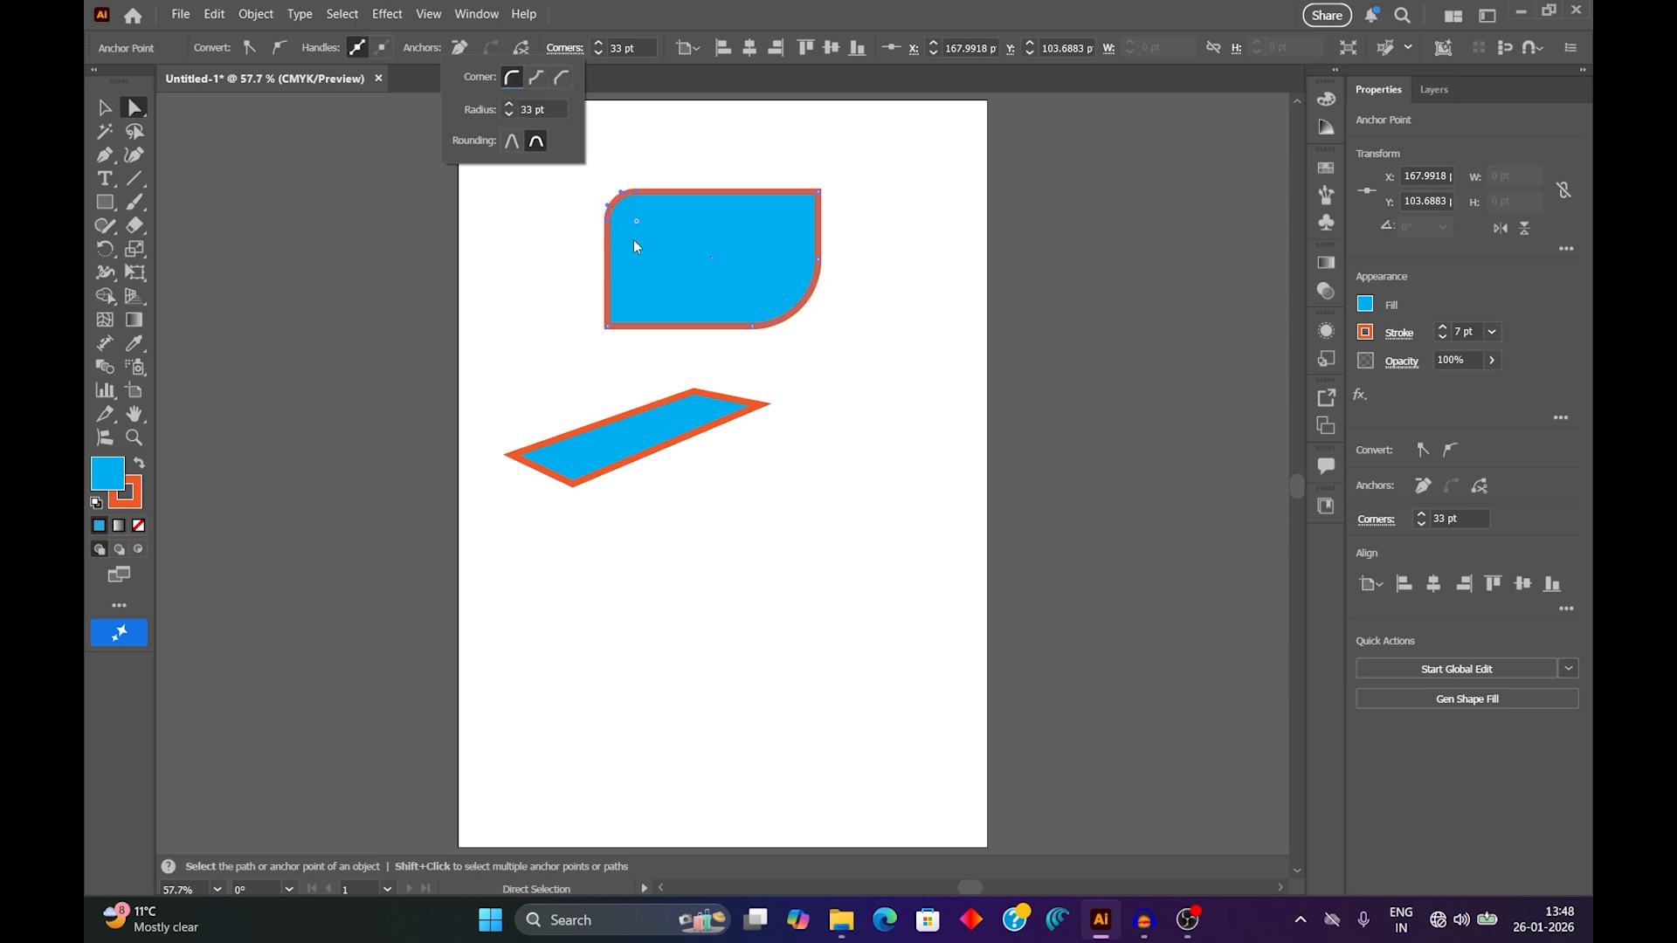
Reset the upper-left corner's radius to 0 pt and close the corner options.
{"action": "left_click", "coordinate": [550, 109]}
{"action": "scroll", "coordinate": [550, 109], "scroll_direction": "down", "scroll_amount": 5}
{"action": "scroll", "coordinate": [550, 109], "scroll_direction": "down", "scroll_amount": 18}
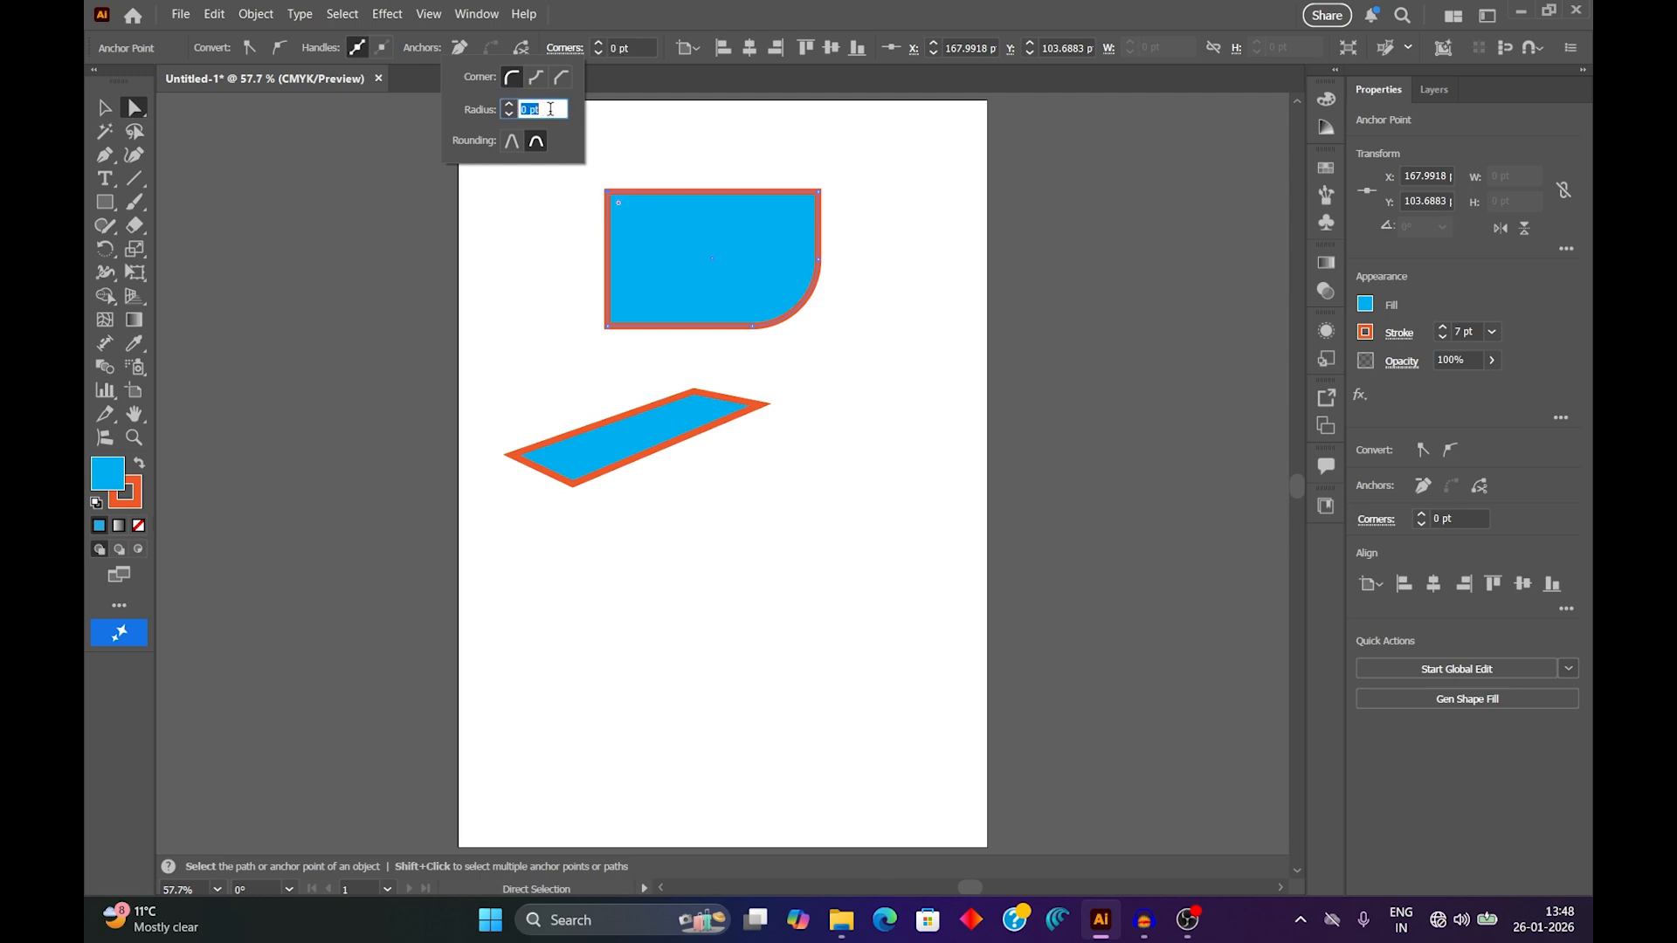
{"action": "scroll", "coordinate": [551, 110], "scroll_direction": "up", "scroll_amount": 6}
{"action": "scroll", "coordinate": [550, 109], "scroll_direction": "down", "scroll_amount": 8}
{"action": "left_click", "coordinate": [105, 109]}
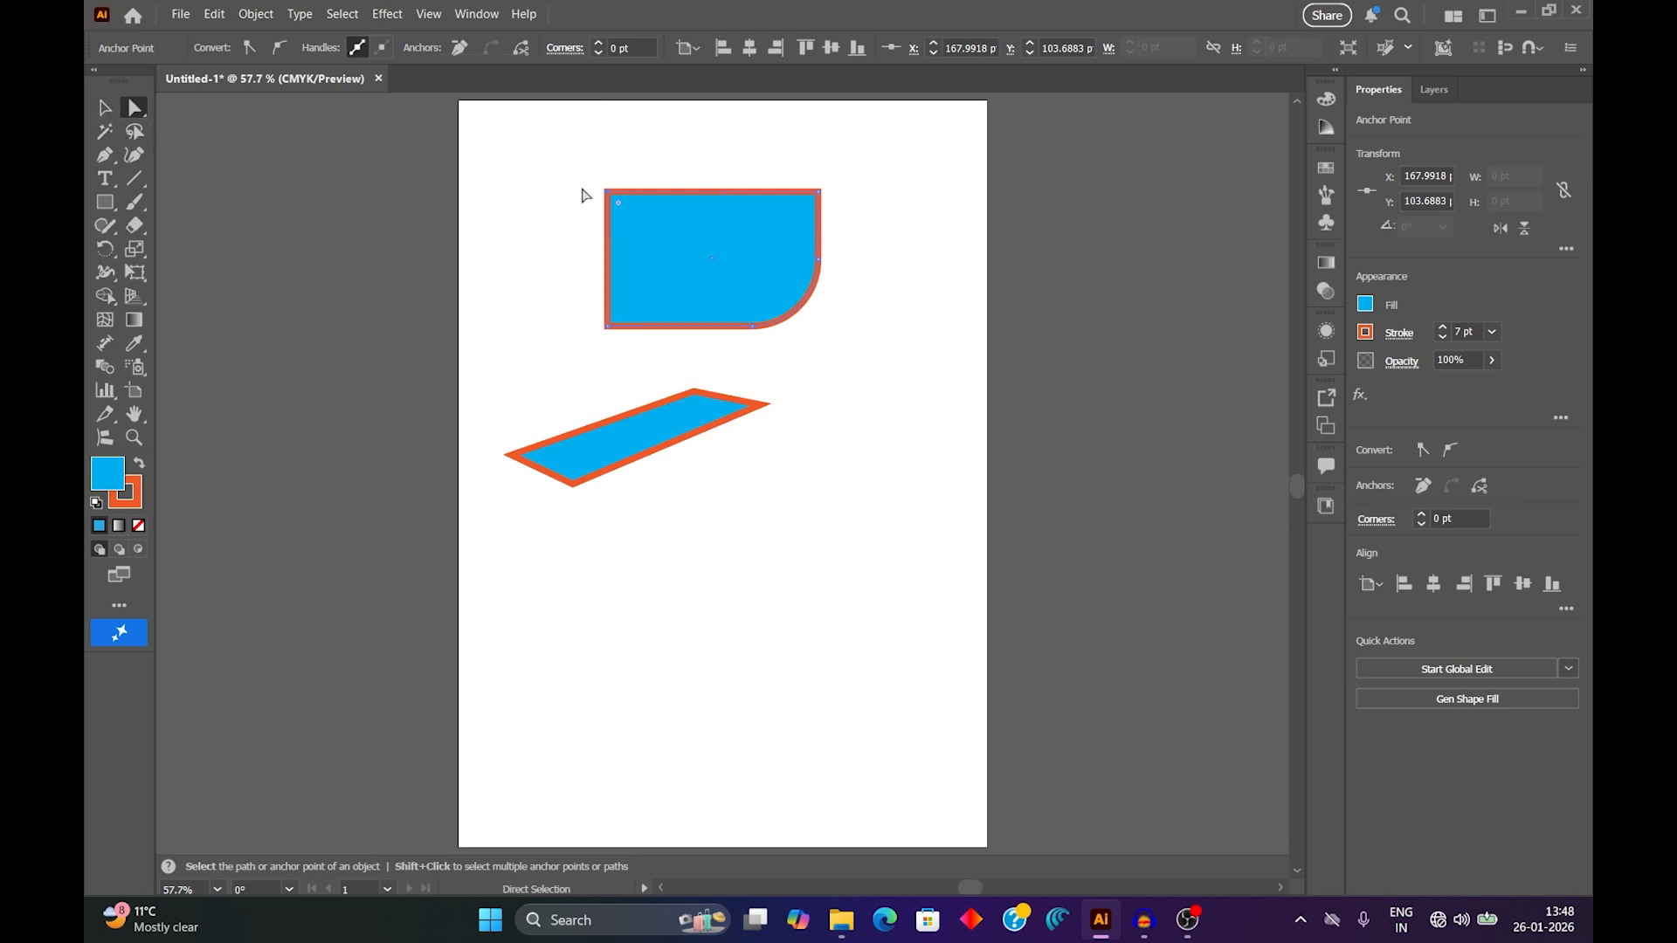
Move the slanted shape up and right to about X 326, Y 307 pt, and select the upper shape's upper-left anchor point.
{"action": "left_click_drag", "start_coordinate": [659, 441], "coordinate": [894, 373]}
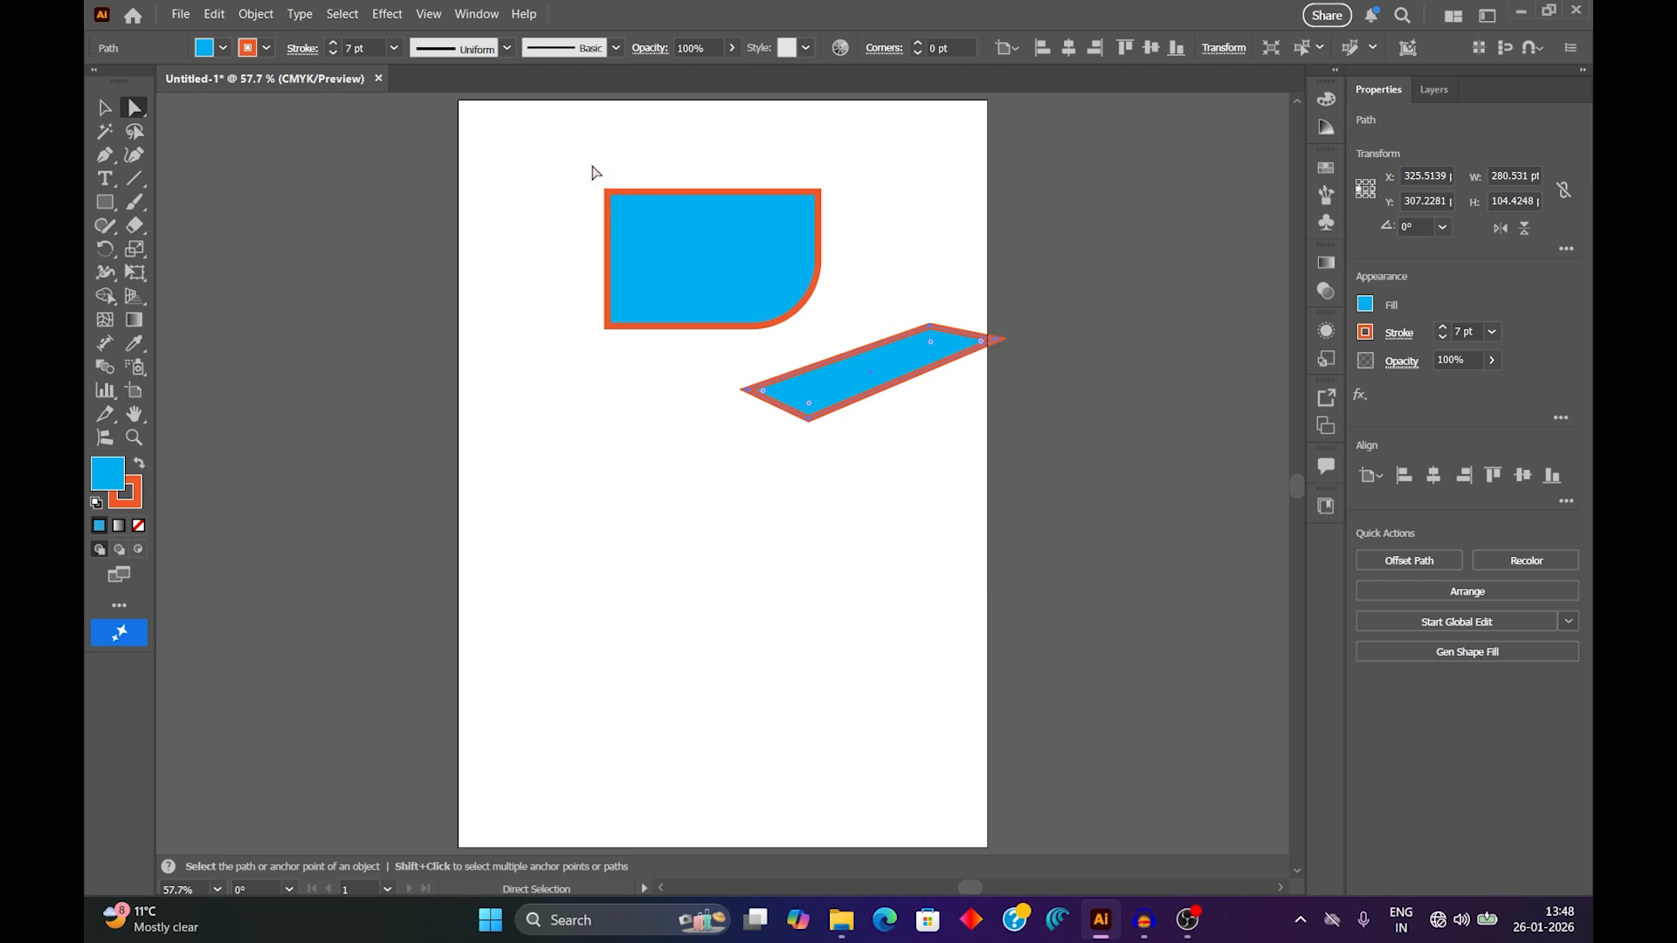
{"action": "left_click_drag", "start_coordinate": [650, 252], "coordinate": [650, 251]}
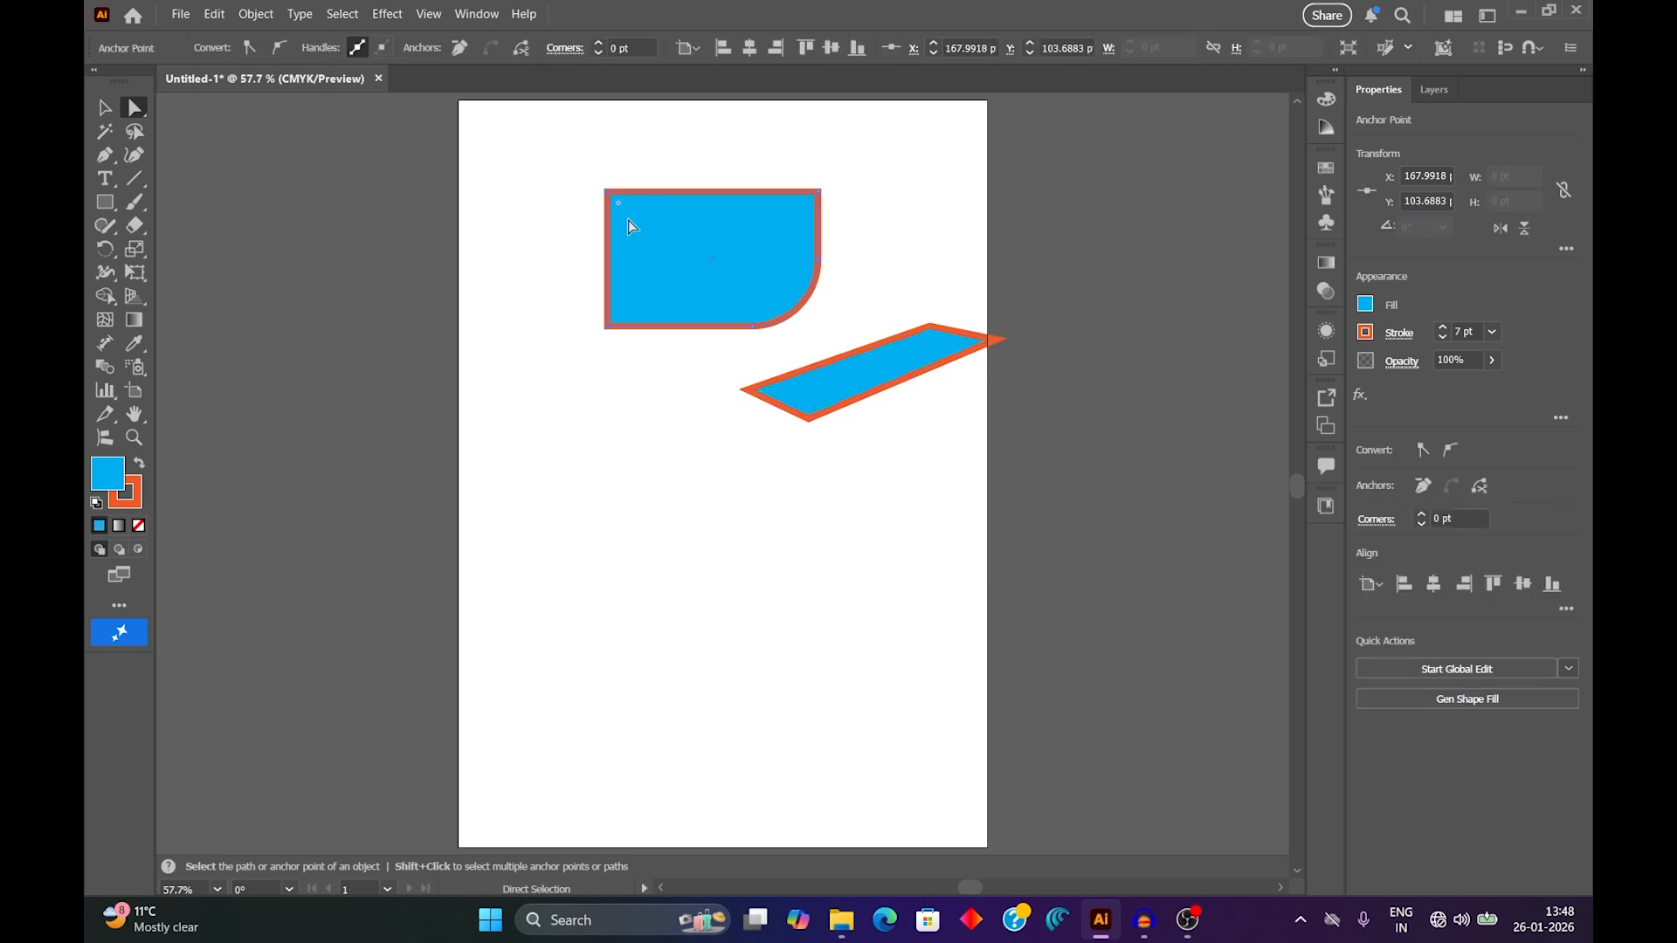
Pull the upper shape's left corners inward, and move the slanted shape's left anchor point to about X 438, Y 287 pt.
{"action": "left_click_drag", "start_coordinate": [609, 192], "coordinate": [684, 238]}
{"action": "left_click", "coordinate": [664, 360]}
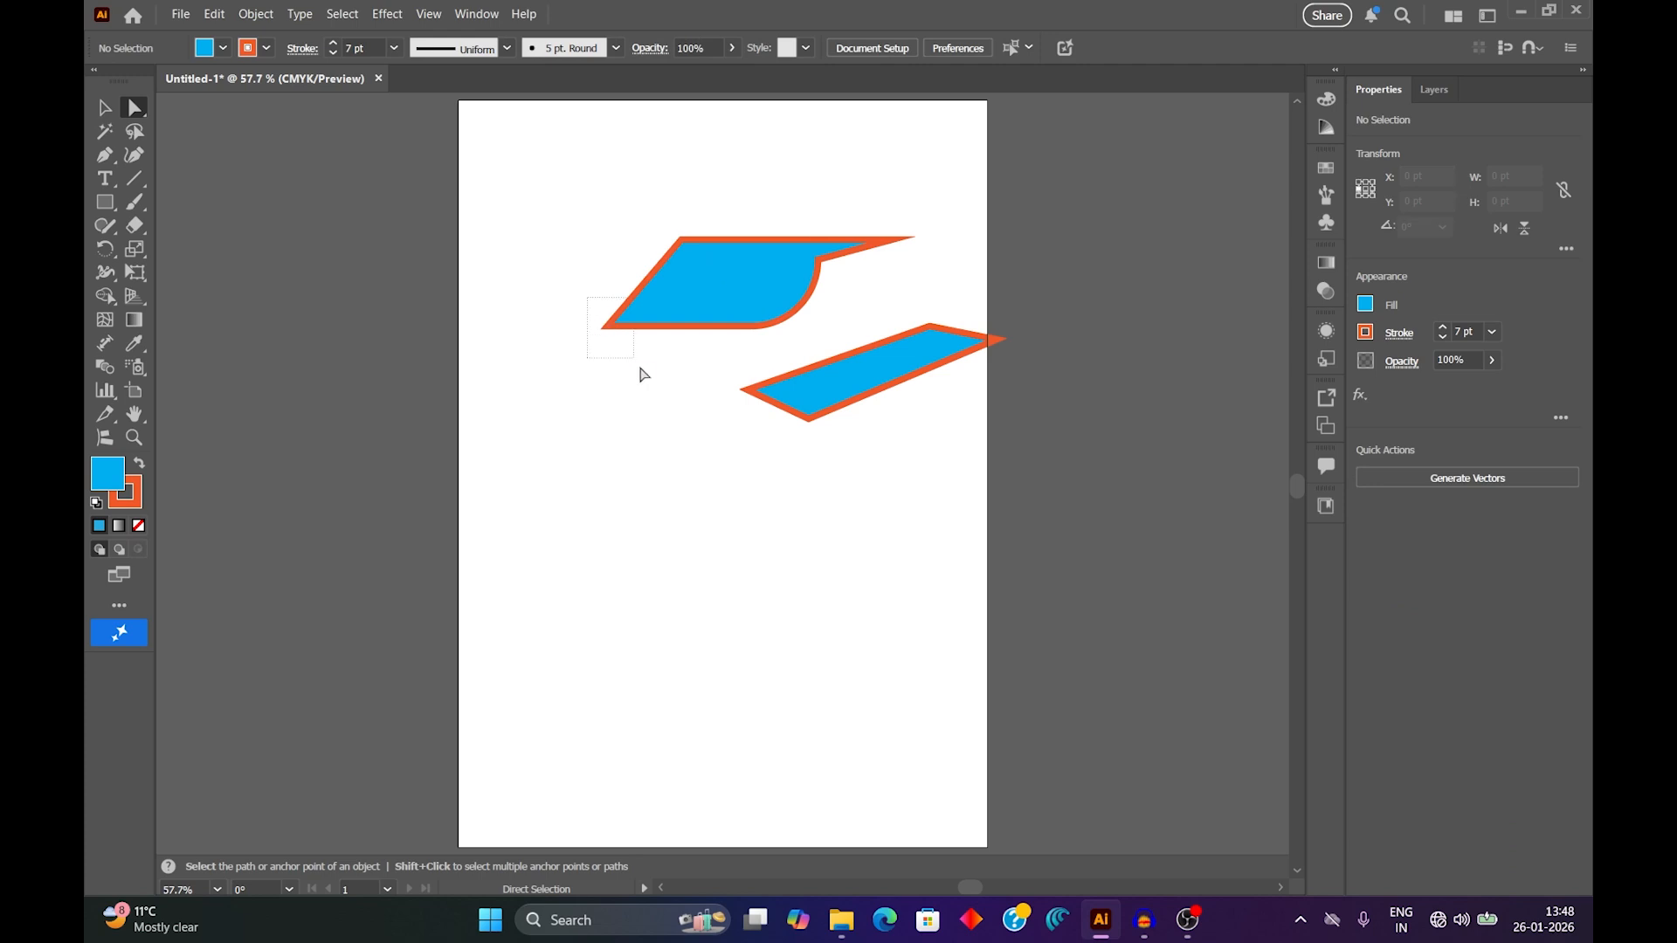
{"action": "left_click_drag", "start_coordinate": [608, 327], "coordinate": [660, 300]}
{"action": "left_click", "coordinate": [695, 362]}
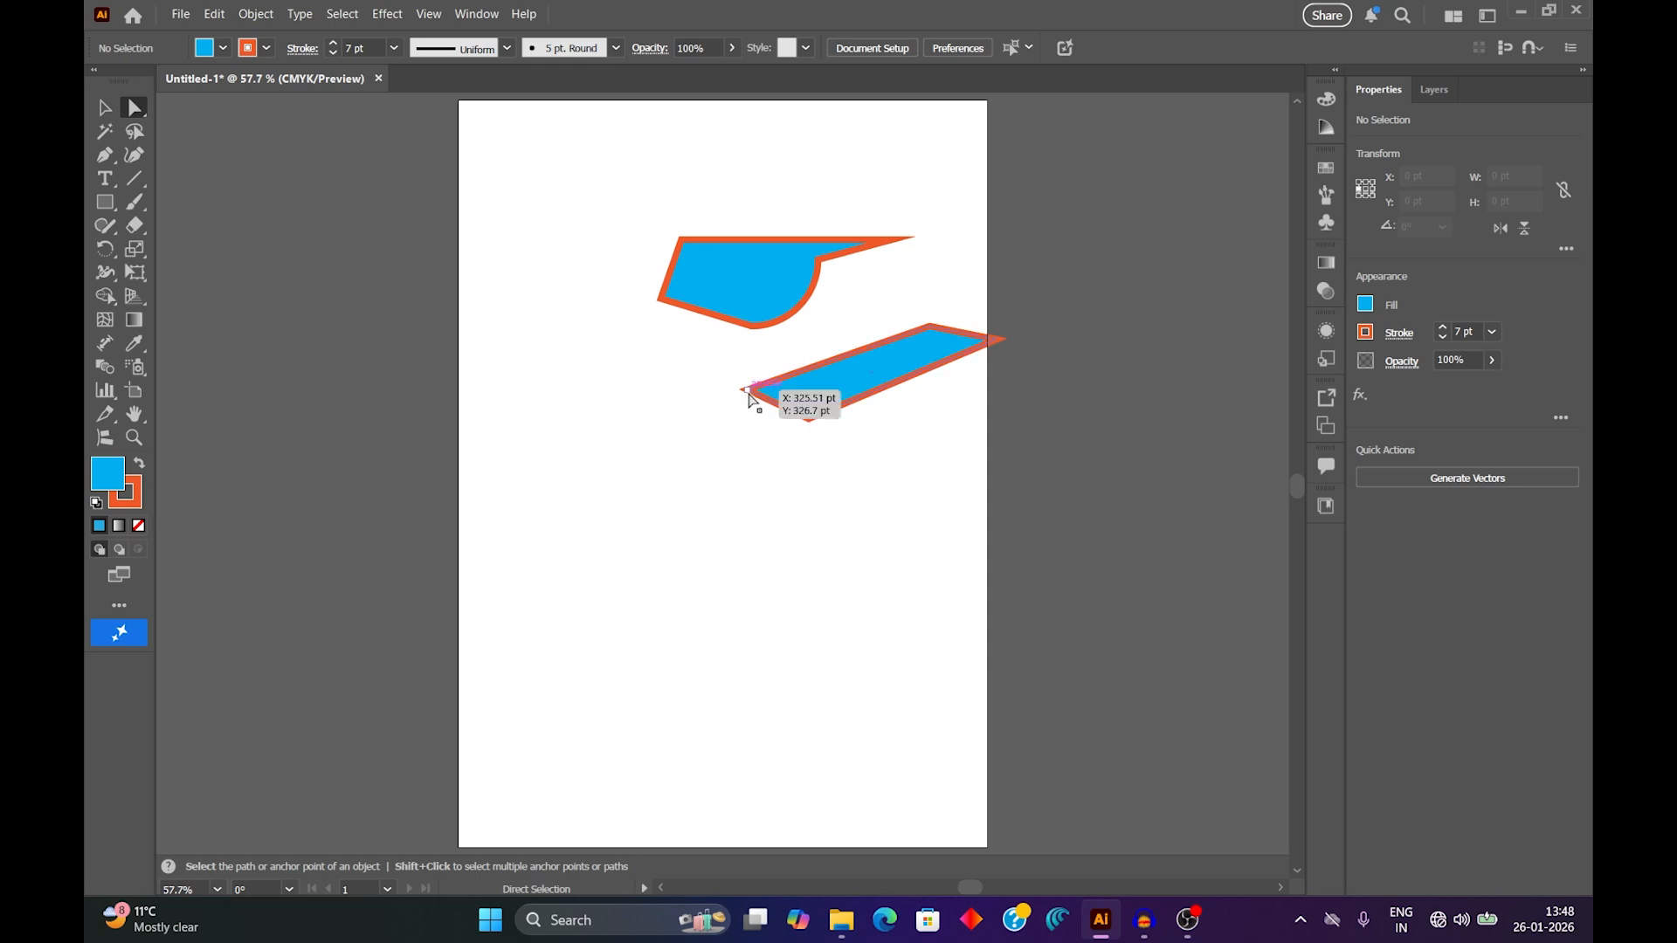
{"action": "left_click_drag", "start_coordinate": [749, 394], "coordinate": [846, 354]}
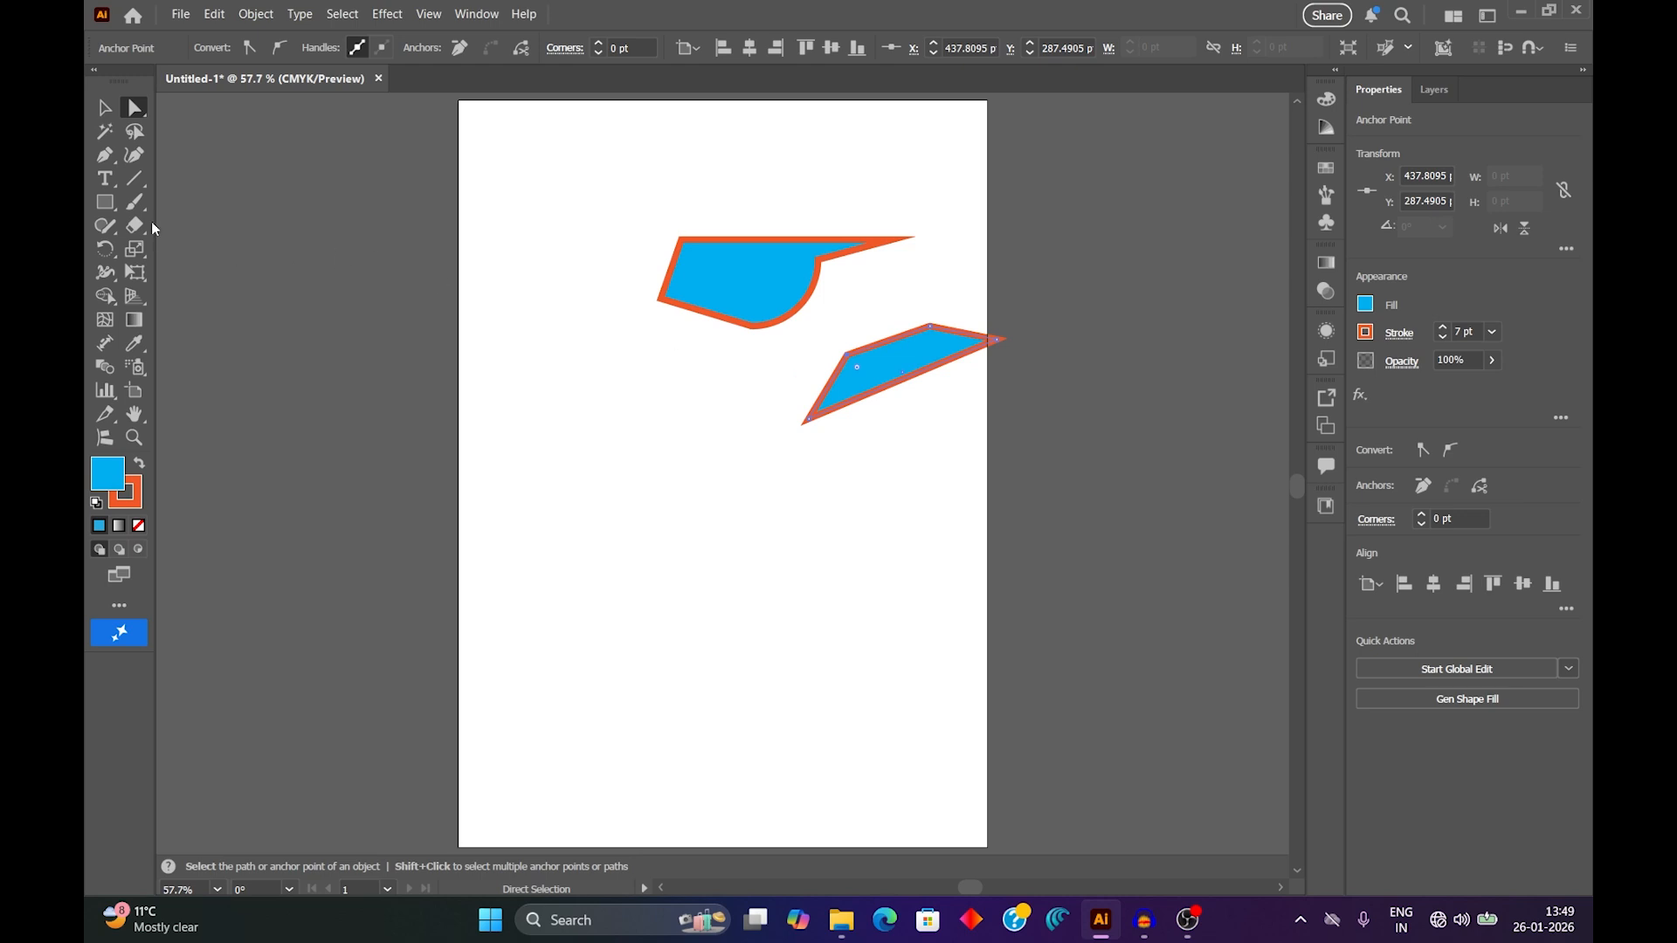
Draw a rectangle about 296 by 181 pt in the lower half of the artboard and switch to Direct Selection.
{"action": "left_click", "coordinate": [105, 202]}
{"action": "mouse_move", "coordinate": [552, 486]}
{"action": "left_mouse_down"}
{"action": "mouse_move", "coordinate": [697, 592]}
{"action": "mouse_move", "coordinate": [820, 650]}
{"action": "left_mouse_up"}
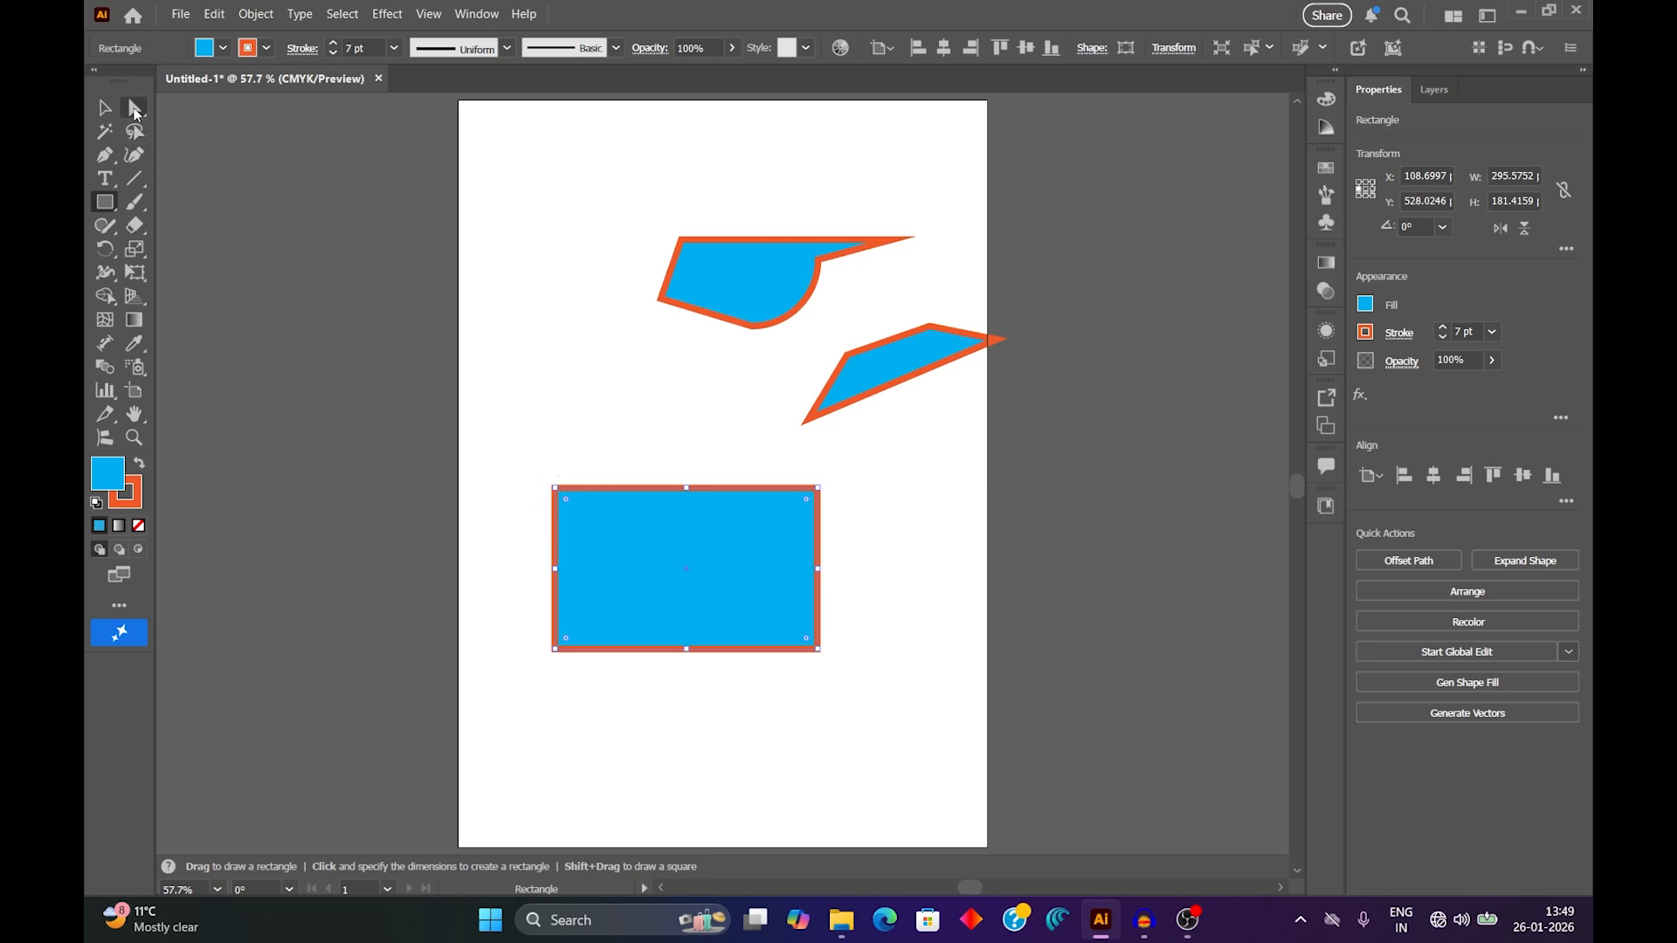
{"action": "left_click_drag", "start_coordinate": [135, 111], "coordinate": [236, 111]}
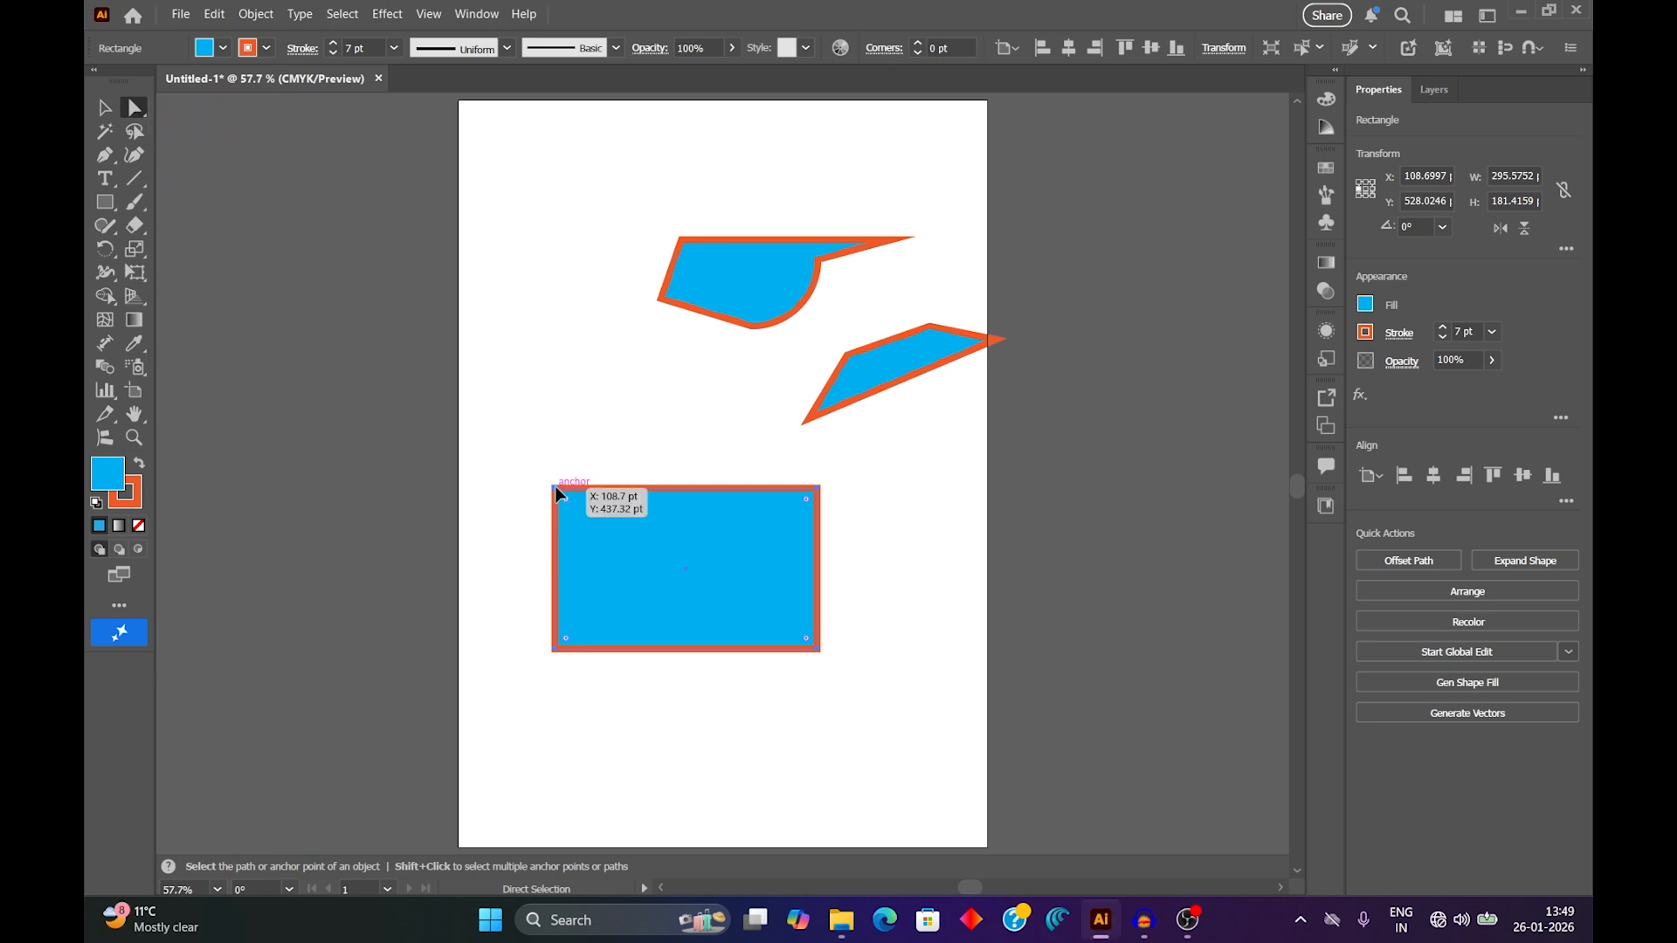
Try moving the rectangle's upper-left anchor point, then removing it with the Pen tool, undoing each change.
{"action": "mouse_move", "coordinate": [554, 486]}
{"action": "left_mouse_down"}
{"action": "mouse_move", "coordinate": [722, 574]}
{"action": "mouse_move", "coordinate": [755, 615]}
{"action": "mouse_move", "coordinate": [664, 605]}
{"action": "mouse_move", "coordinate": [711, 585]}
{"action": "mouse_move", "coordinate": [571, 548]}
{"action": "mouse_move", "coordinate": [573, 585]}
{"action": "mouse_move", "coordinate": [642, 568]}
{"action": "mouse_move", "coordinate": [590, 528]}
{"action": "mouse_move", "coordinate": [656, 584]}
{"action": "mouse_move", "coordinate": [561, 477]}
{"action": "mouse_move", "coordinate": [566, 490]}
{"action": "left_mouse_up"}
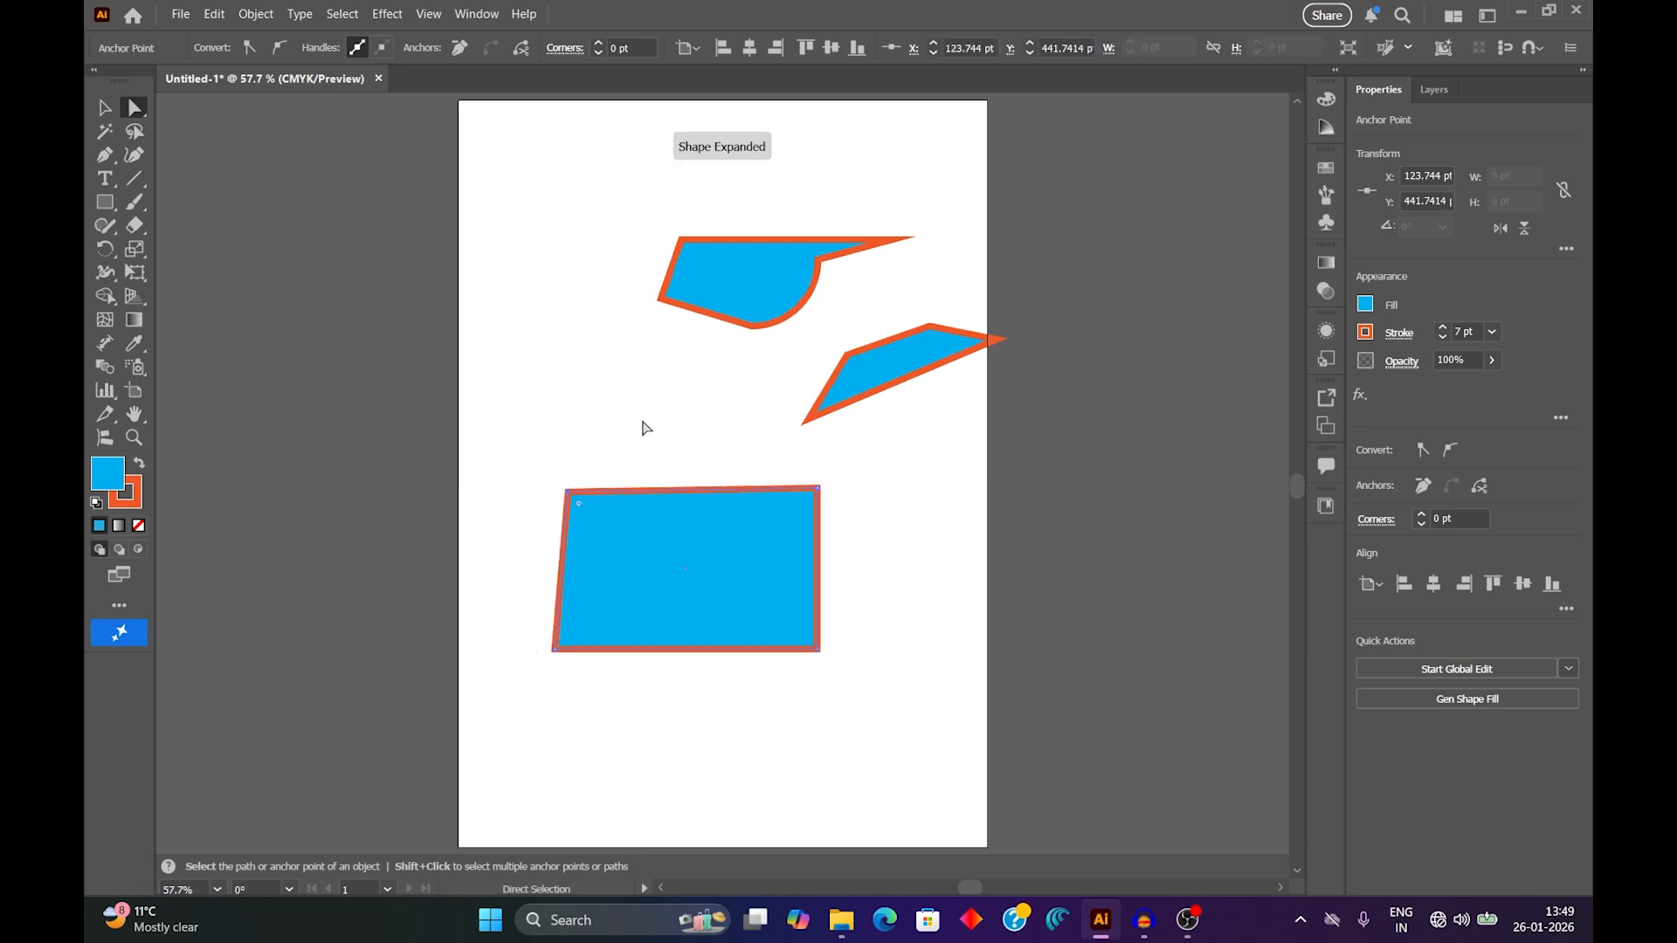
{"action": "key", "text": "ctrl+z"}
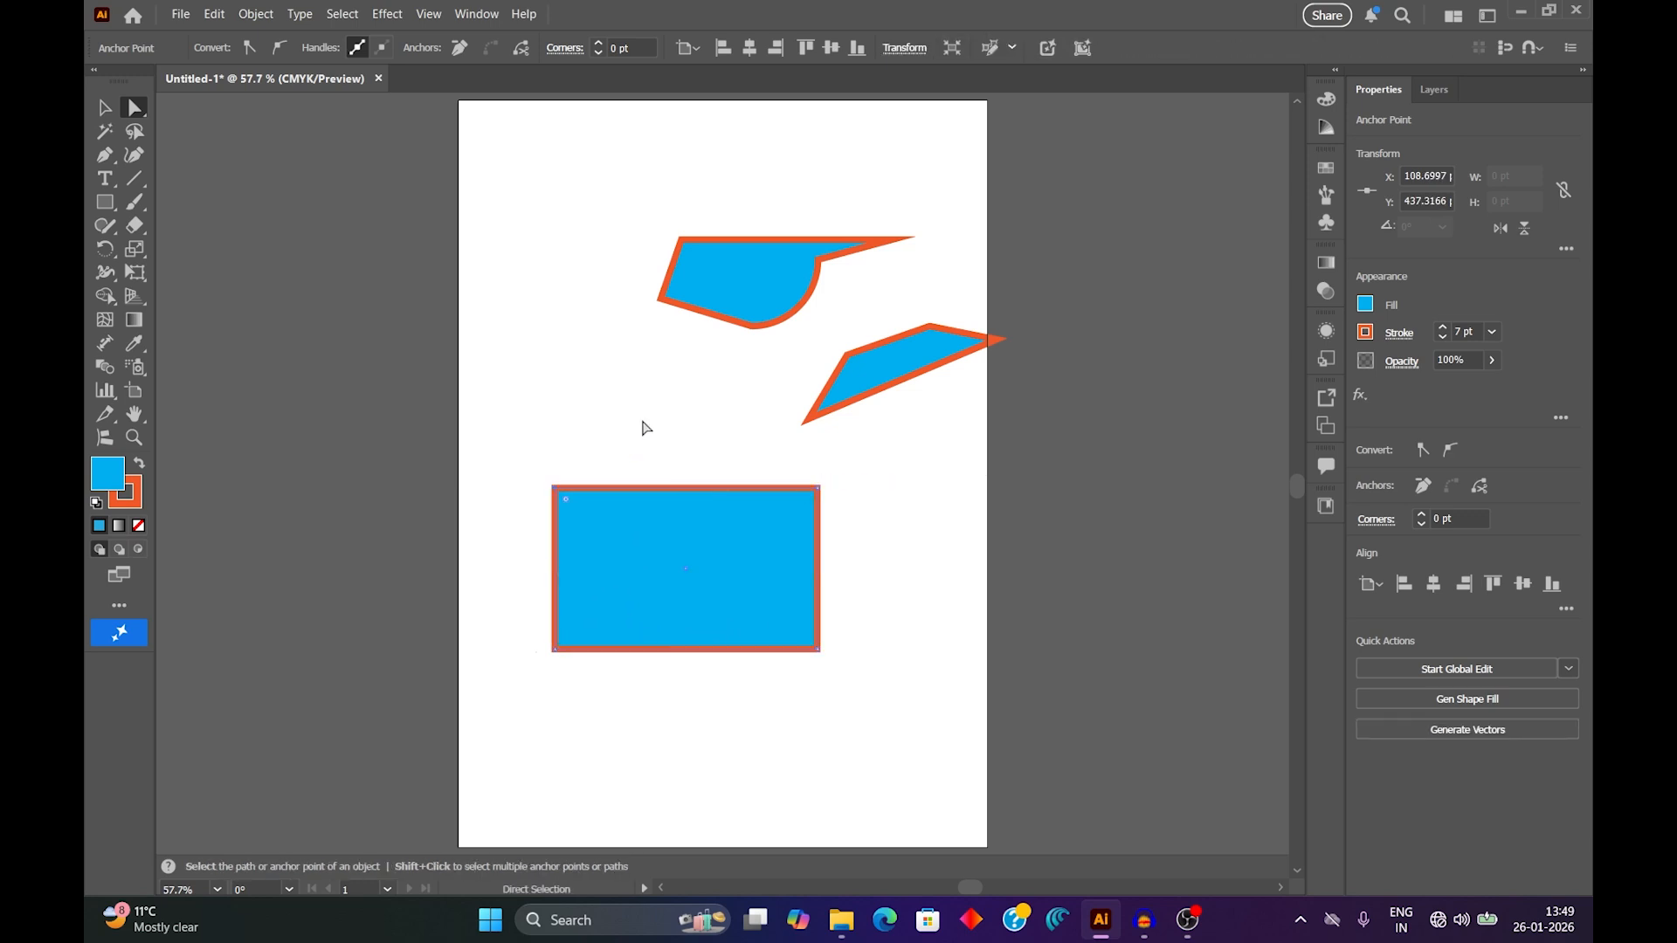
{"action": "left_click", "coordinate": [105, 155]}
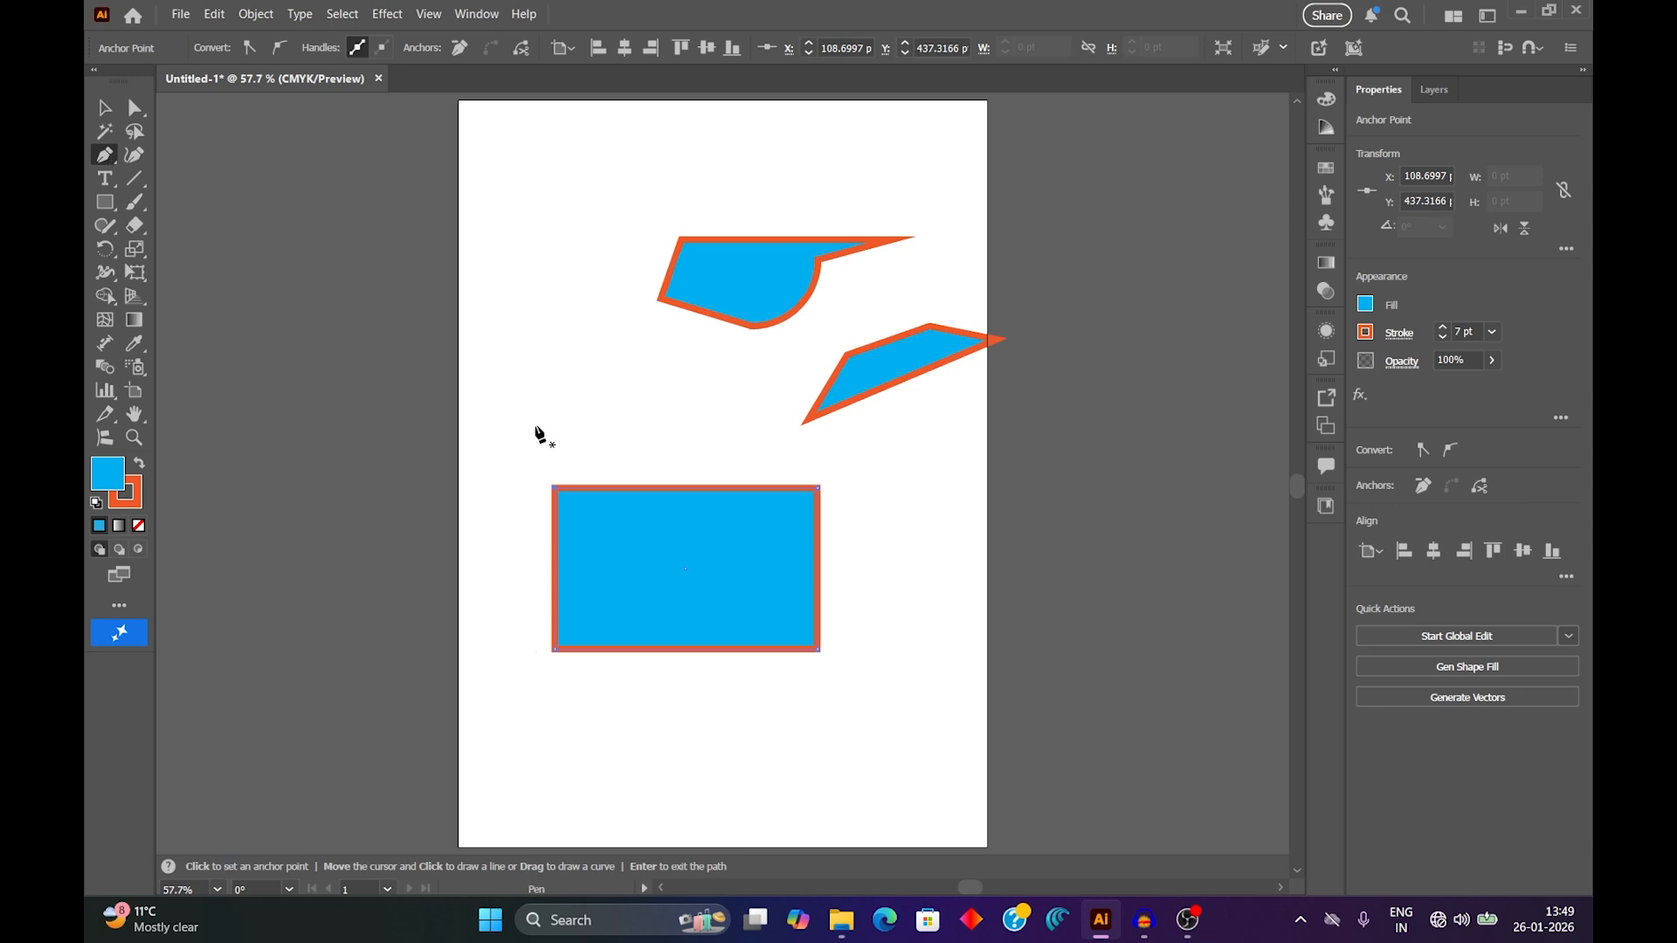
{"action": "left_click", "coordinate": [559, 492]}
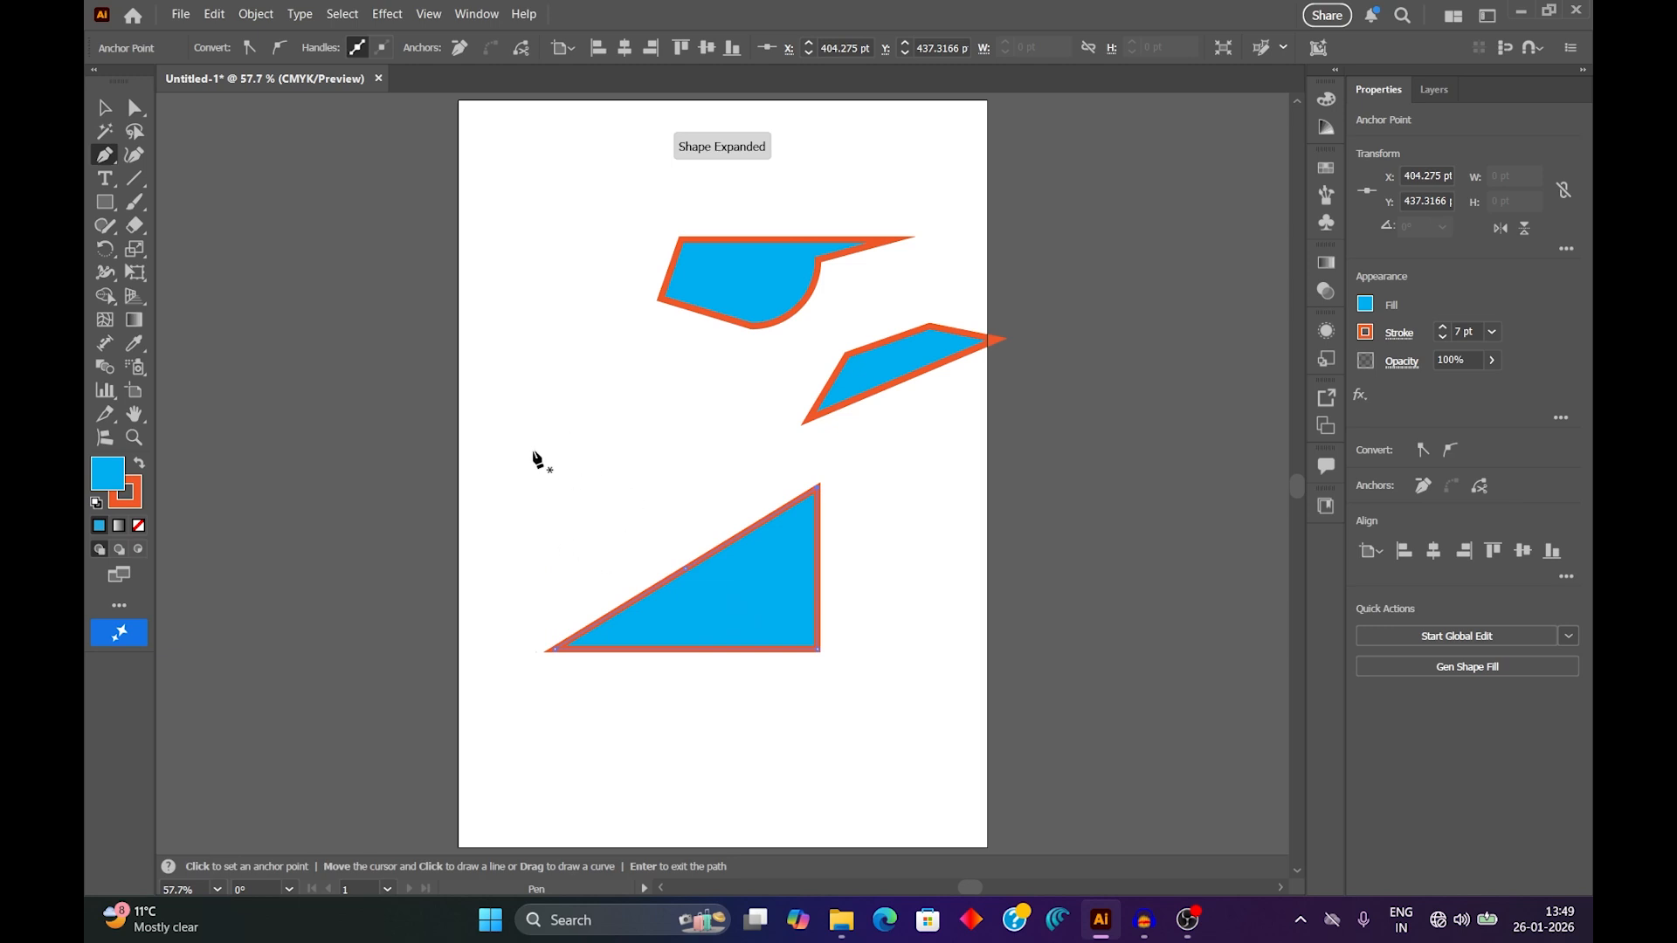
{"action": "key", "text": "ctrl+z"}
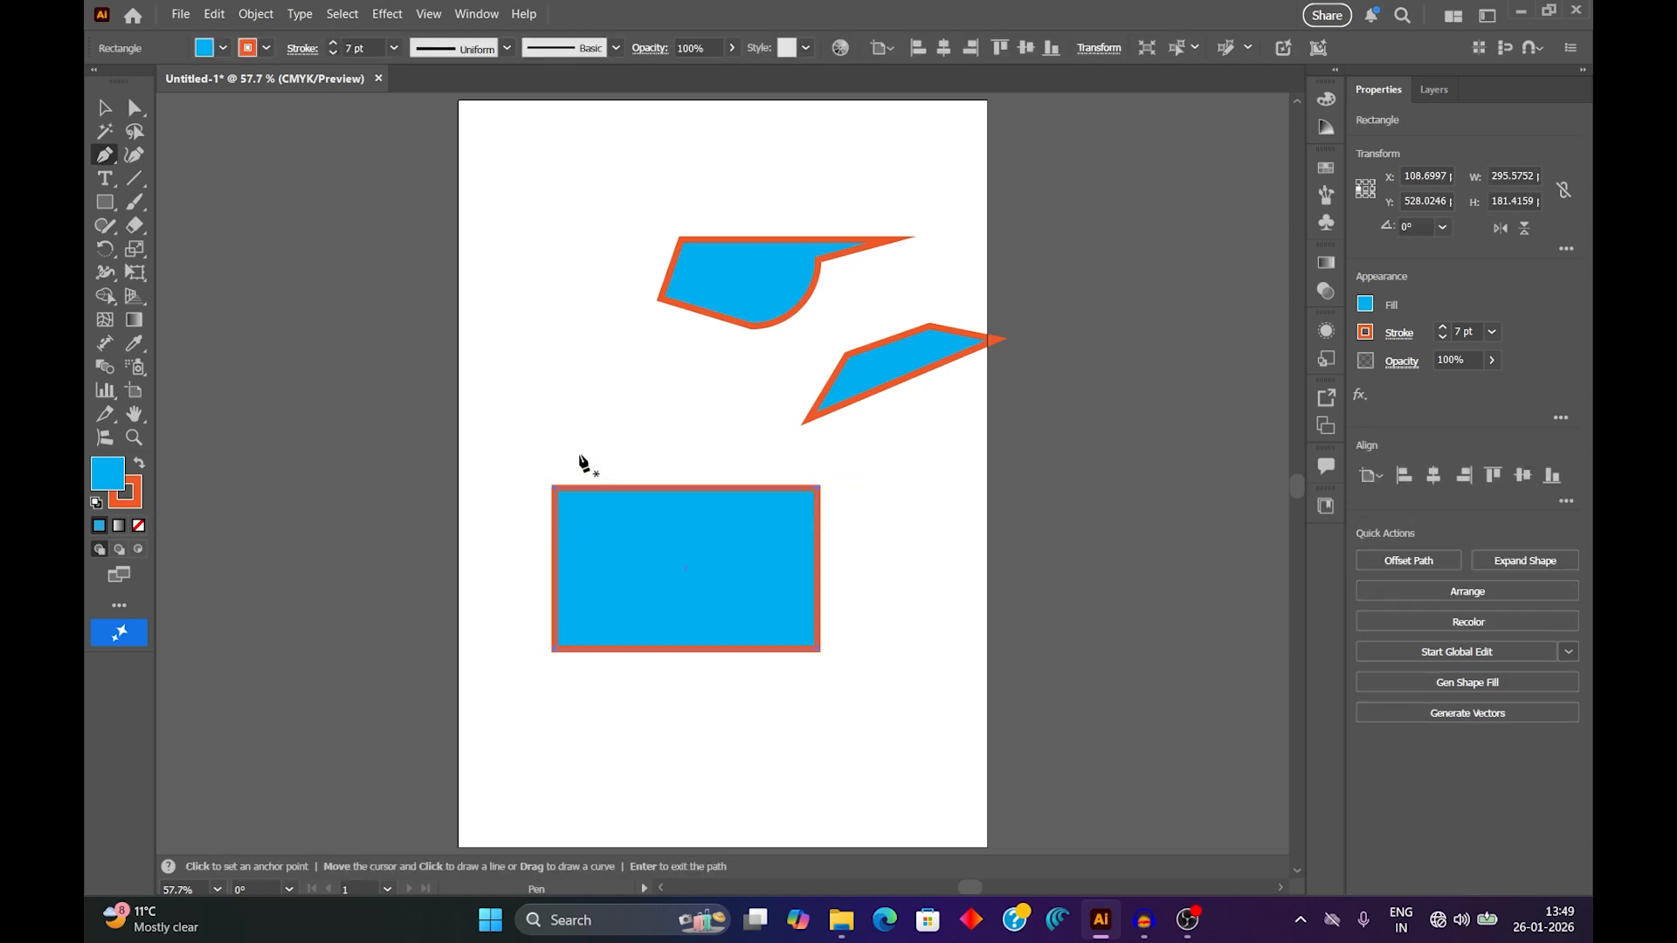
With the Pen tool's temporary Direct Selection, move the rectangle's upper-left anchor point to about X 194, Y 492 pt.
{"action": "key", "text": "ctrl"}
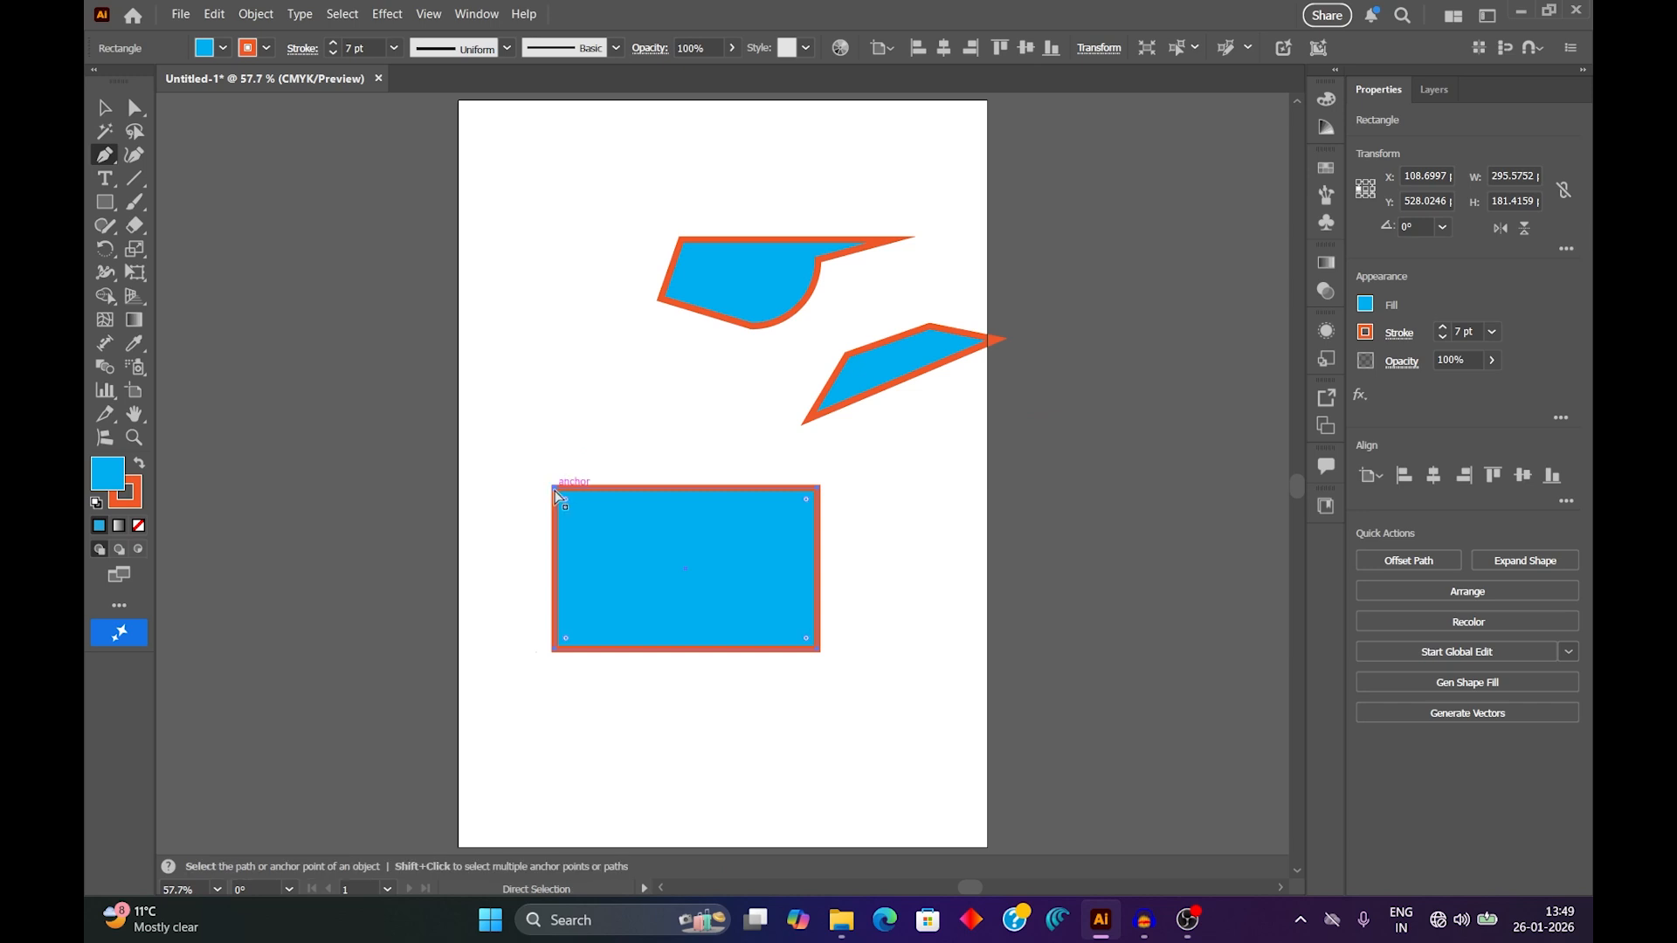
{"action": "left_click", "coordinate": [556, 491], "text": "ctrl"}
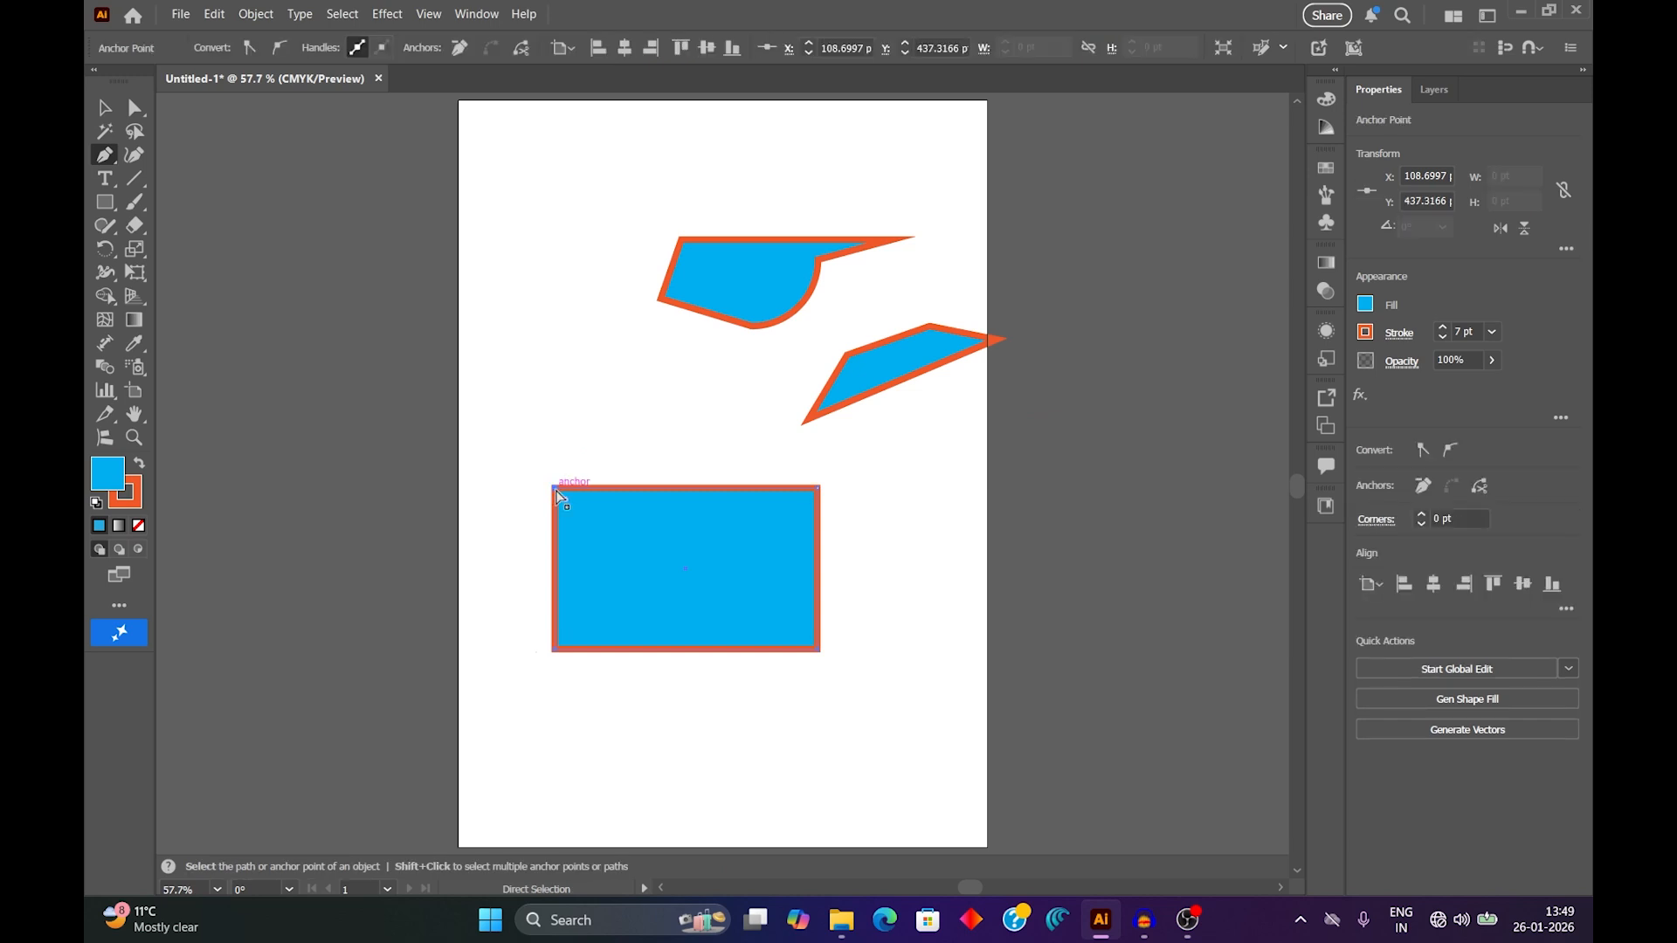
{"action": "left_click_drag", "start_coordinate": [555, 491], "coordinate": [629, 537]}
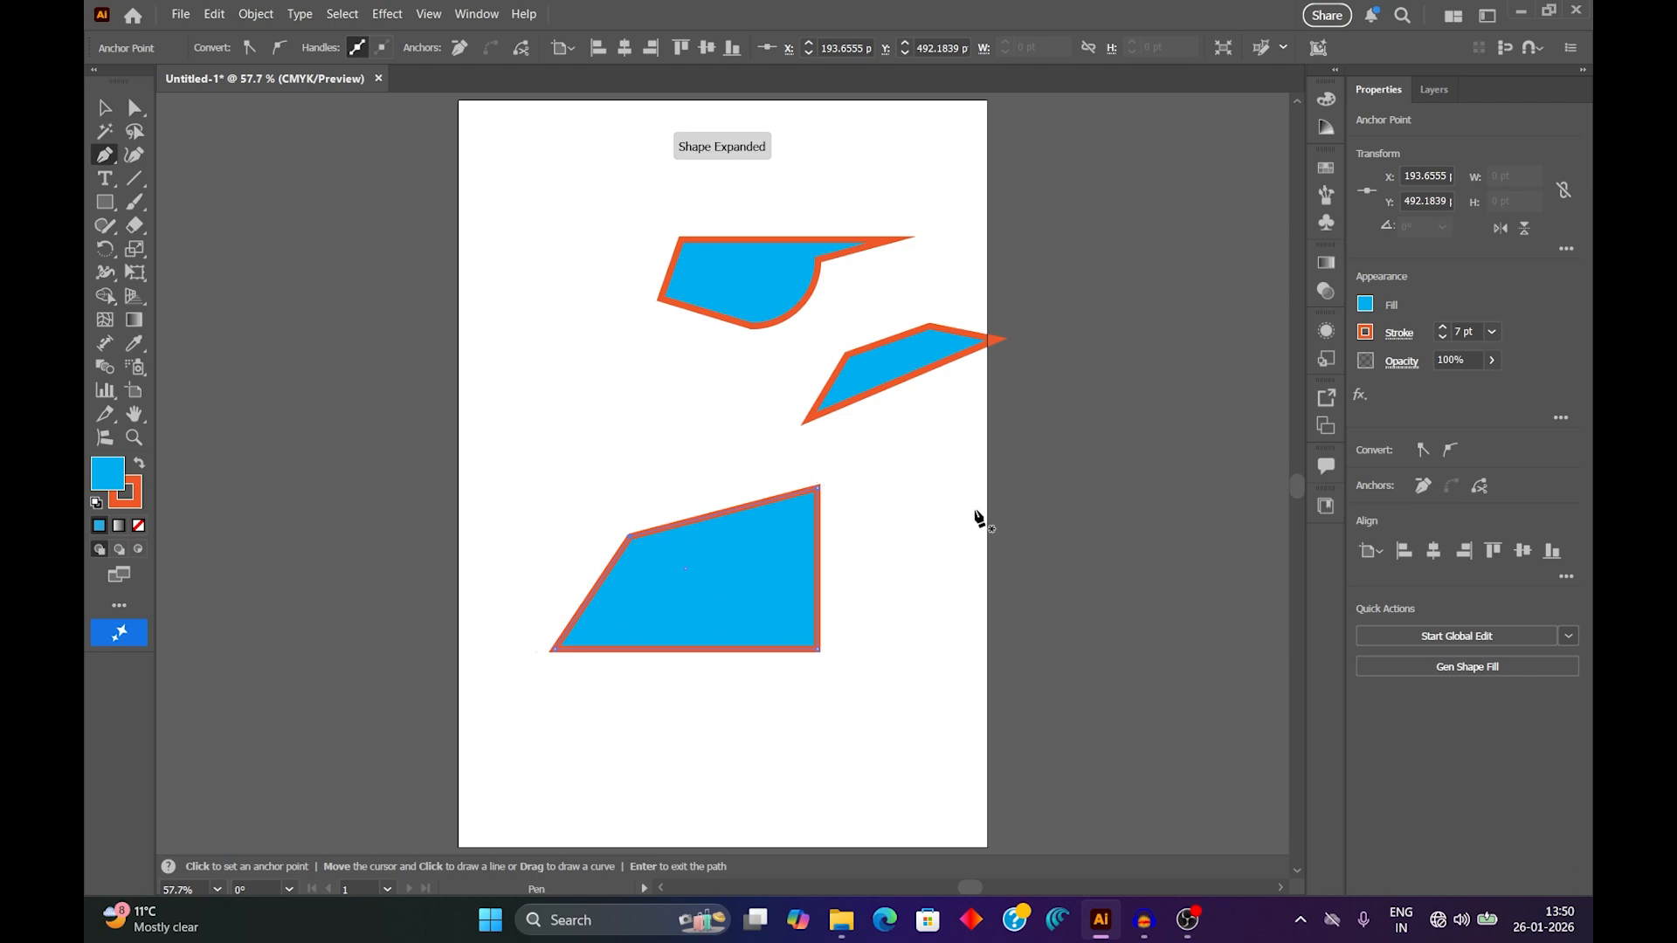
Add the upper-right anchor point to the selection and move both upper anchors down and left, making the shape about 150 pt high.
{"action": "key", "text": "ctrl"}
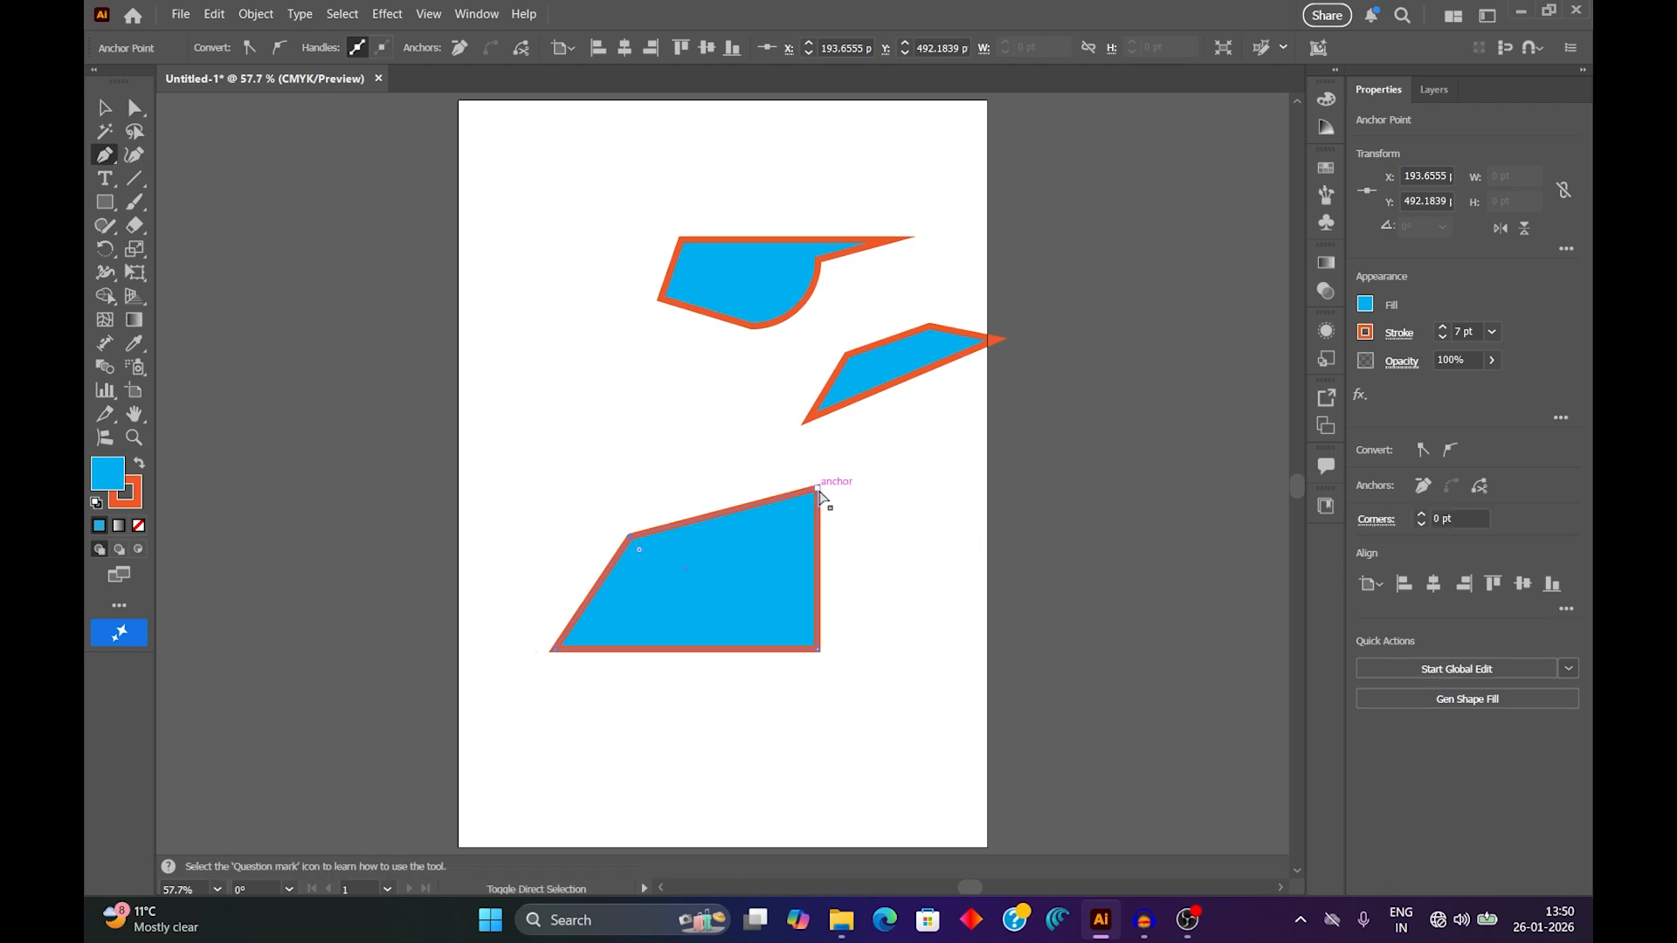
{"action": "left_click", "coordinate": [768, 534], "text": "ctrl"}
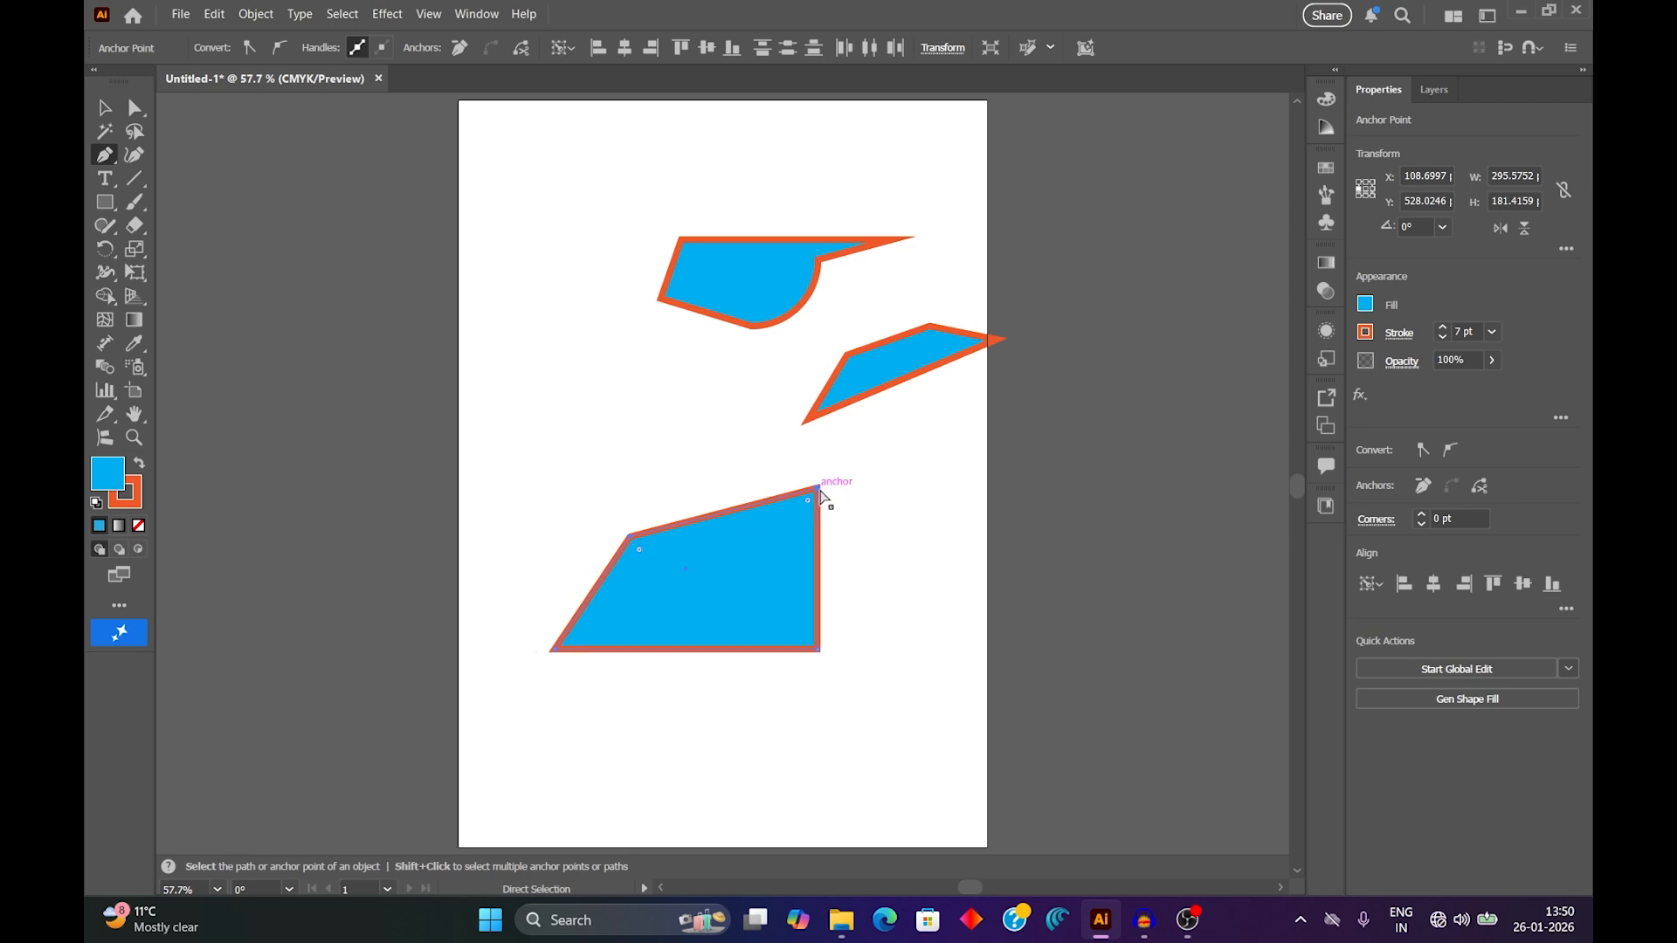
{"action": "left_click_drag", "start_coordinate": [819, 496], "coordinate": [780, 519]}
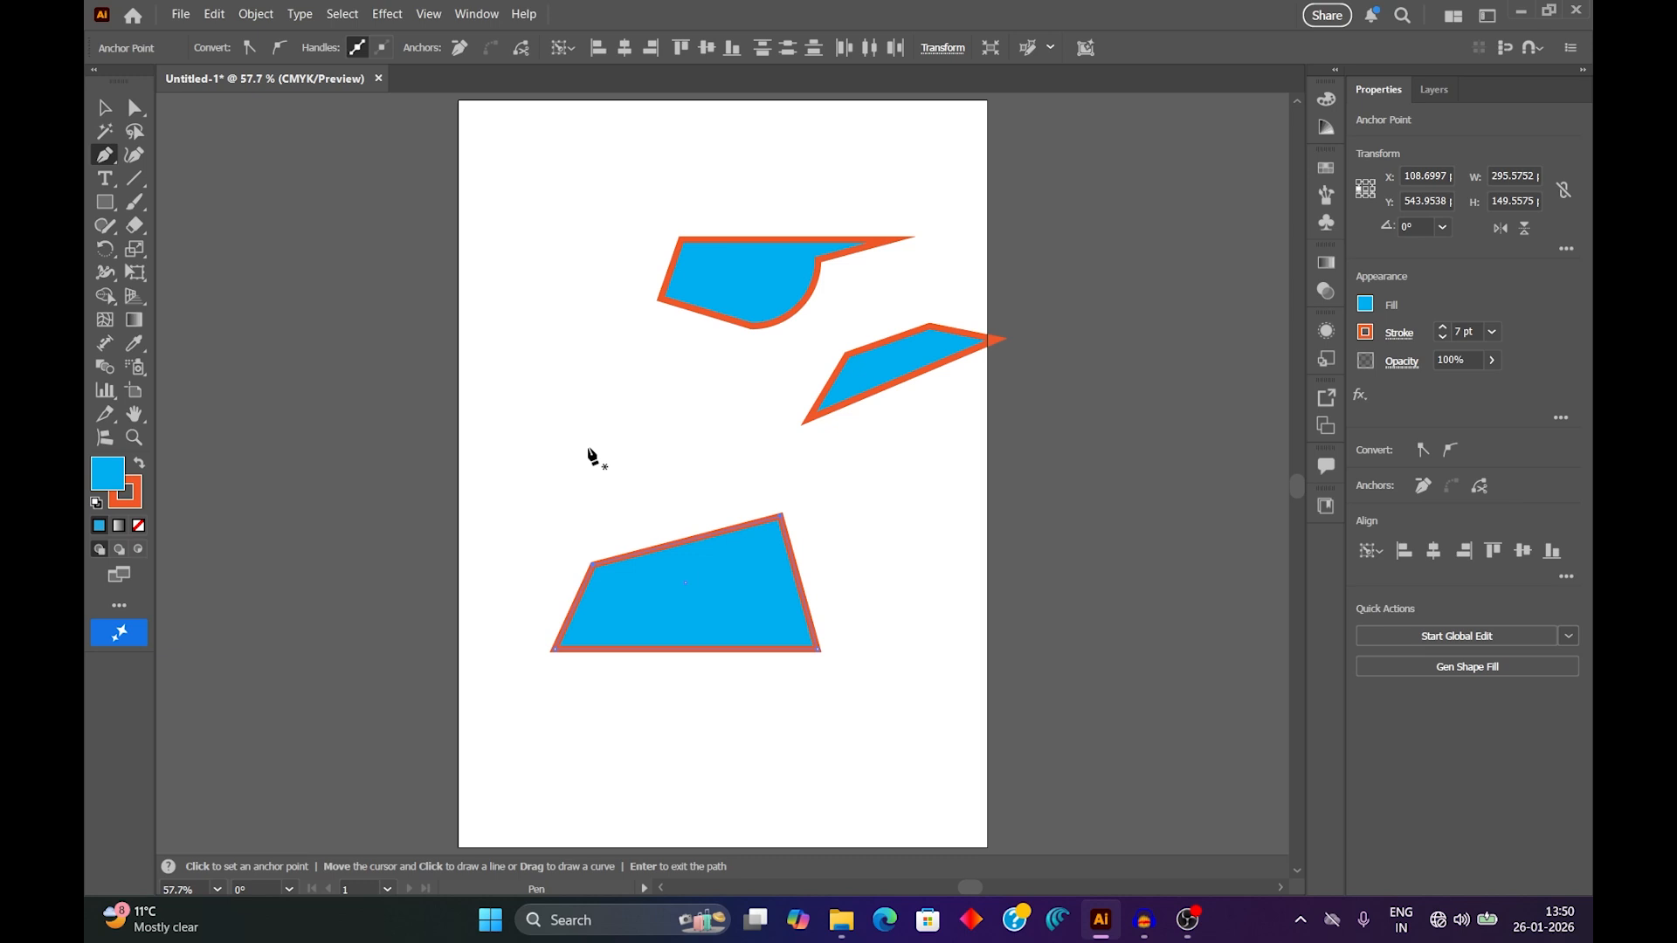
Use the Direct Selection tool to select both upper anchor points and shift them together, making the shape about 151 pt high.
{"action": "left_click", "coordinate": [134, 108]}
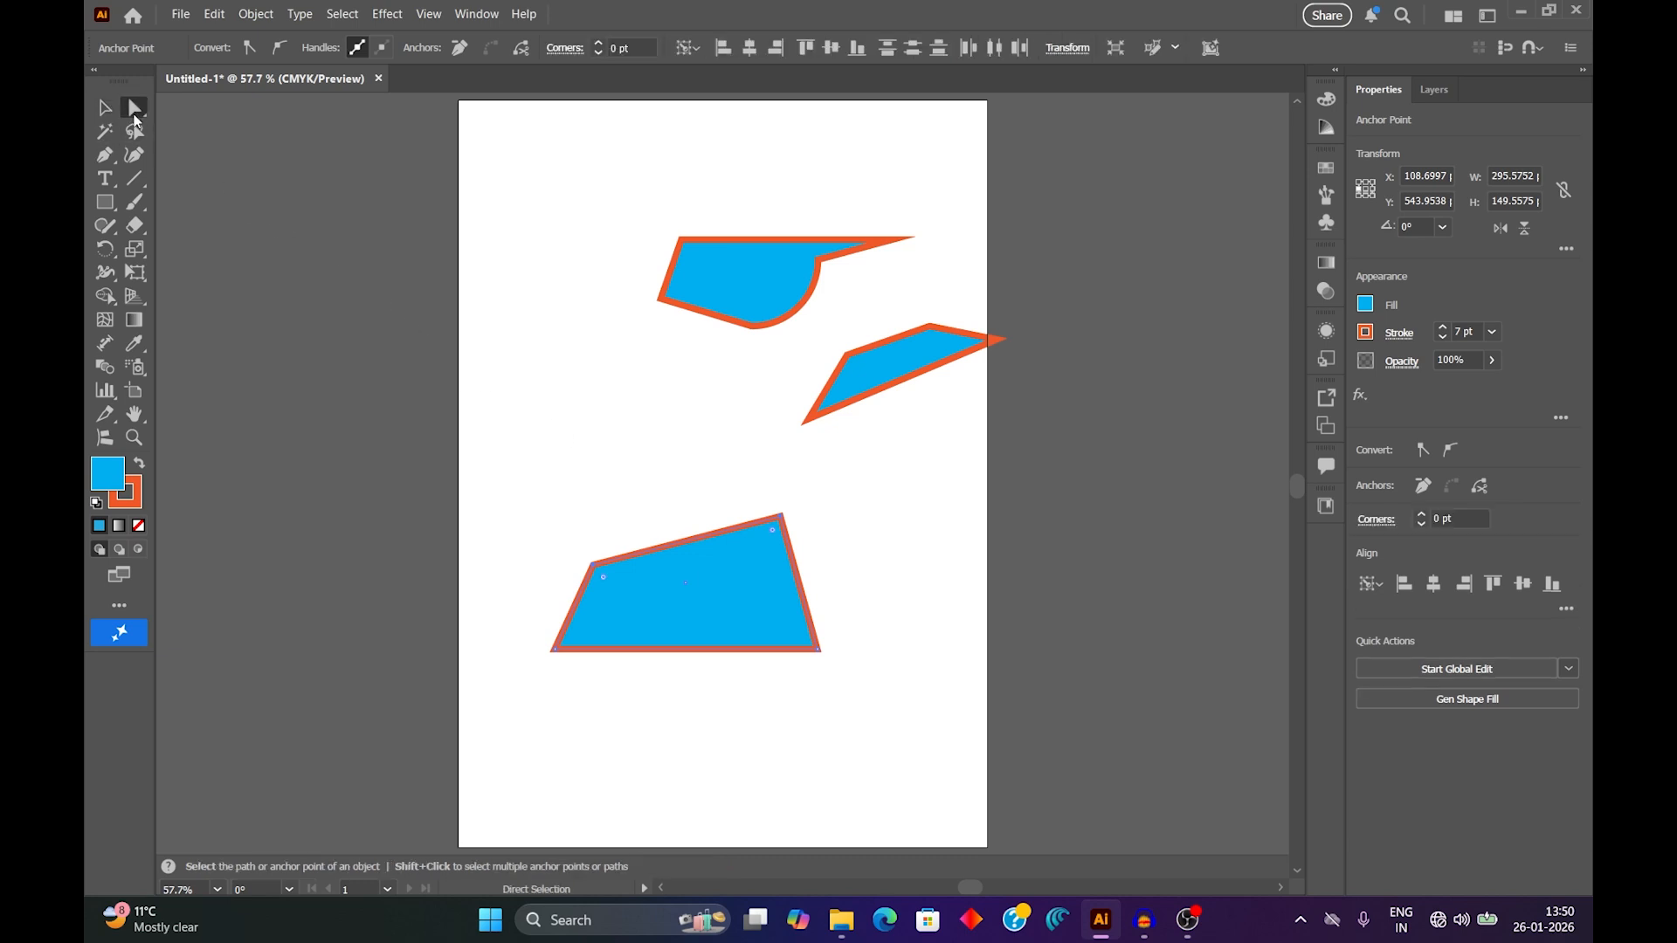
{"action": "left_click_drag", "start_coordinate": [542, 453], "coordinate": [851, 590]}
{"action": "left_click_drag", "start_coordinate": [780, 522], "coordinate": [902, 499]}
{"action": "left_click_drag", "start_coordinate": [866, 466], "coordinate": [793, 514]}
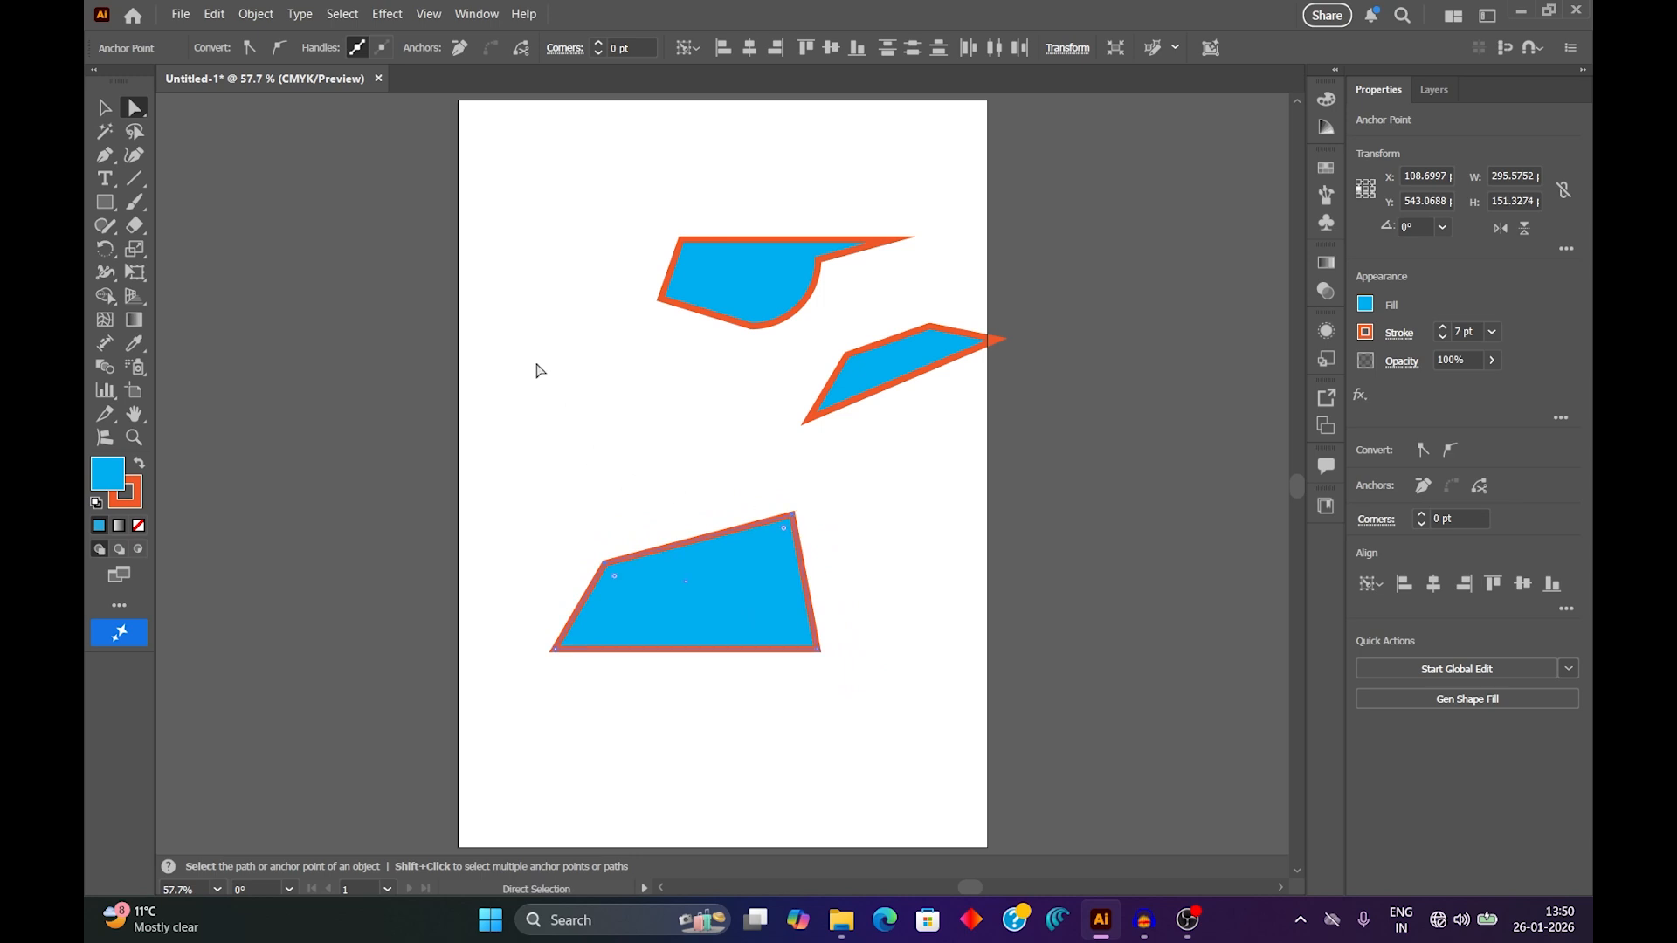
Draw a circle about 198 pt in diameter with the Ellipse tool near the artboard's left edge.
{"action": "left_click", "coordinate": [105, 202]}
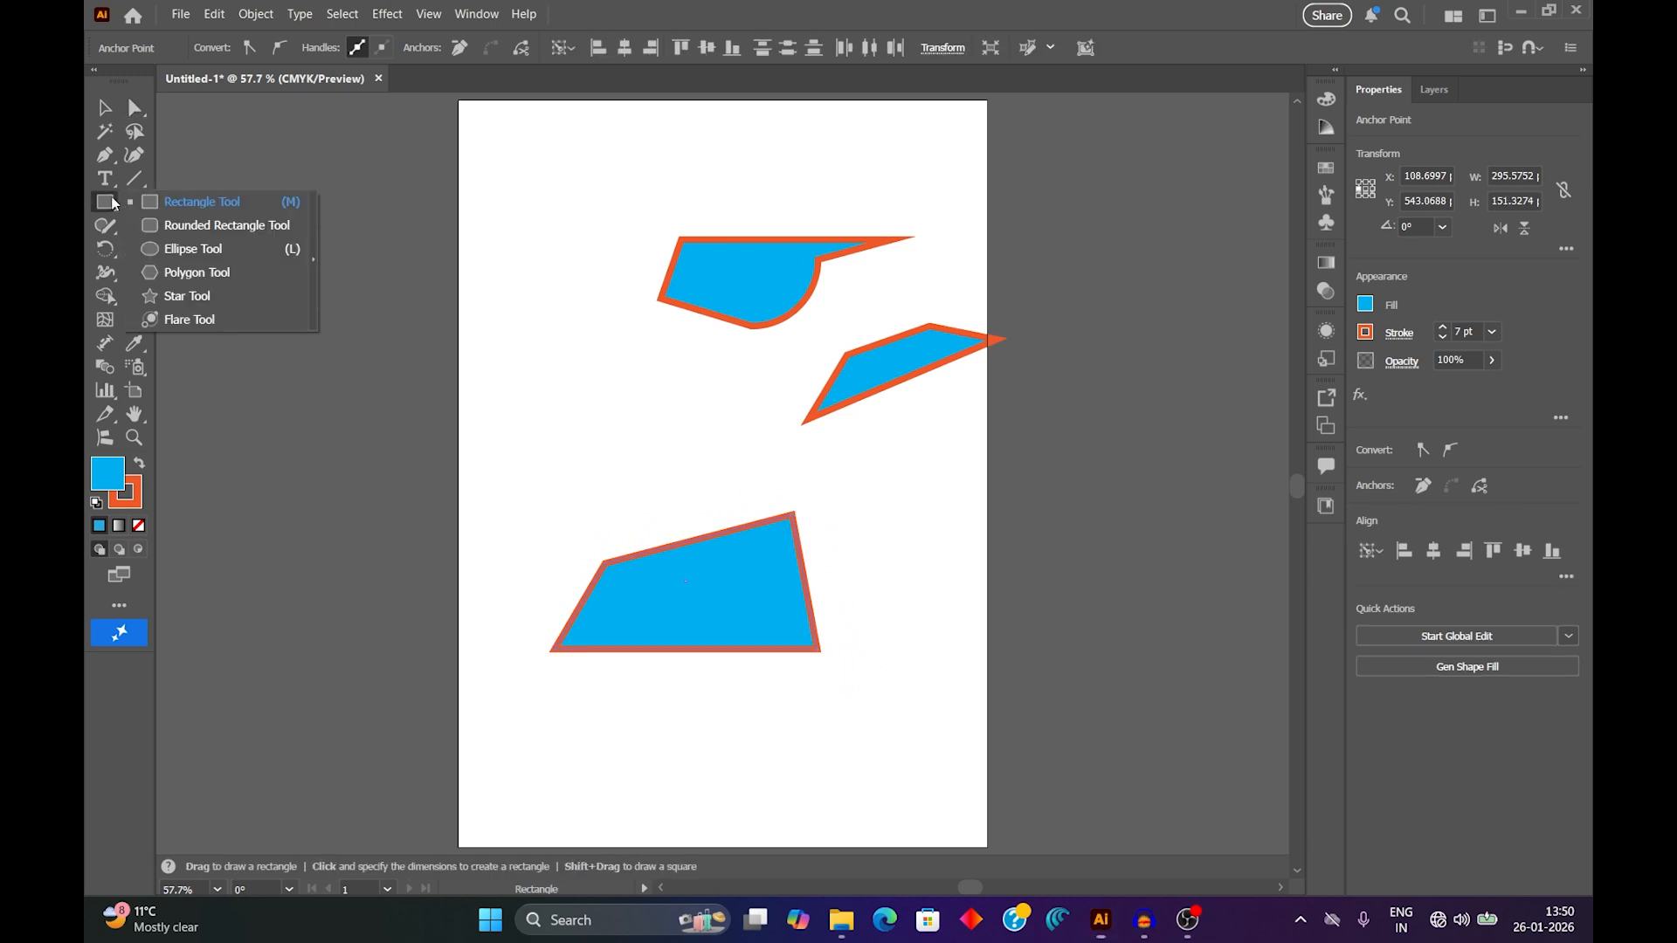
{"action": "left_click", "coordinate": [184, 251]}
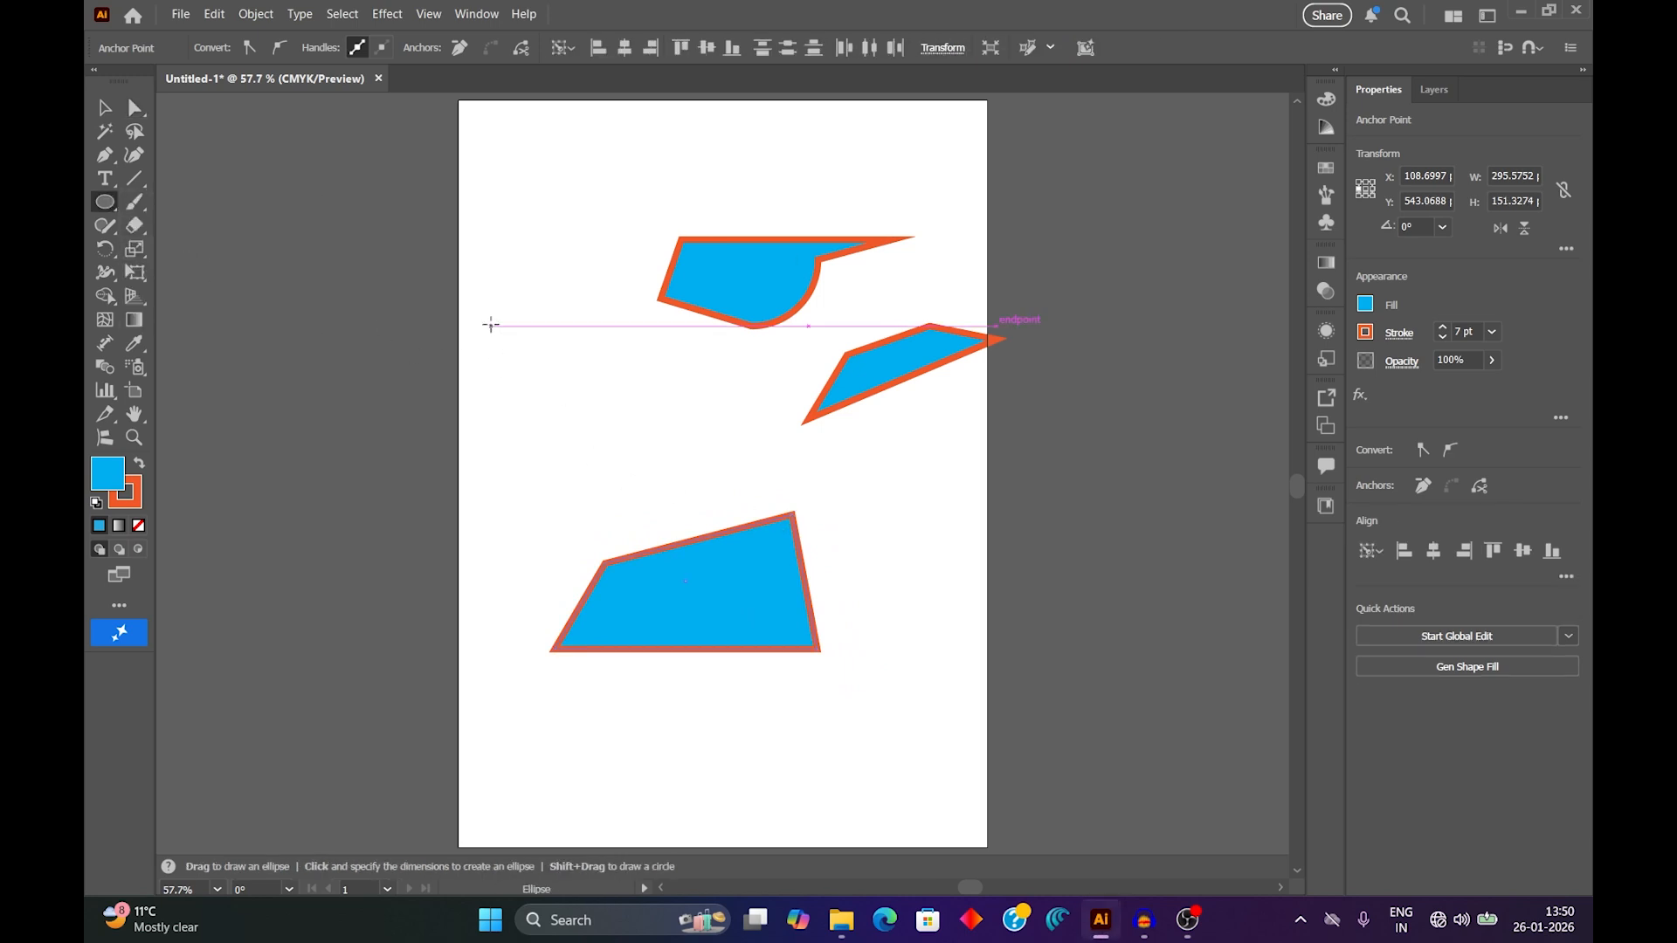
{"action": "left_click_drag", "start_coordinate": [488, 324], "coordinate": [668, 502]}
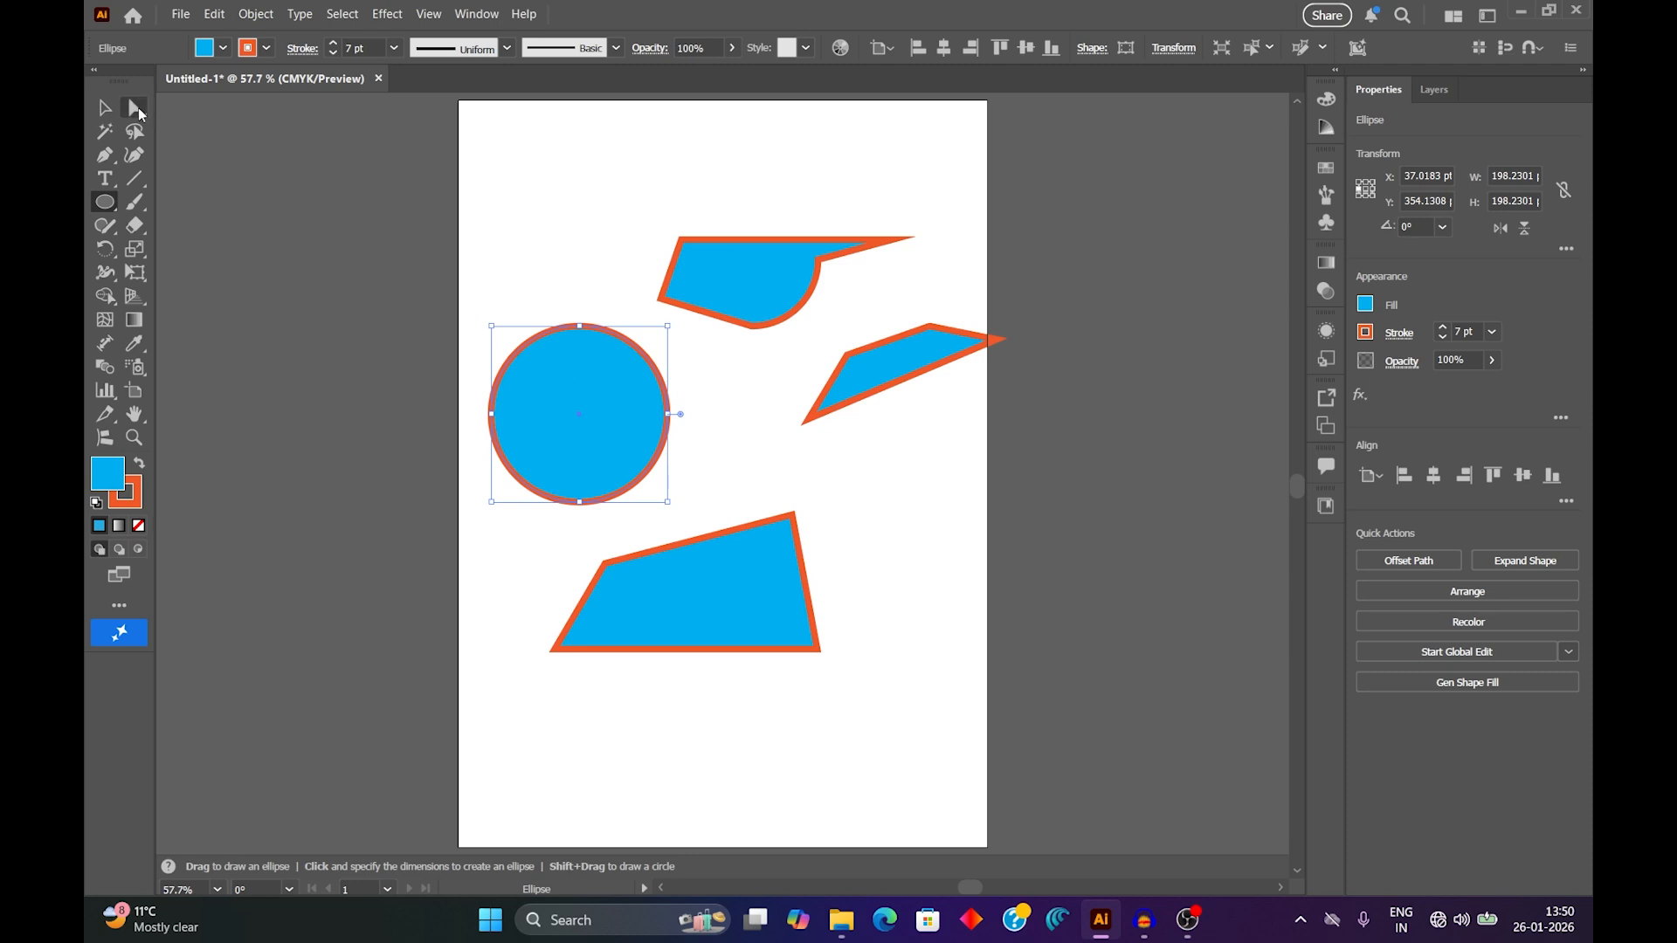
Move the circle right to about X 79 pt, and pull its right anchor point inward to about X 144, Y 359 pt.
{"action": "left_click", "coordinate": [137, 110]}
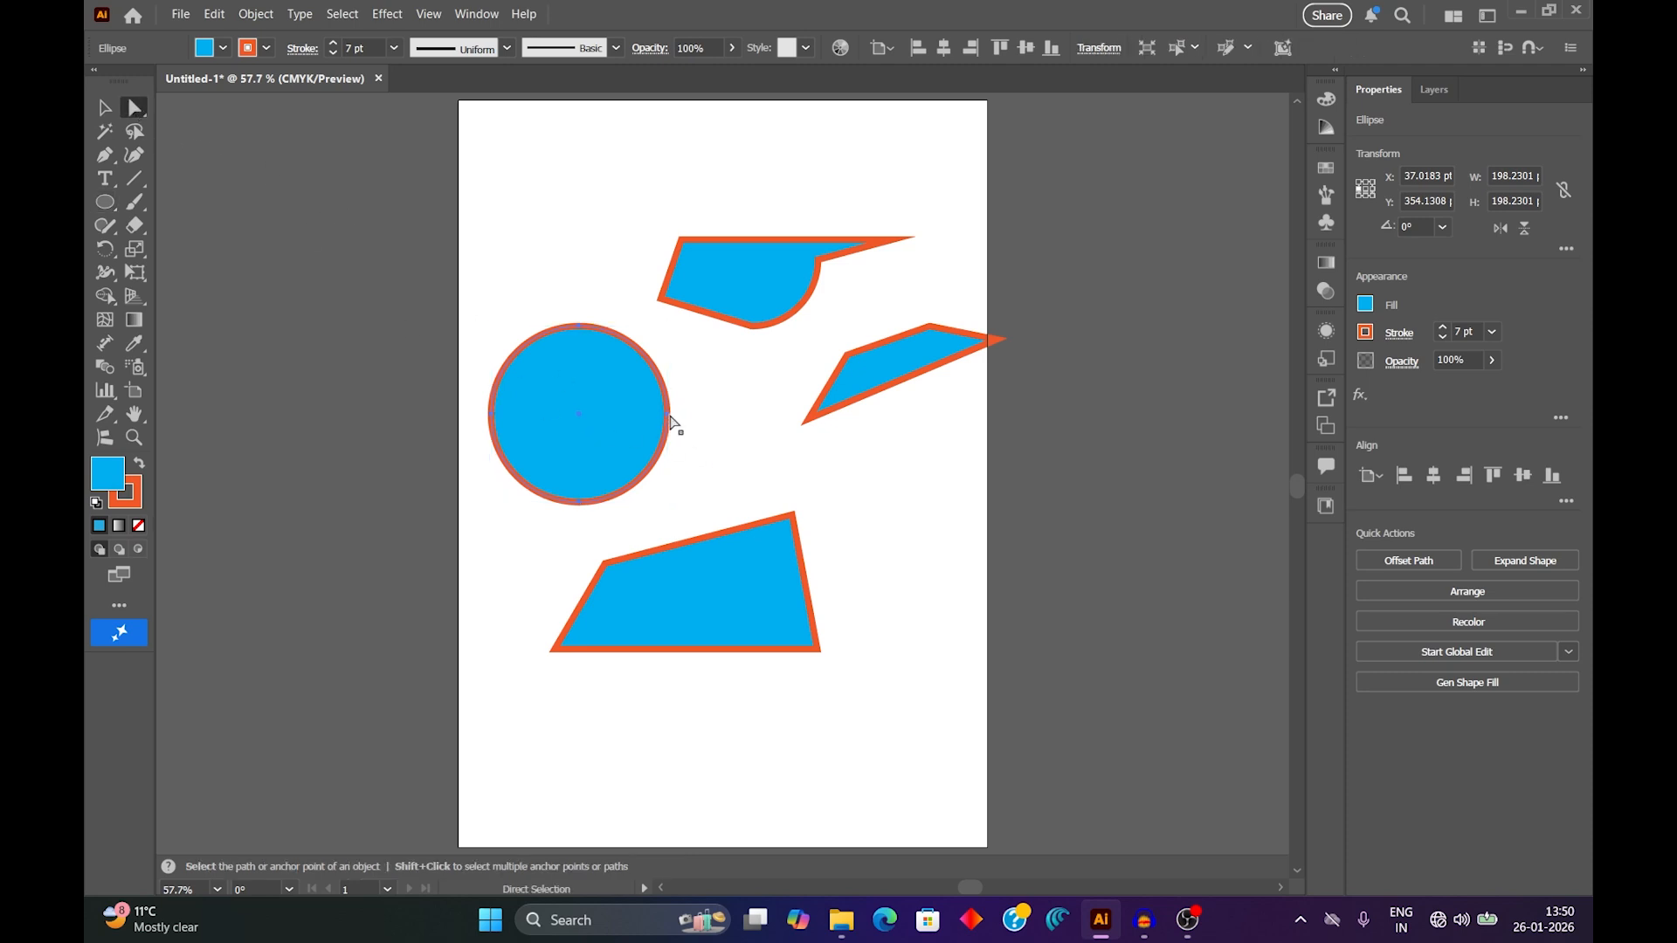
{"action": "left_click_drag", "start_coordinate": [671, 422], "coordinate": [708, 424]}
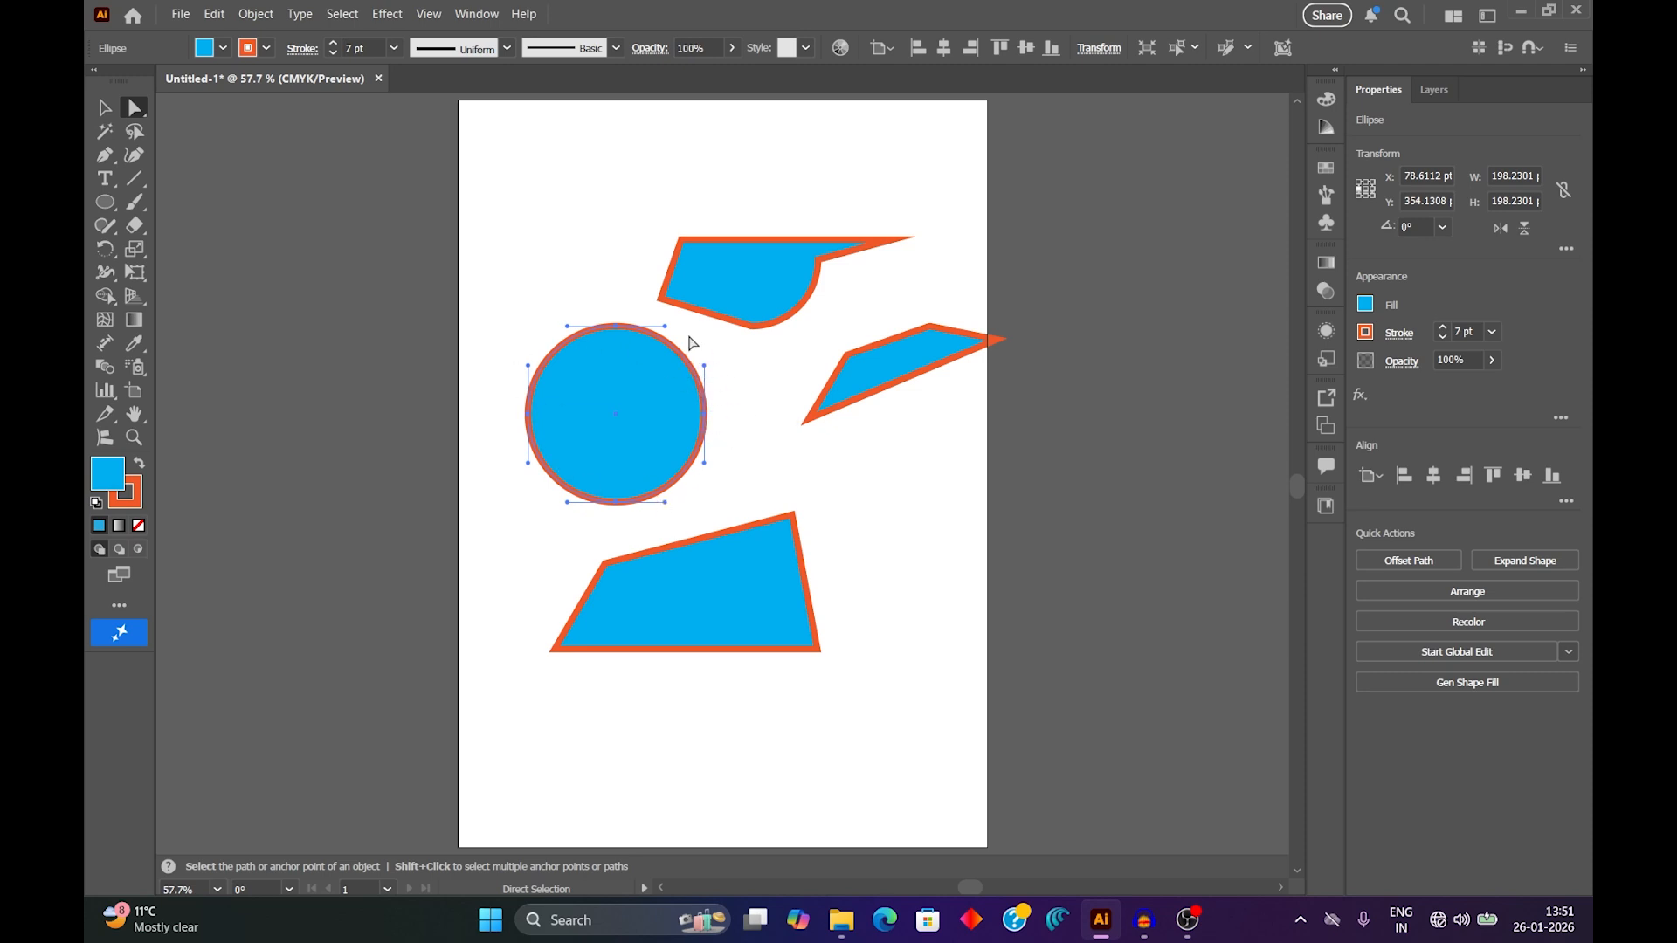
{"action": "left_click", "coordinate": [706, 418]}
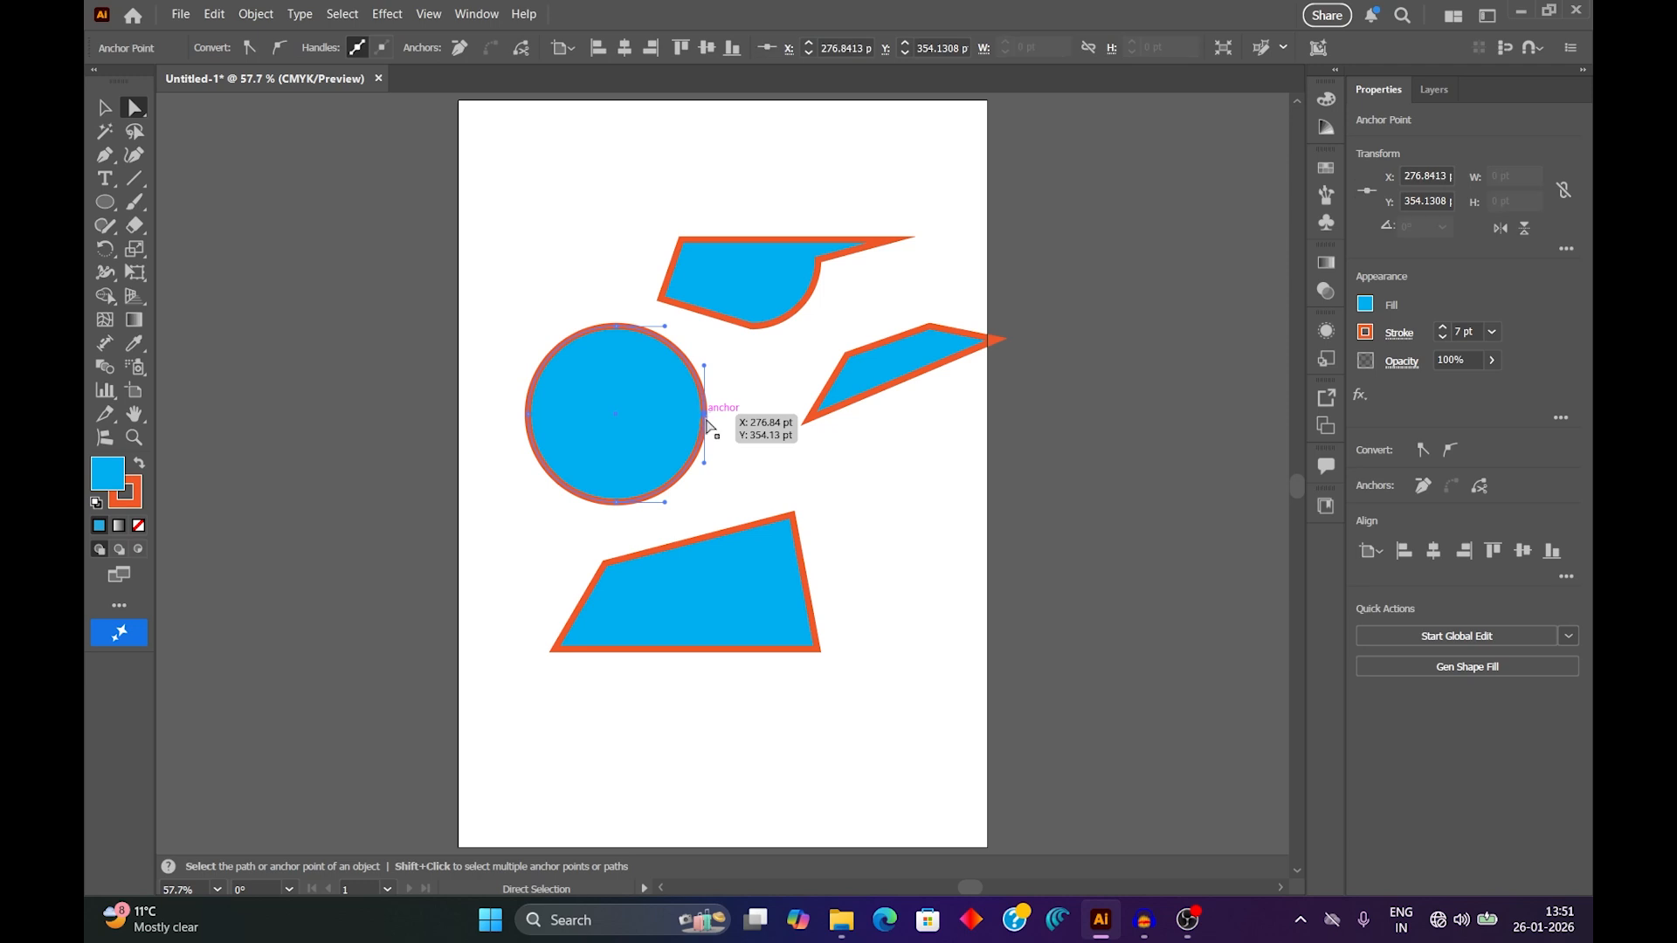
{"action": "left_click_drag", "start_coordinate": [708, 419], "coordinate": [588, 426]}
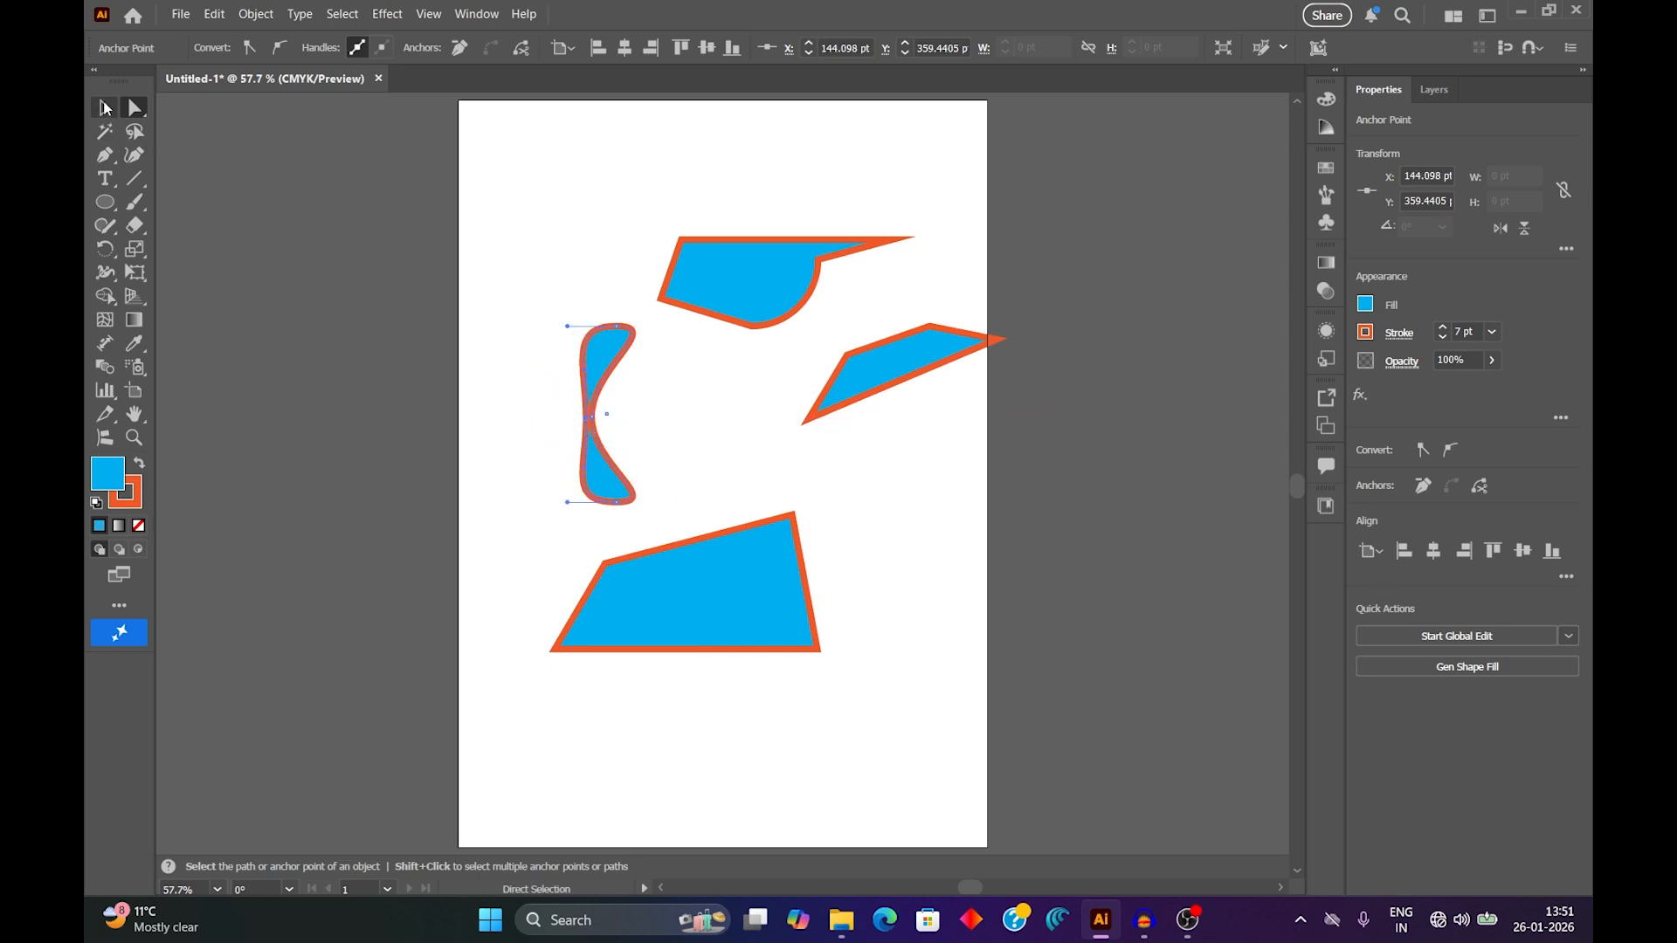
Duplicate the pinched shape and rotate the copy to about 273° across the original to form a four-lobed propeller.
{"action": "left_click", "coordinate": [105, 107]}
{"action": "mouse_move", "coordinate": [602, 358]}
{"action": "left_mouse_down"}
{"action": "mouse_move", "coordinate": [526, 314]}
{"action": "mouse_move", "coordinate": [604, 339]}
{"action": "left_mouse_up"}
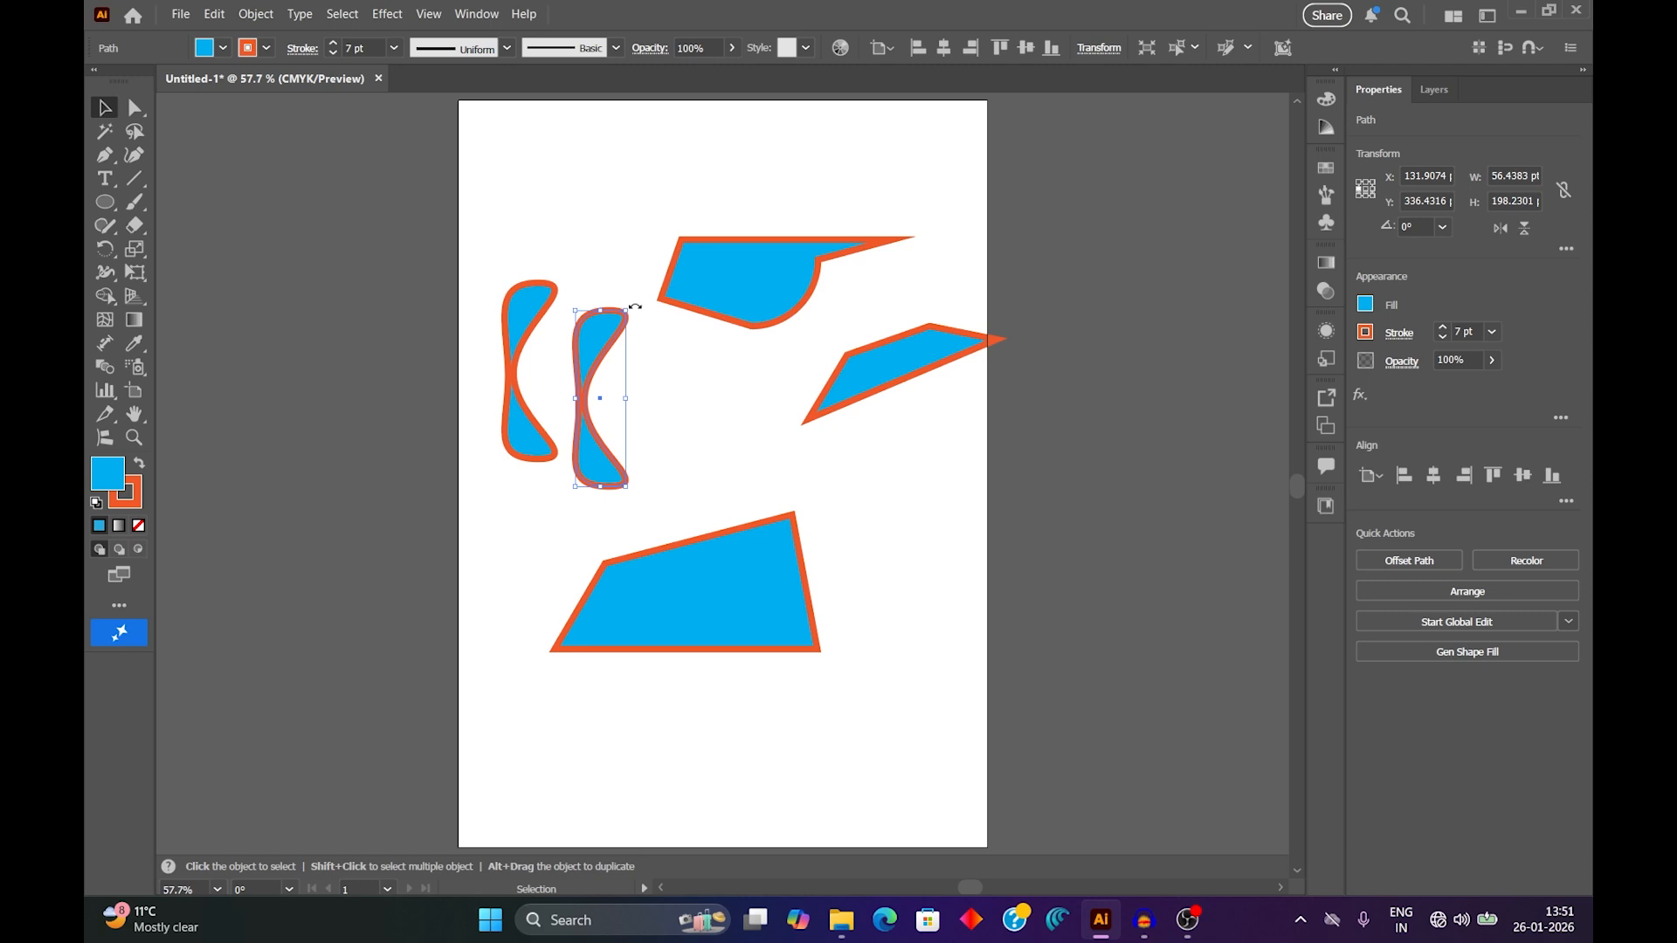
{"action": "left_click_drag", "start_coordinate": [635, 307], "coordinate": [566, 378]}
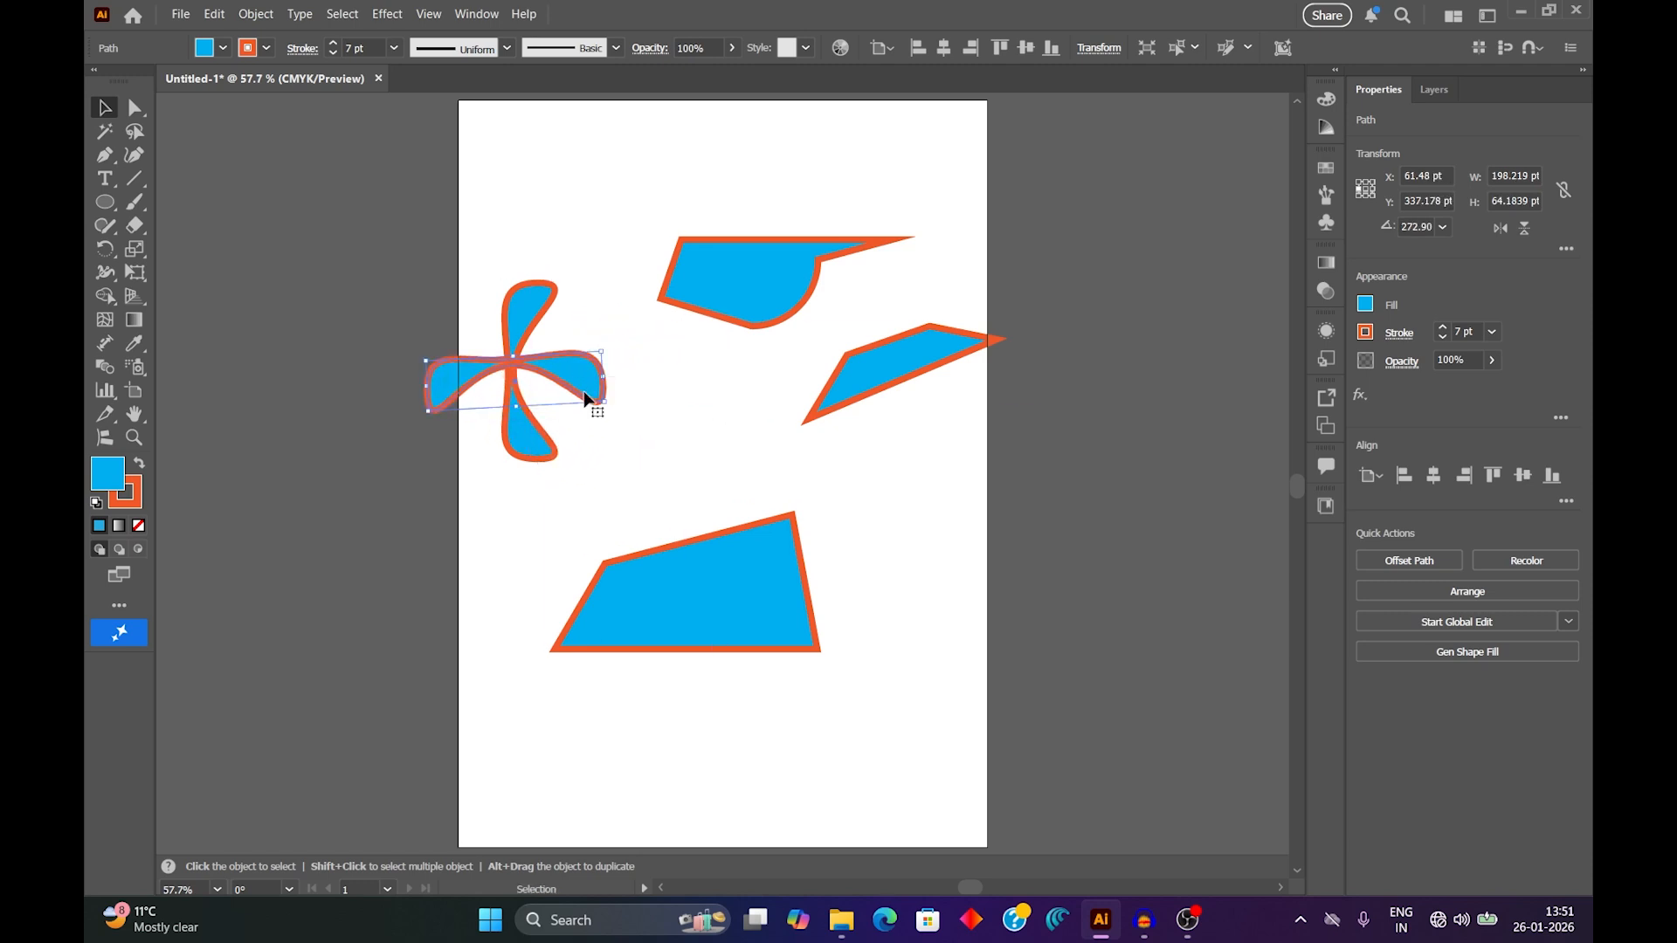
{"action": "left_click", "coordinate": [662, 454]}
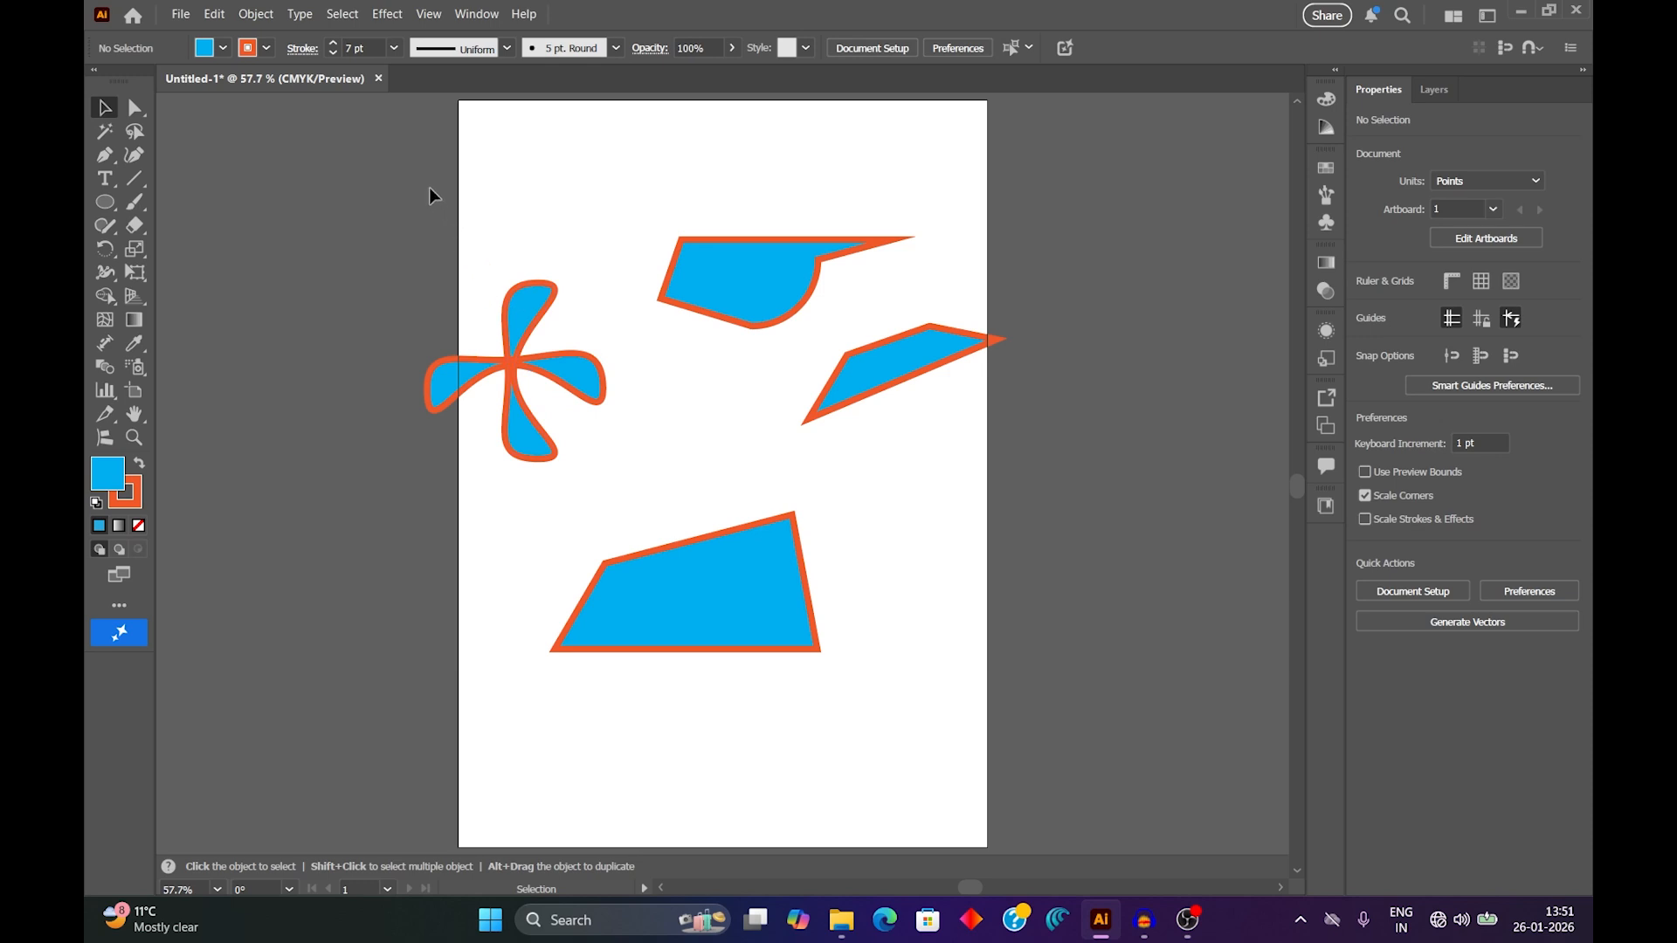
Delete all the shapes on the artboard and draw a new circle about 305 pt in diameter near its centre.
{"action": "left_click_drag", "start_coordinate": [428, 187], "coordinate": [1101, 711]}
{"action": "key", "text": "Delete"}
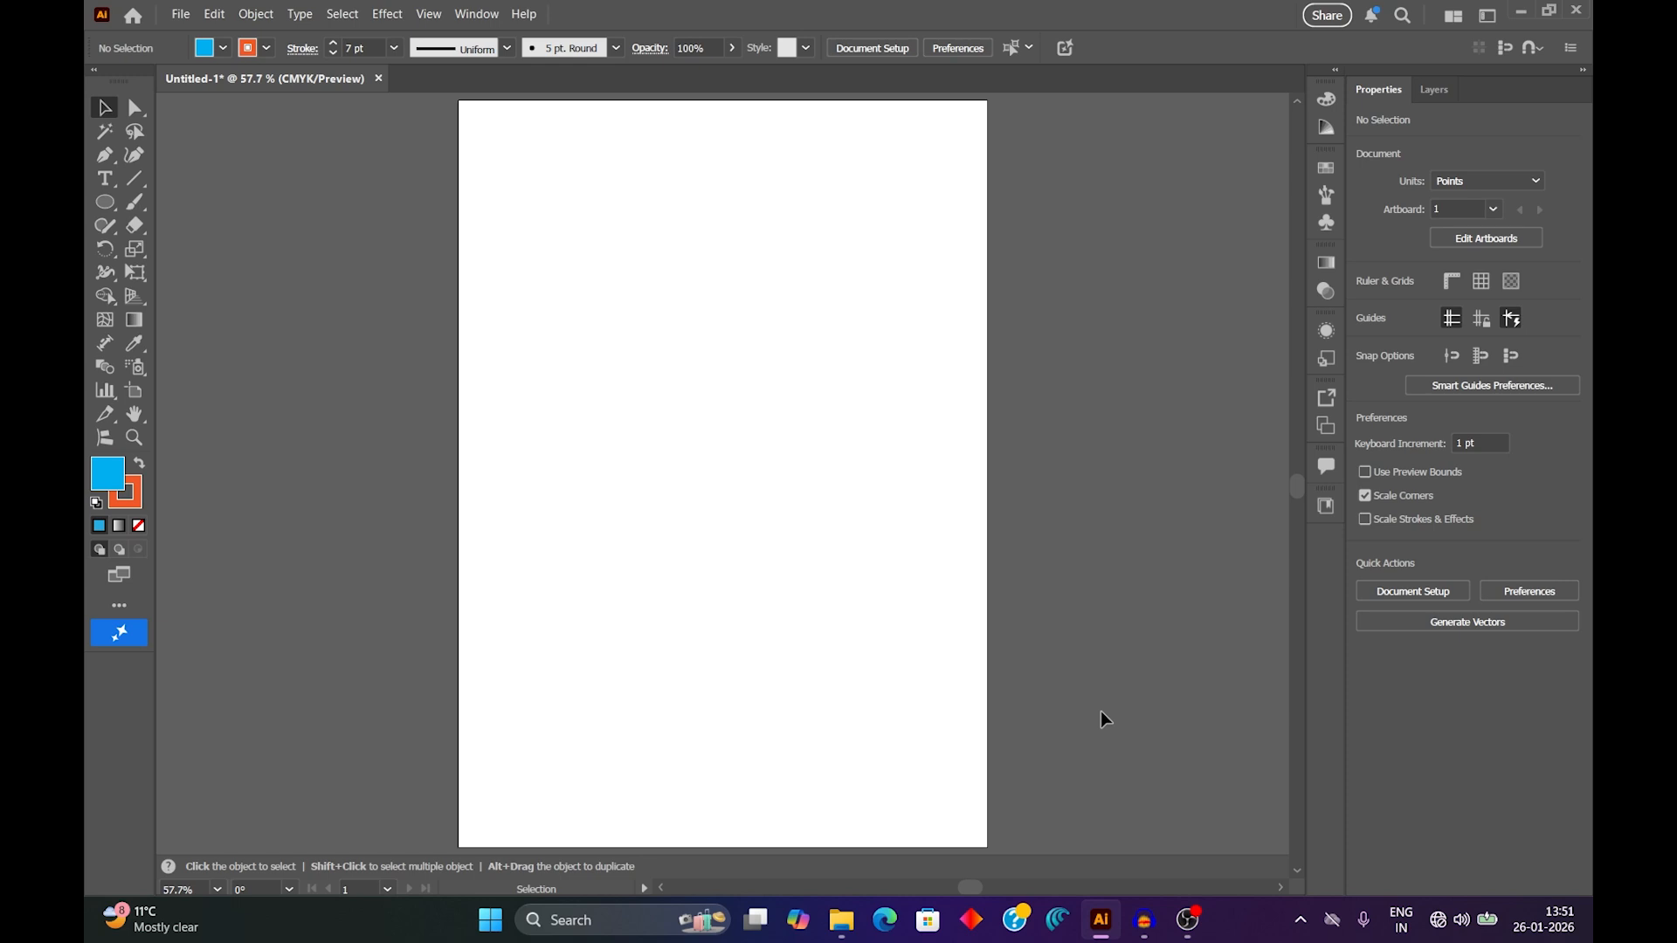
{"action": "left_click", "coordinate": [105, 202]}
{"action": "left_click_drag", "start_coordinate": [579, 306], "coordinate": [851, 578]}
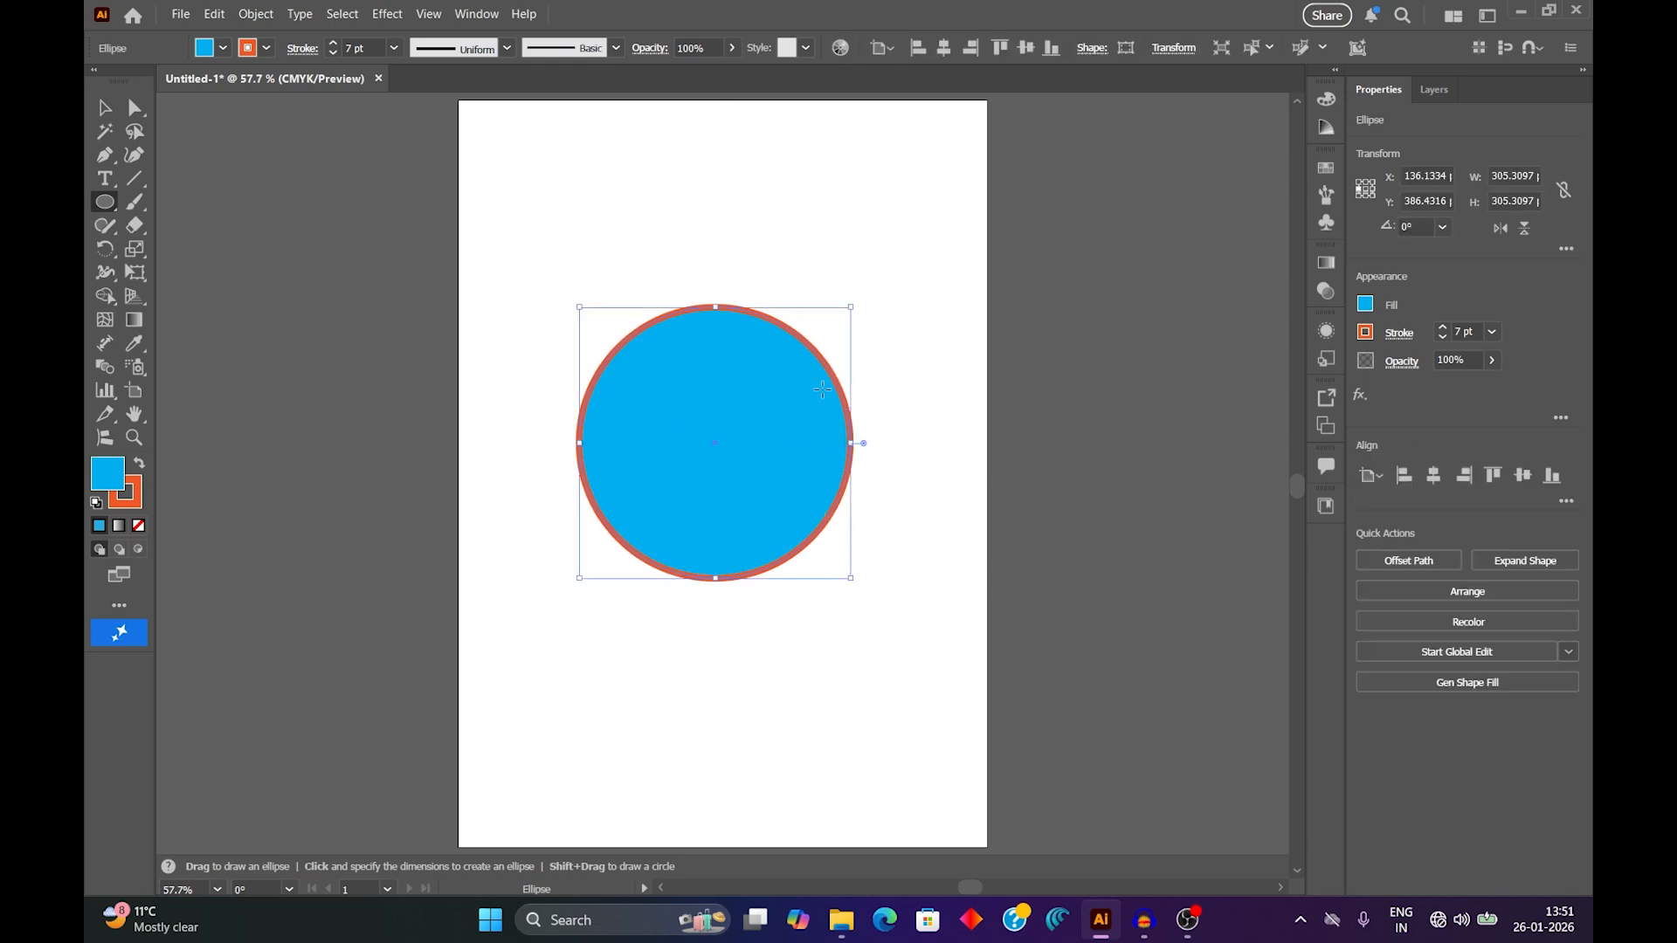
Remove the circle's fill and give it a 1 pt black stroke.
{"action": "left_click", "coordinate": [224, 49]}
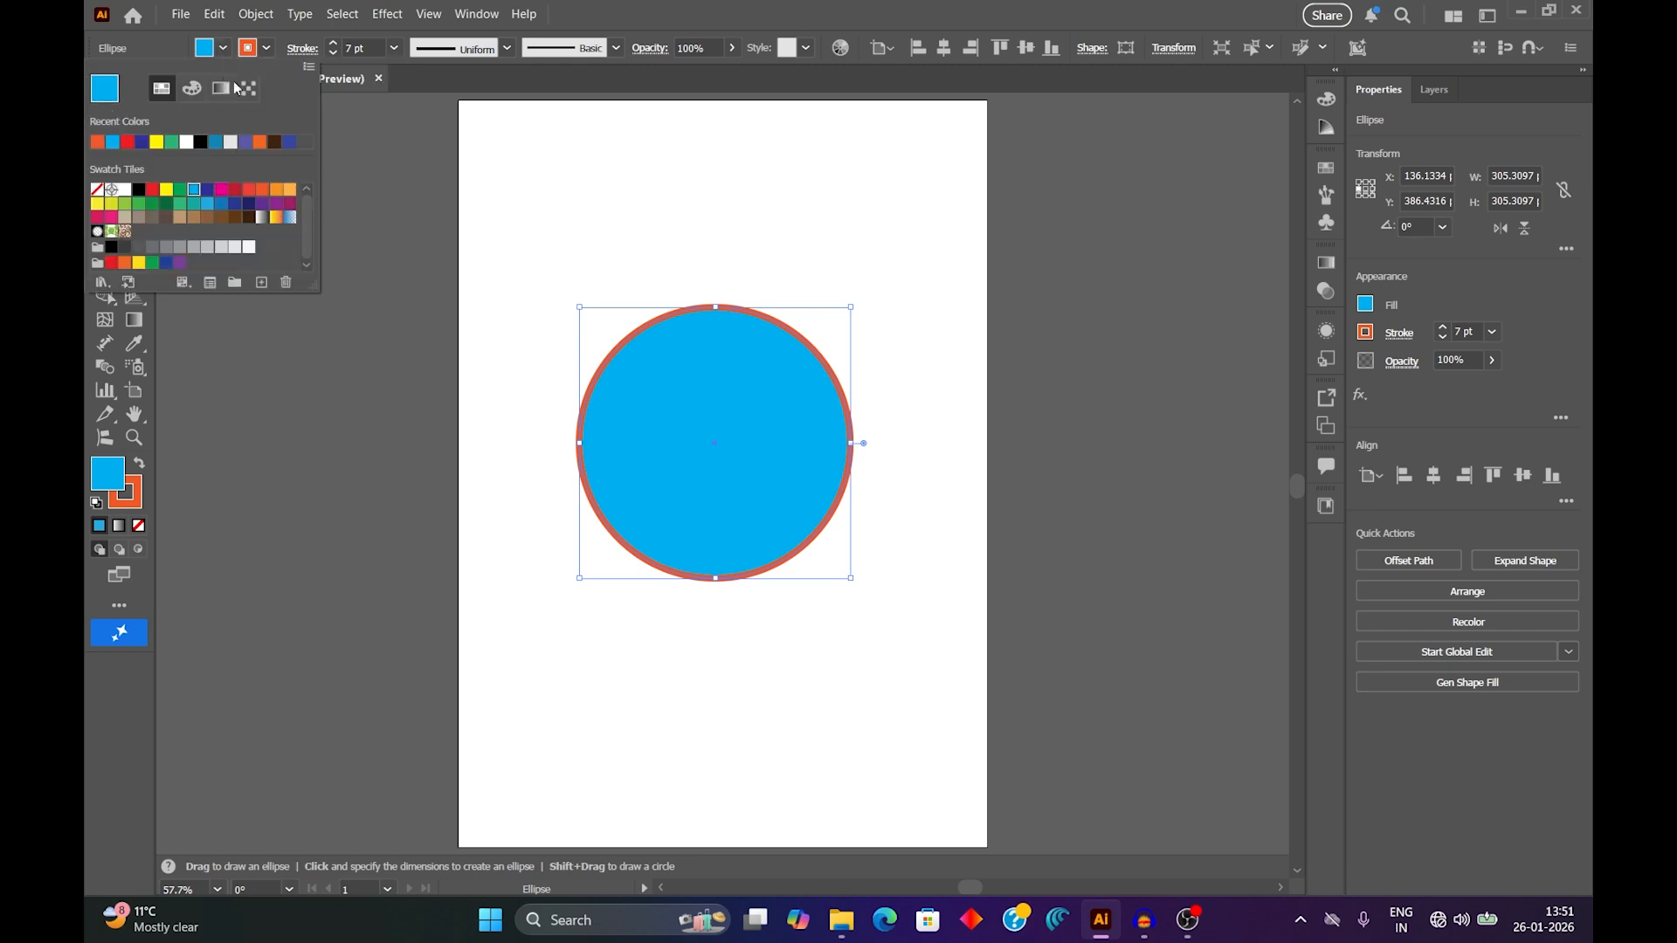
{"action": "left_click", "coordinate": [97, 190]}
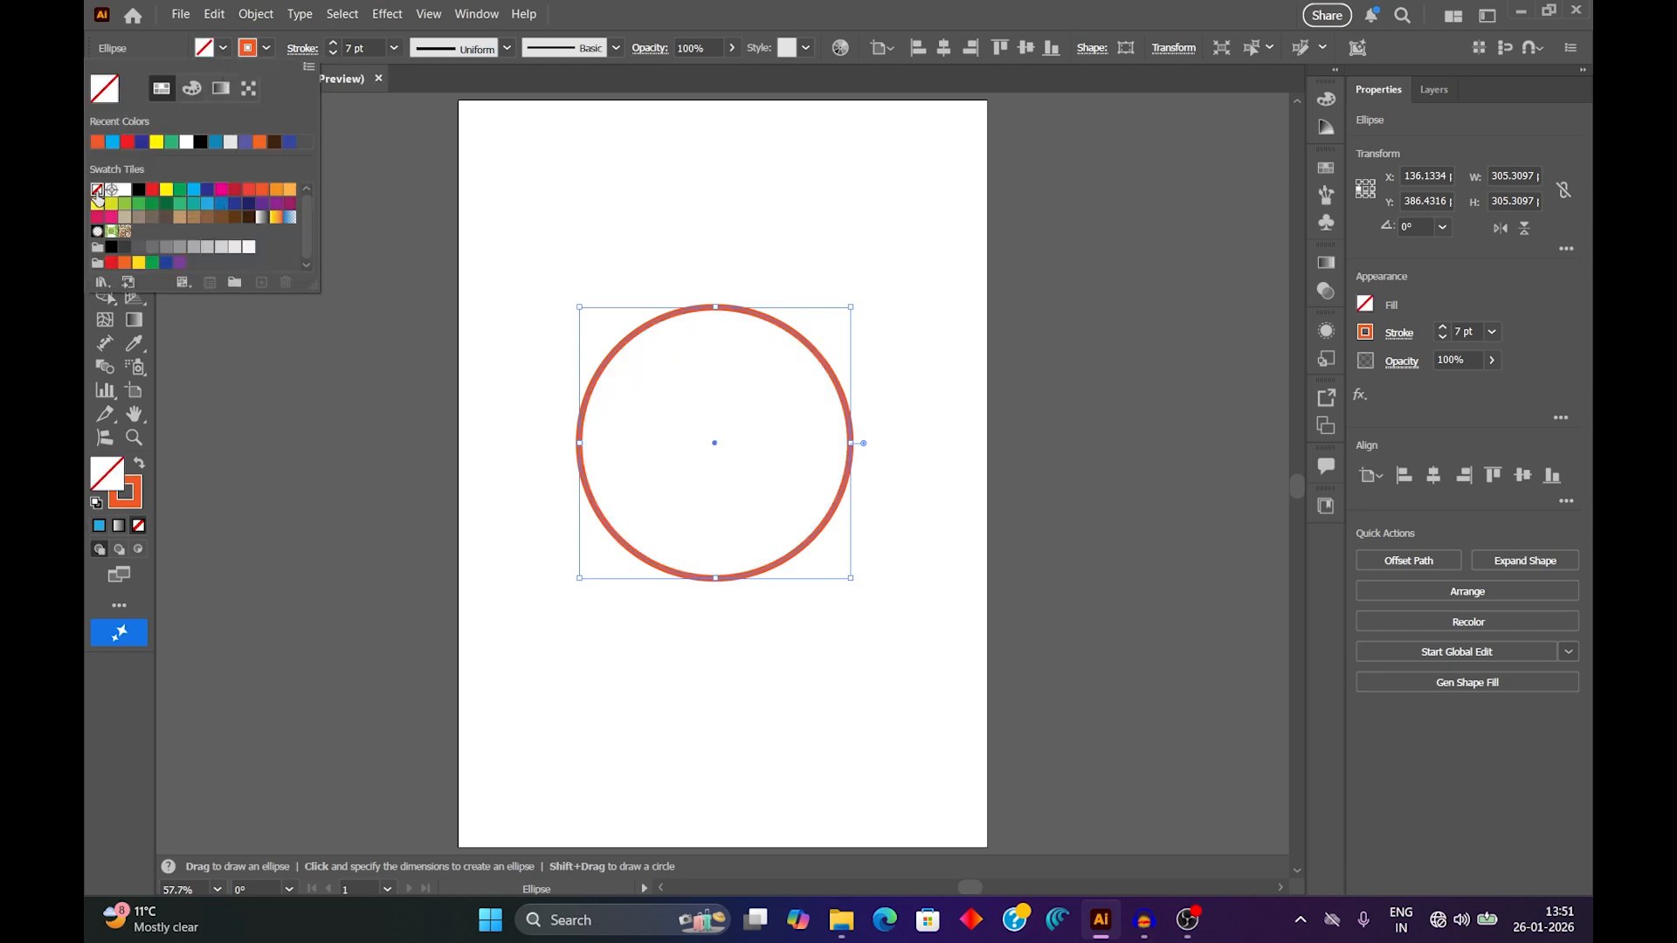
{"action": "left_click", "coordinate": [395, 48]}
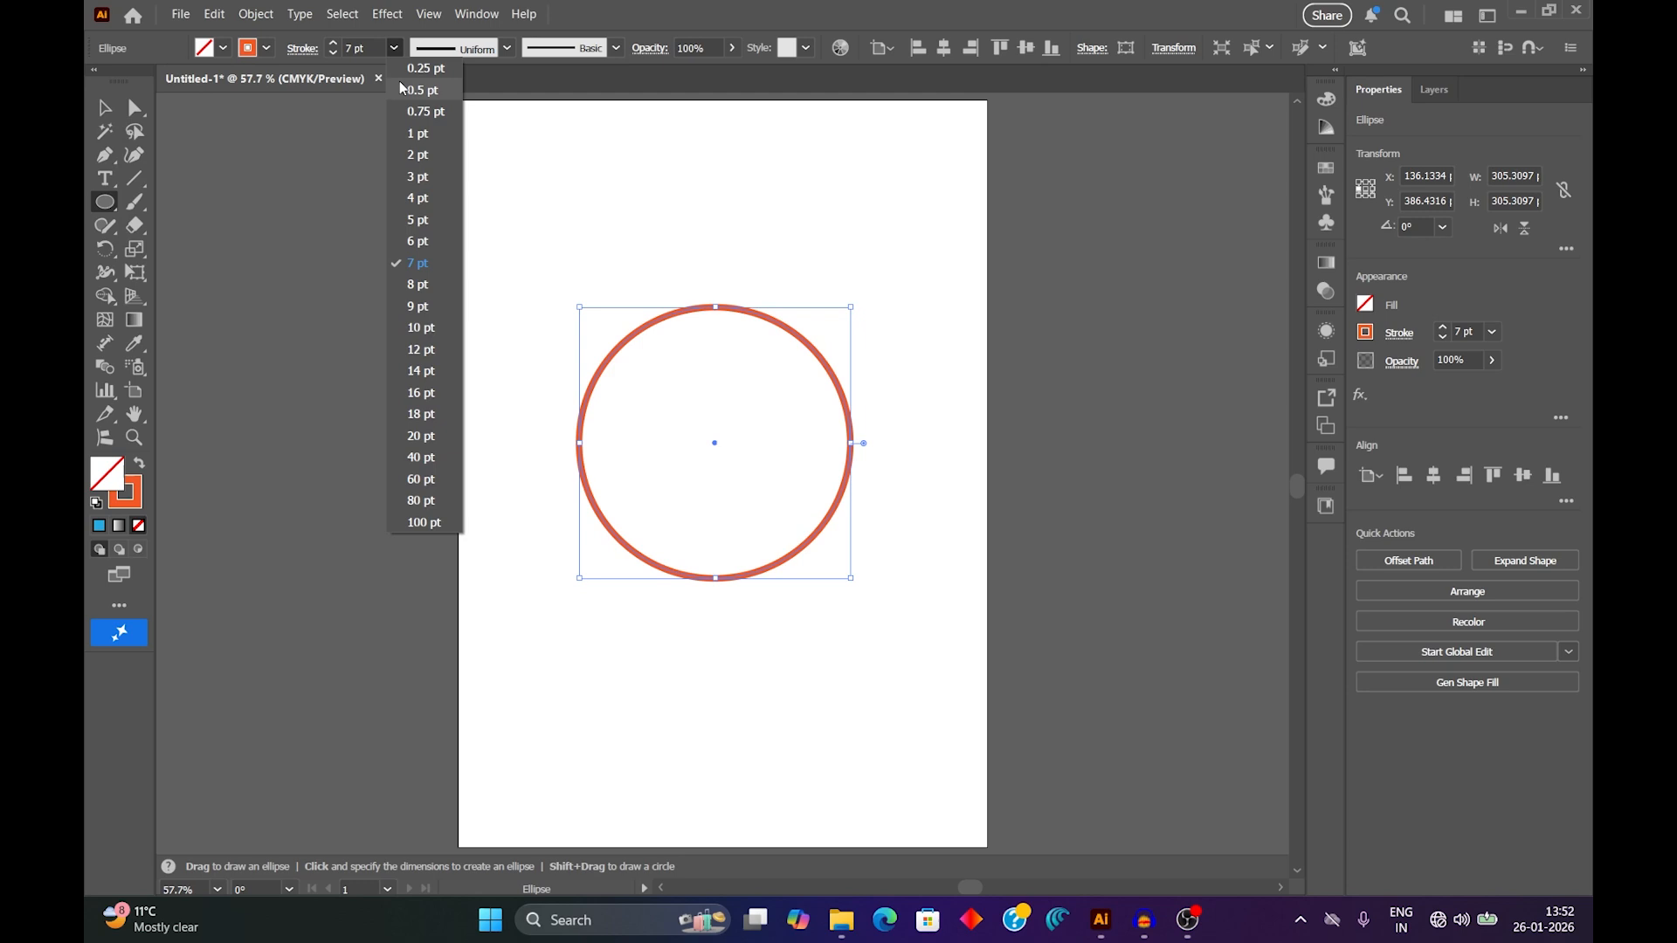
{"action": "left_click", "coordinate": [418, 133]}
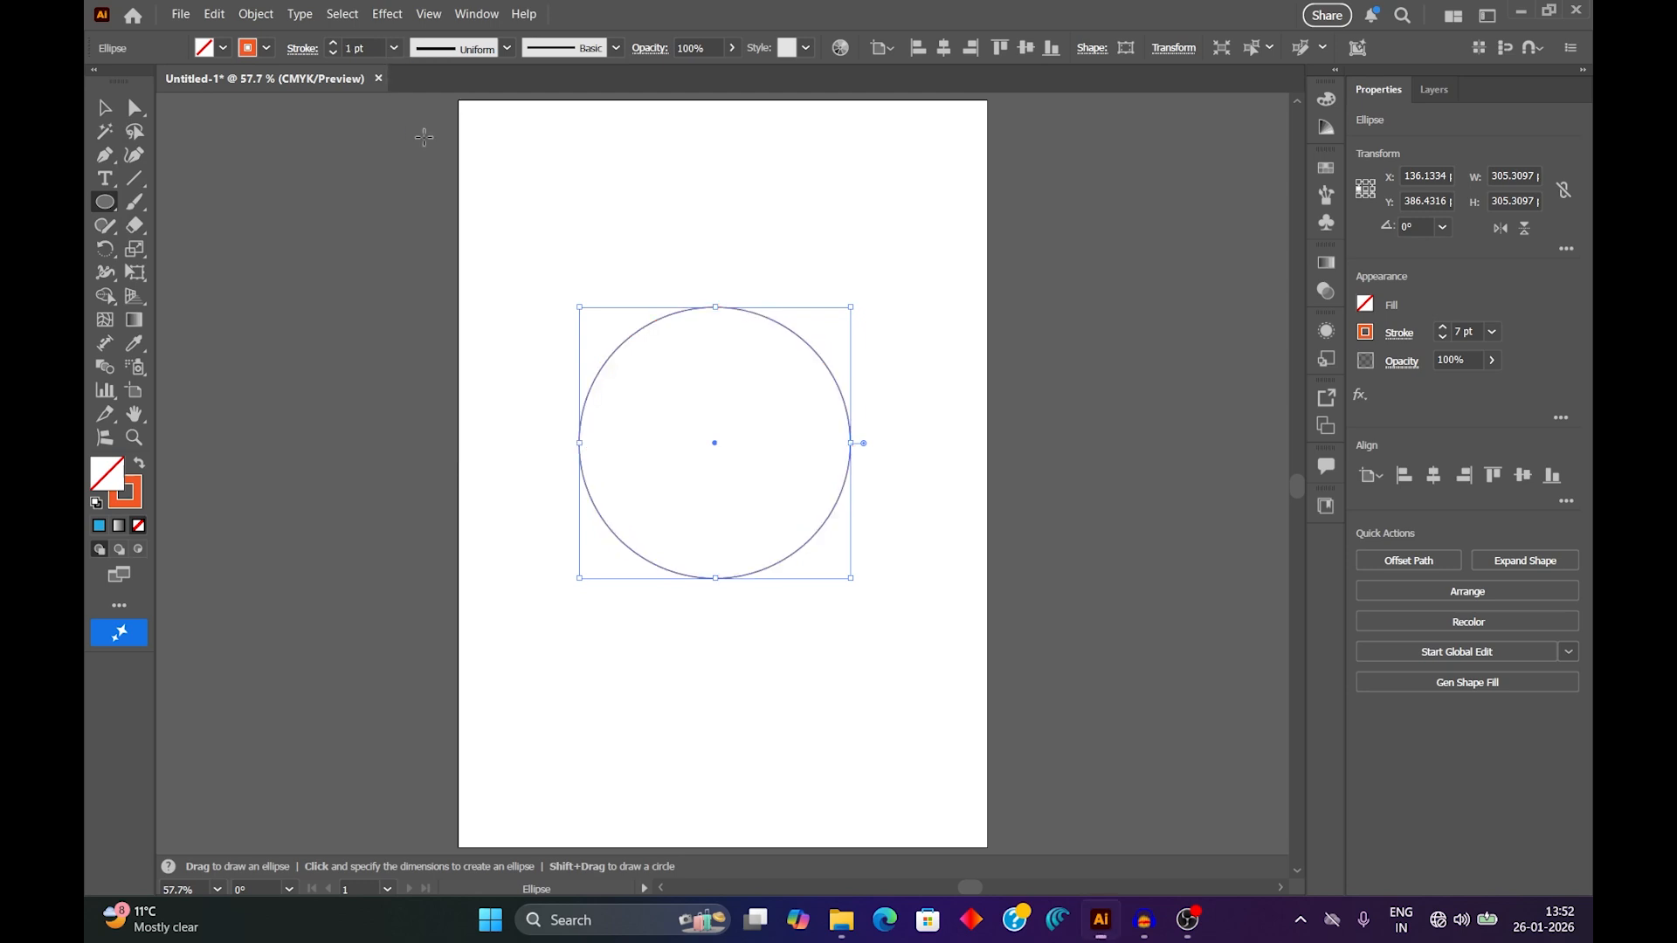
{"action": "left_click", "coordinate": [267, 49]}
{"action": "left_click", "coordinate": [200, 143]}
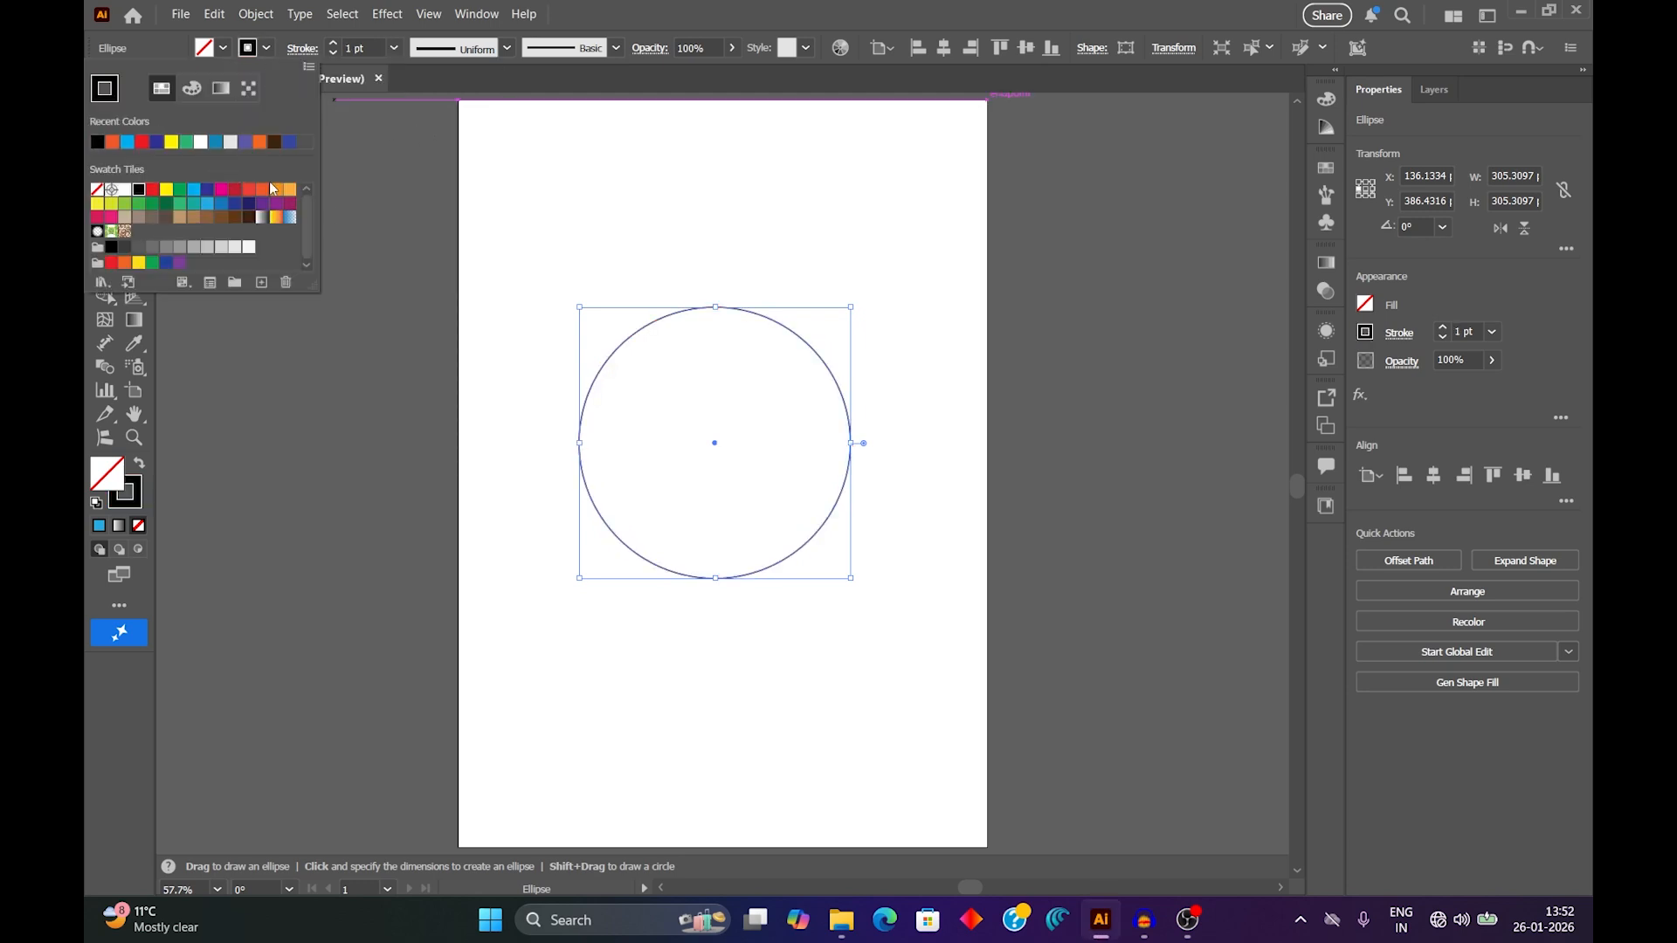
Pull the circle's right anchor point inward to about X 374, Y 374 pt and swing its lower direction handle inward to tilt the curve.
{"action": "left_click", "coordinate": [631, 271]}
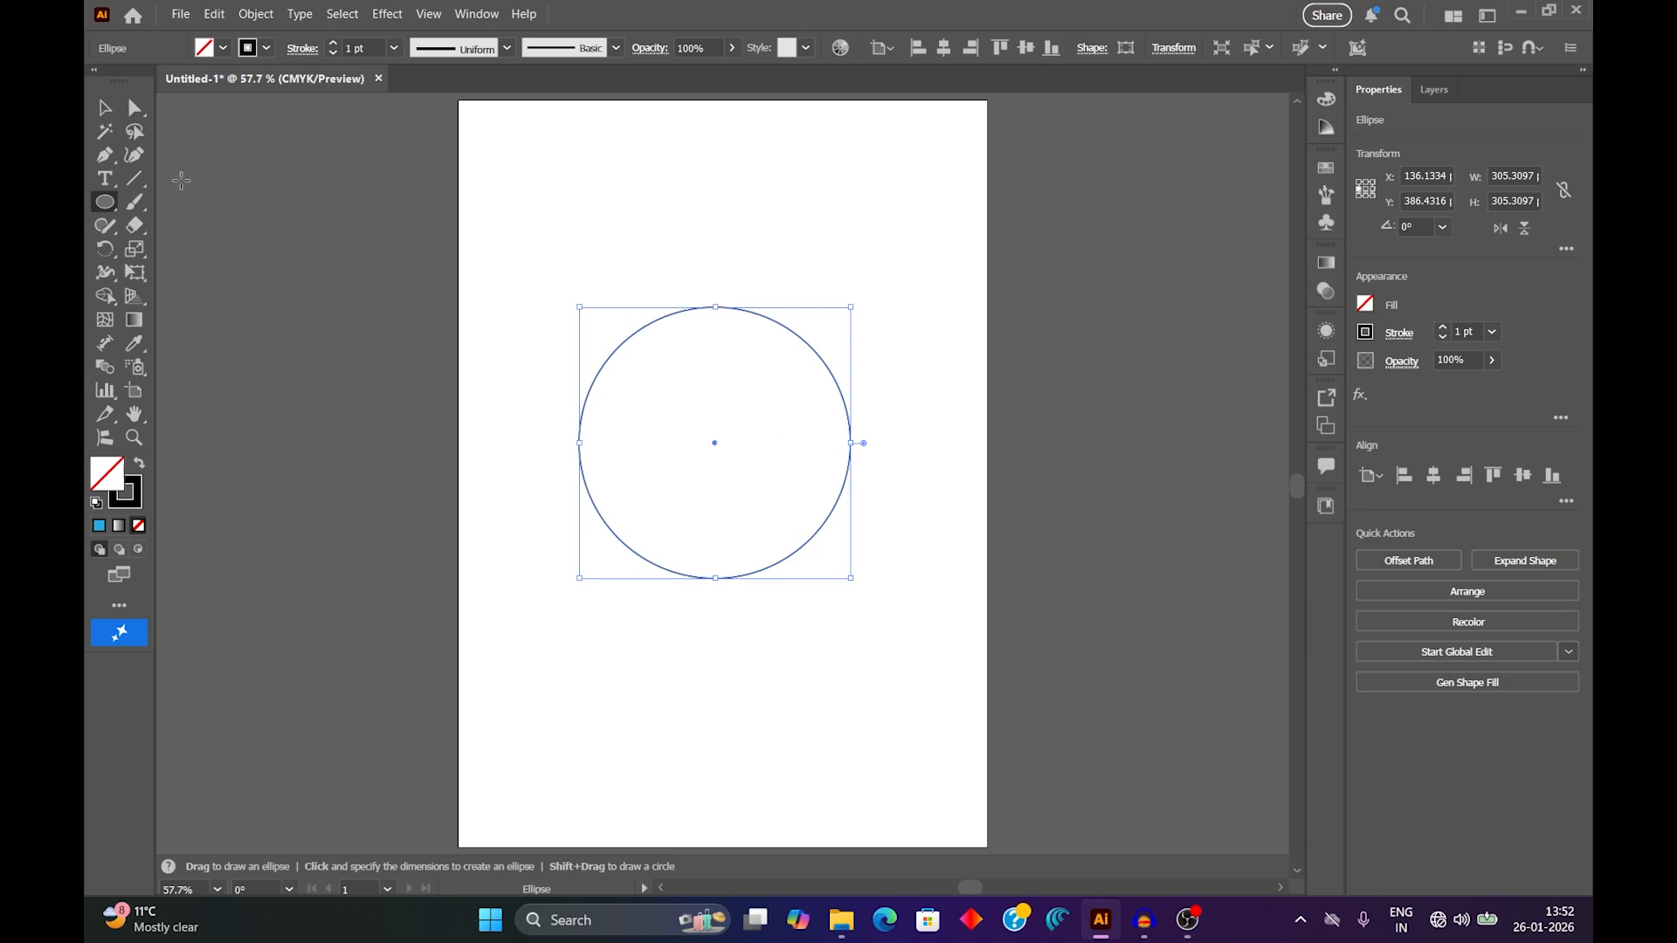
{"action": "left_click", "coordinate": [139, 109]}
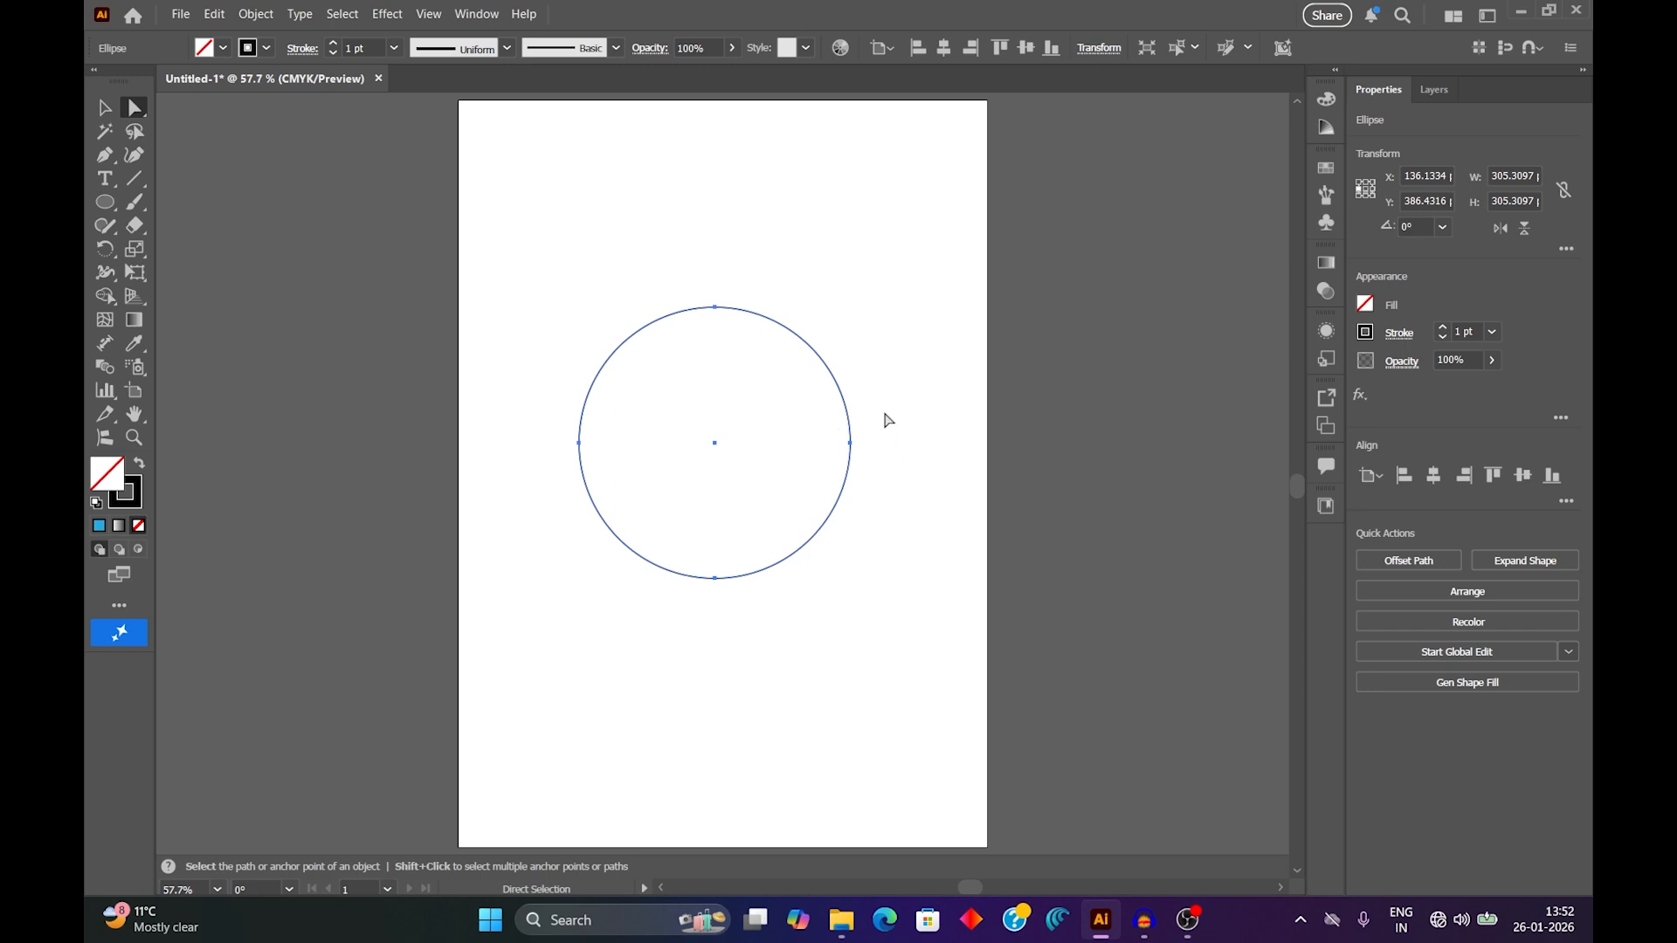
{"action": "left_click_drag", "start_coordinate": [886, 413], "coordinate": [797, 496]}
{"action": "left_click_drag", "start_coordinate": [850, 443], "coordinate": [797, 432]}
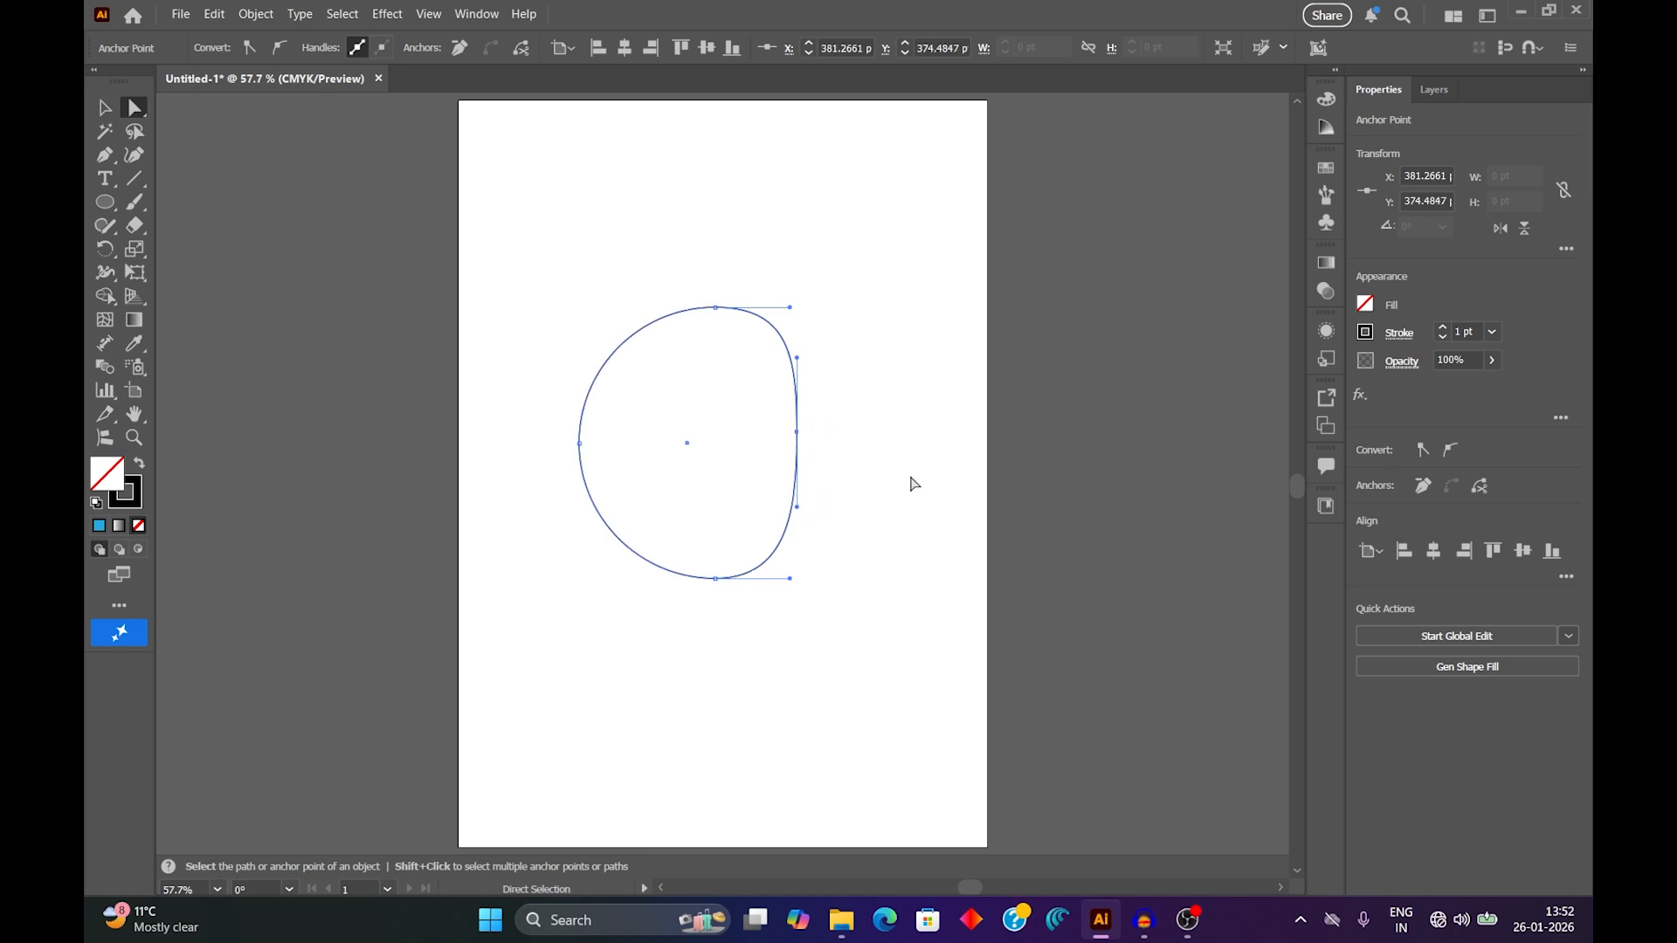
{"action": "left_click_drag", "start_coordinate": [797, 514], "coordinate": [779, 503]}
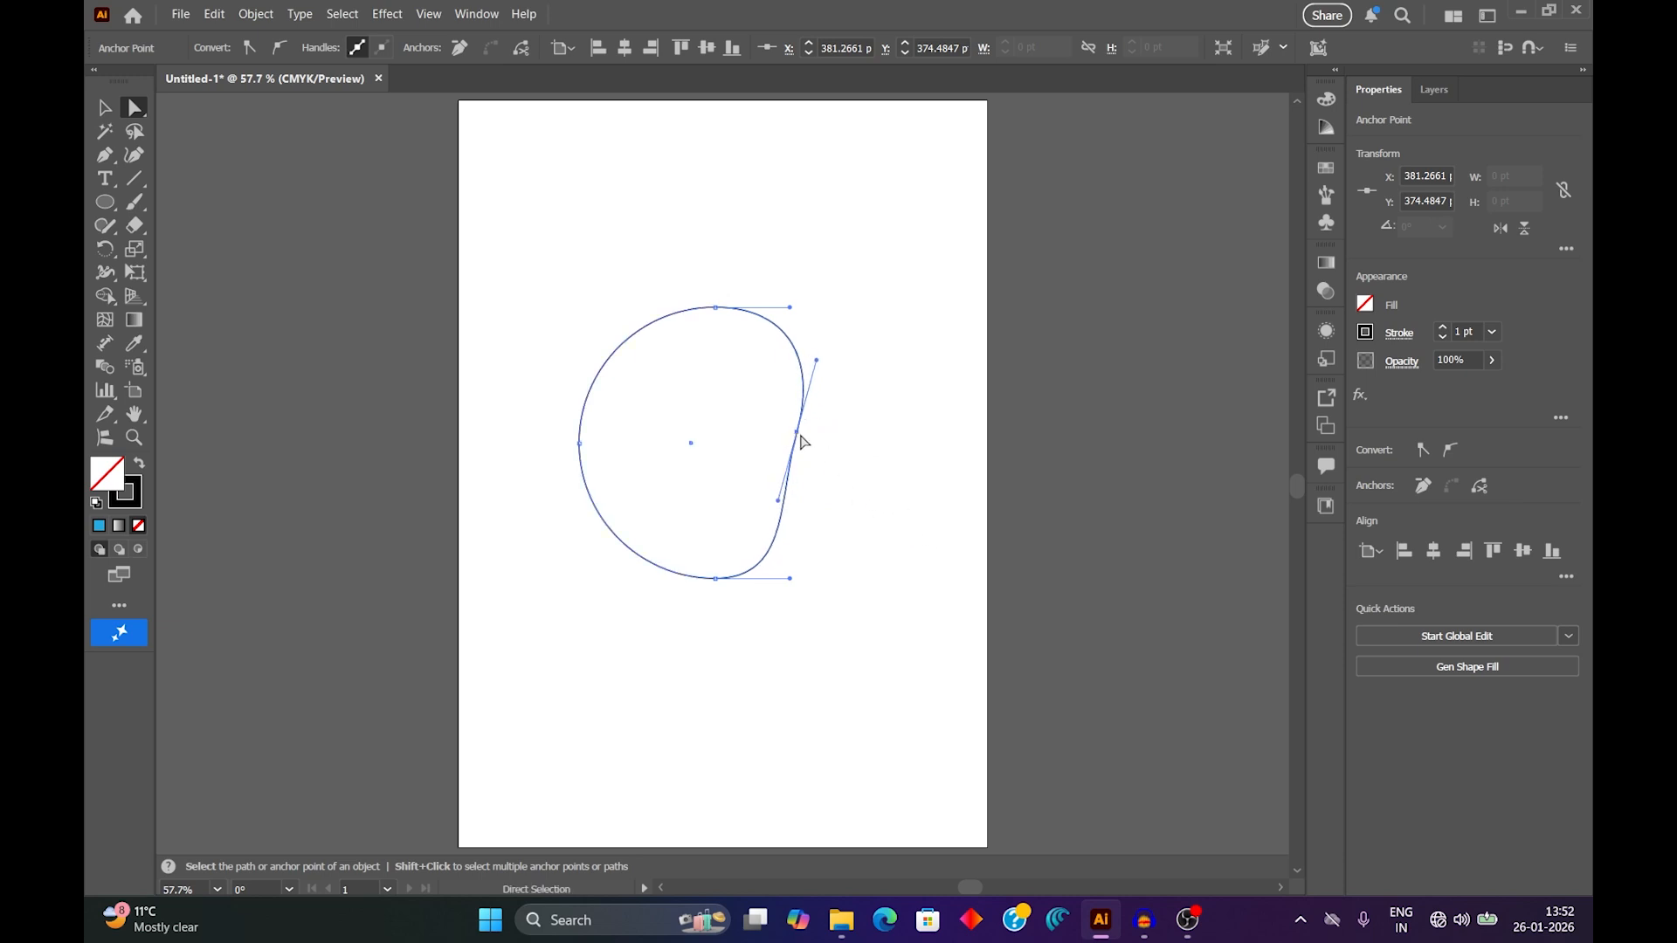
{"action": "left_click_drag", "start_coordinate": [798, 433], "coordinate": [791, 433]}
{"action": "left_click_drag", "start_coordinate": [770, 499], "coordinate": [768, 504]}
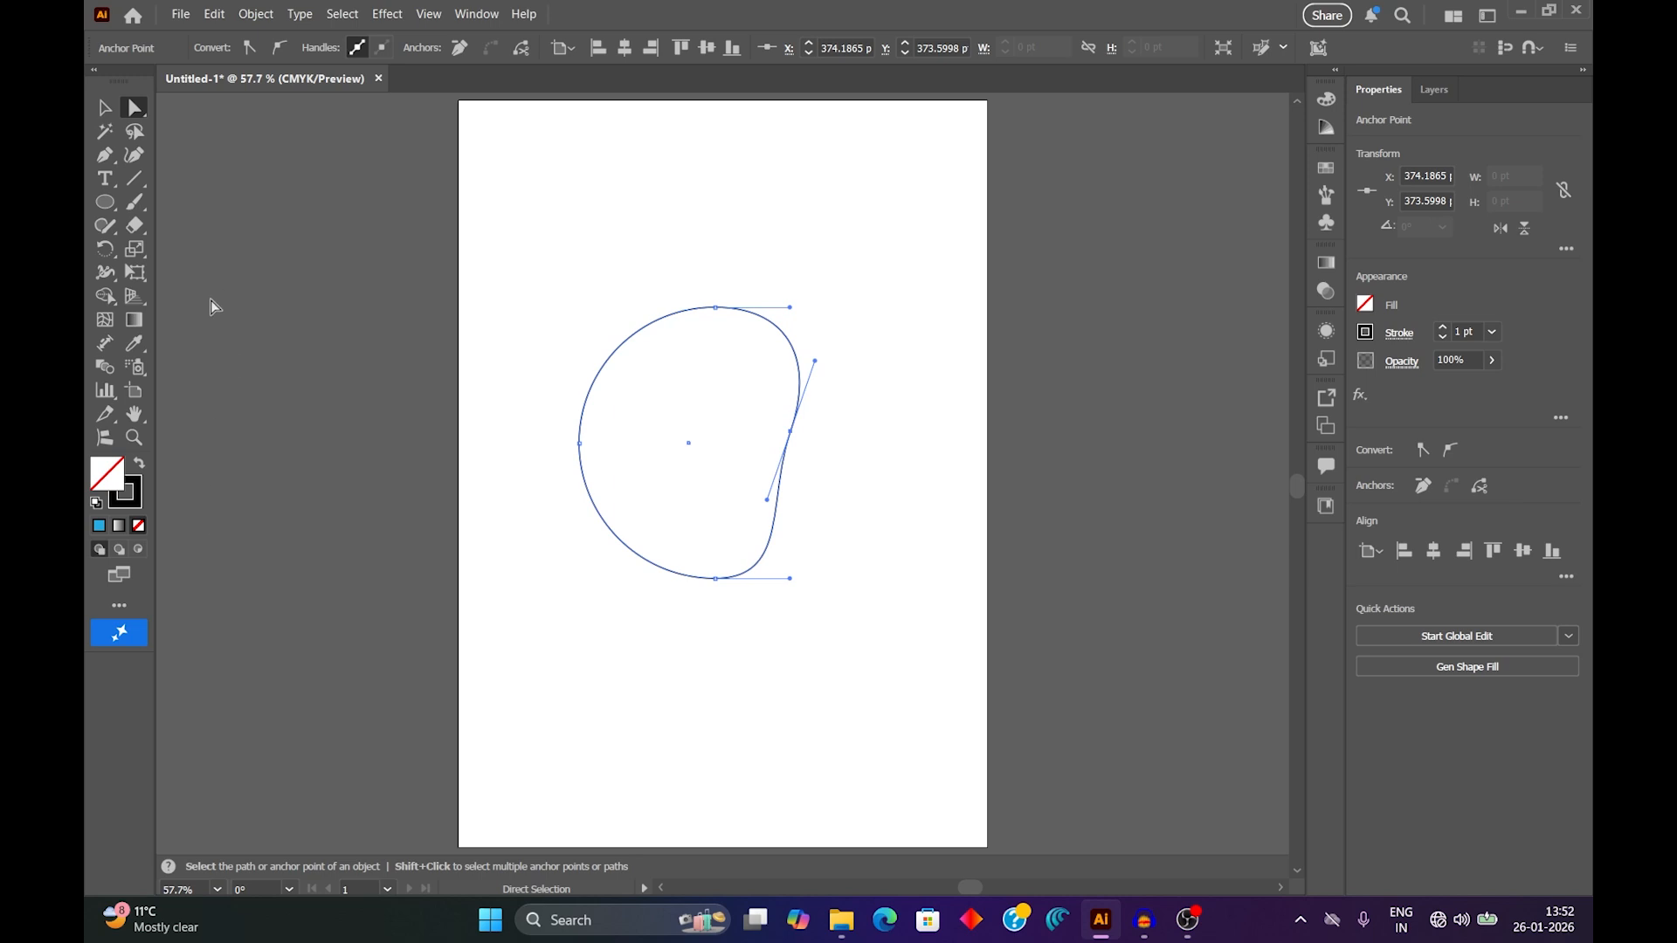
{"action": "double_click", "coordinate": [103, 475]}
{"action": "left_click_drag", "start_coordinate": [866, 357], "coordinate": [1197, 329]}
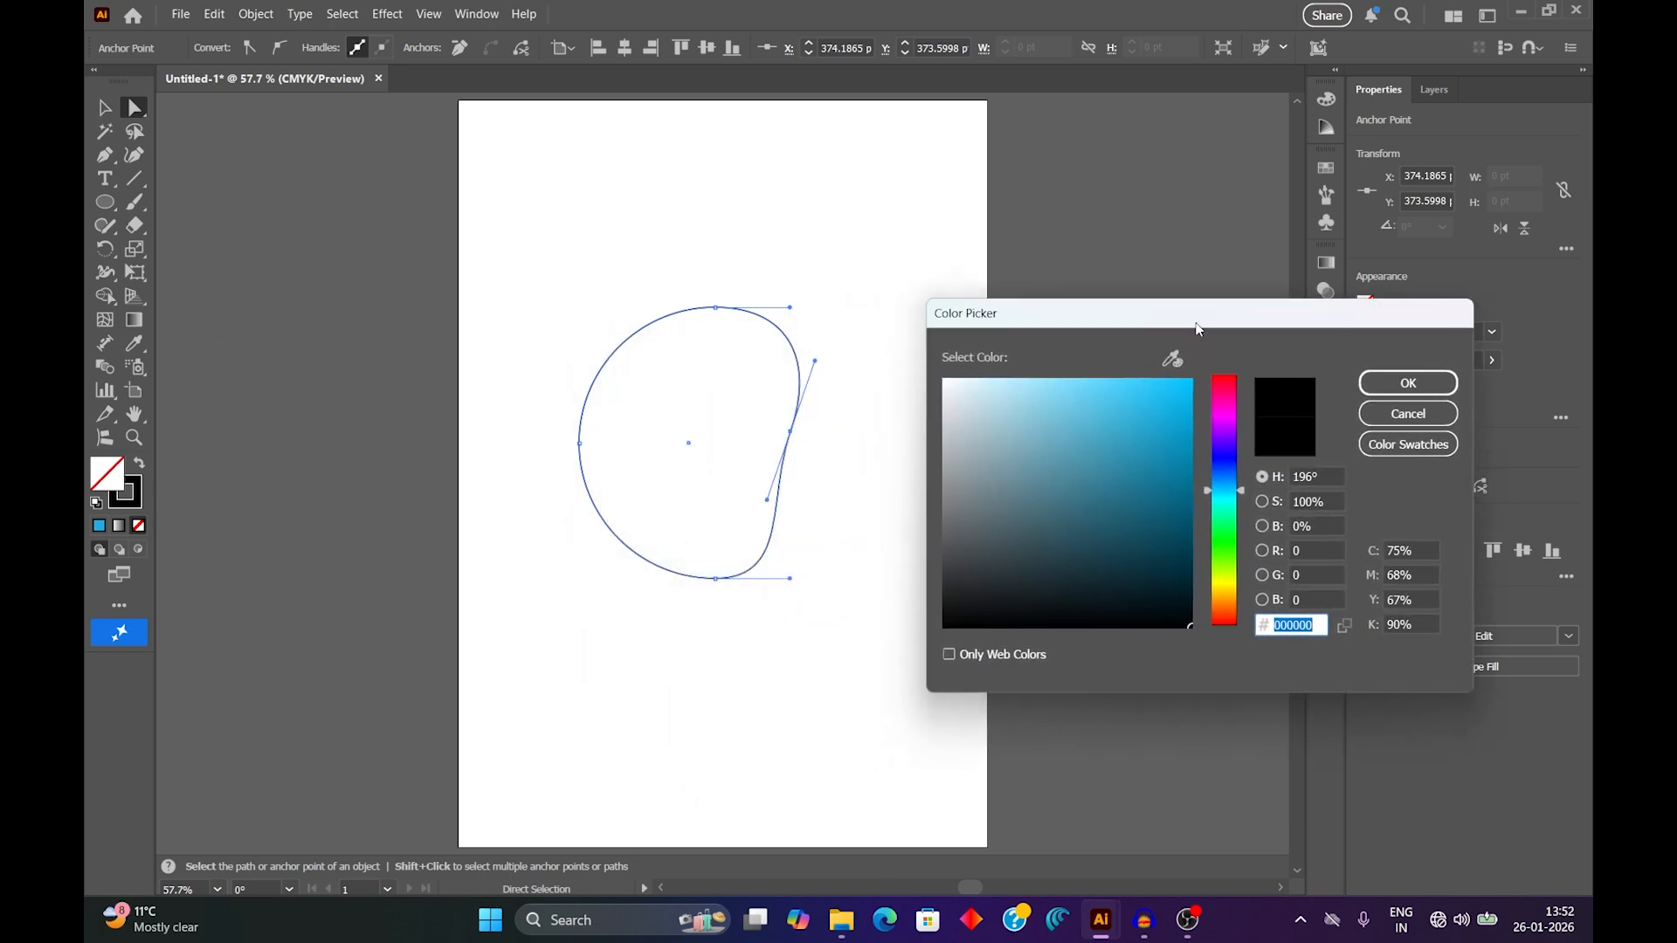
{"action": "left_click", "coordinate": [1224, 529]}
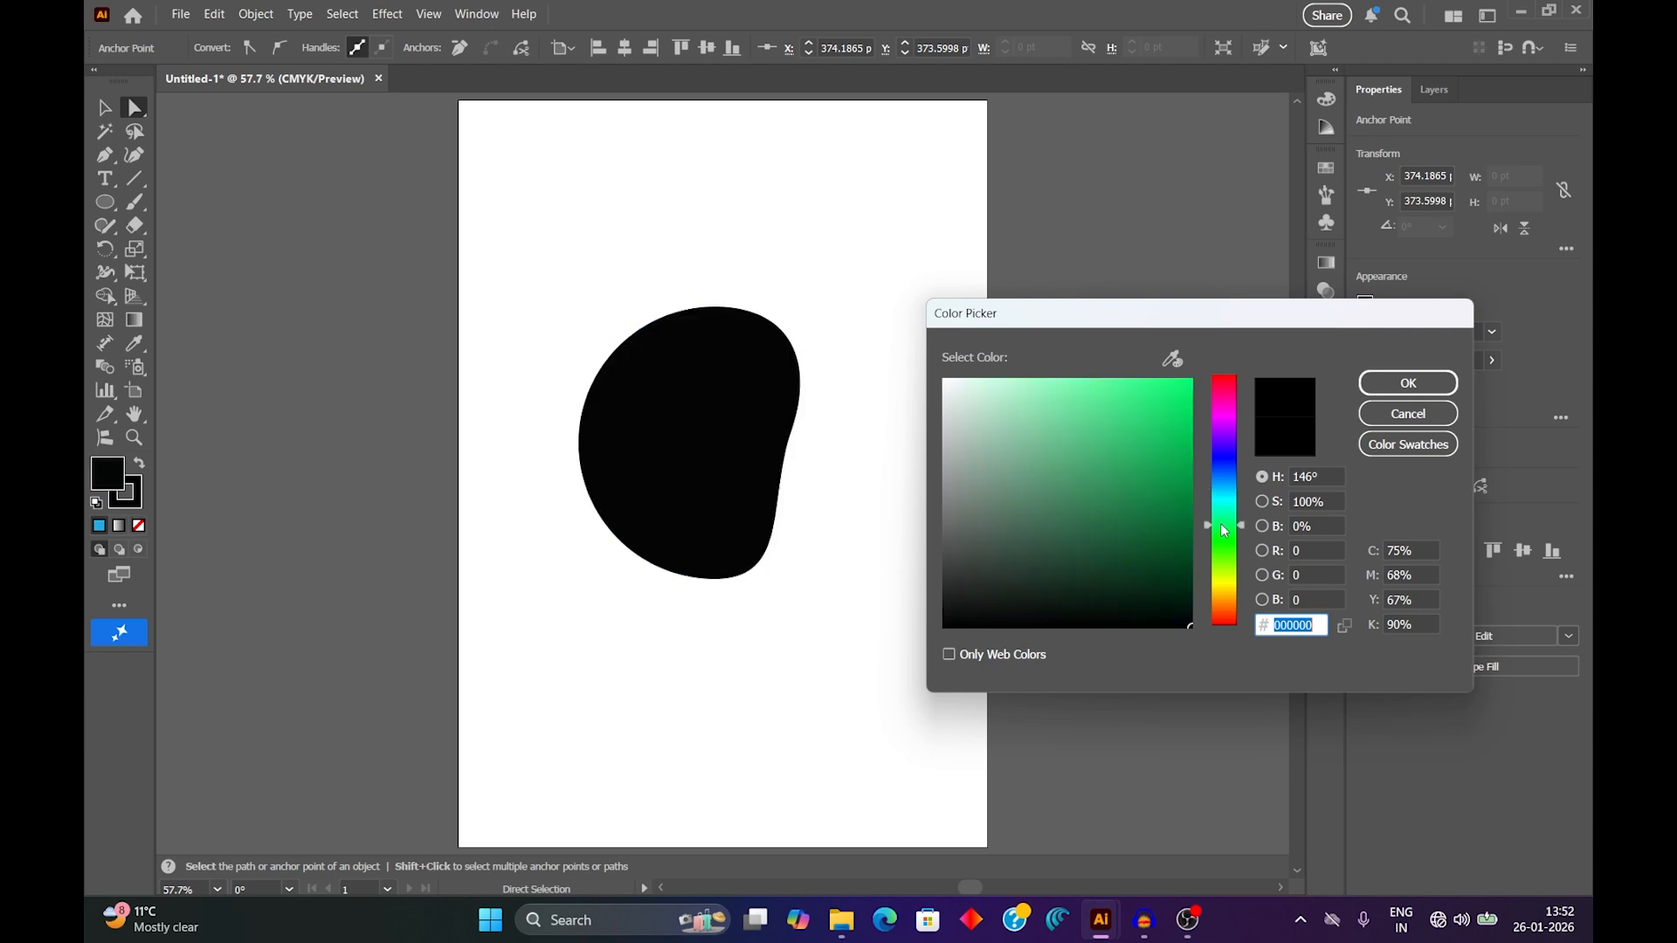
{"action": "left_click_drag", "start_coordinate": [1228, 535], "coordinate": [1231, 538]}
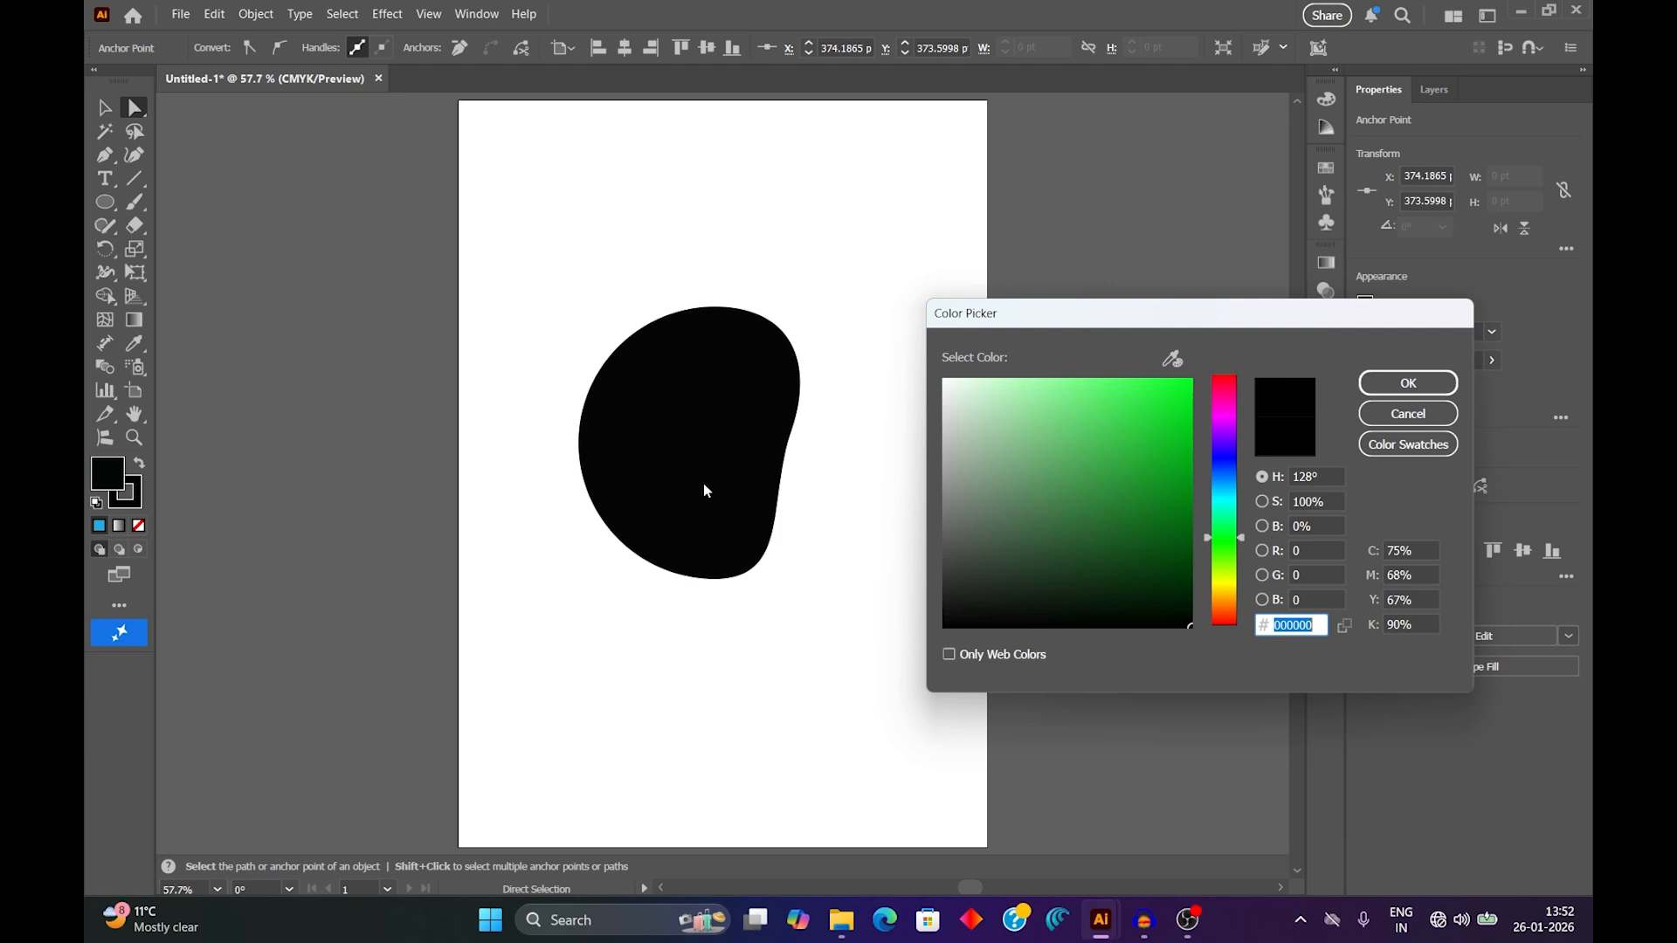
{"action": "left_click", "coordinate": [1389, 417]}
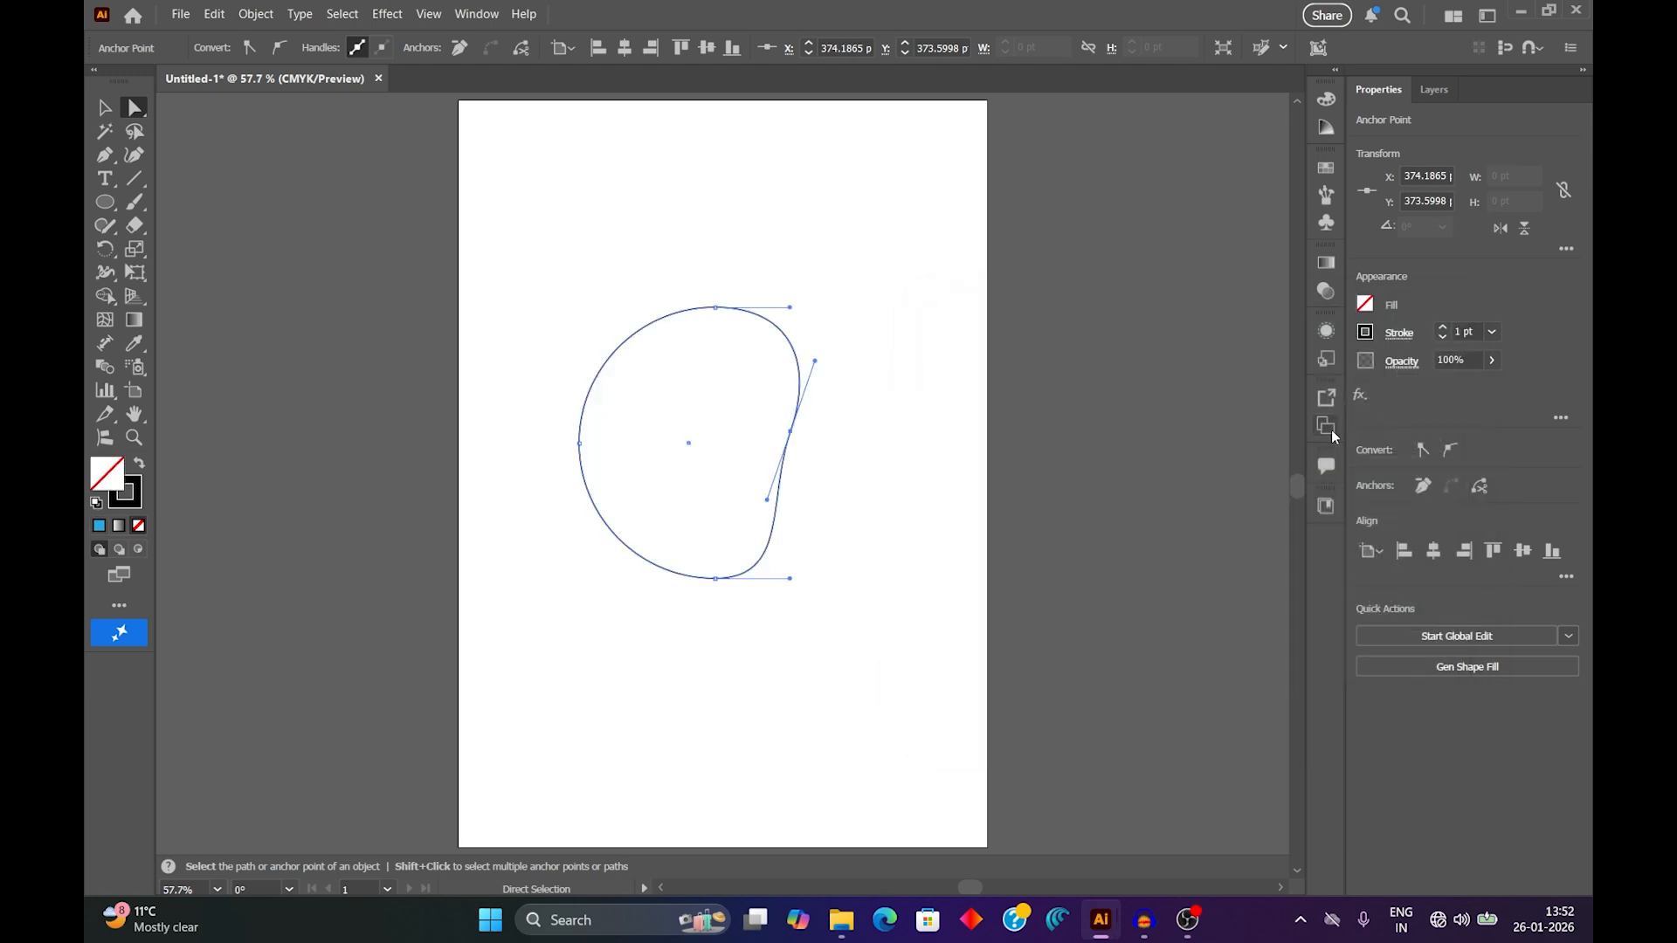
Select the whole reshaped circle and fill it with green 2bd837.
{"action": "left_click", "coordinate": [104, 108]}
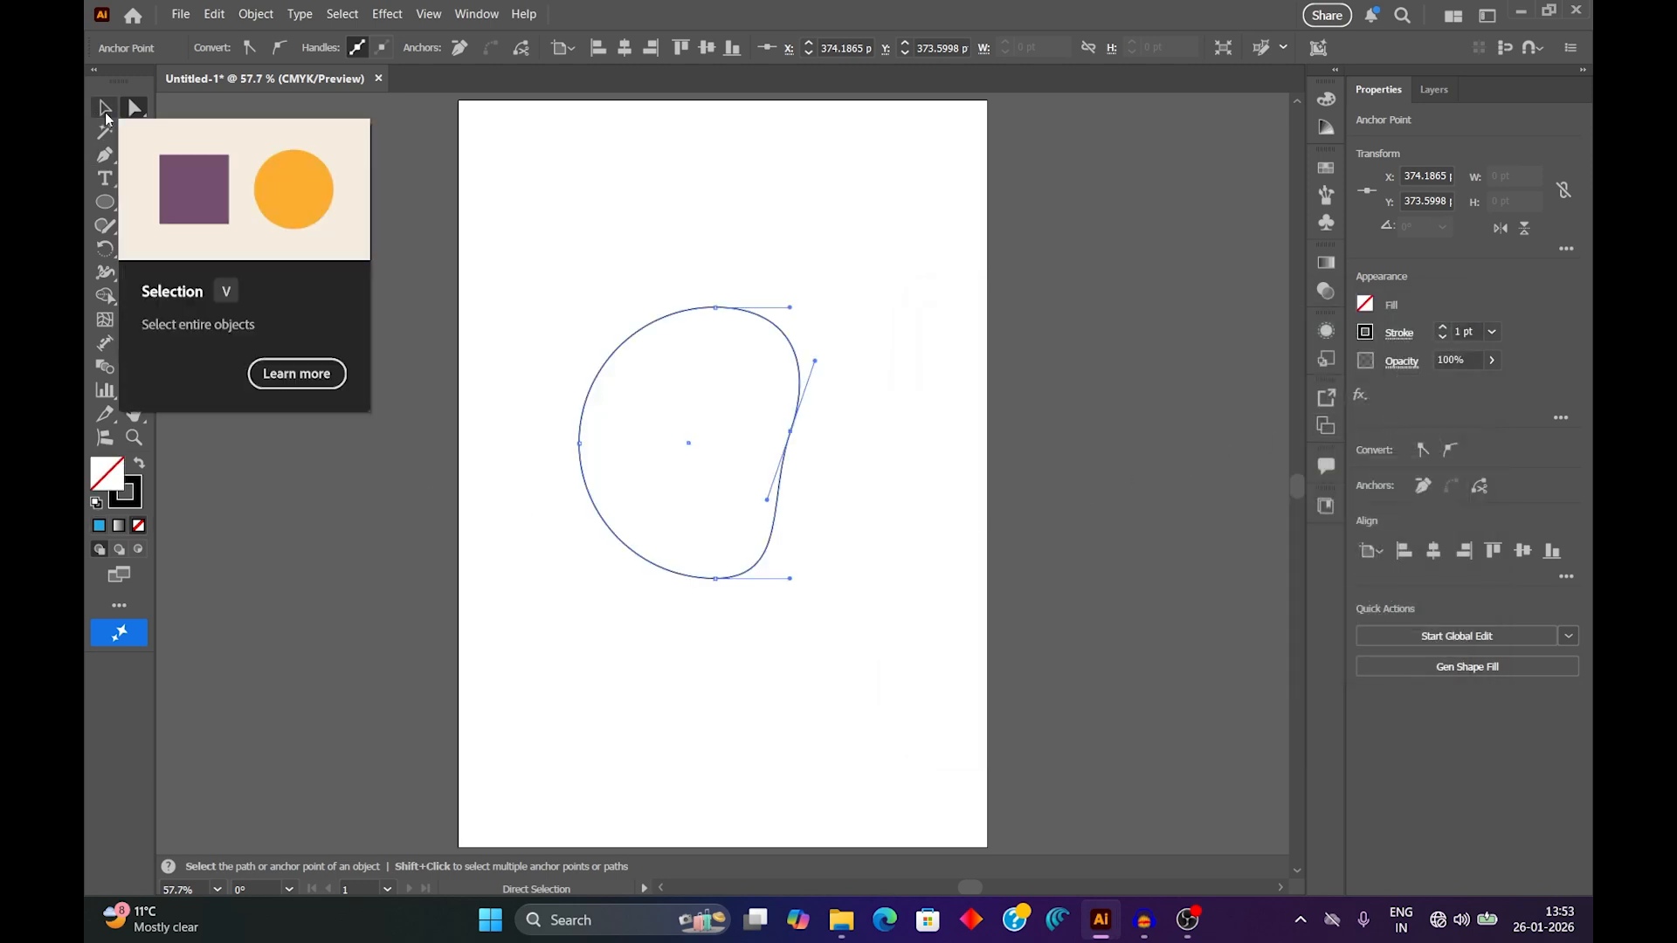
{"action": "left_click_drag", "start_coordinate": [472, 208], "coordinate": [891, 689]}
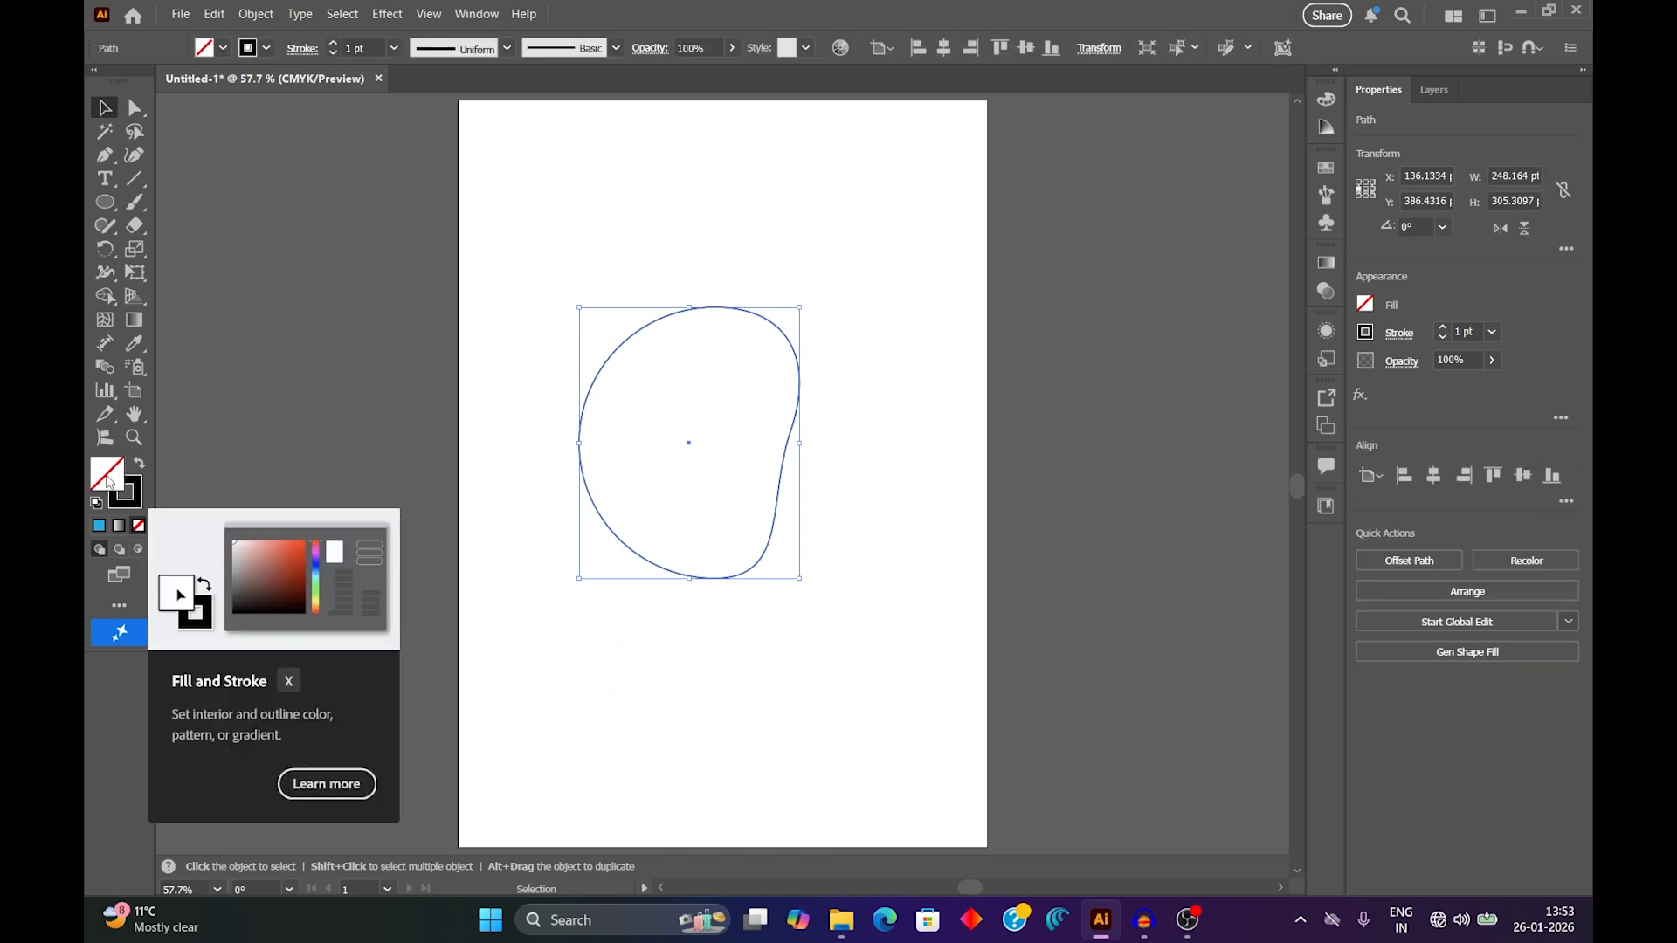
{"action": "double_click", "coordinate": [109, 481]}
{"action": "left_click", "coordinate": [1145, 430]}
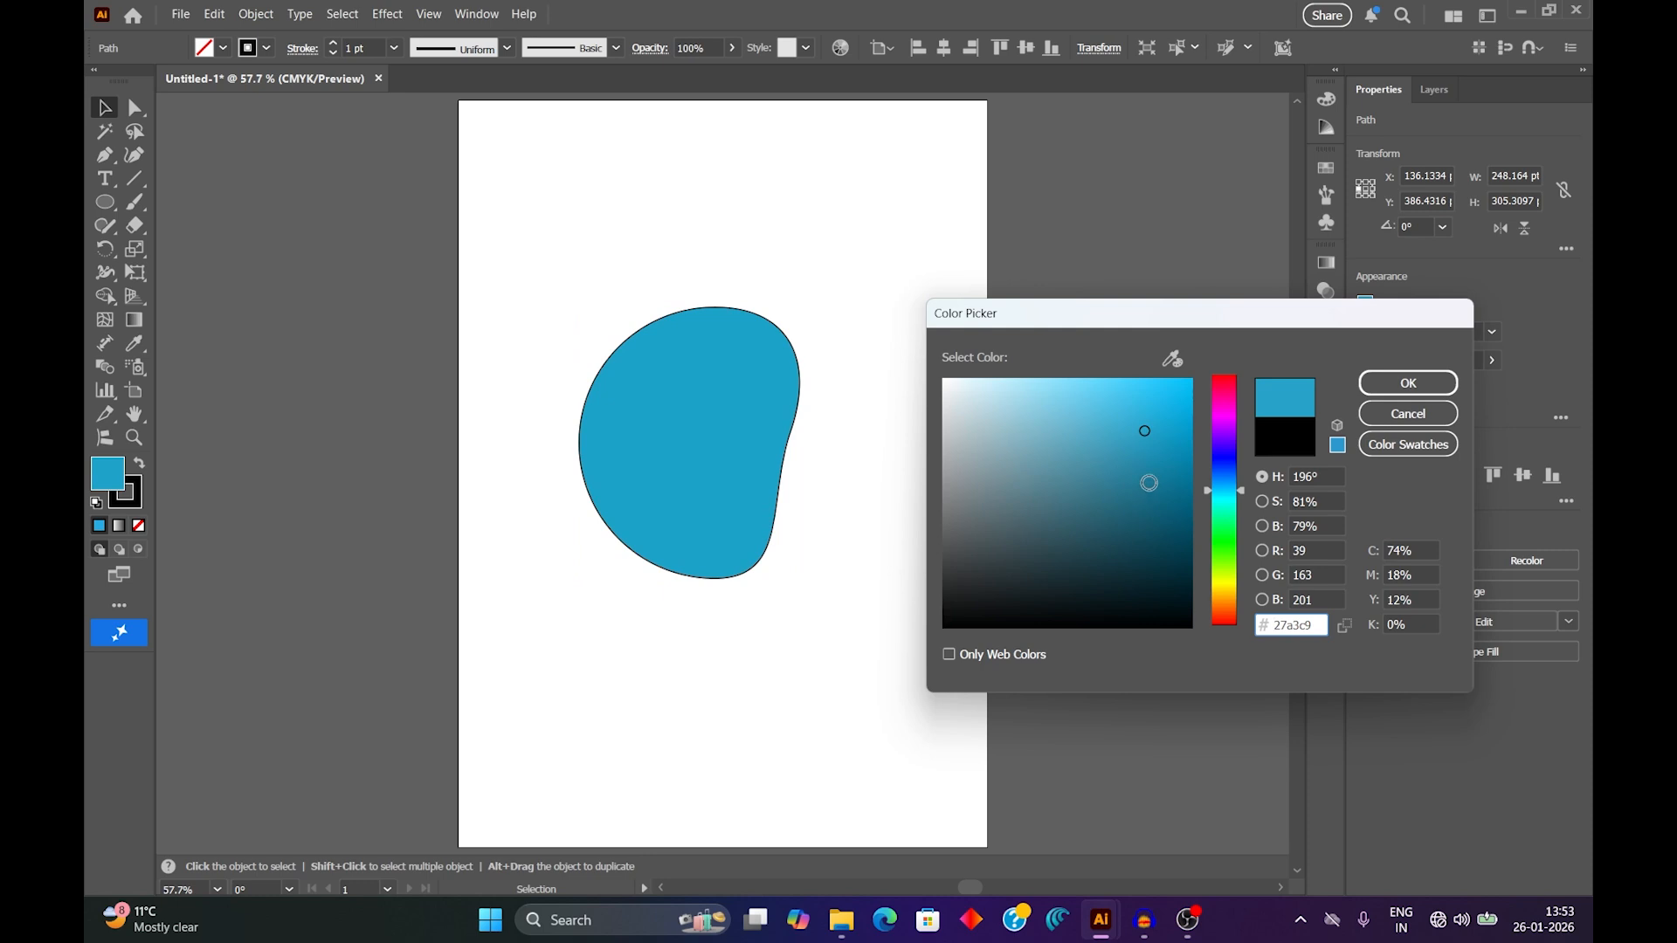
{"action": "left_click", "coordinate": [1146, 482]}
{"action": "left_click", "coordinate": [1147, 448]}
{"action": "left_click", "coordinate": [1143, 415]}
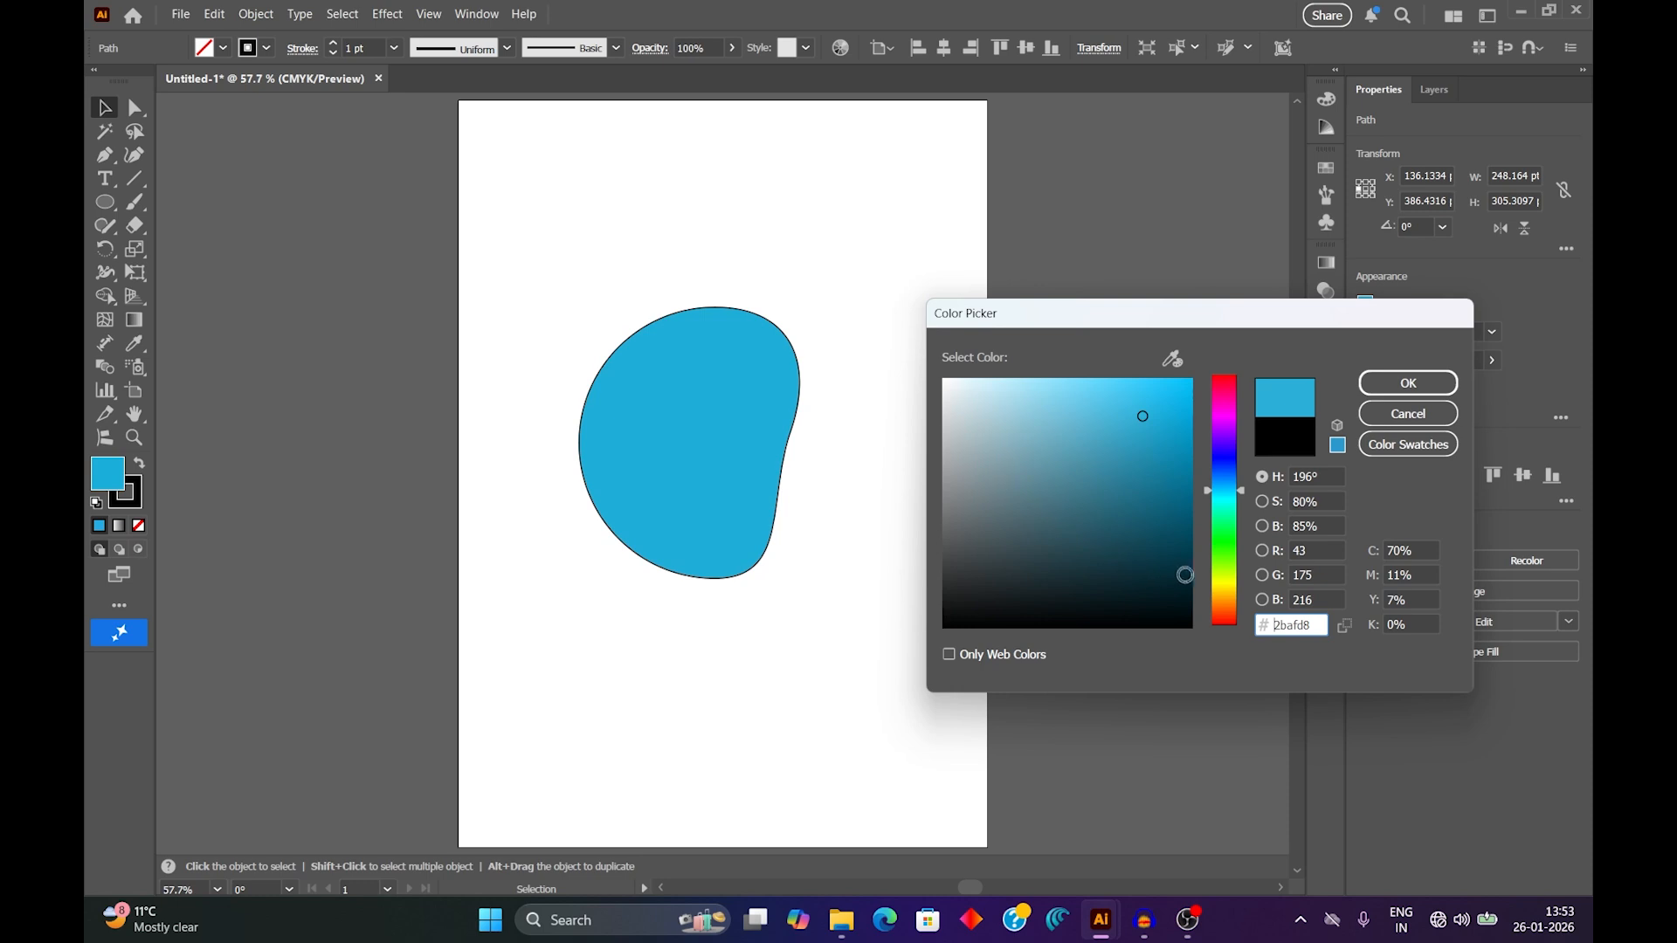
{"action": "left_click", "coordinate": [1229, 546]}
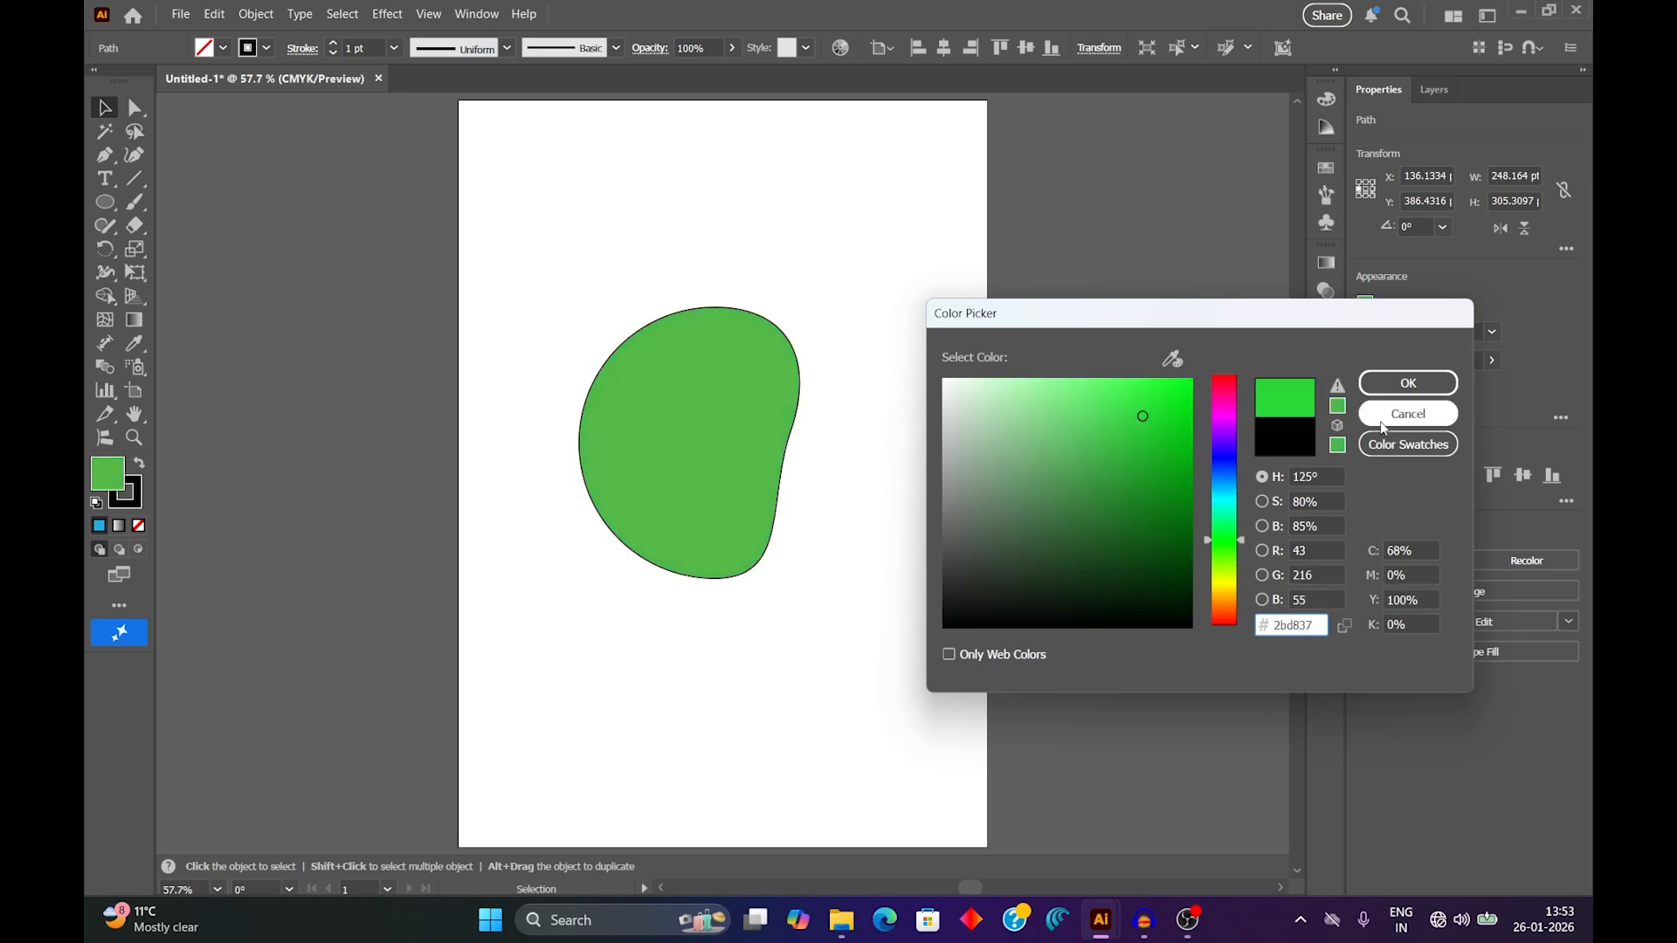
{"action": "left_click", "coordinate": [1402, 387]}
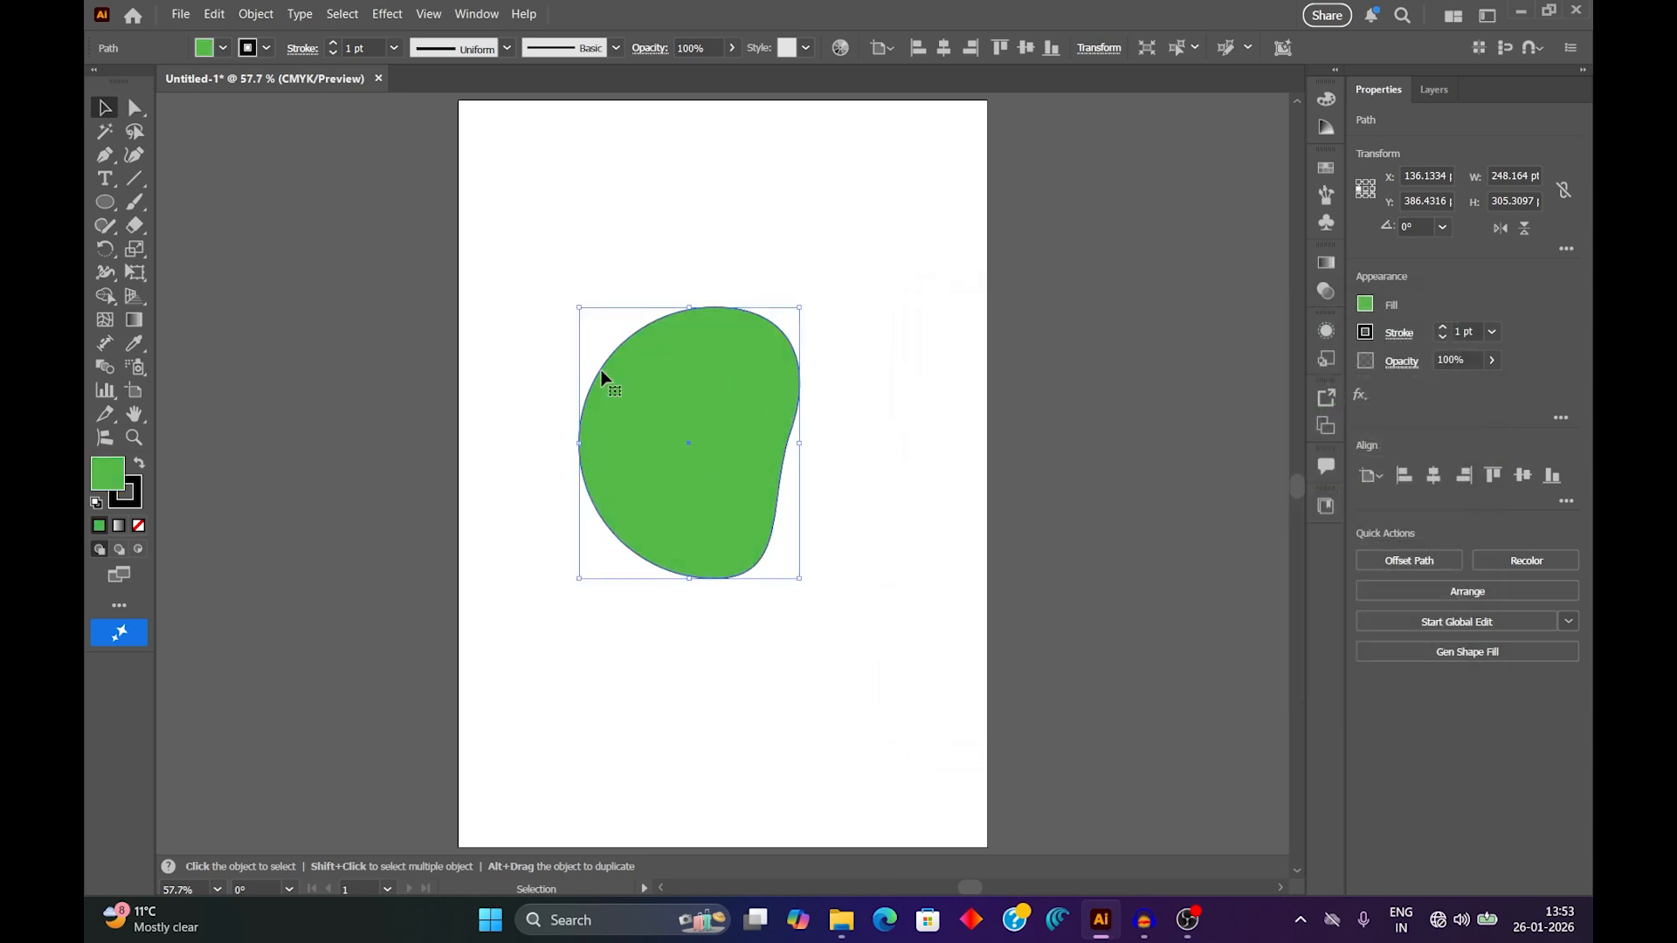
Remove the green shape's stroke and move the shape to about X 147, Y 372 pt.
{"action": "left_click", "coordinate": [269, 48]}
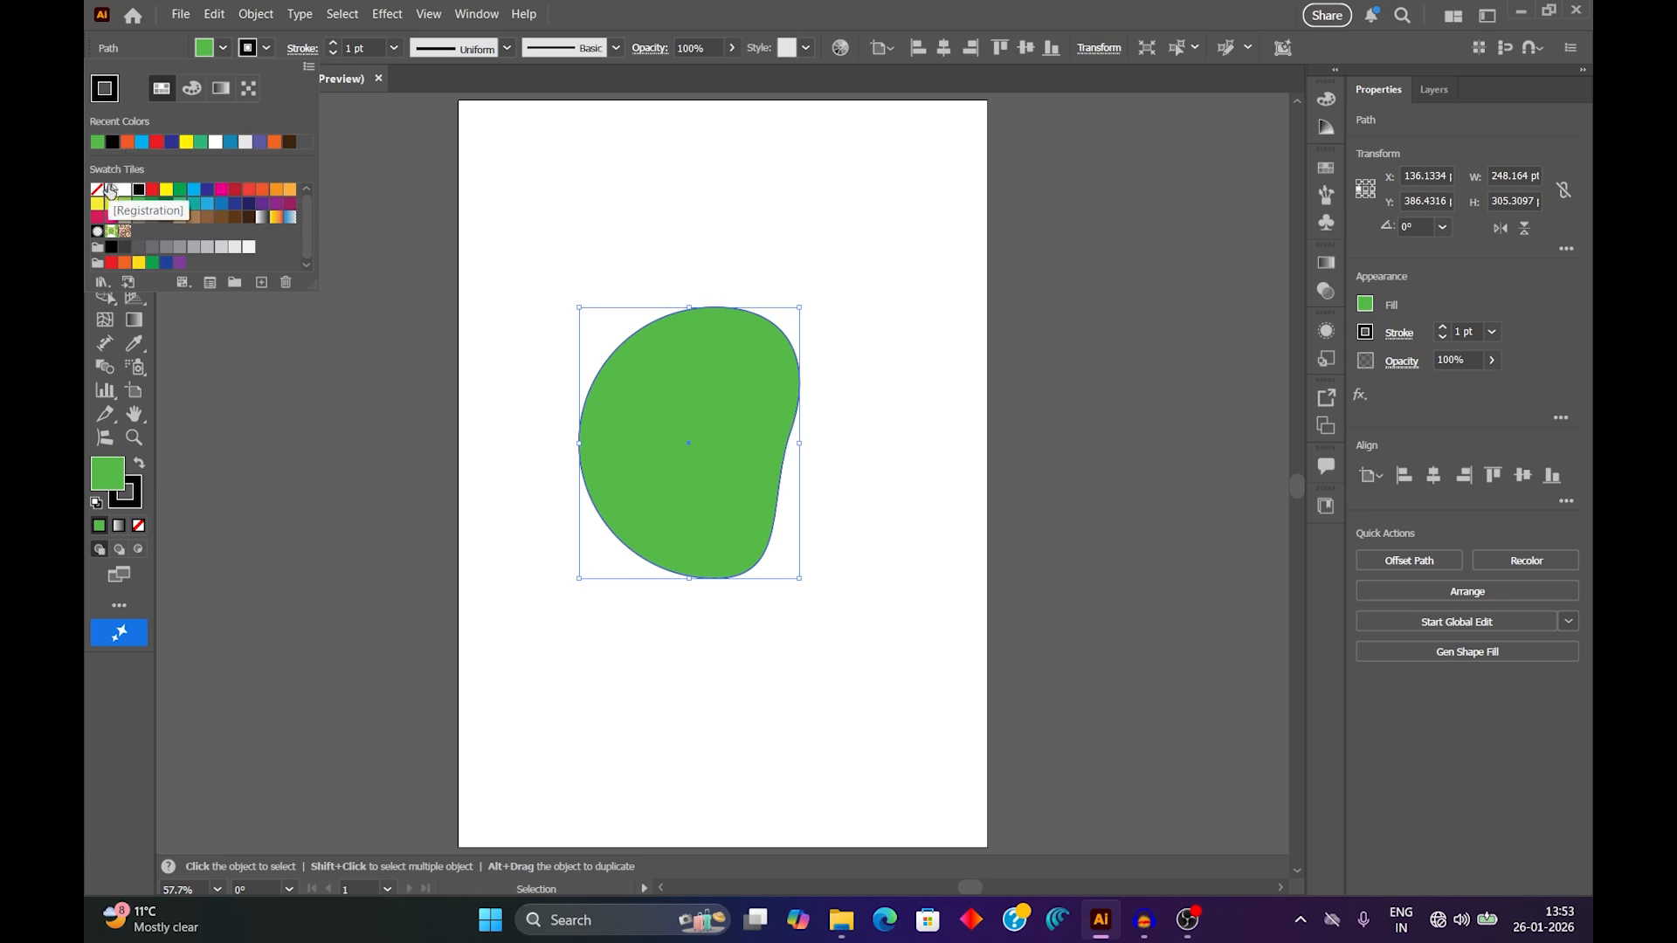
{"action": "left_click", "coordinate": [97, 192]}
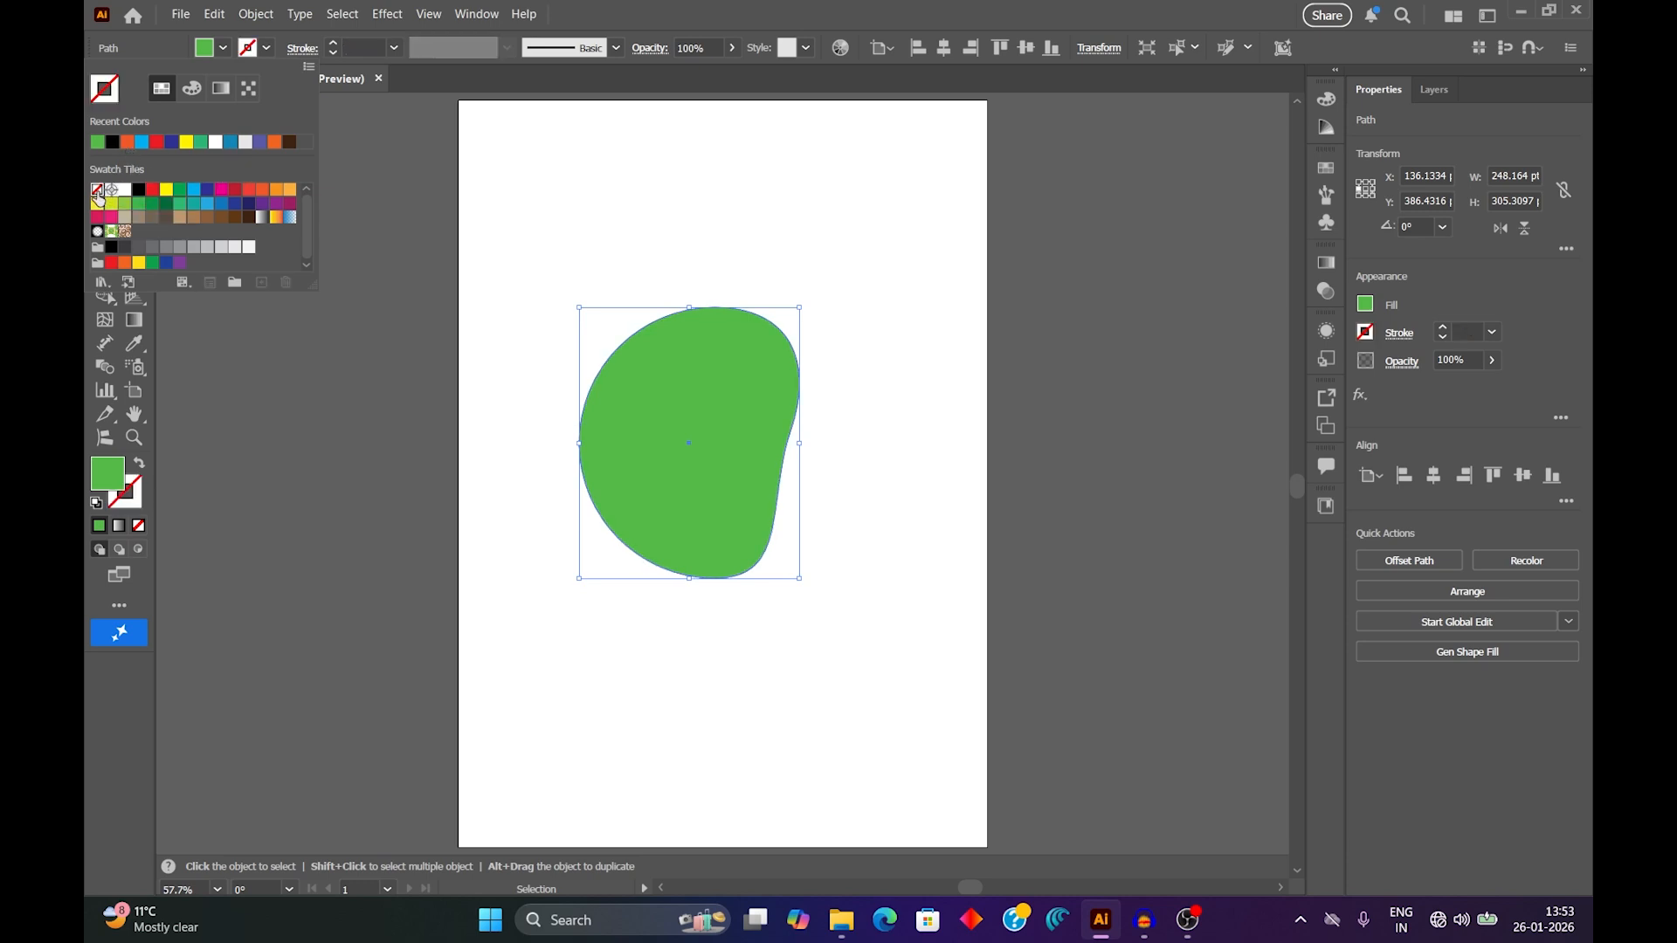
{"action": "left_click", "coordinate": [959, 454]}
{"action": "left_click_drag", "start_coordinate": [727, 419], "coordinate": [711, 402]}
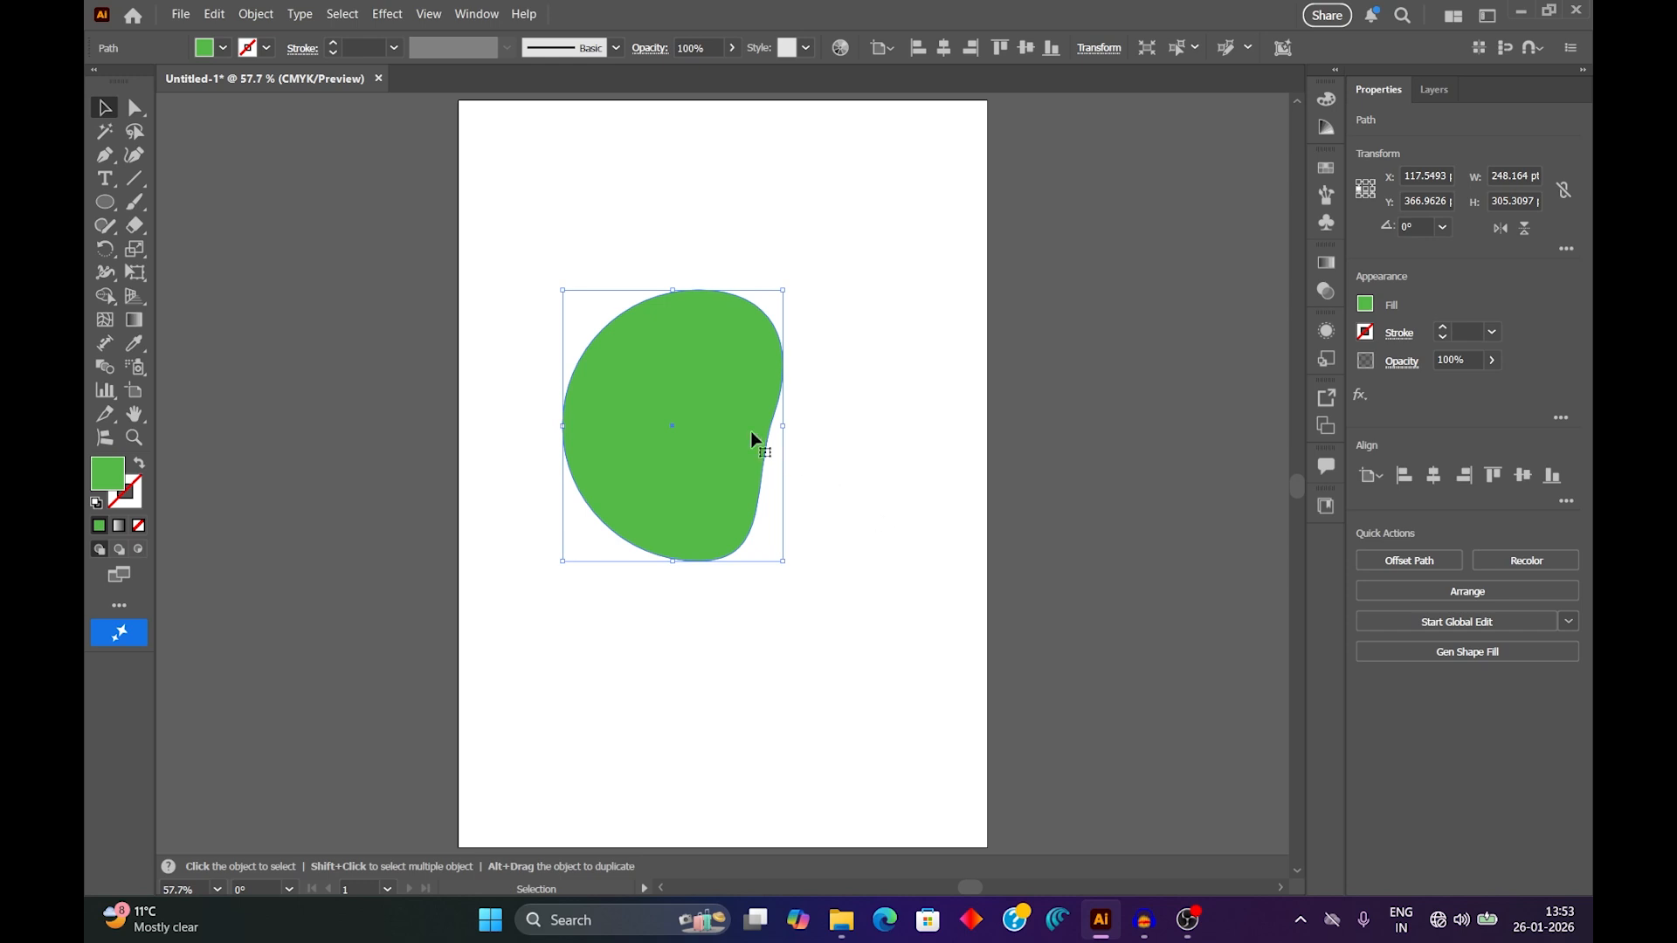
{"action": "left_click_drag", "start_coordinate": [725, 391], "coordinate": [751, 396]}
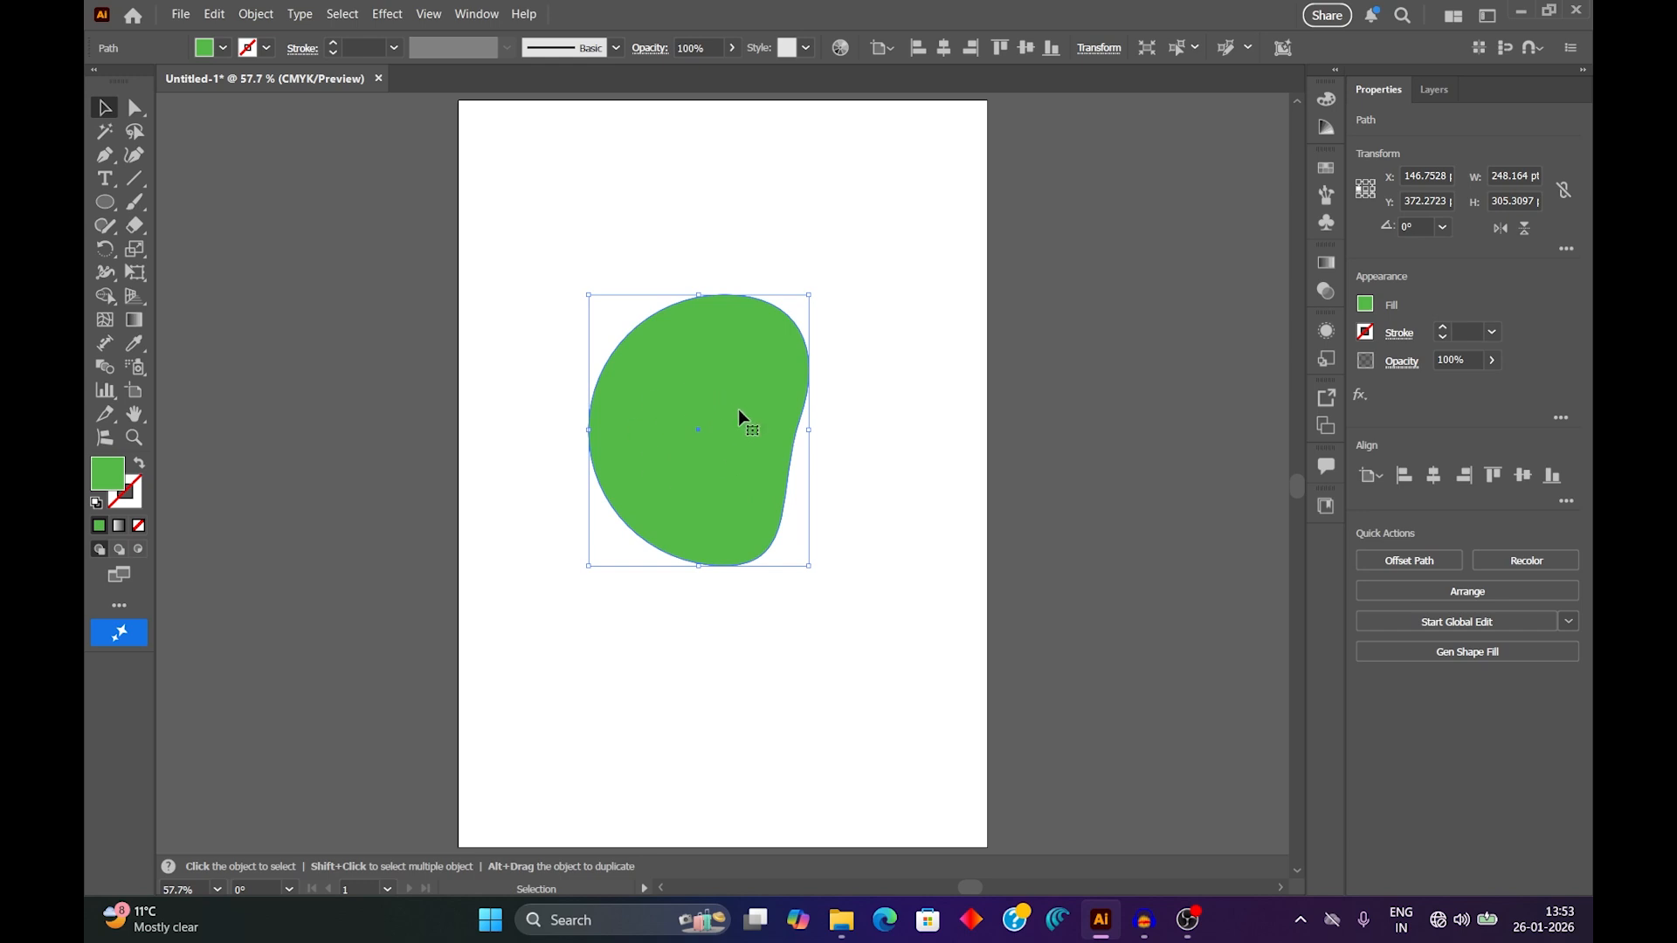
Fill the shape with the yellow-to-orange gradient preset and change the gradient type to Freeform.
{"action": "left_click", "coordinate": [120, 526]}
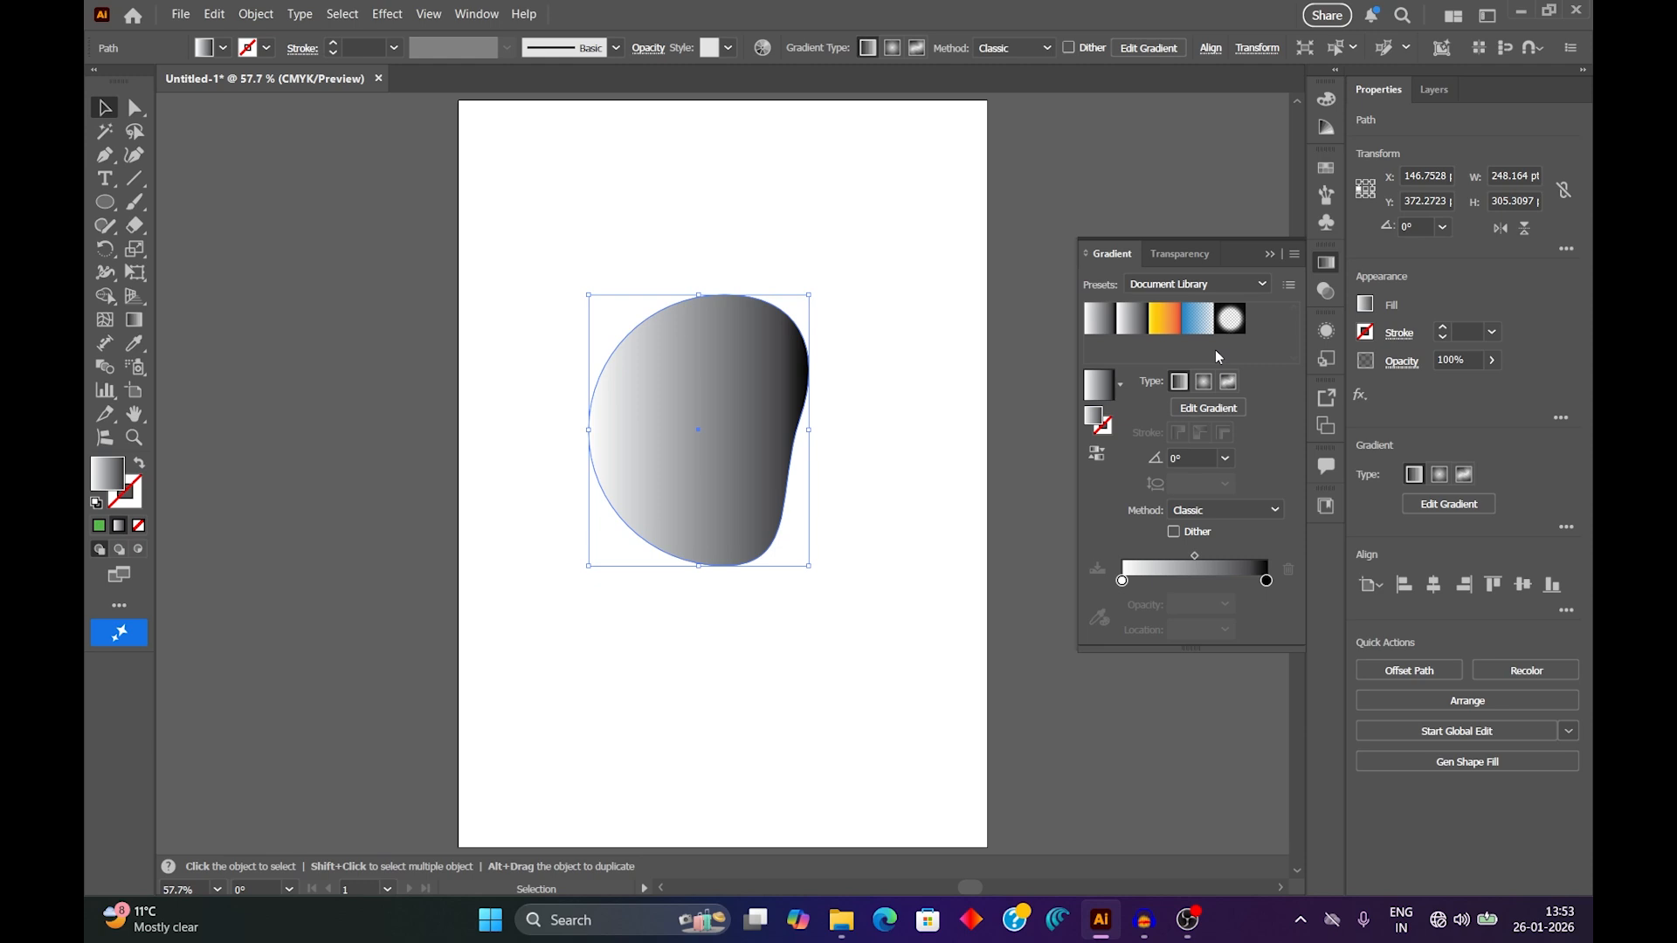
{"action": "left_click", "coordinate": [1166, 325]}
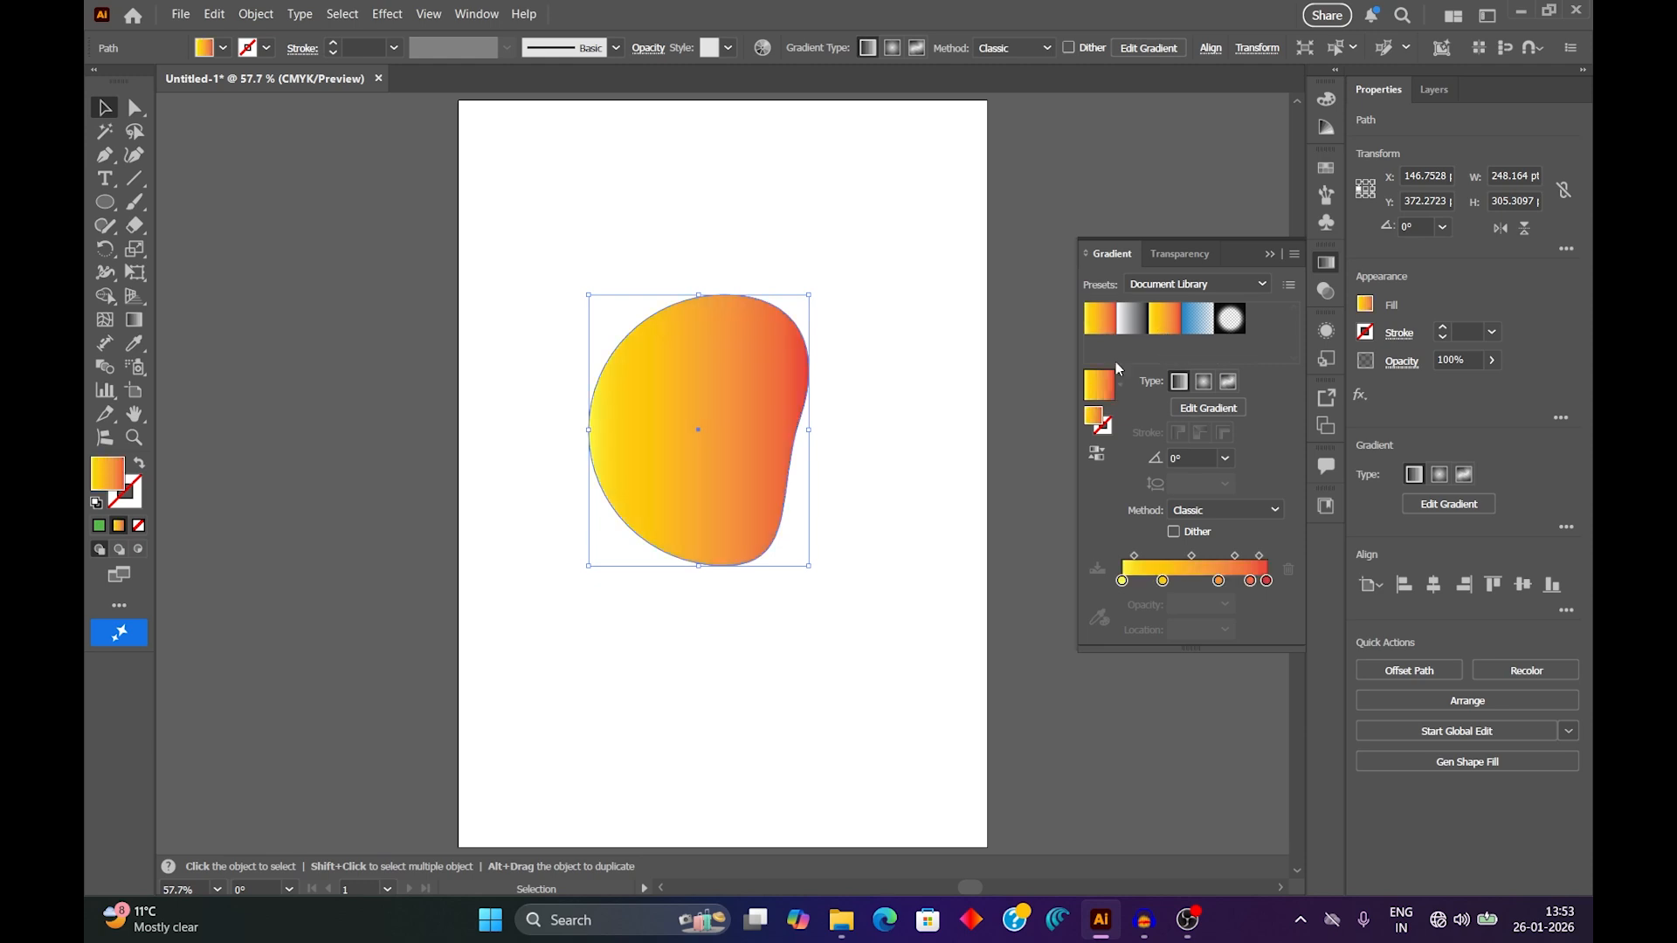
{"action": "left_click", "coordinate": [1229, 383]}
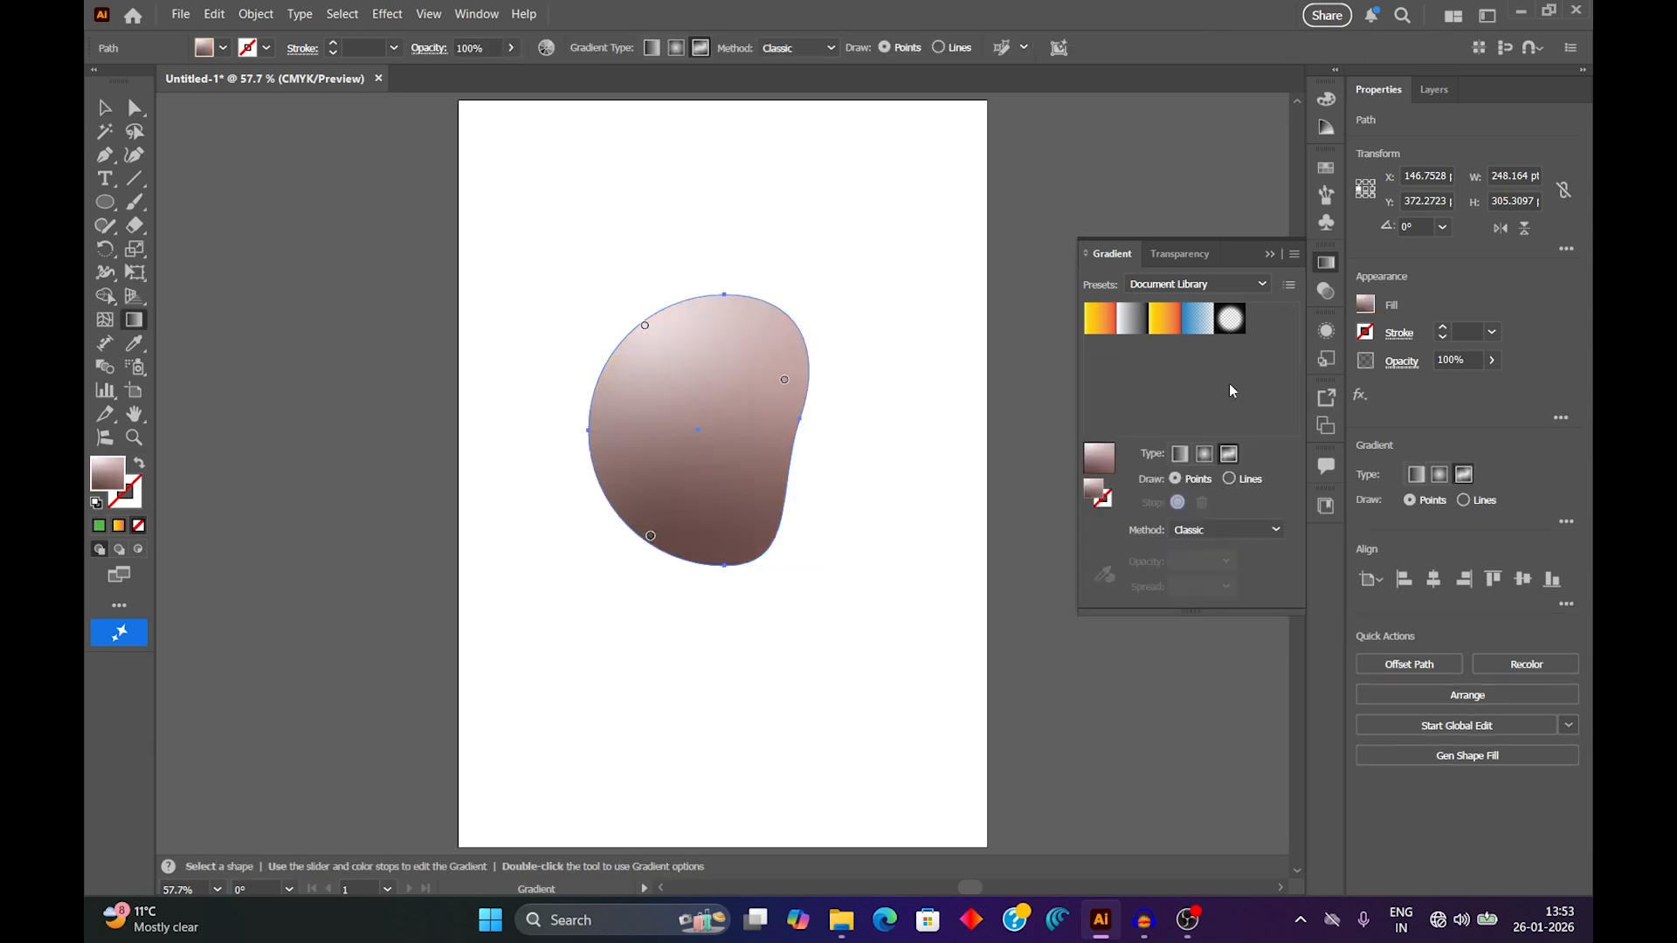
Shift the right-hand gradient stop slightly inward and recolour it dark green, and recolour the upper-left stop pale yellow.
{"action": "left_click_drag", "start_coordinate": [786, 385], "coordinate": [765, 376]}
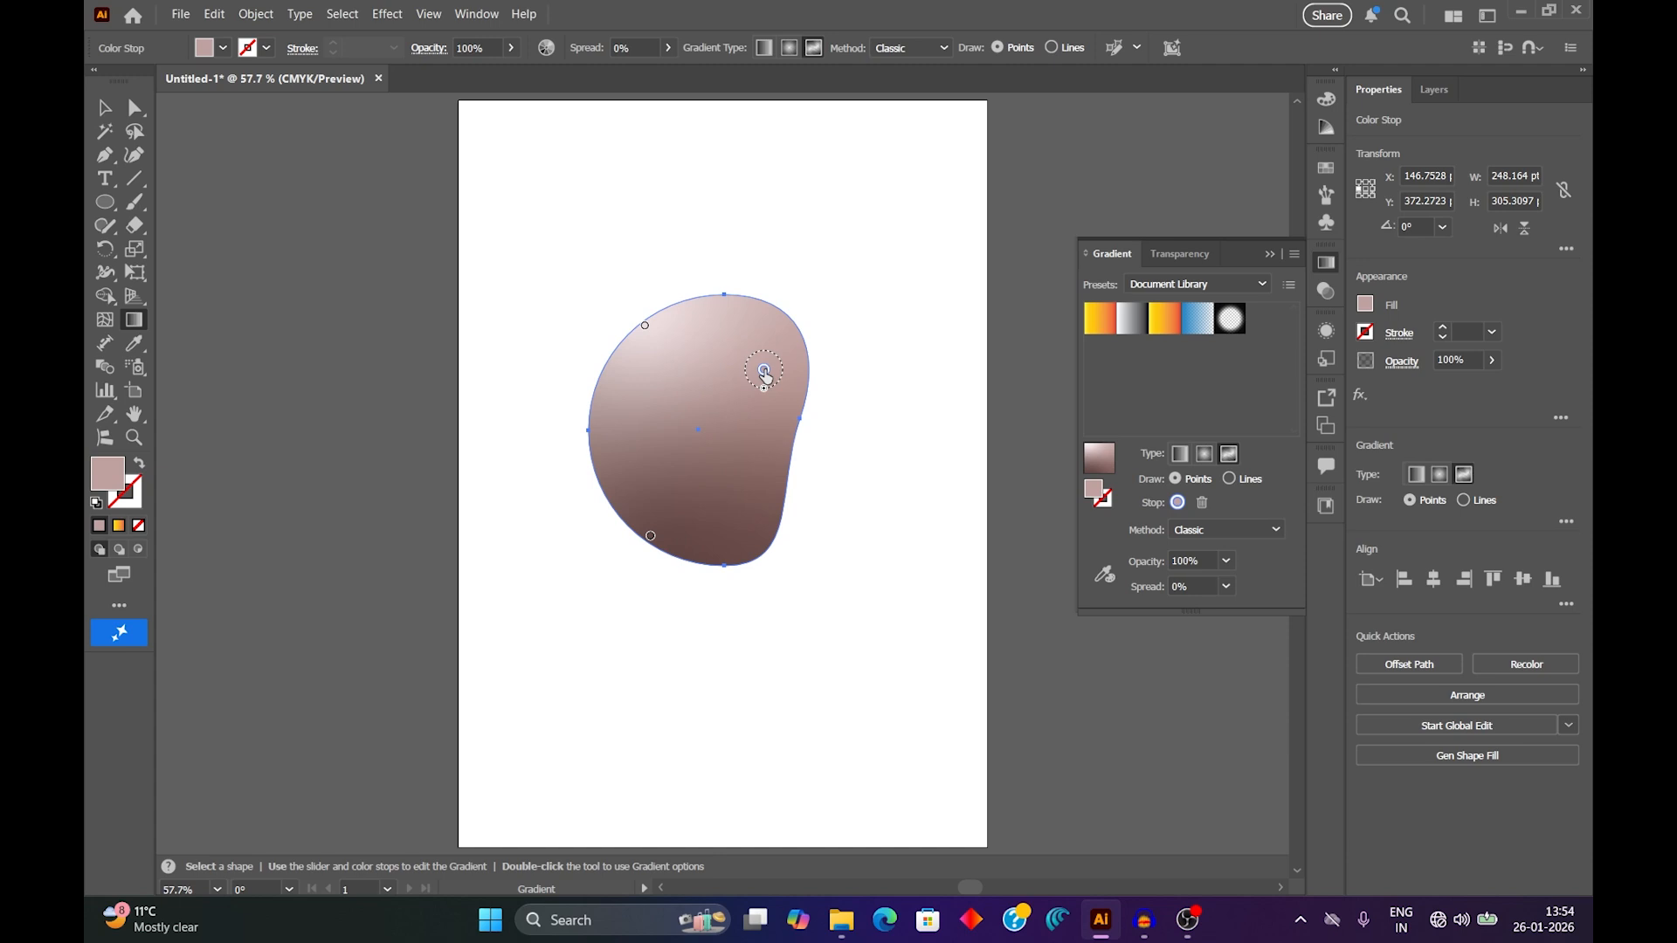
{"action": "double_click", "coordinate": [764, 375]}
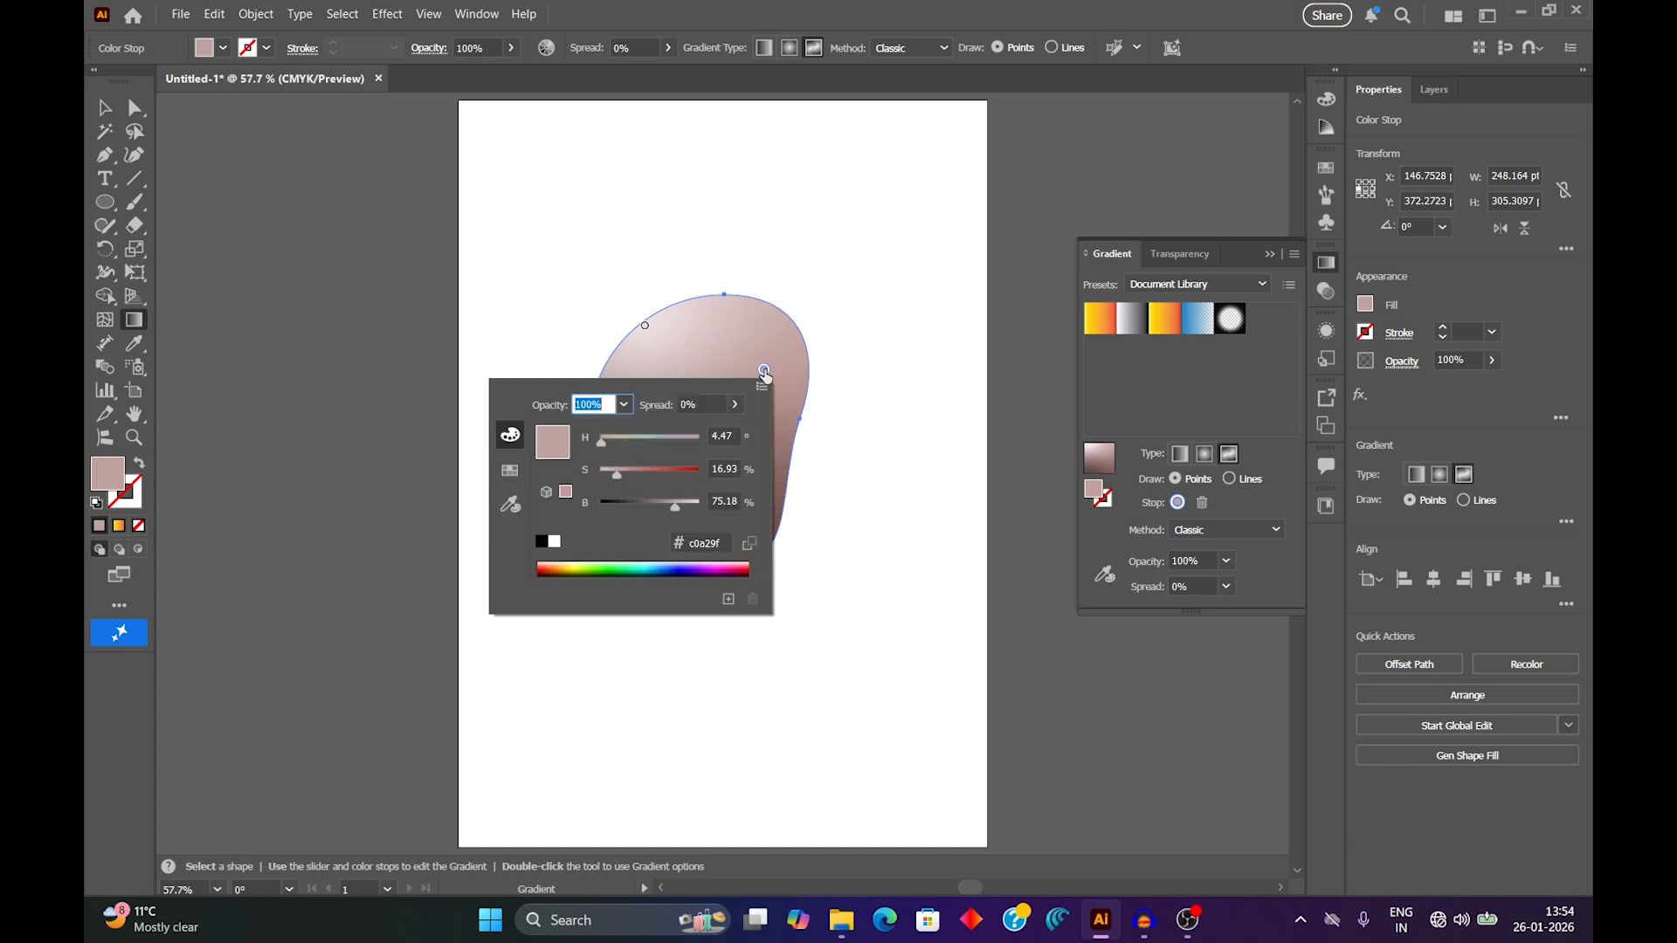
{"action": "left_click", "coordinate": [622, 570]}
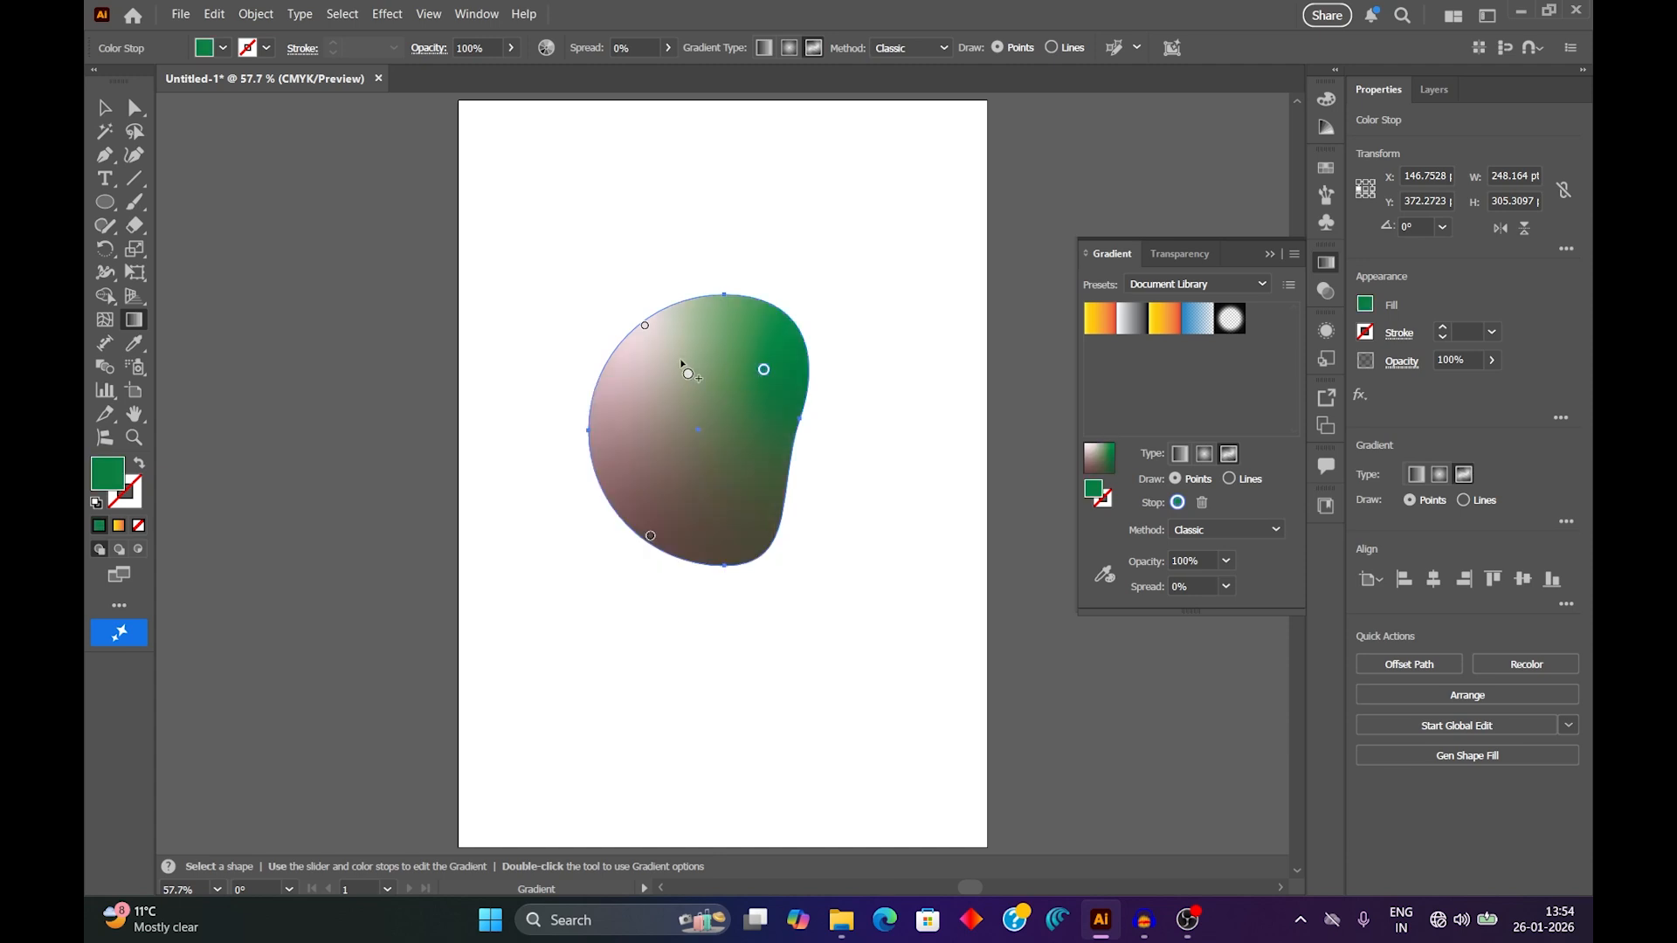
{"action": "double_click", "coordinate": [645, 325]}
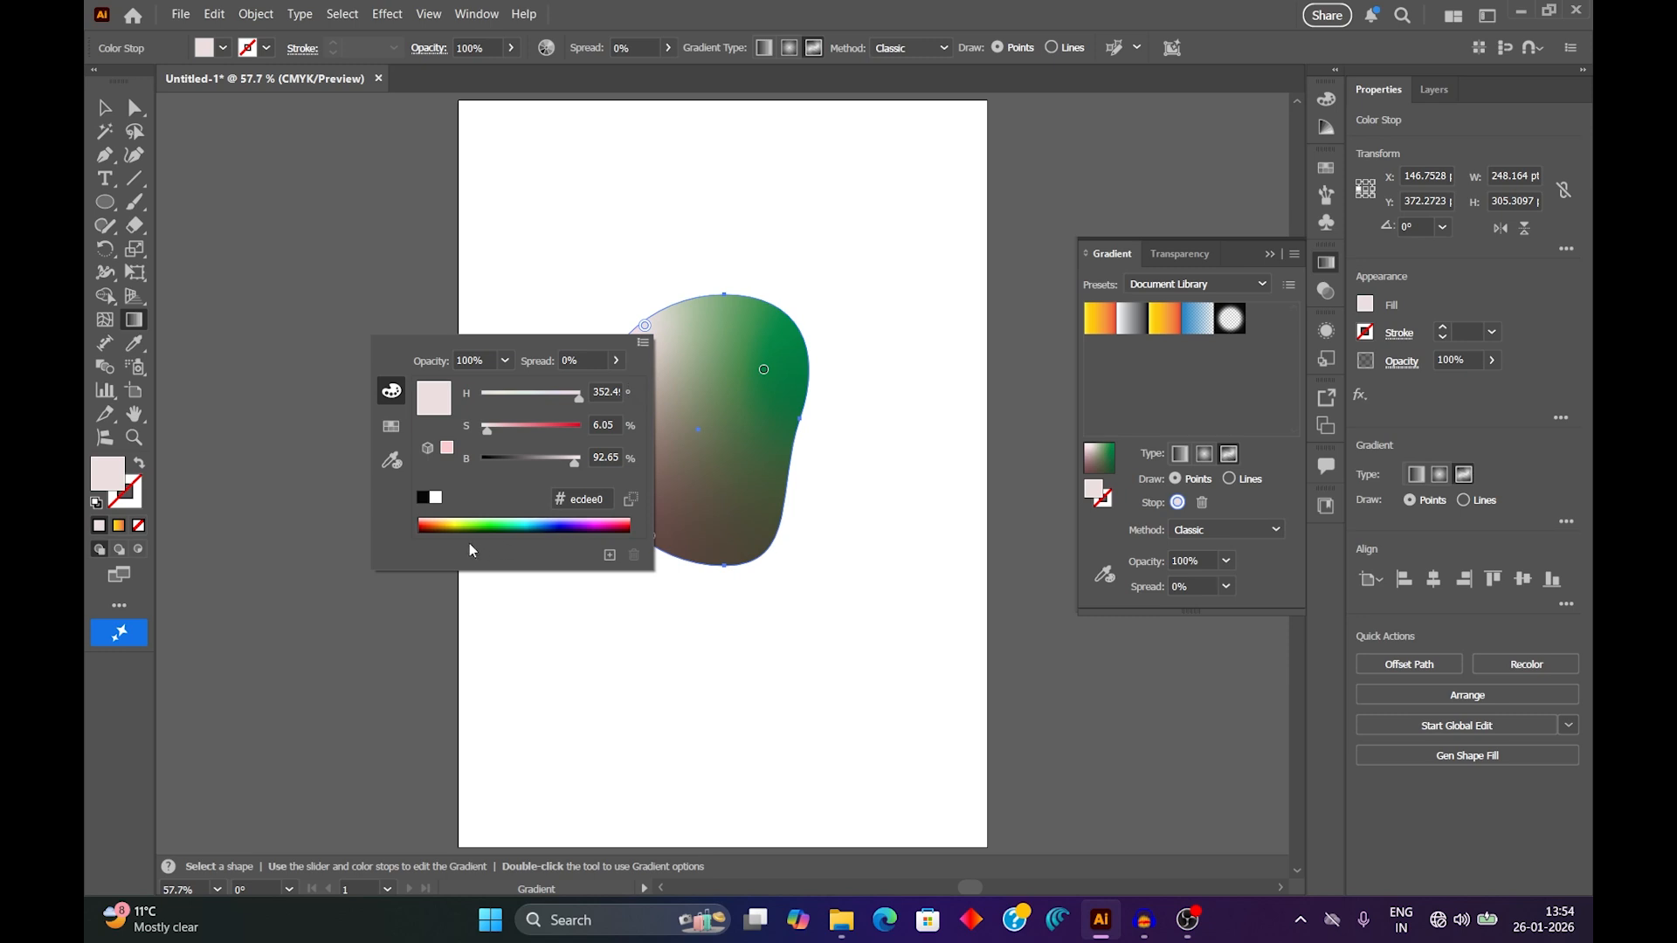
{"action": "left_click", "coordinate": [455, 521]}
{"action": "left_click", "coordinate": [701, 453]}
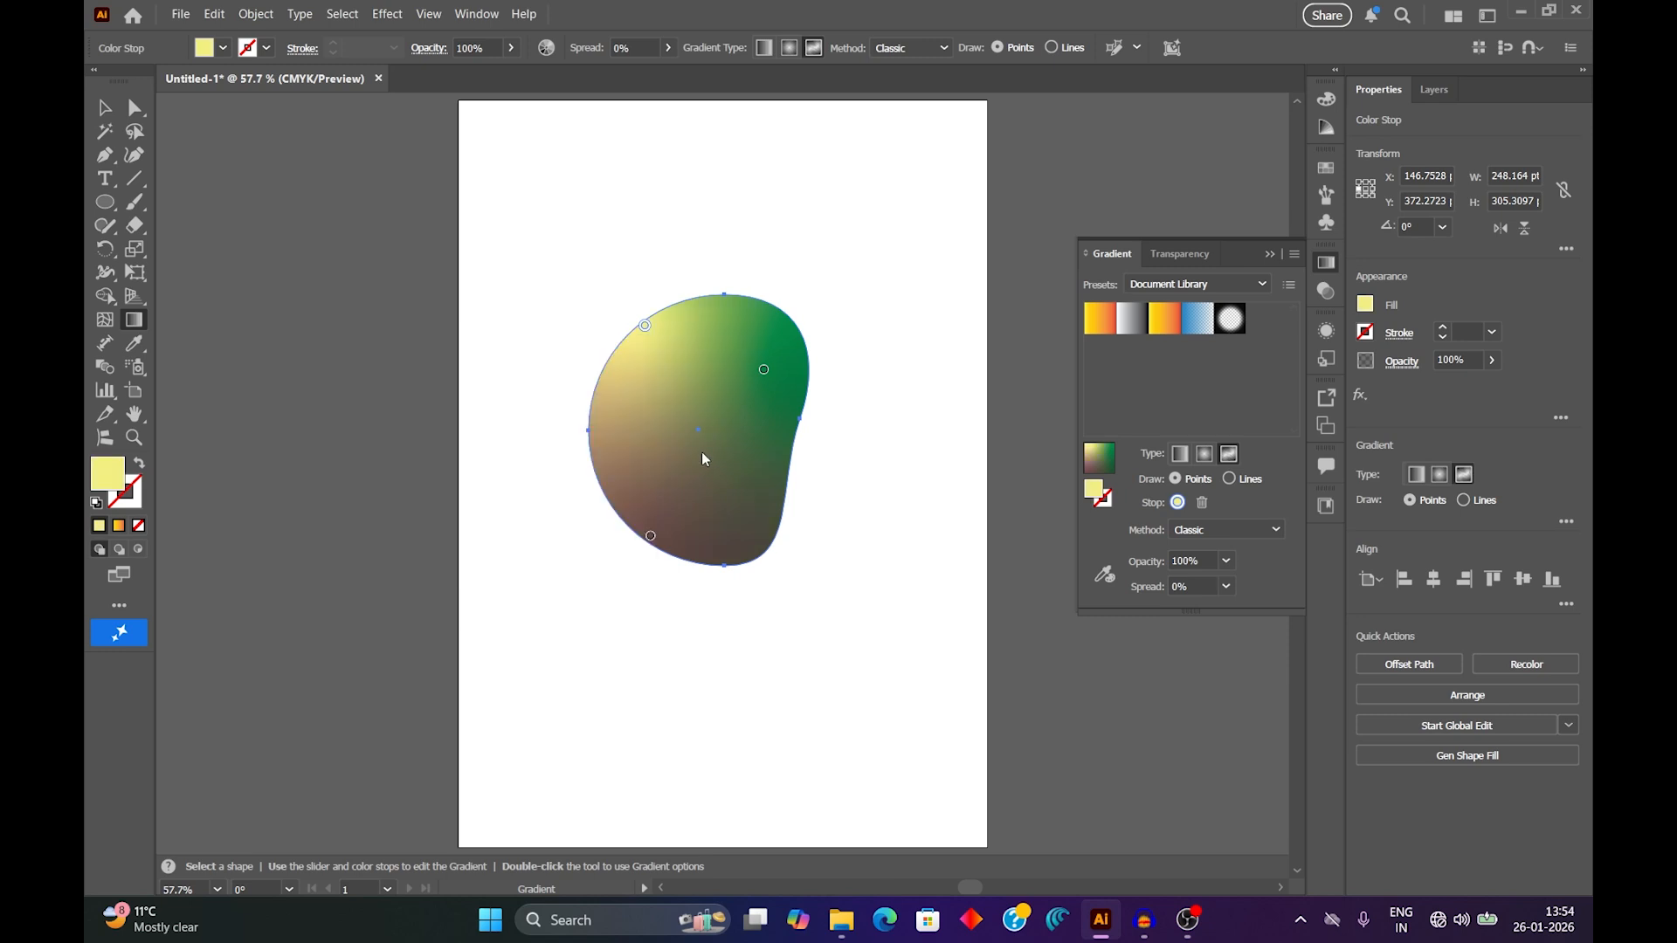
Move the lower gradient stop inward from the shape's edge and set its colour to teal green 007f56.
{"action": "left_click_drag", "start_coordinate": [649, 537], "coordinate": [682, 504]}
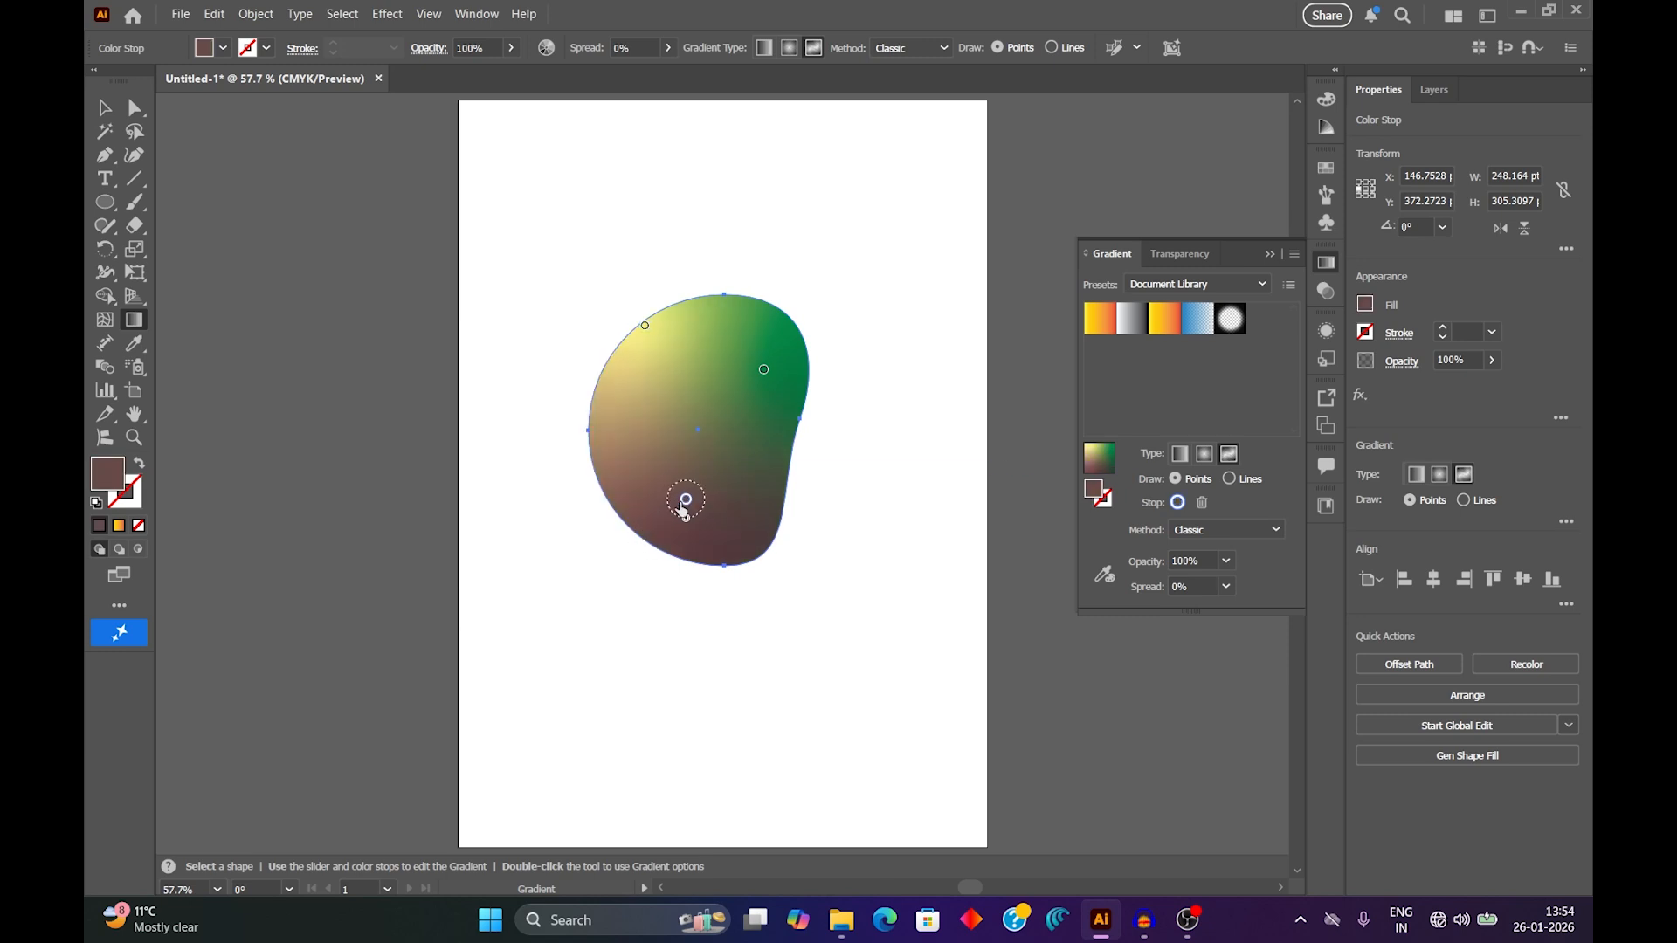
{"action": "double_click", "coordinate": [685, 501]}
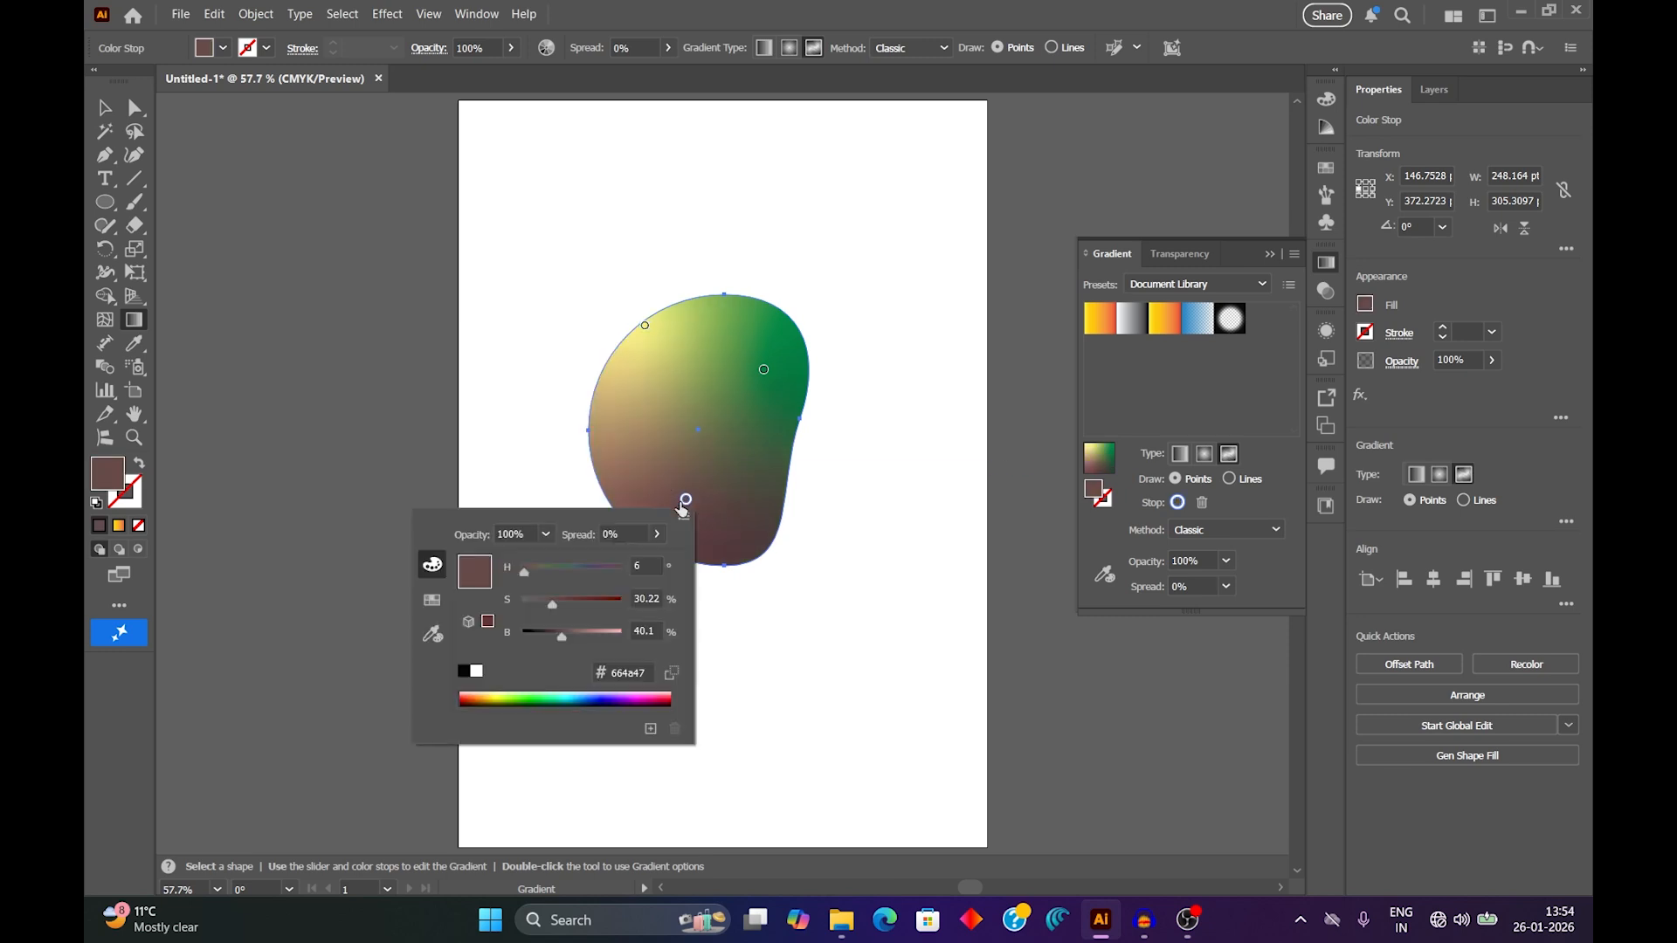
{"action": "left_click", "coordinate": [660, 691]}
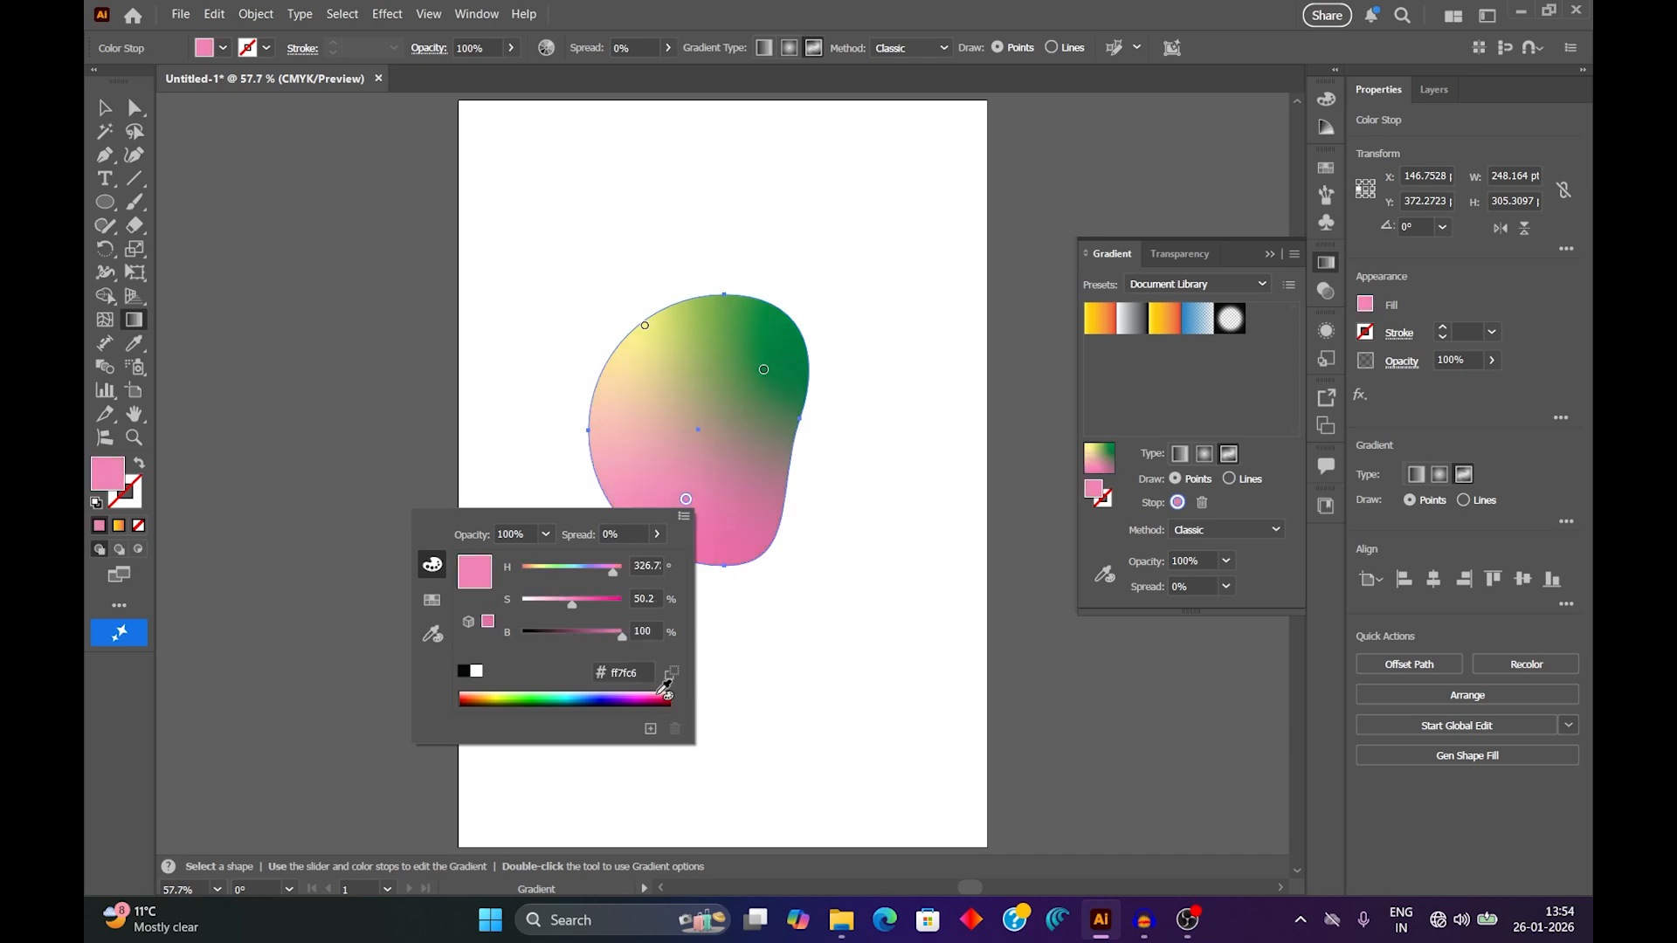
{"action": "left_click", "coordinate": [665, 698]}
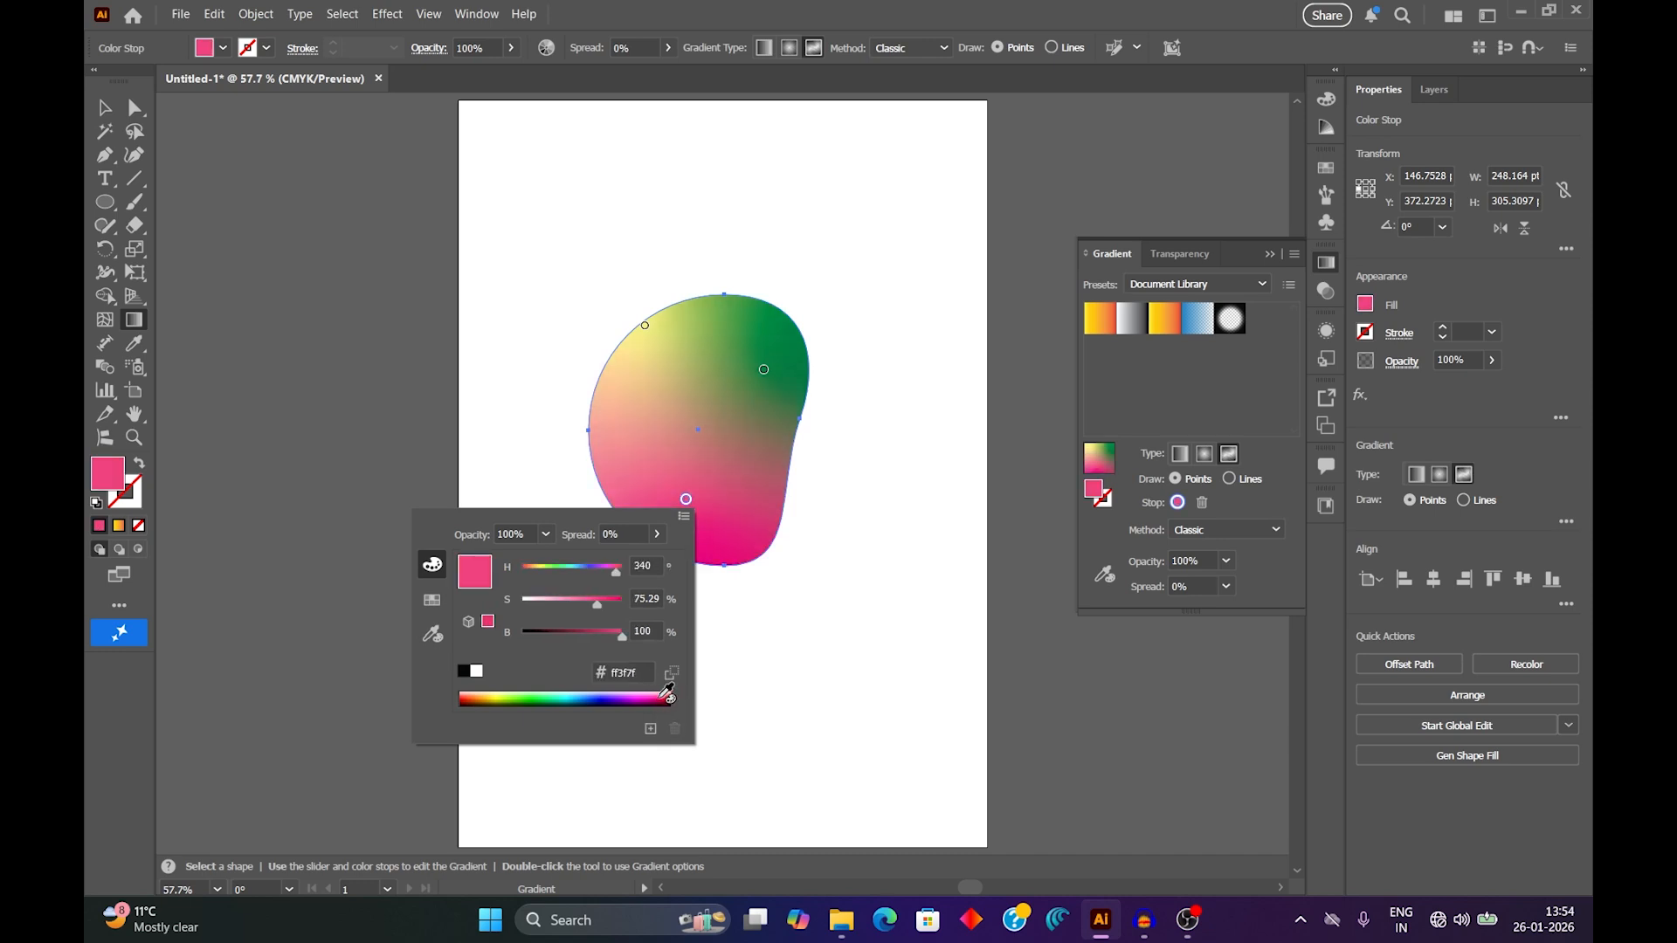
{"action": "left_click", "coordinate": [563, 699]}
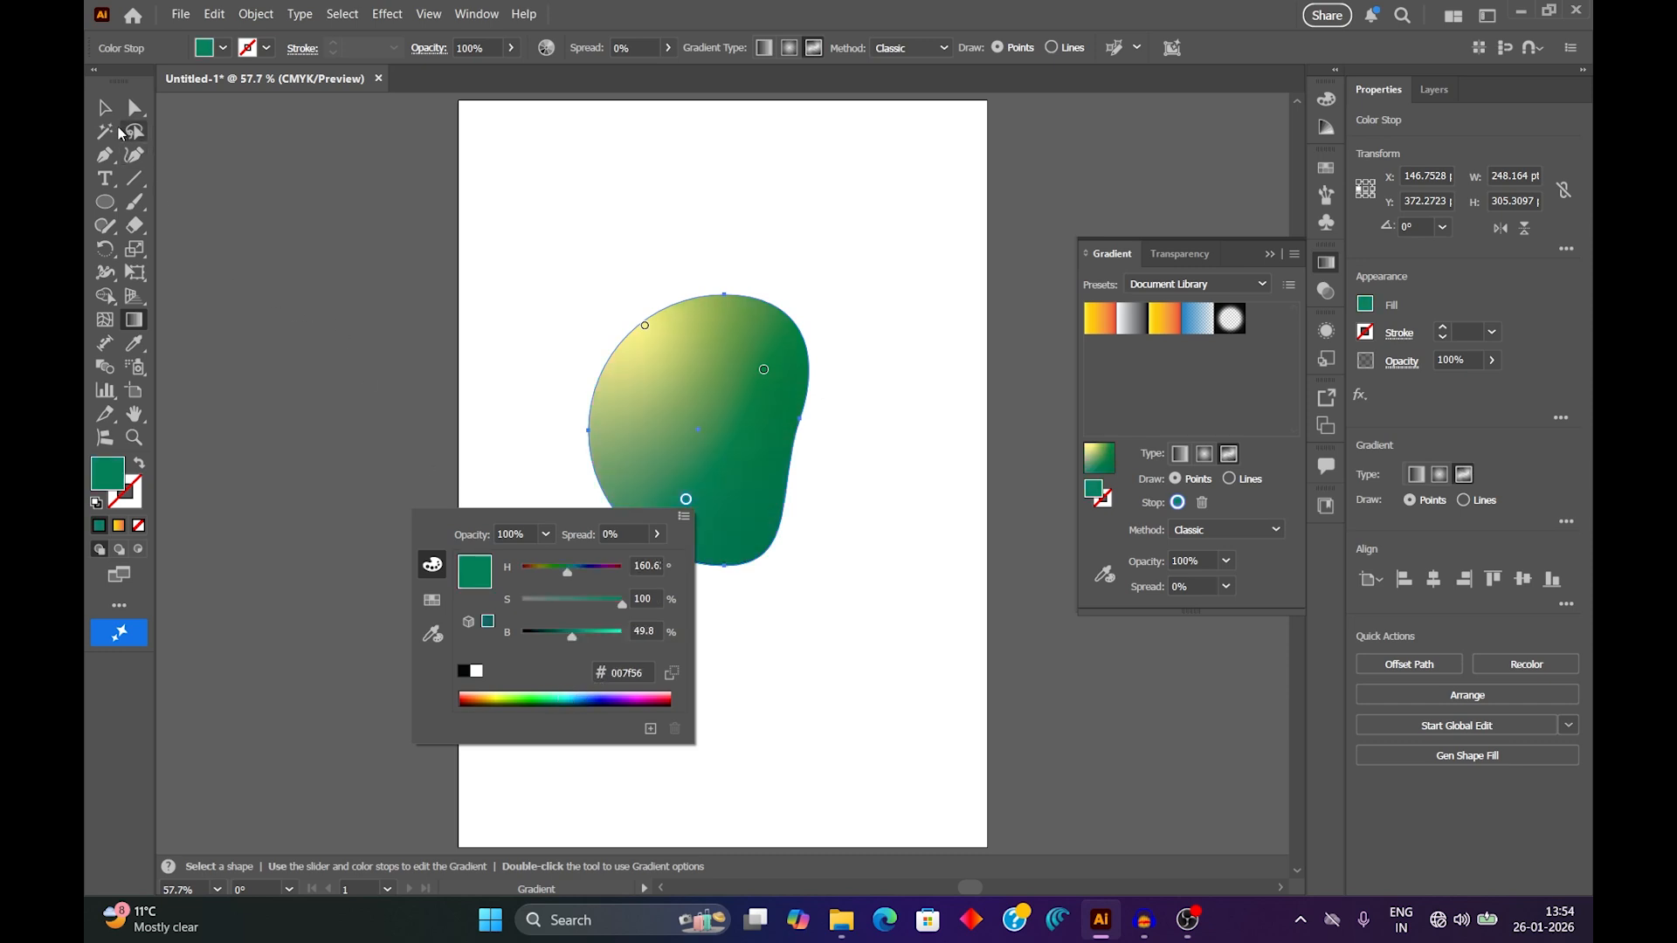
Move the gradient-filled shape left to about X 117, Y 375 pt and deselect it.
{"action": "left_click", "coordinate": [108, 115]}
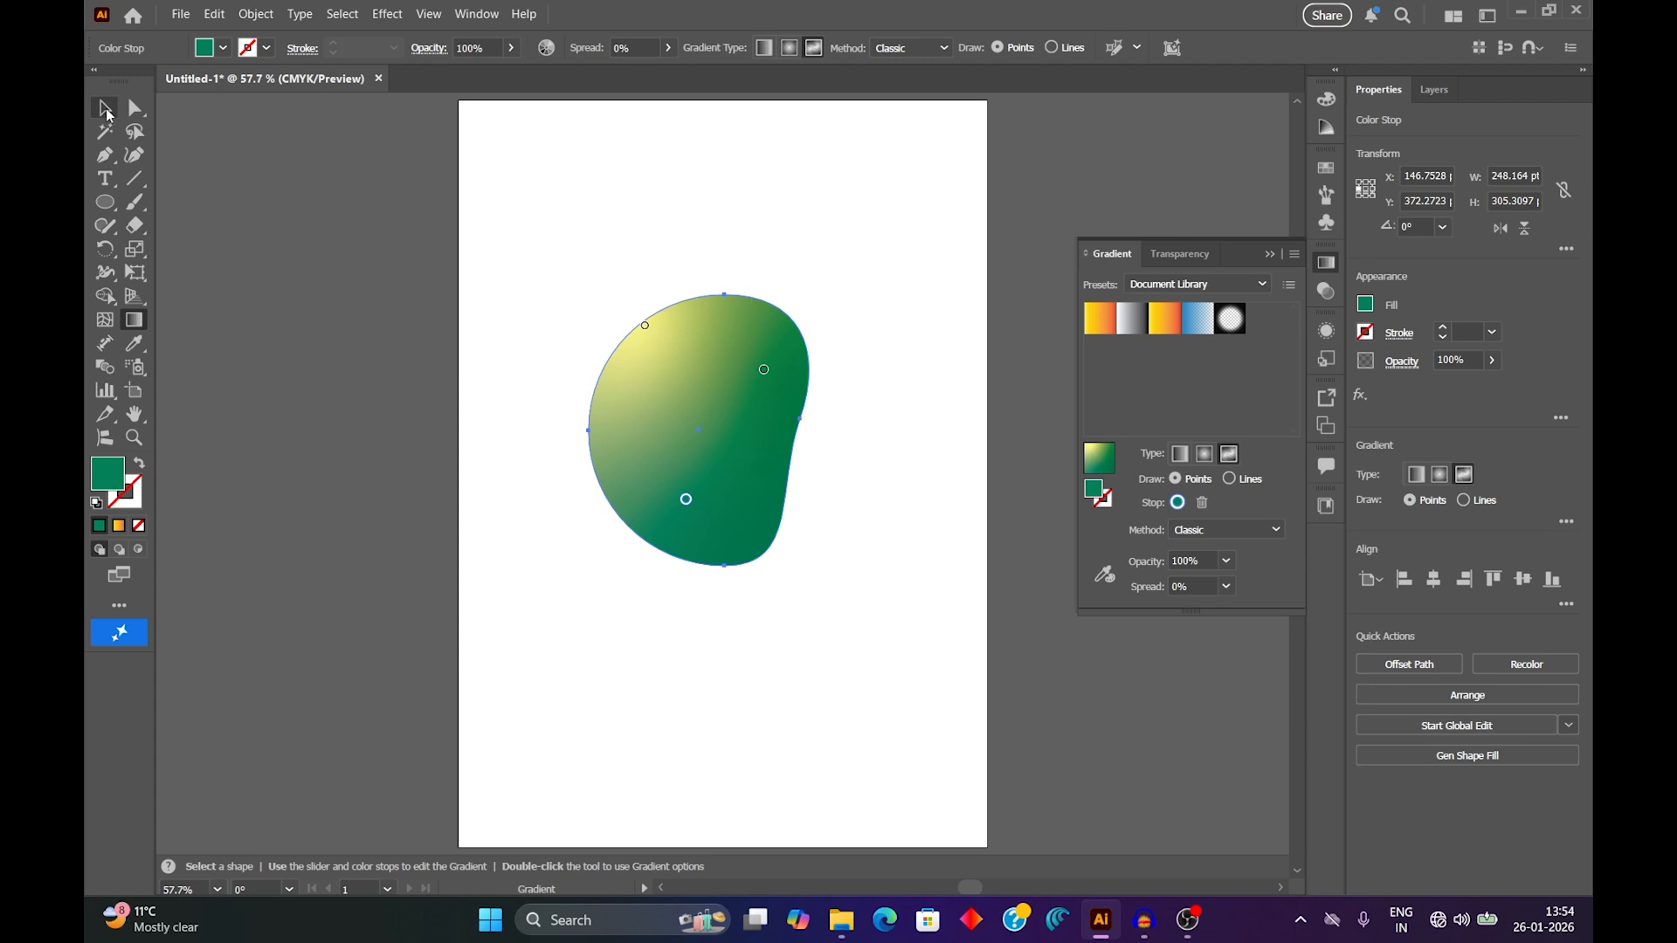
{"action": "key", "text": "v"}
{"action": "left_click", "coordinate": [802, 640]}
{"action": "left_click_drag", "start_coordinate": [722, 465], "coordinate": [703, 446]}
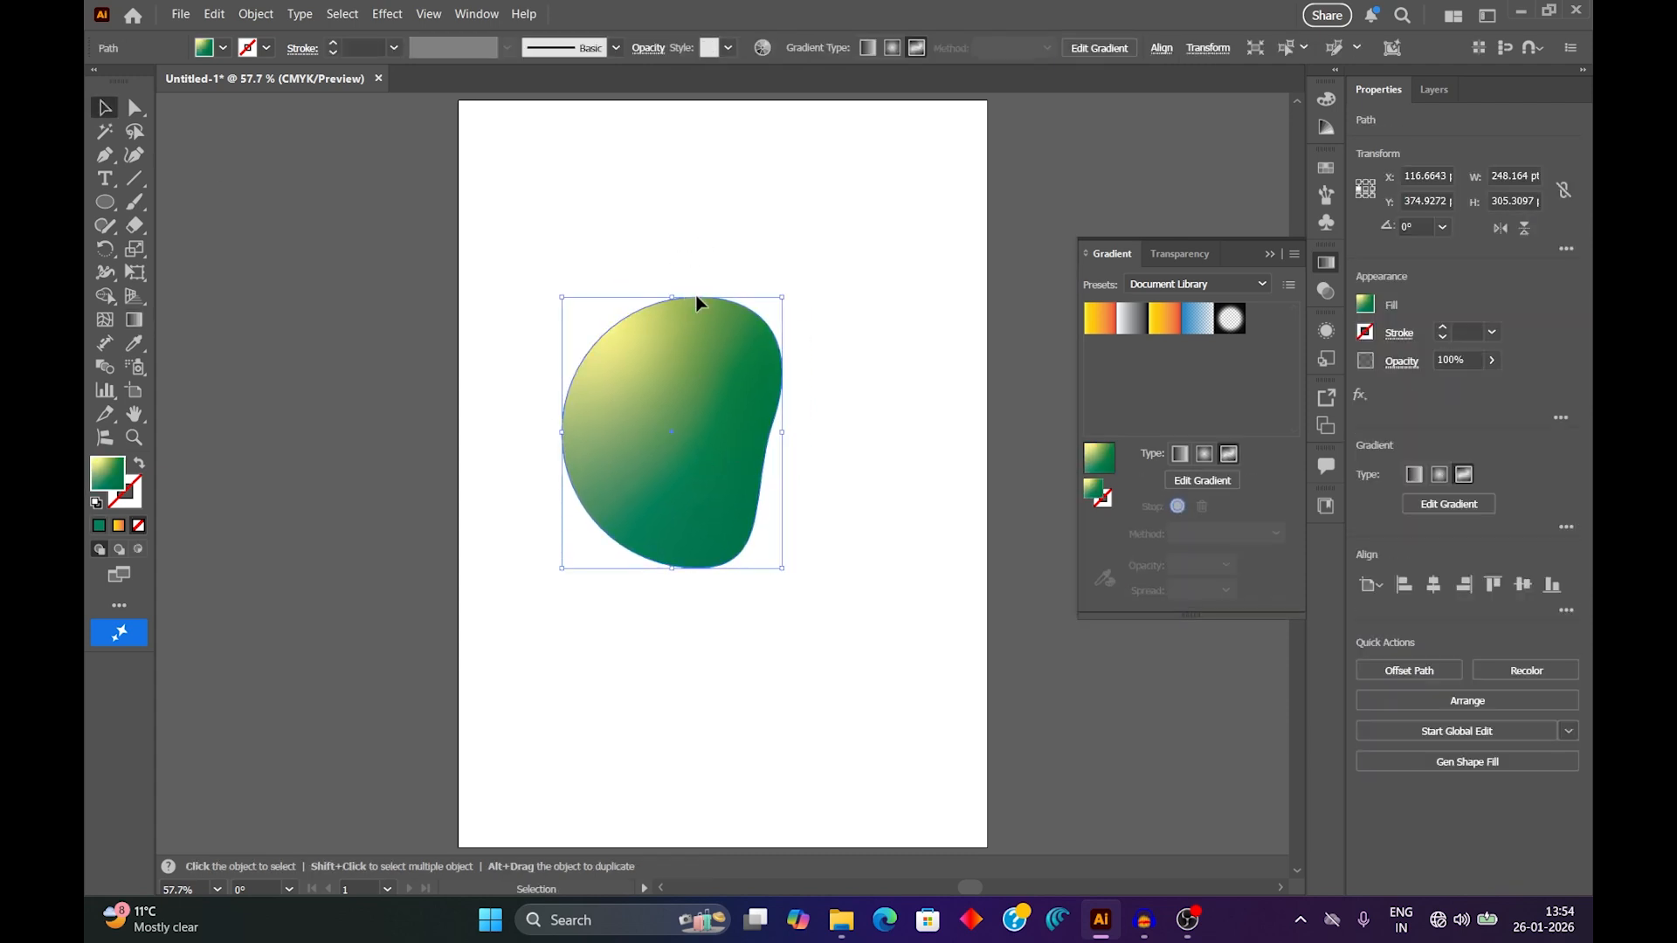
{"action": "left_click", "coordinate": [643, 214]}
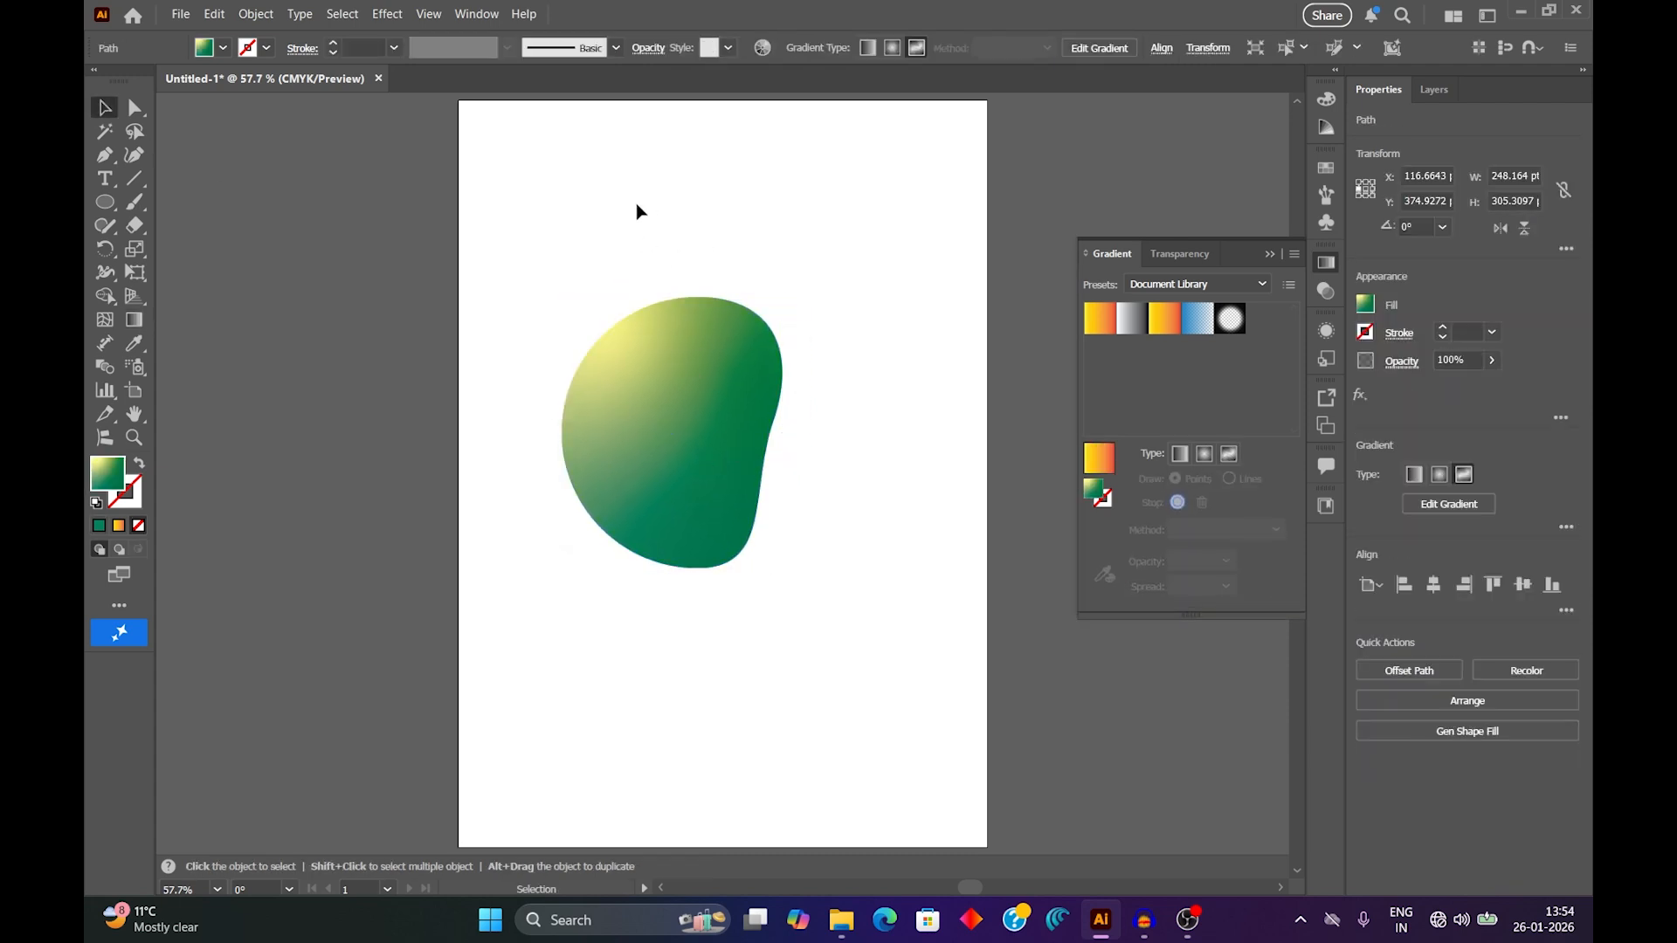
Draw a narrow rectangle about 18.6 × 54 pt above the gradient shape and fill it with dark brown.
{"action": "left_click", "coordinate": [104, 203]}
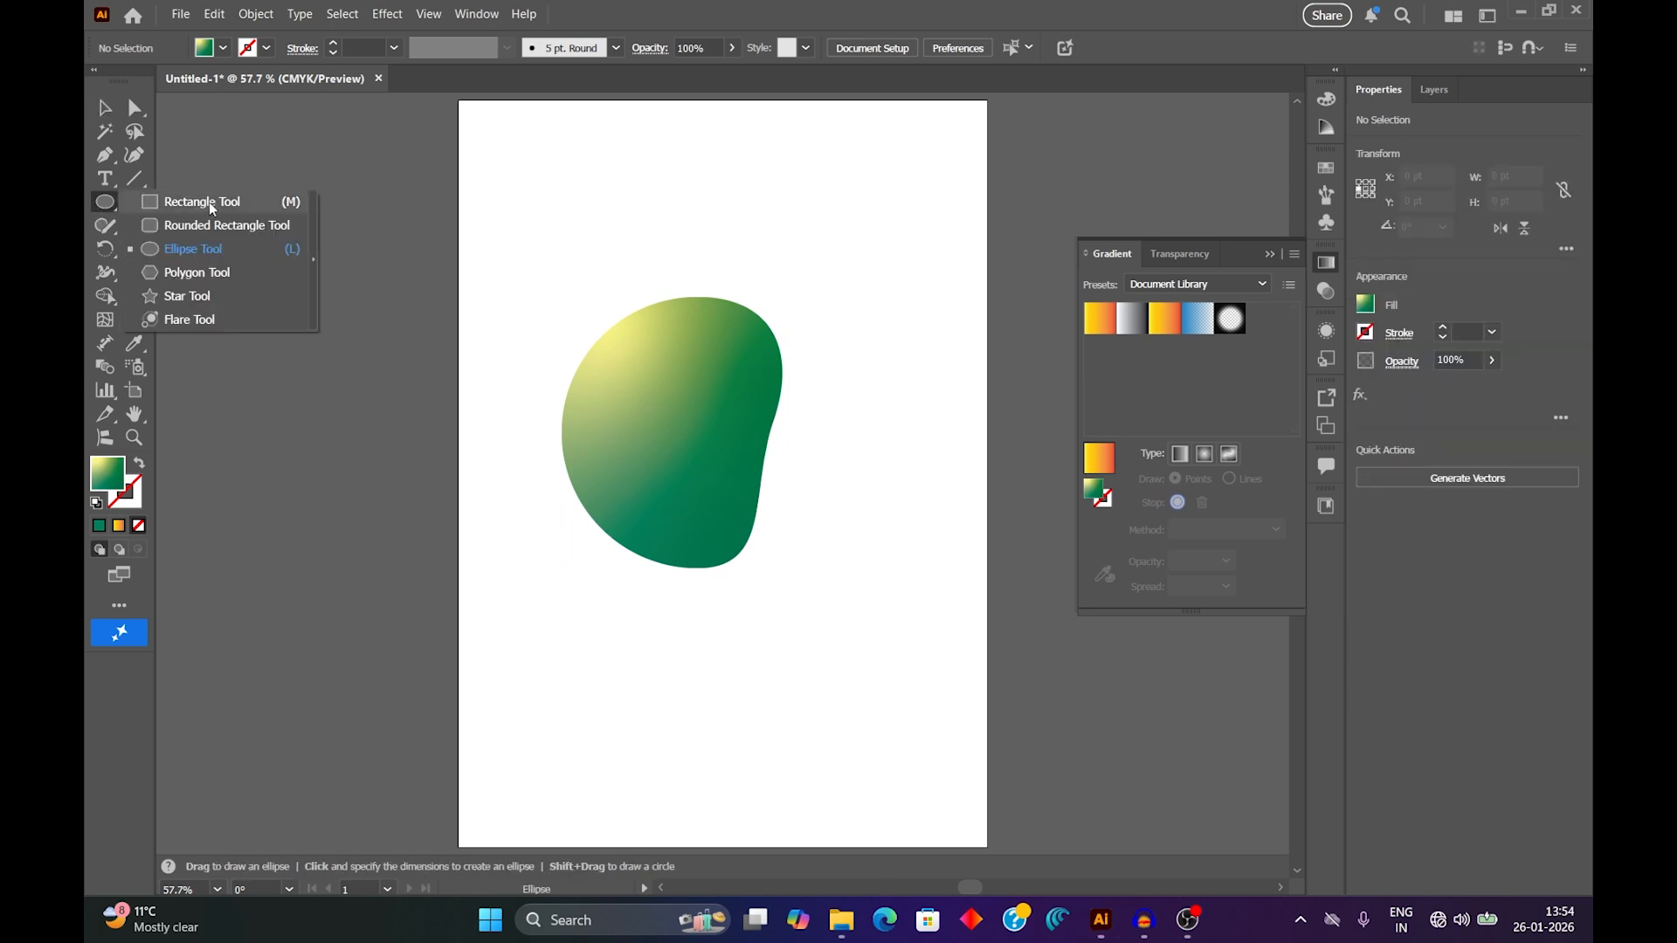
{"action": "left_click", "coordinate": [208, 201]}
{"action": "left_click_drag", "start_coordinate": [605, 203], "coordinate": [622, 252]}
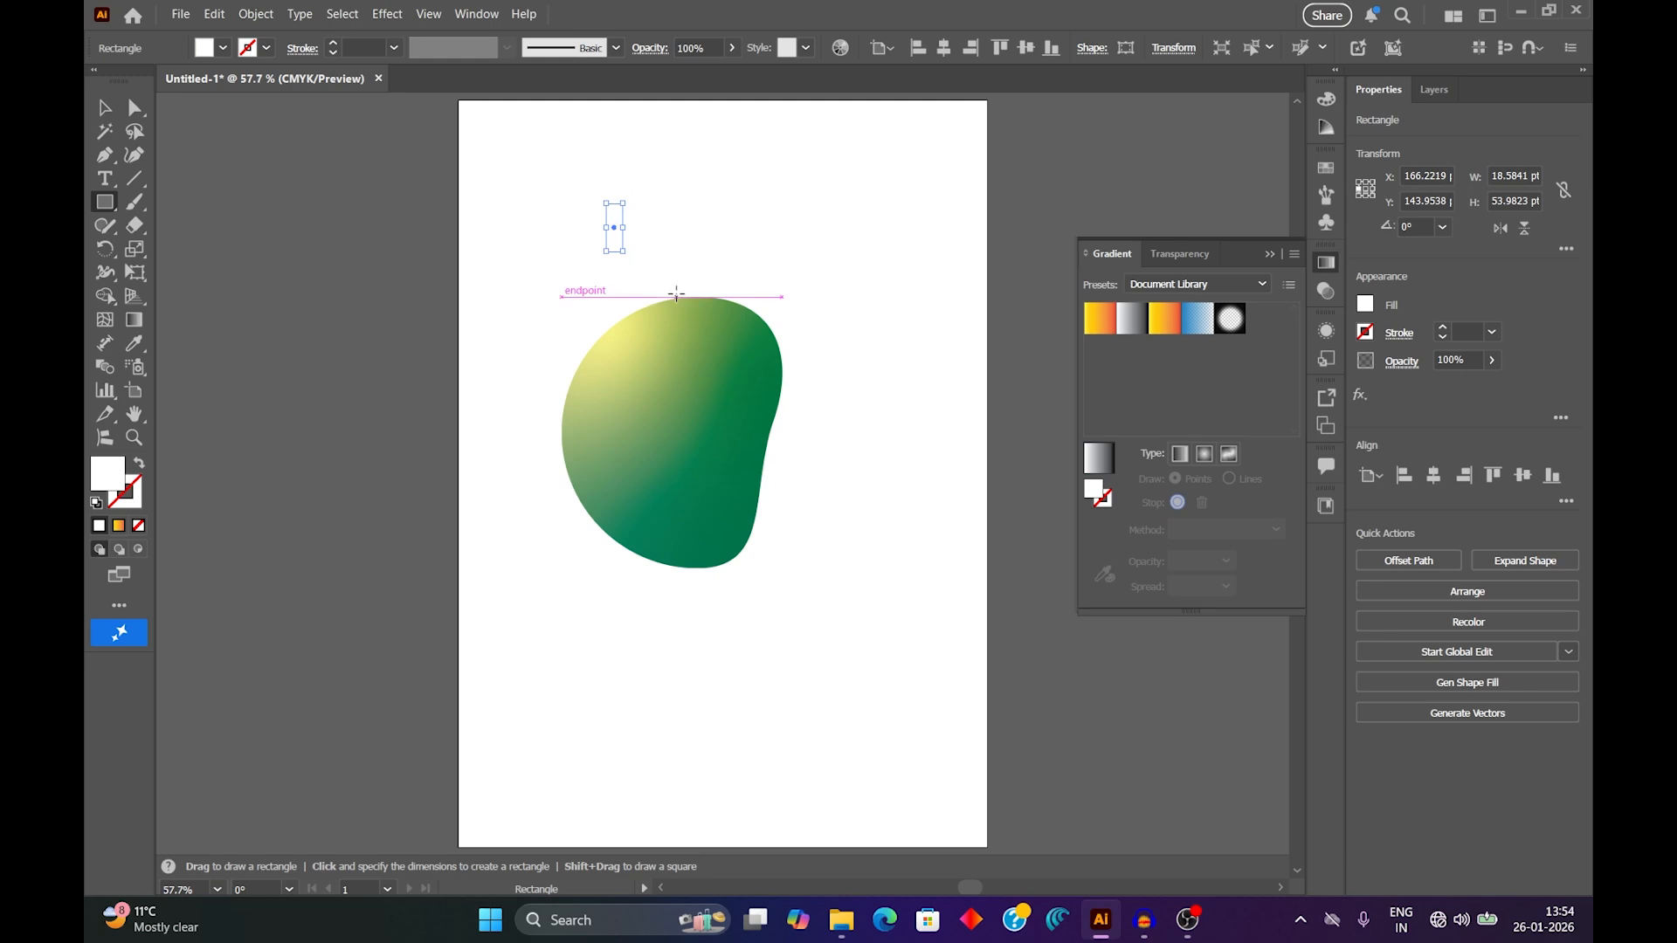
{"action": "left_click", "coordinate": [223, 47]}
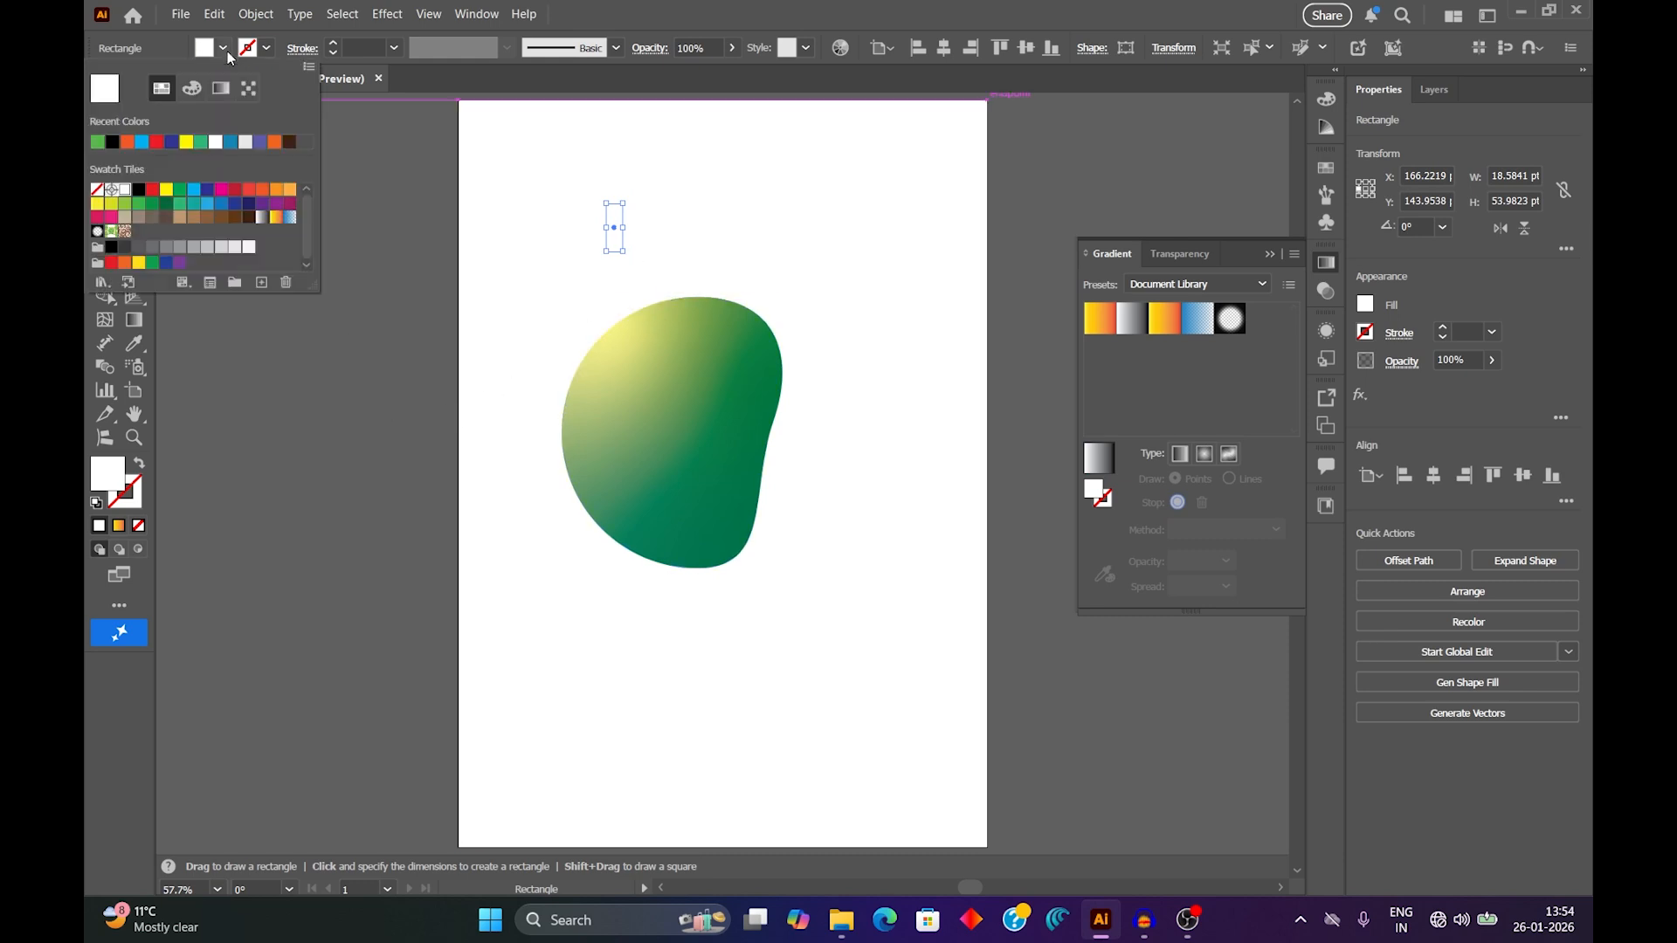
{"action": "left_click", "coordinate": [234, 217]}
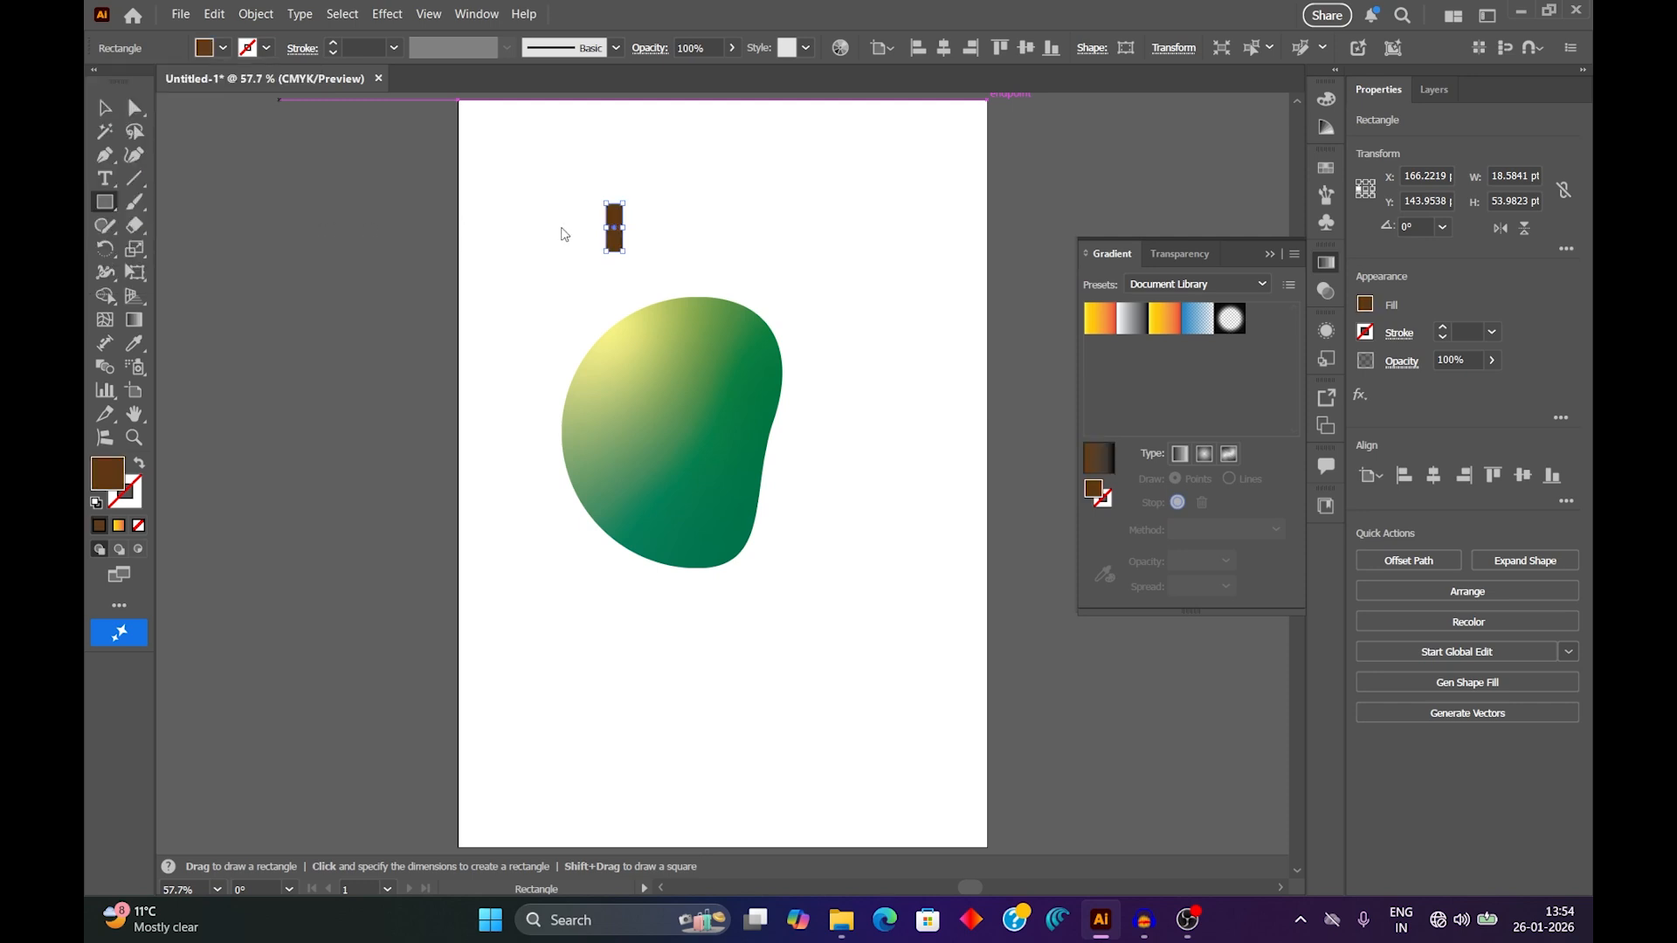
{"action": "left_click", "coordinate": [111, 114]}
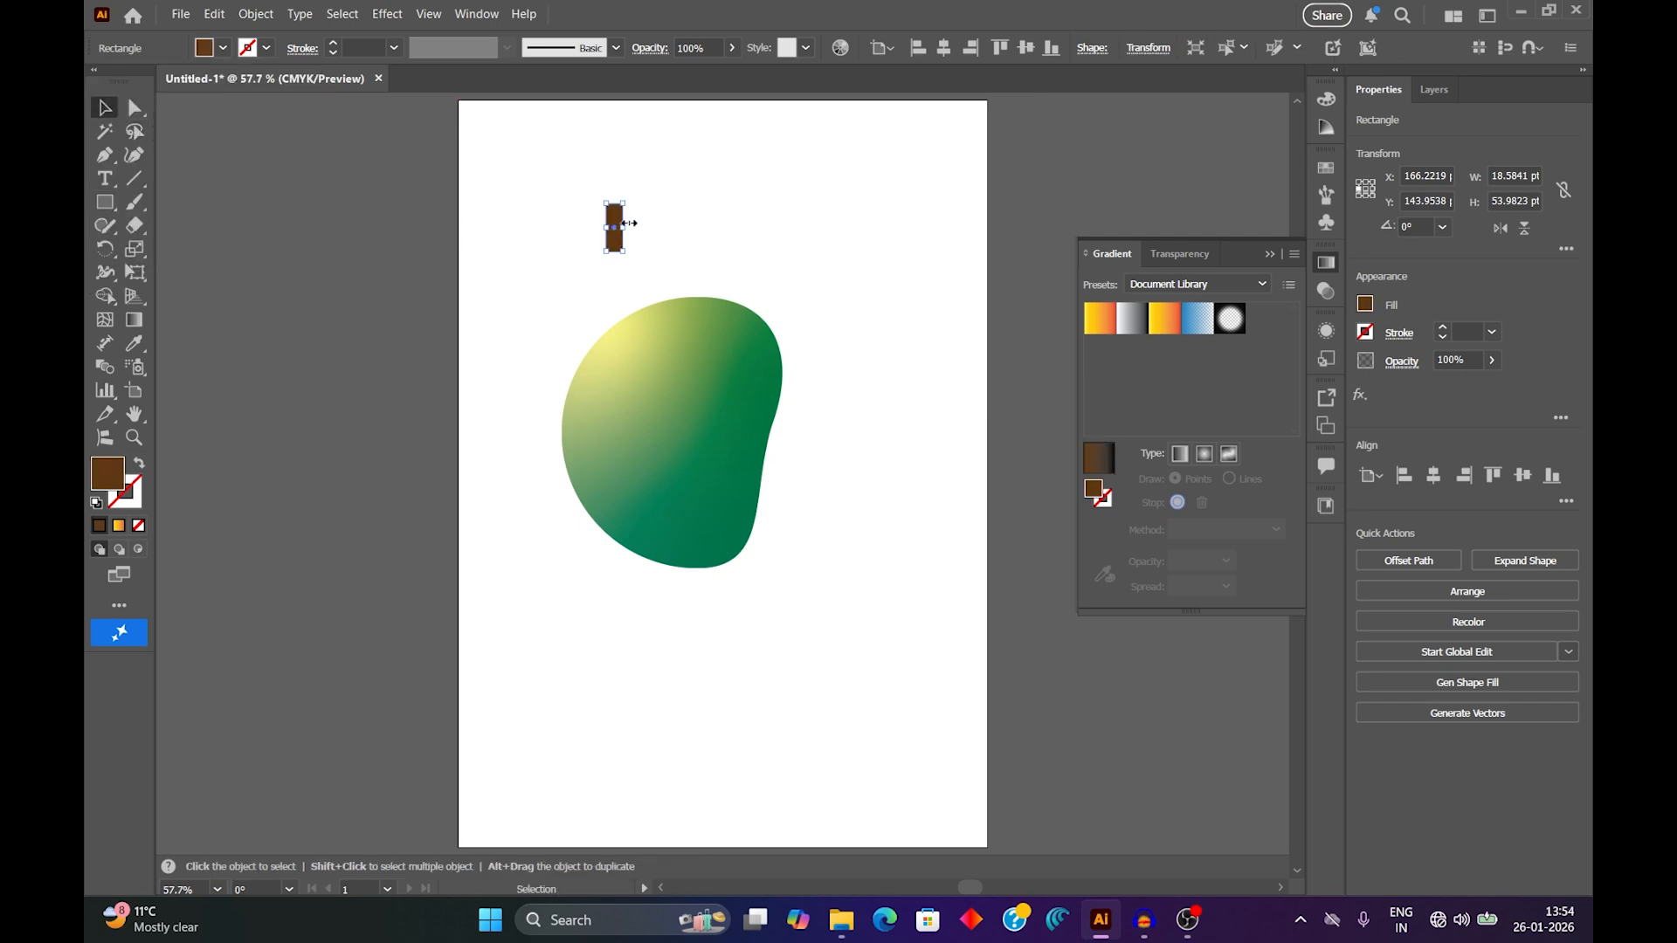
{"action": "scroll", "coordinate": [625, 222], "scroll_direction": "up", "scroll_amount": 4}
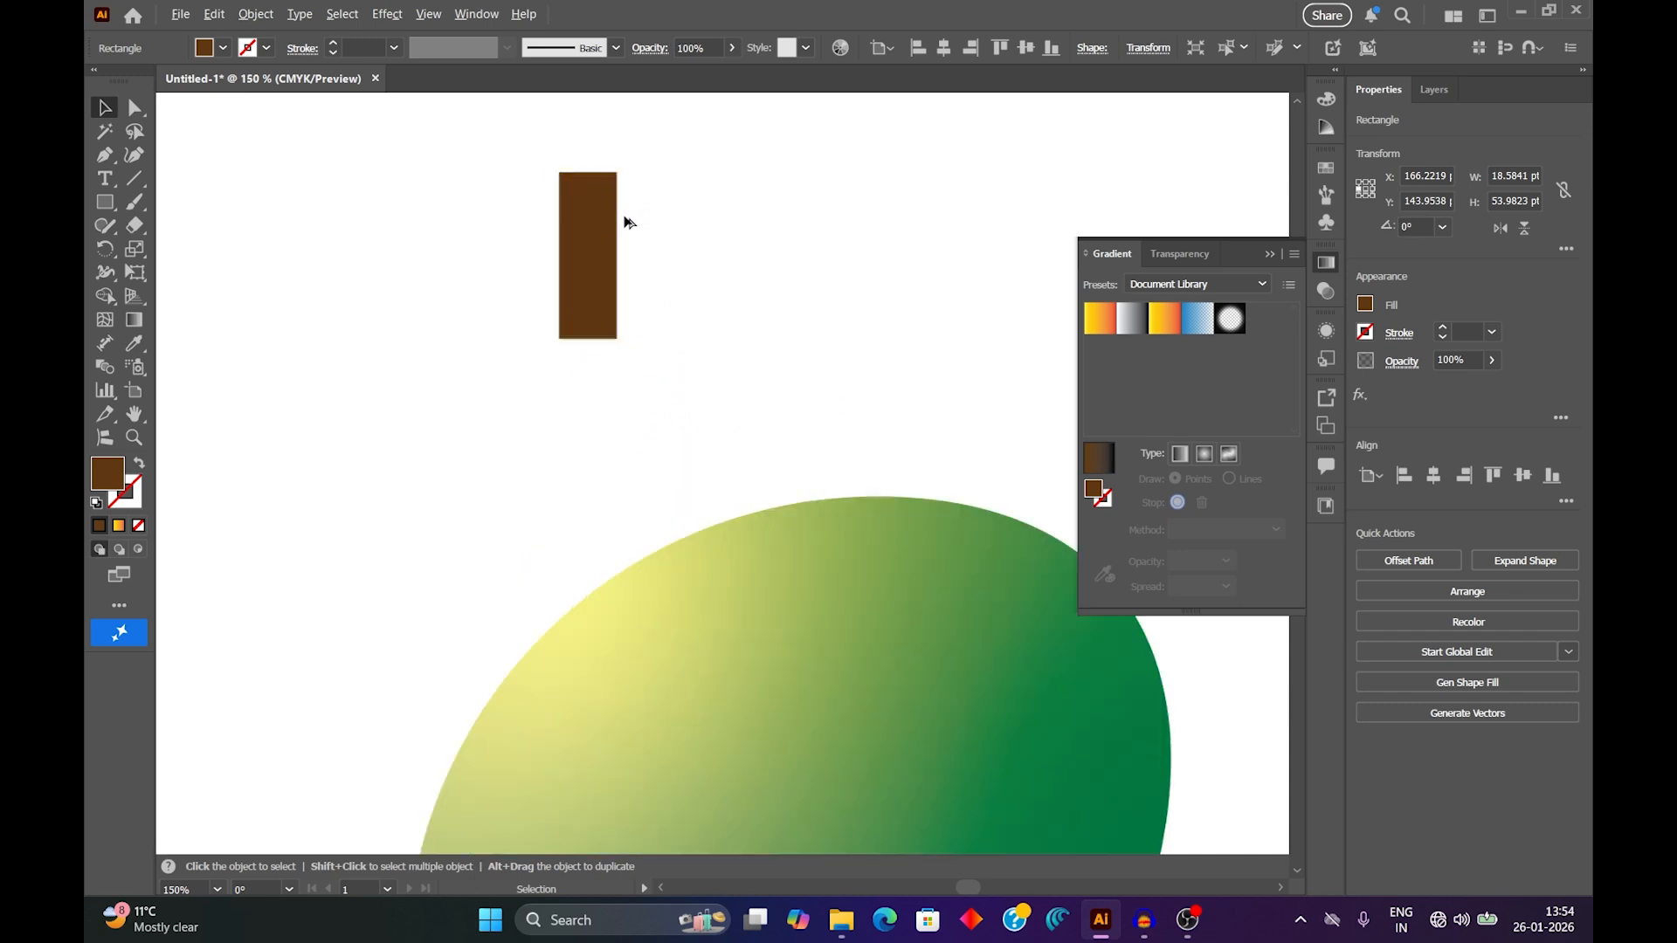
{"action": "scroll", "coordinate": [625, 223], "scroll_direction": "up", "scroll_amount": 1}
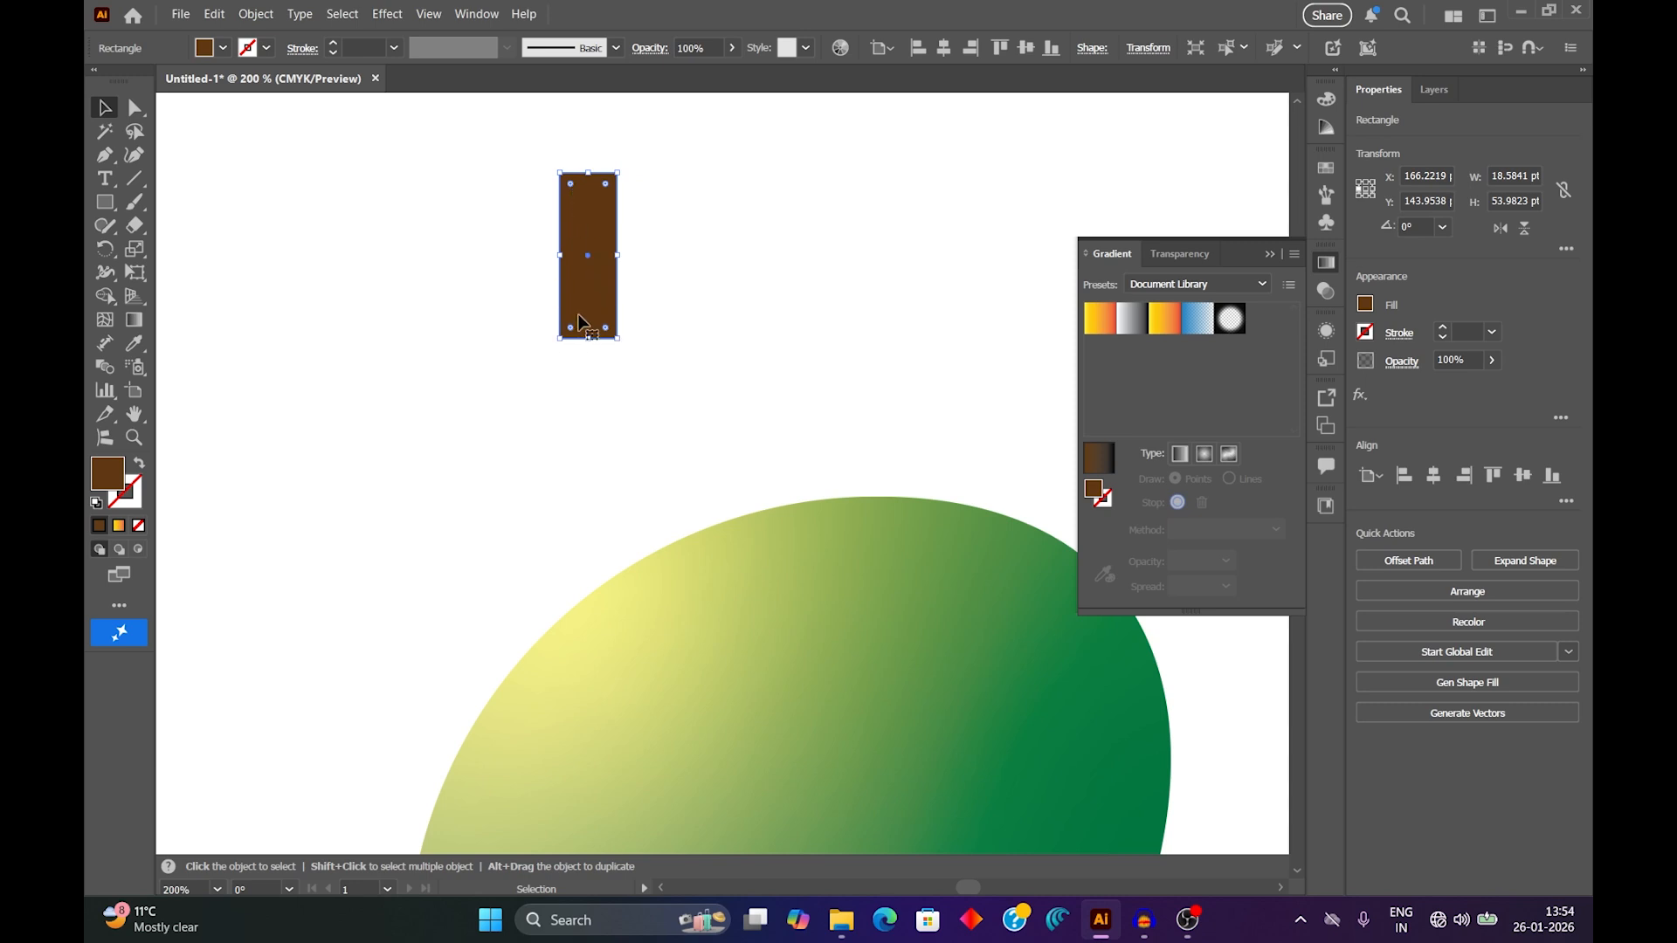
{"action": "left_click_drag", "start_coordinate": [607, 187], "coordinate": [605, 222]}
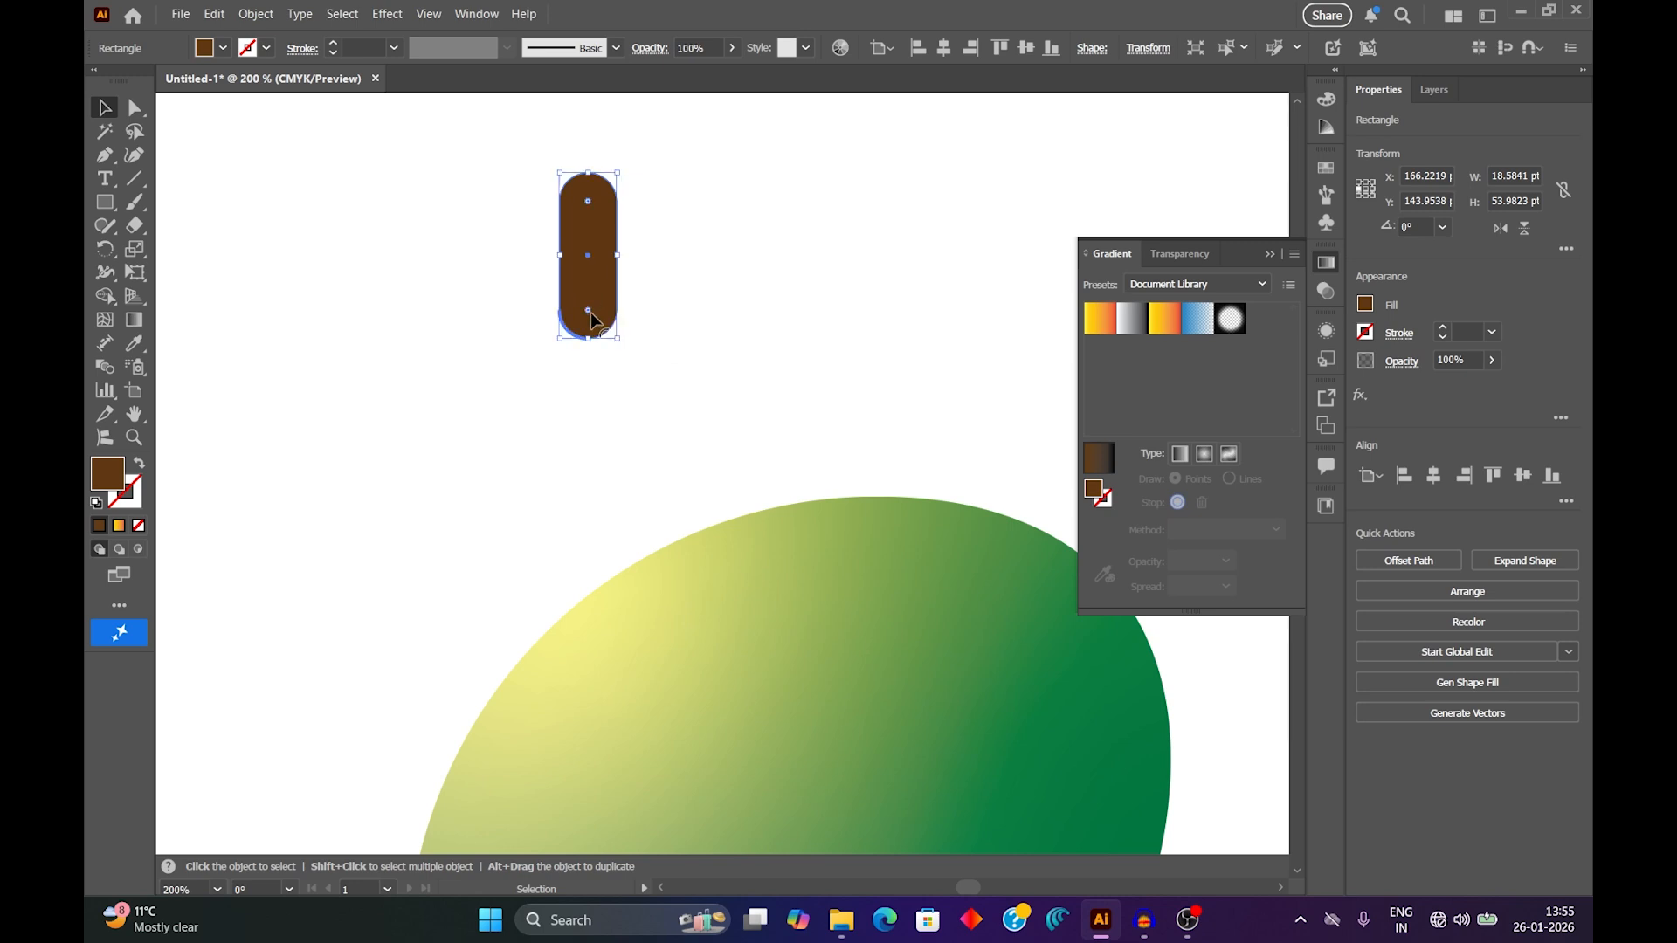
{"action": "left_click", "coordinate": [673, 306]}
{"action": "left_click", "coordinate": [611, 297]}
{"action": "left_click_drag", "start_coordinate": [589, 320], "coordinate": [589, 382]}
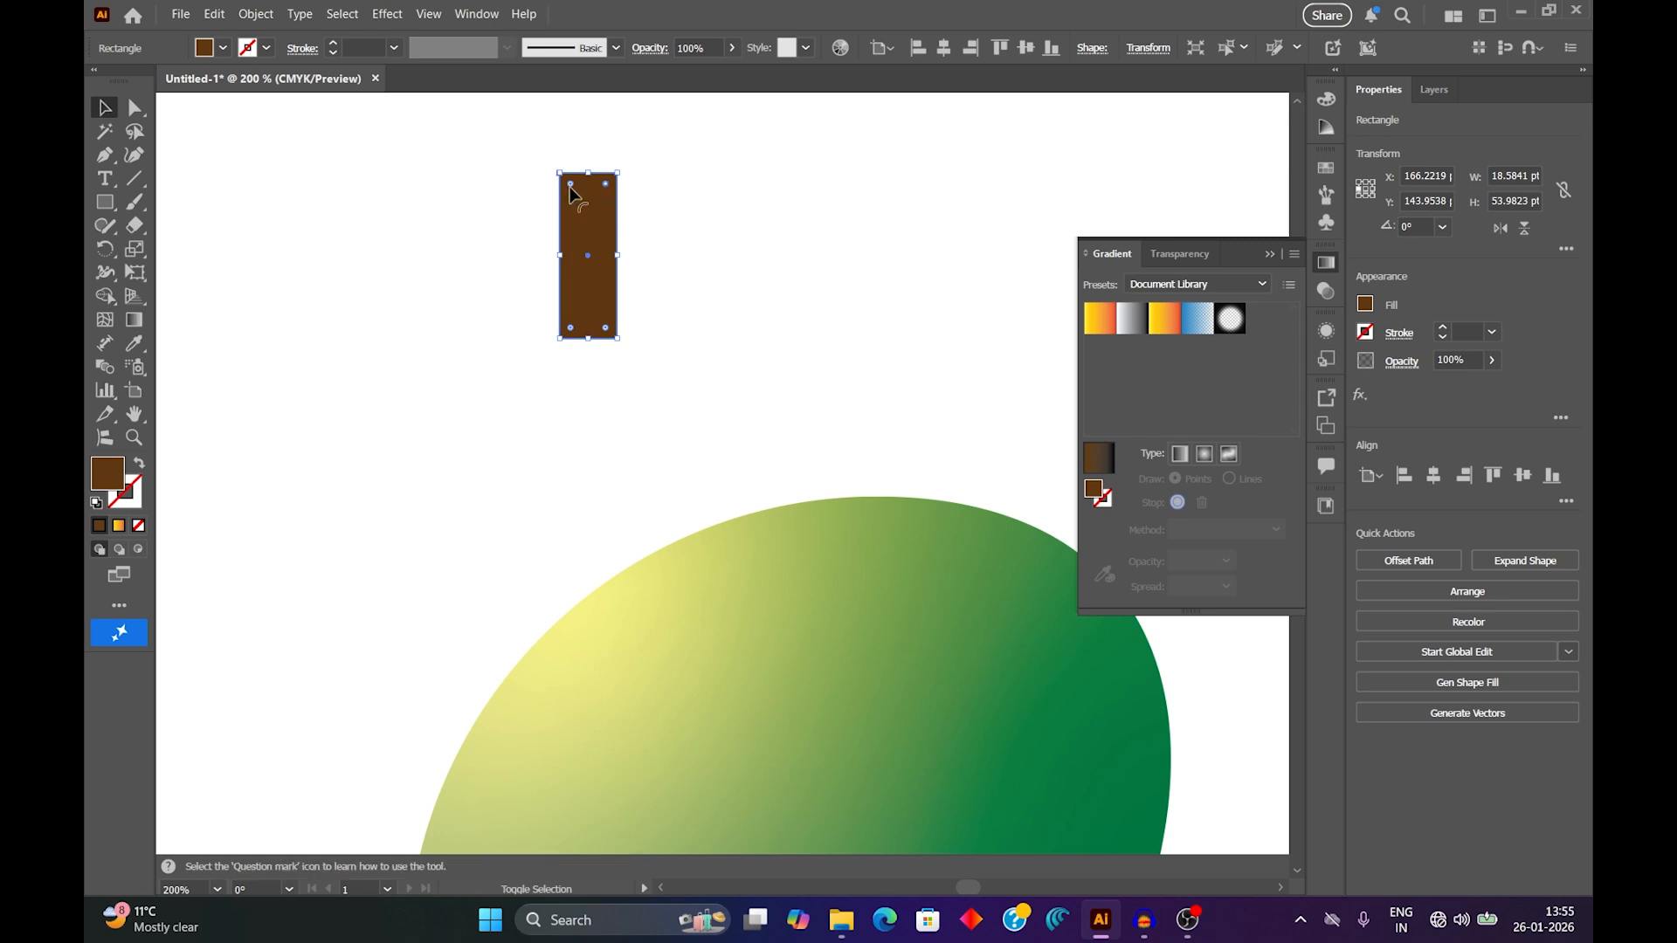
Fully round only the top two corners of the brown rectangle and deselect it.
{"action": "left_click_drag", "start_coordinate": [601, 196], "coordinate": [601, 236]}
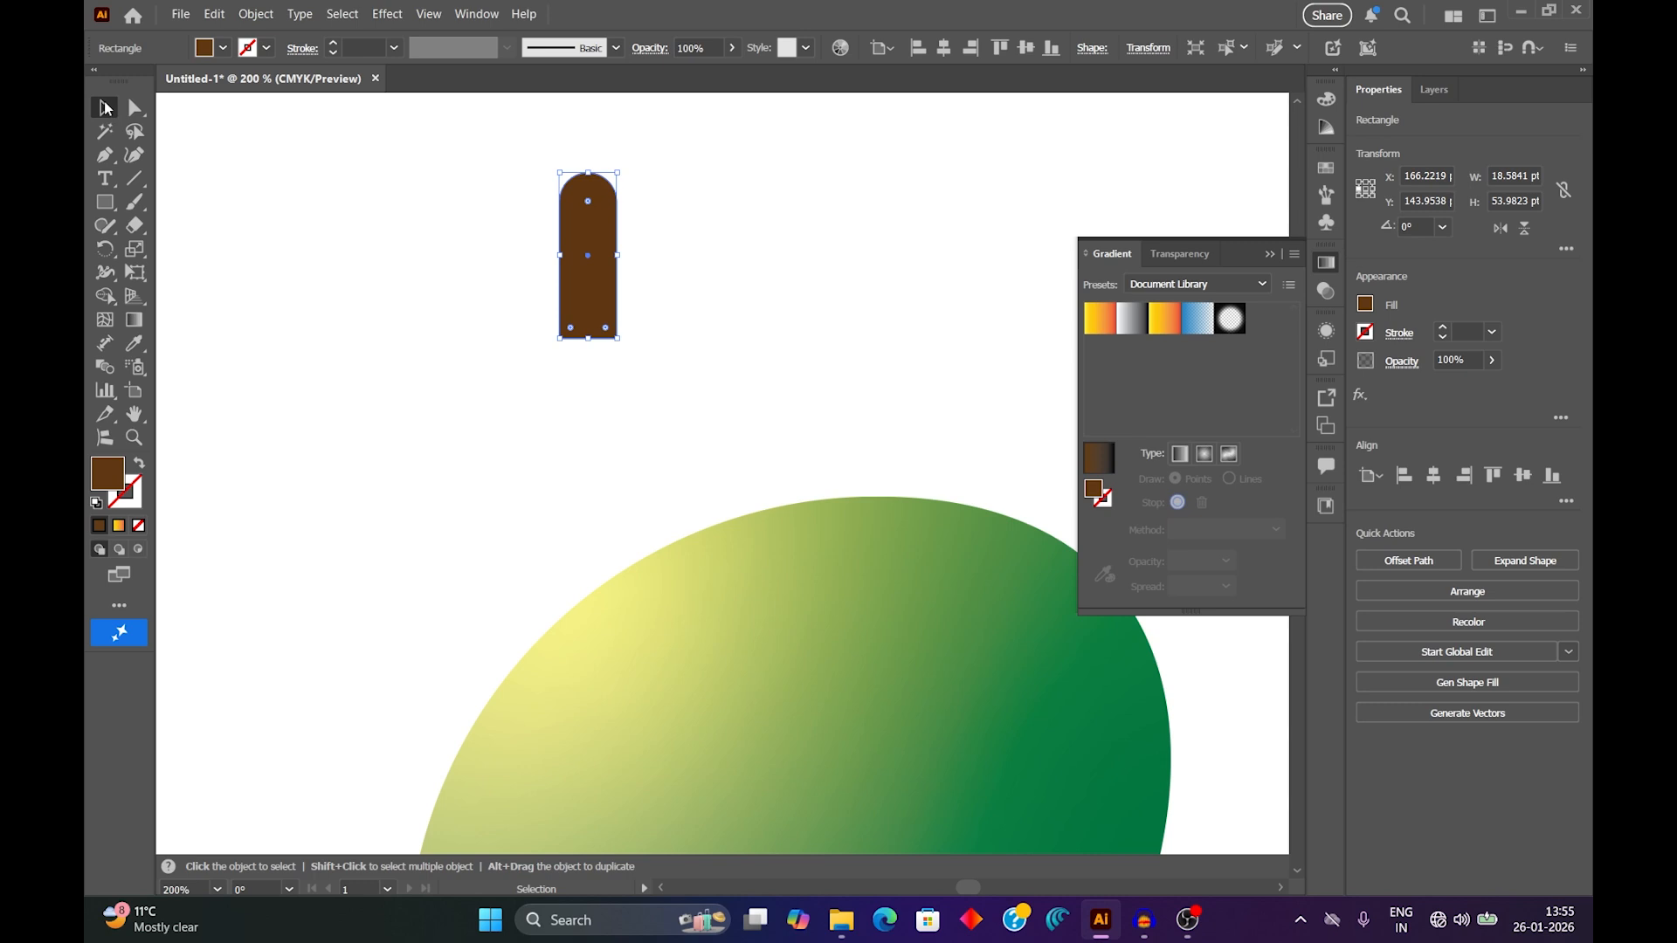
{"action": "left_click", "coordinate": [455, 311]}
{"action": "scroll", "coordinate": [706, 458], "scroll_direction": "down", "scroll_amount": 2}
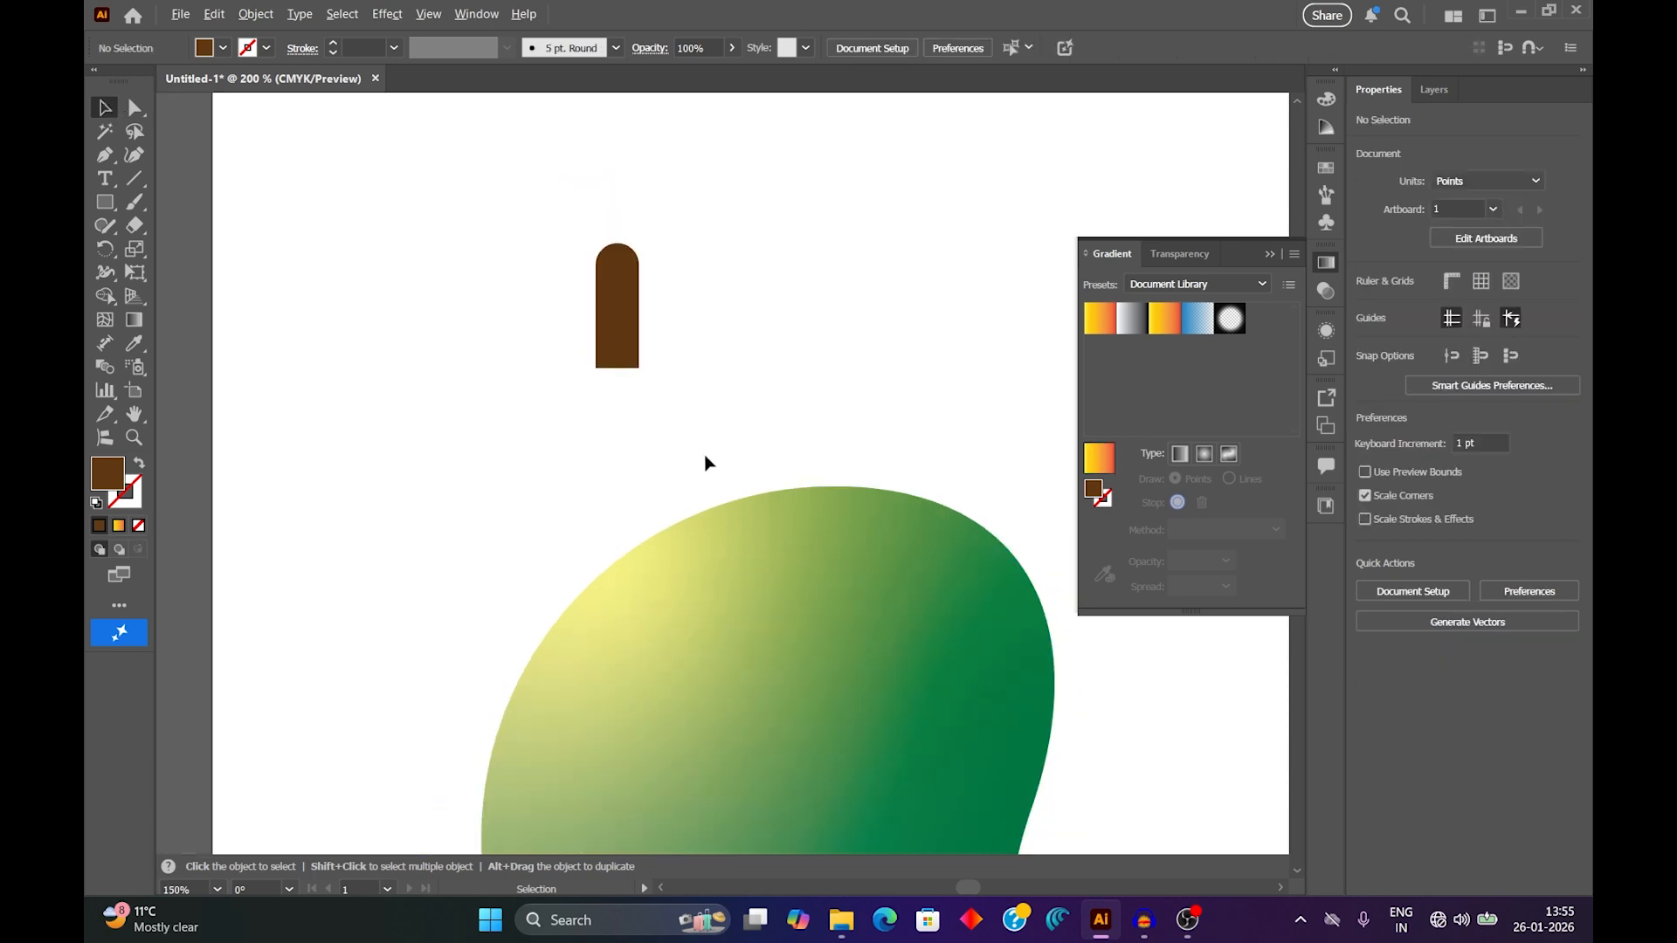
{"action": "left_click_drag", "start_coordinate": [850, 417], "coordinate": [741, 258]}
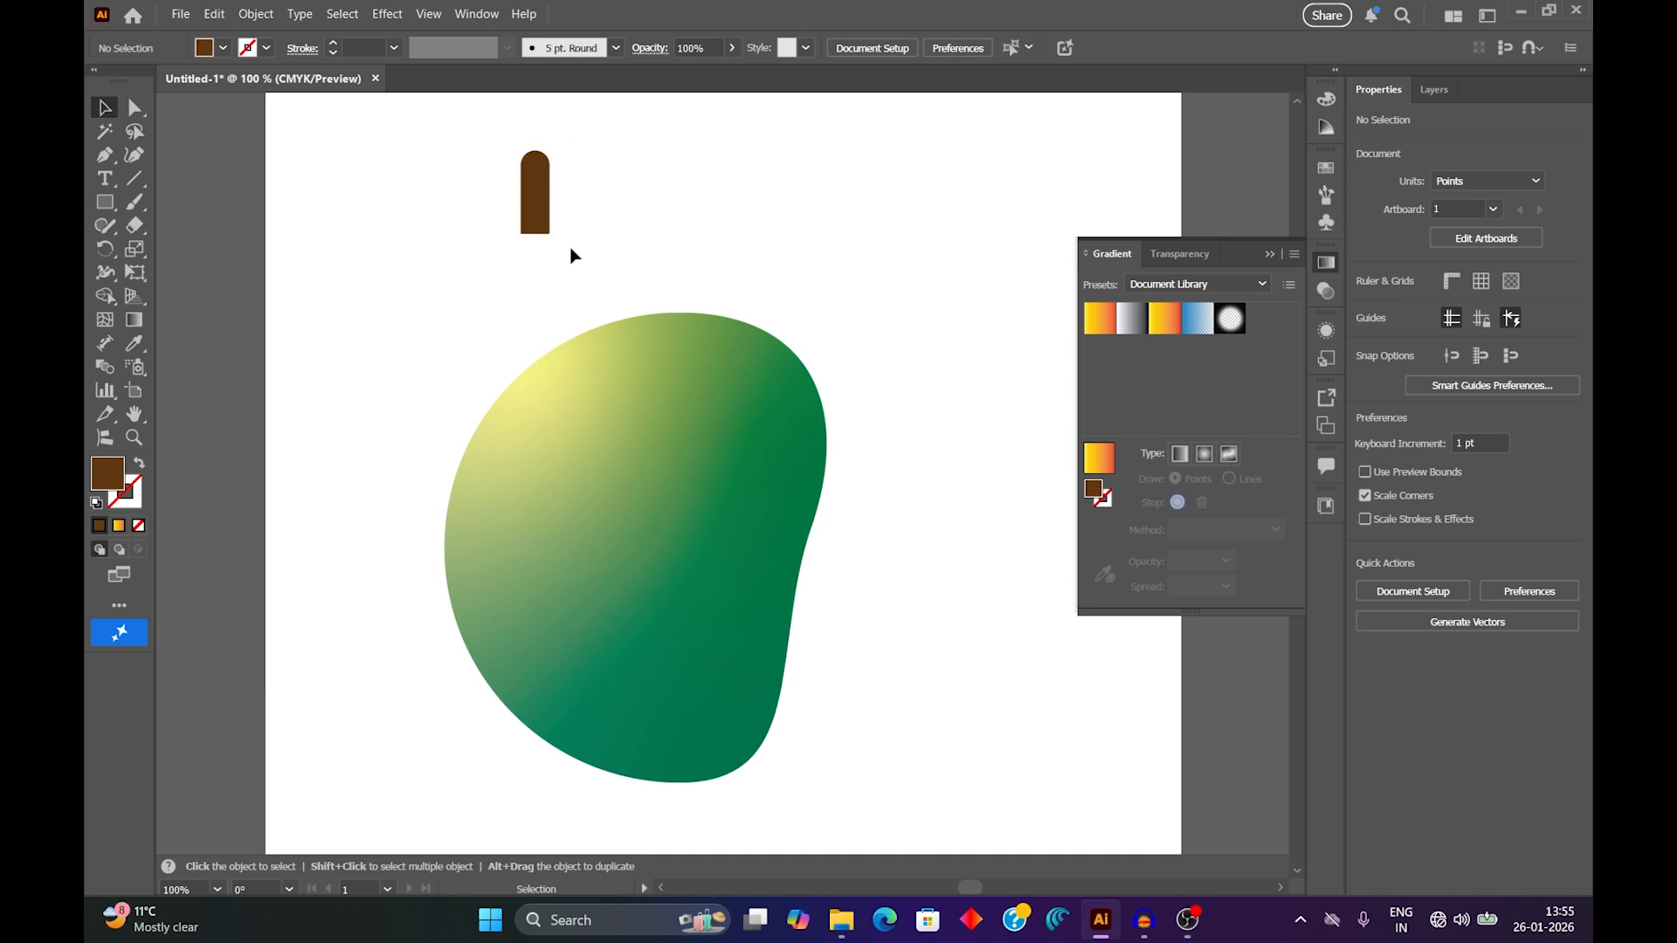
Narrow the brown stem by nudging its right-side anchor points left until the shape is about 10.7 pt wide.
{"action": "left_click", "coordinate": [134, 107]}
{"action": "left_click_drag", "start_coordinate": [581, 121], "coordinate": [541, 268]}
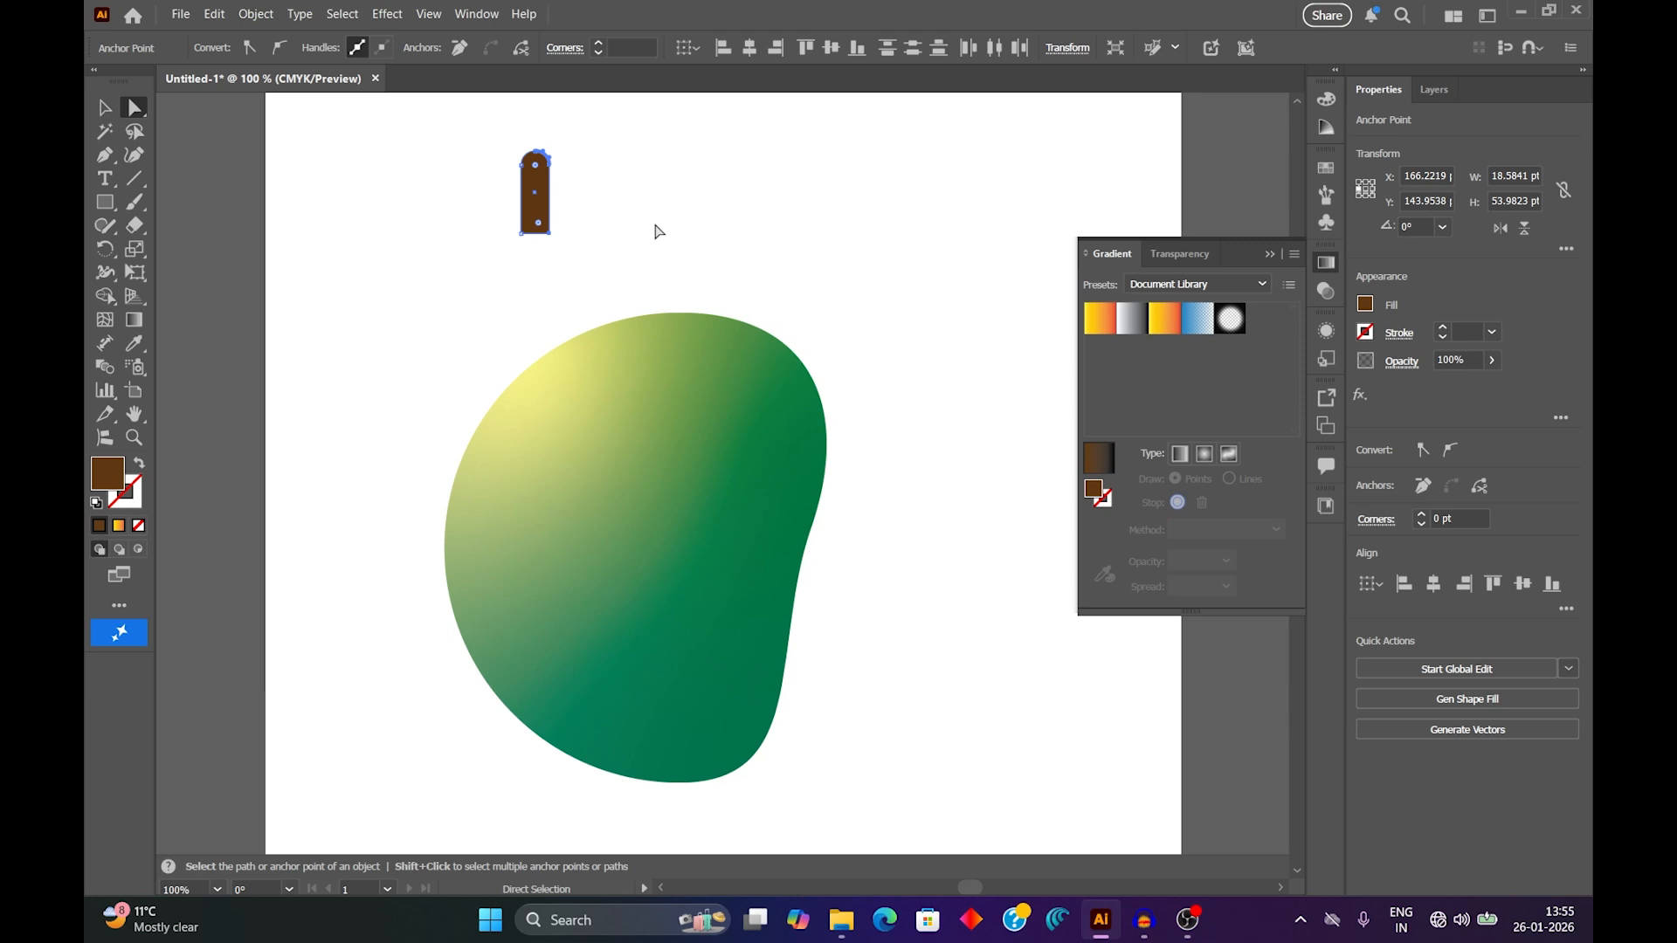
{"action": "key", "text": "Left"}
{"action": "key", "text": "Left"}
{"action": "key", "text": "Left"}
{"action": "key", "text": "Left"}
{"action": "key", "text": "Left"}
{"action": "key", "text": "Left"}
{"action": "key", "text": "Left"}
{"action": "key", "text": "Left"}
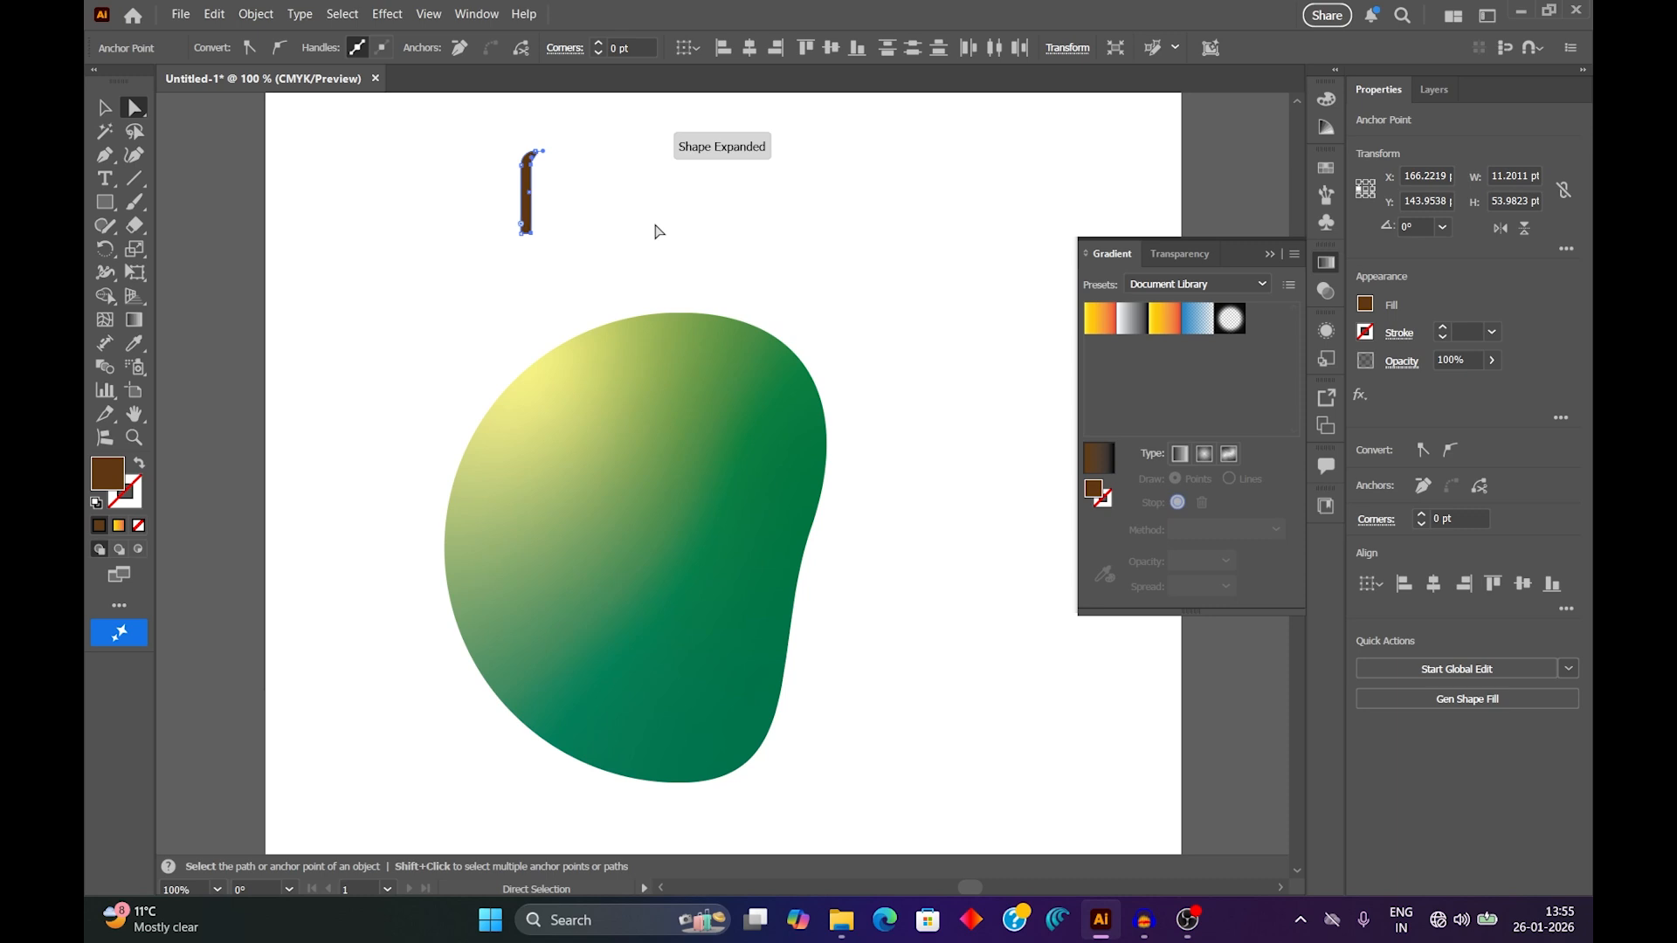
{"action": "key", "text": "Left"}
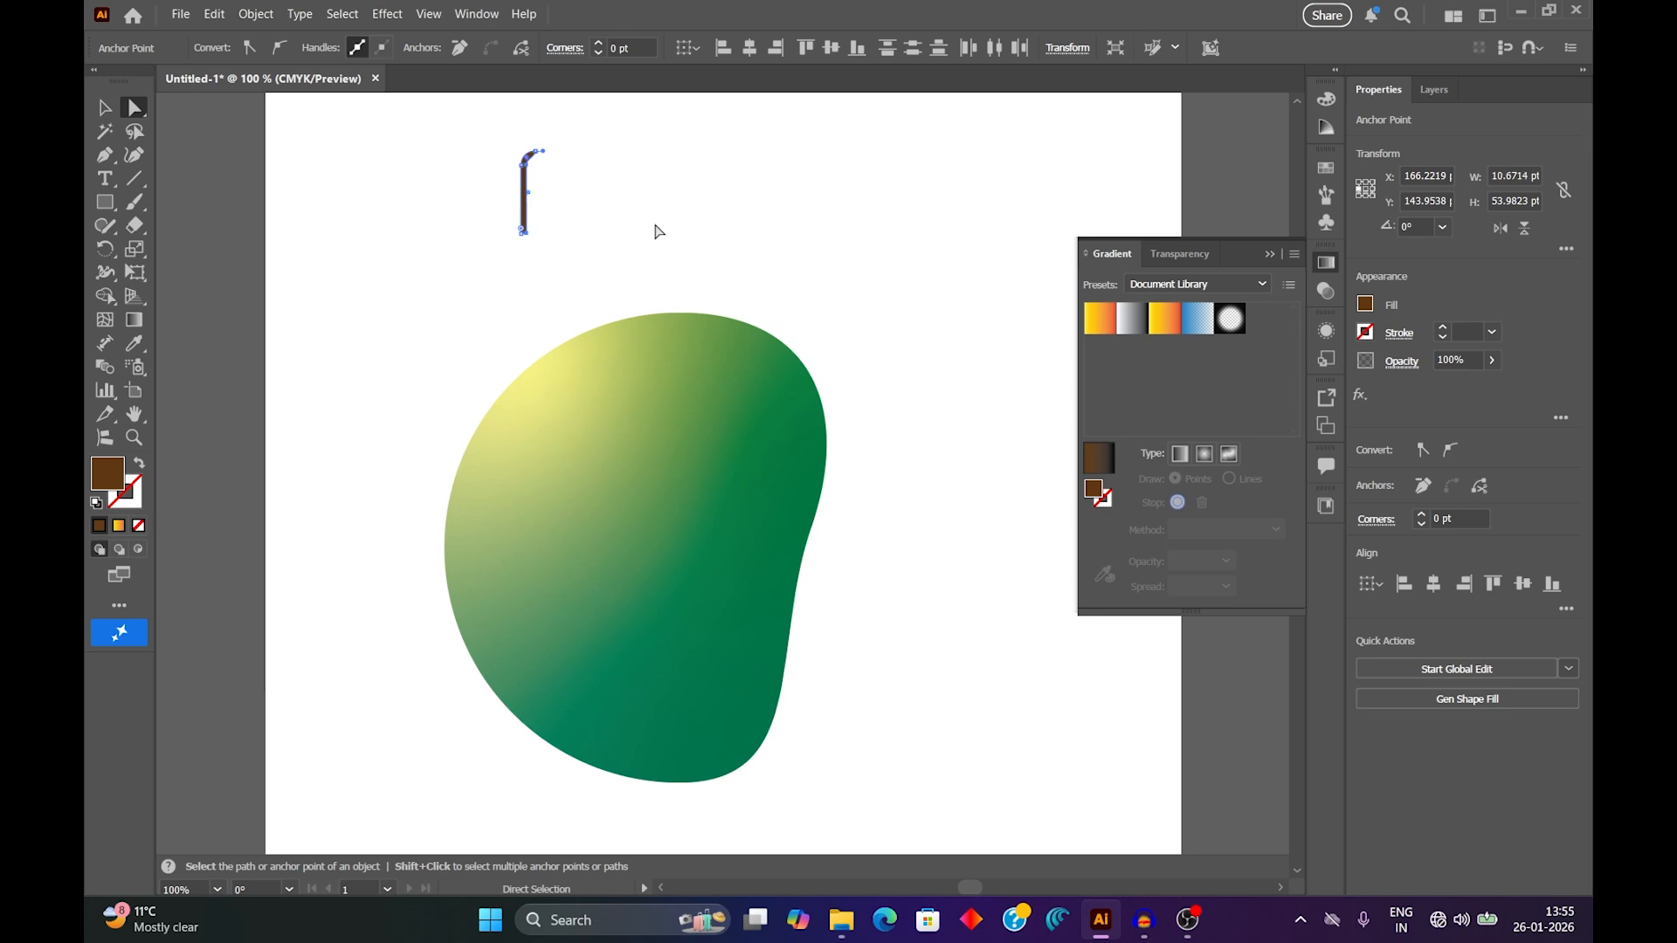
Shorten the stem to about 37 pt high by nudging its bottom anchor points upward.
{"action": "left_click", "coordinate": [660, 231]}
{"action": "left_click_drag", "start_coordinate": [553, 250], "coordinate": [479, 210]}
{"action": "key", "text": "Up"}
{"action": "key", "text": "Up"}
{"action": "key", "text": "Up"}
{"action": "key", "text": "Up"}
{"action": "key", "text": "Up"}
{"action": "key", "text": "Up"}
Move the stem onto the fruit's top edge at about X 280, Y 214 pt and stack it behind the fruit.
{"action": "left_click", "coordinate": [103, 111]}
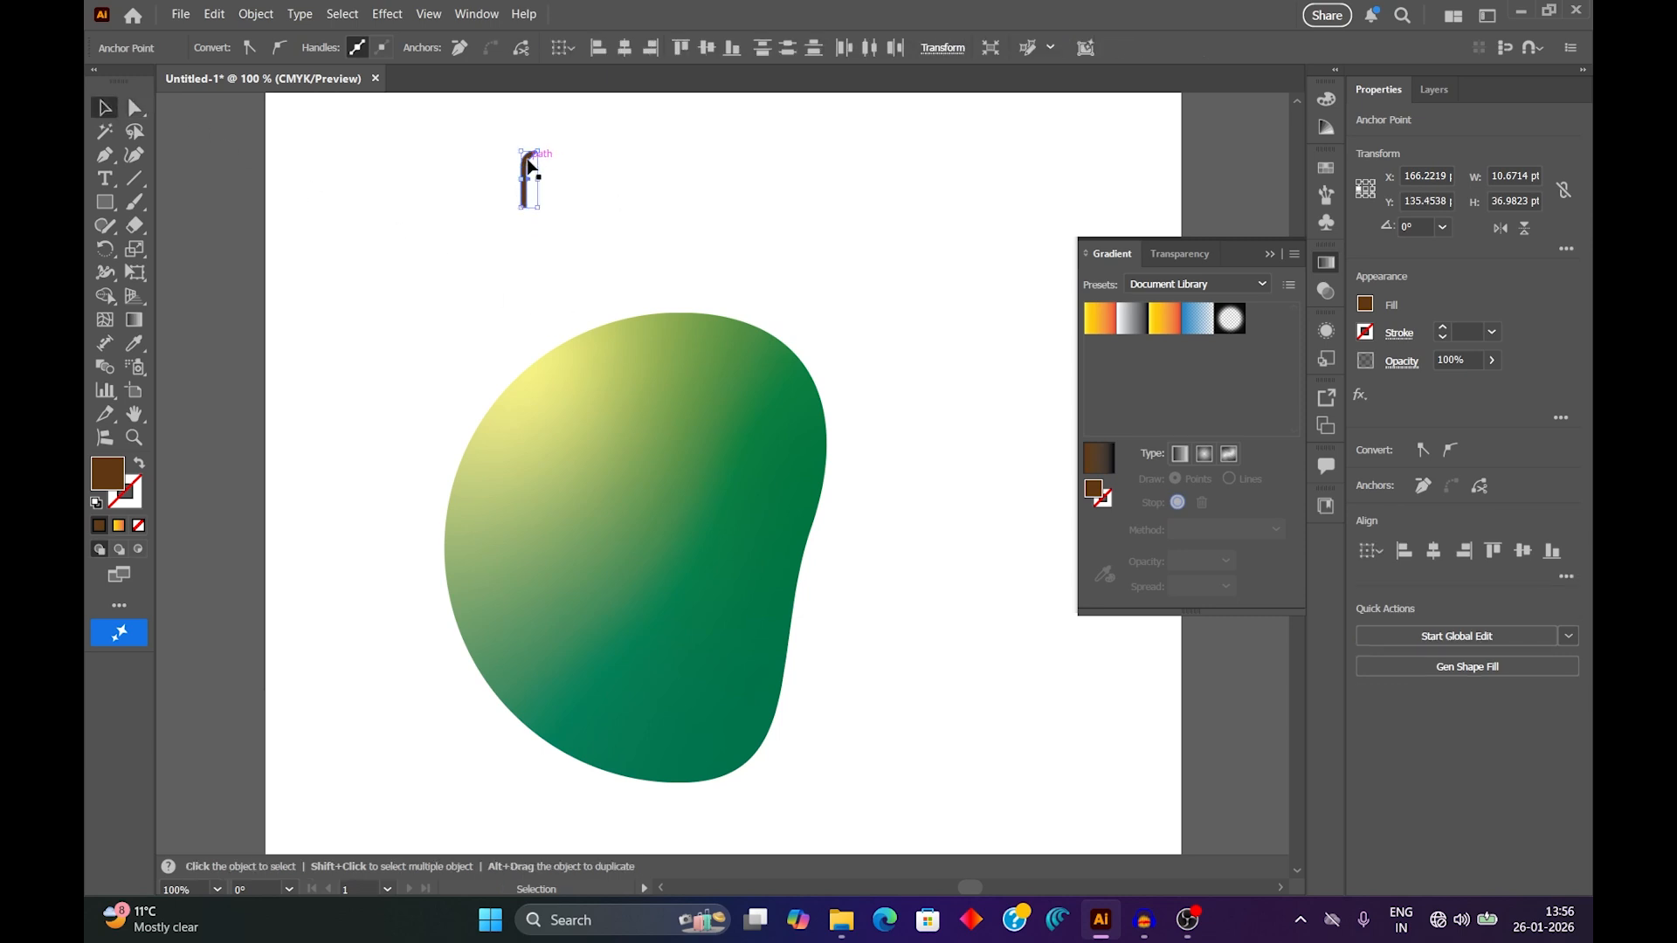
{"action": "left_click_drag", "start_coordinate": [527, 161], "coordinate": [704, 282]}
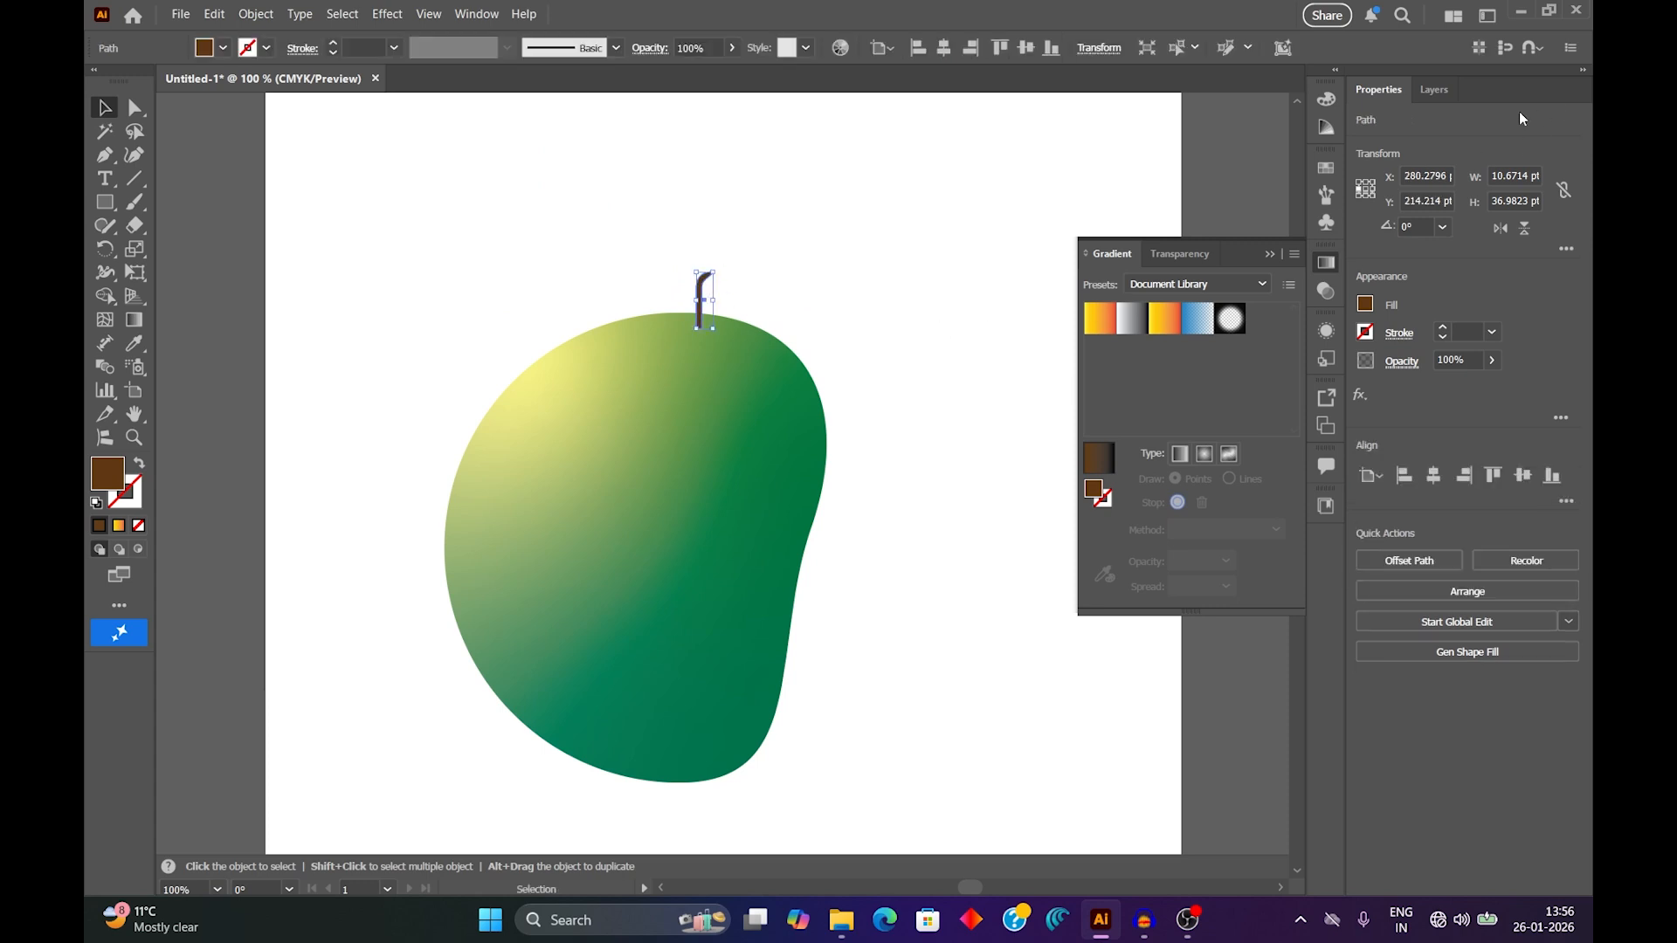
{"action": "left_click", "coordinate": [1436, 90]}
{"action": "left_click", "coordinate": [1409, 155]}
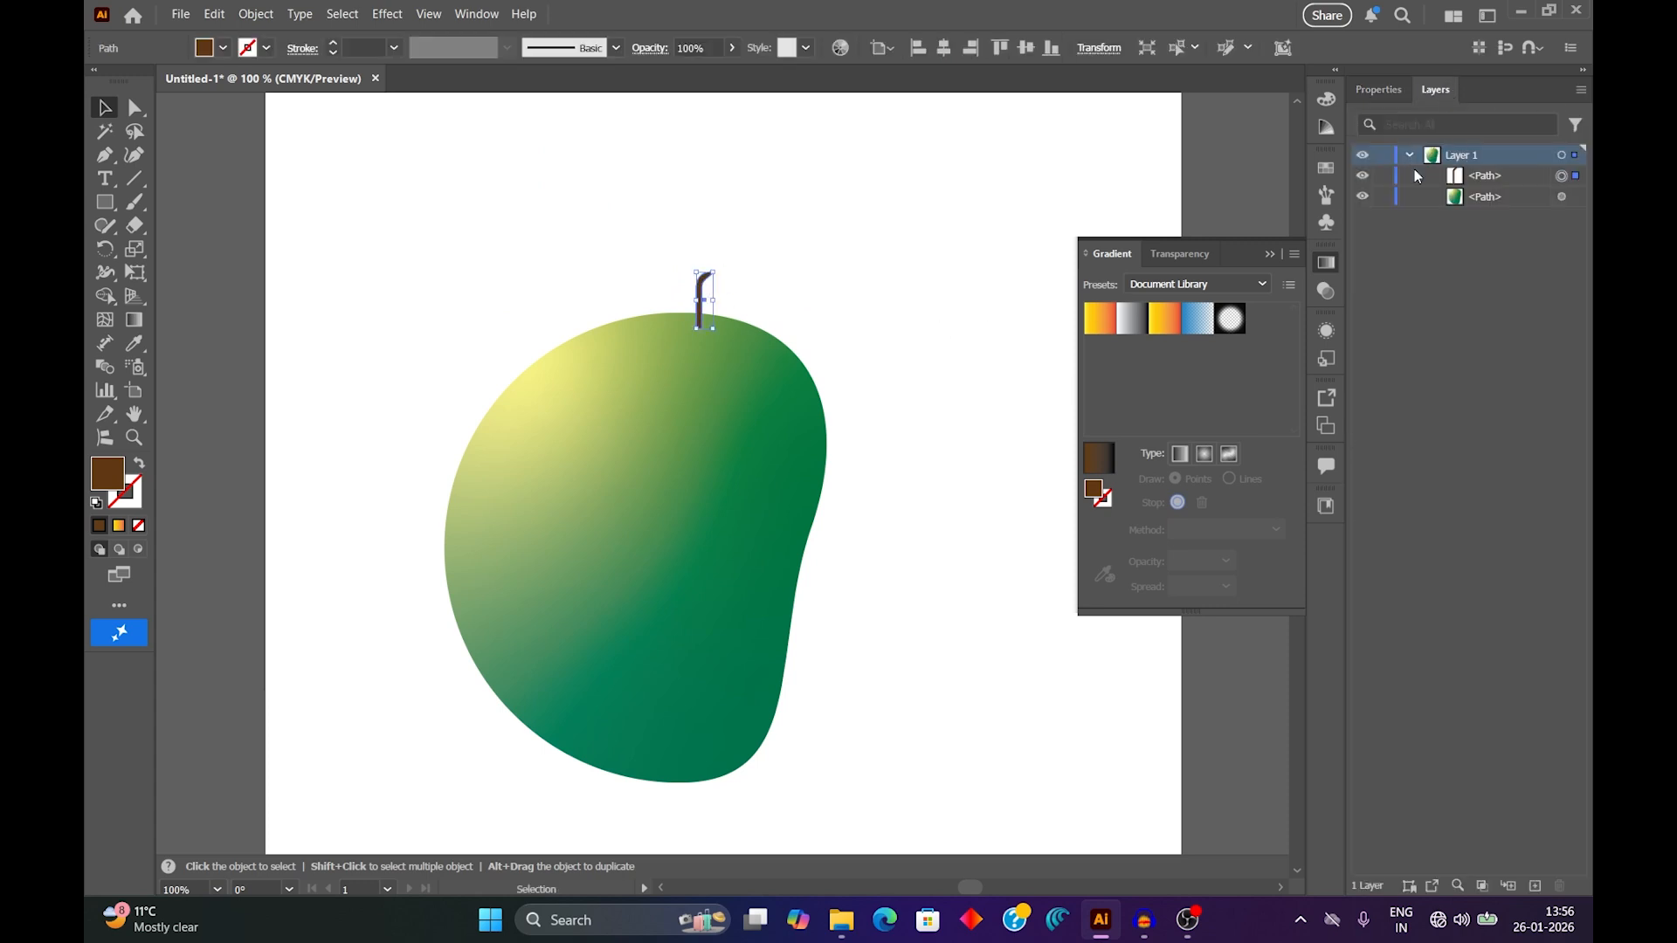
{"action": "left_click", "coordinate": [1499, 180]}
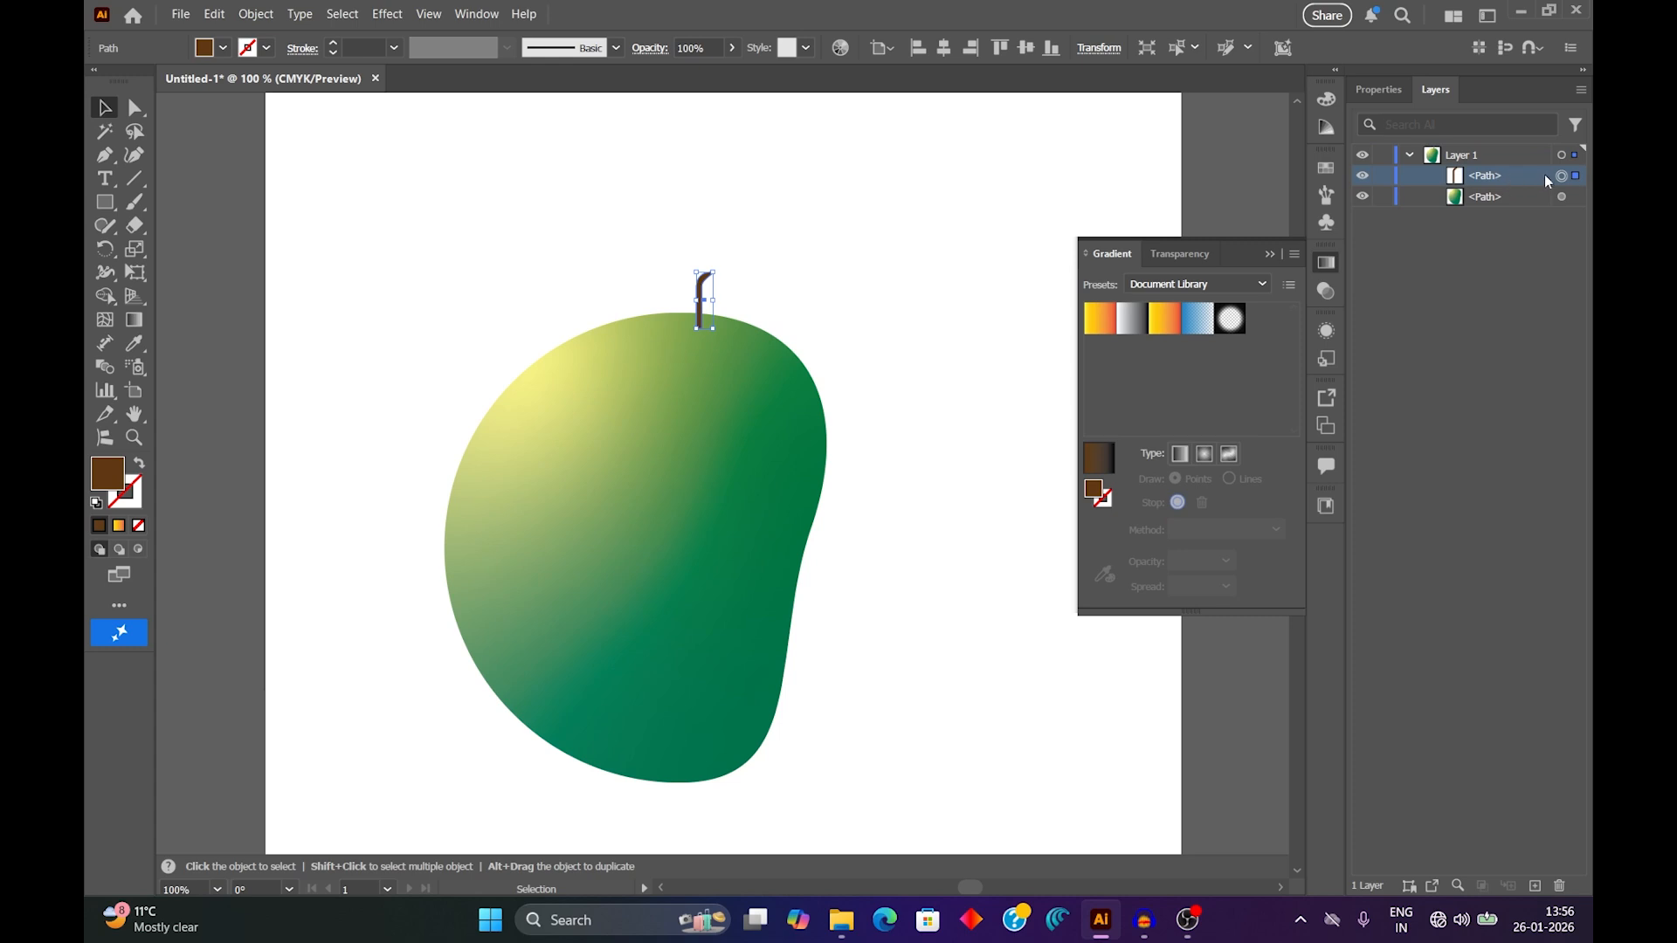
{"action": "left_click_drag", "start_coordinate": [1544, 175], "coordinate": [1499, 221]}
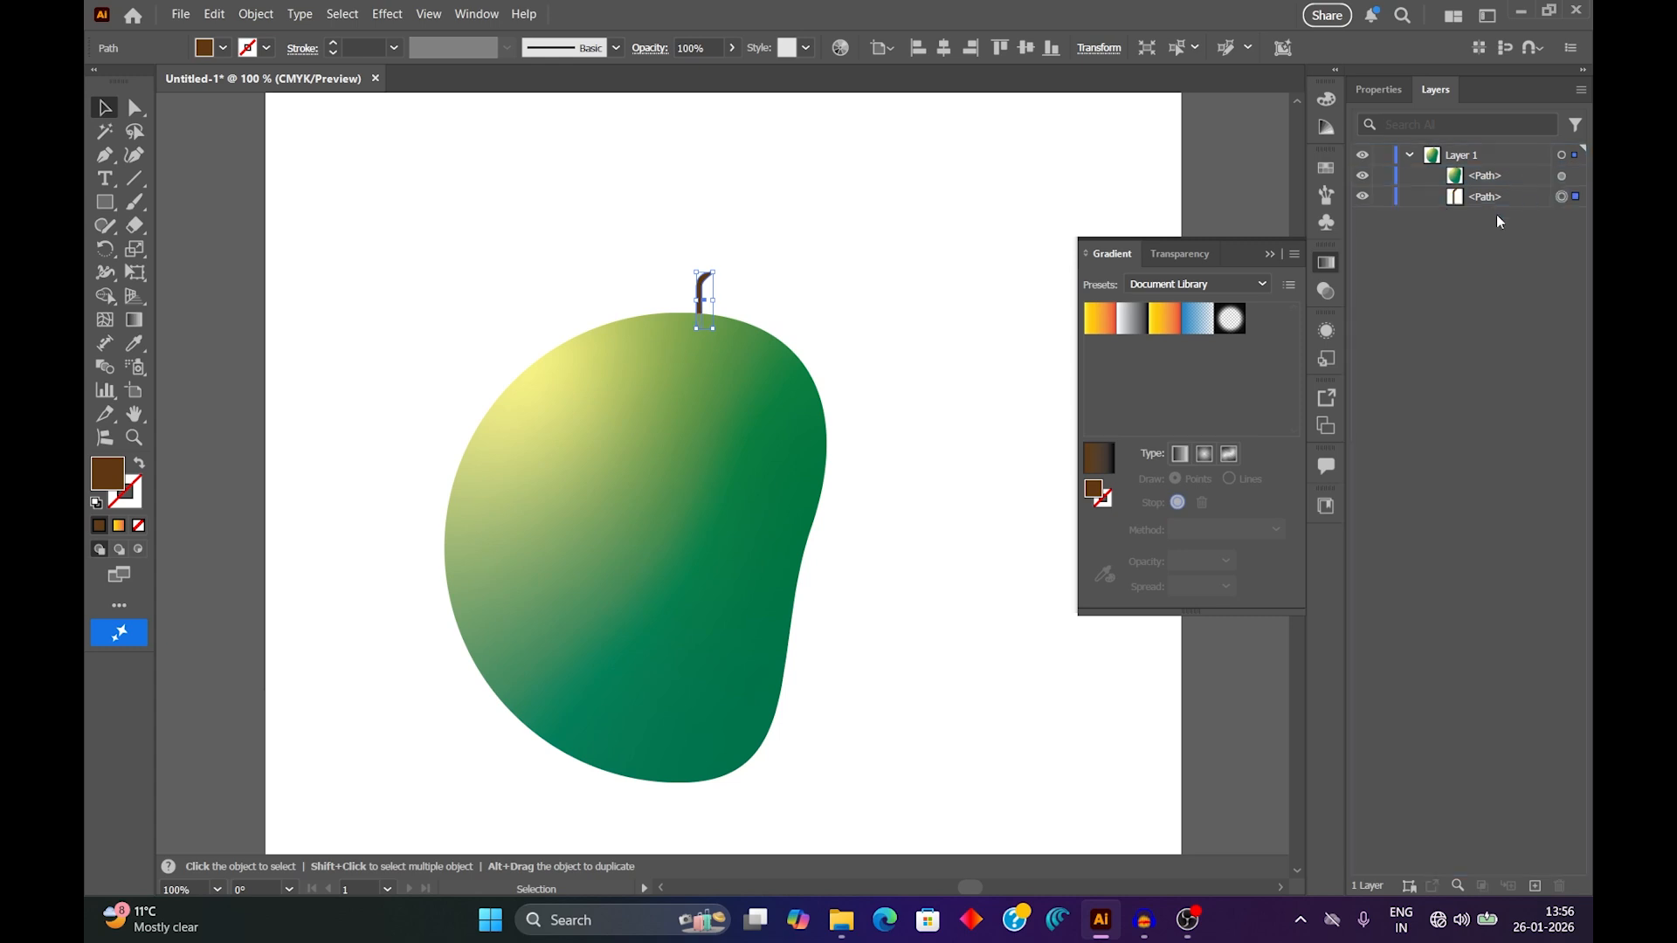
{"action": "left_click", "coordinate": [936, 318]}
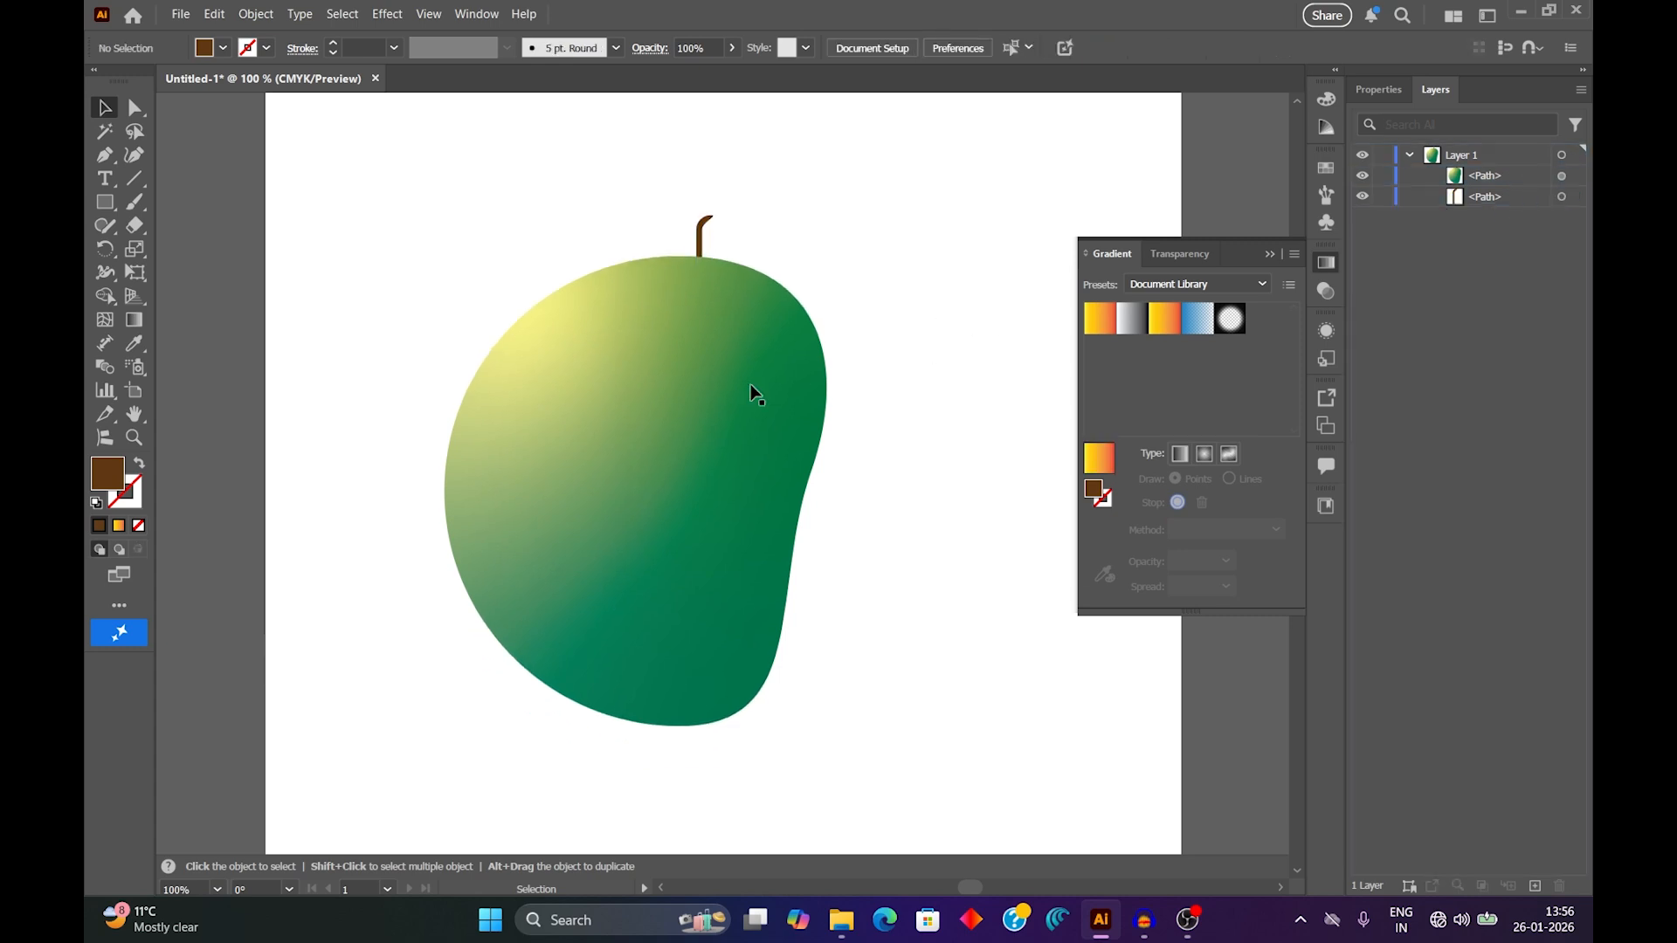
Draw a tall brown ellipse about 189 pt high to the right of the fruit.
{"action": "left_click", "coordinate": [105, 202]}
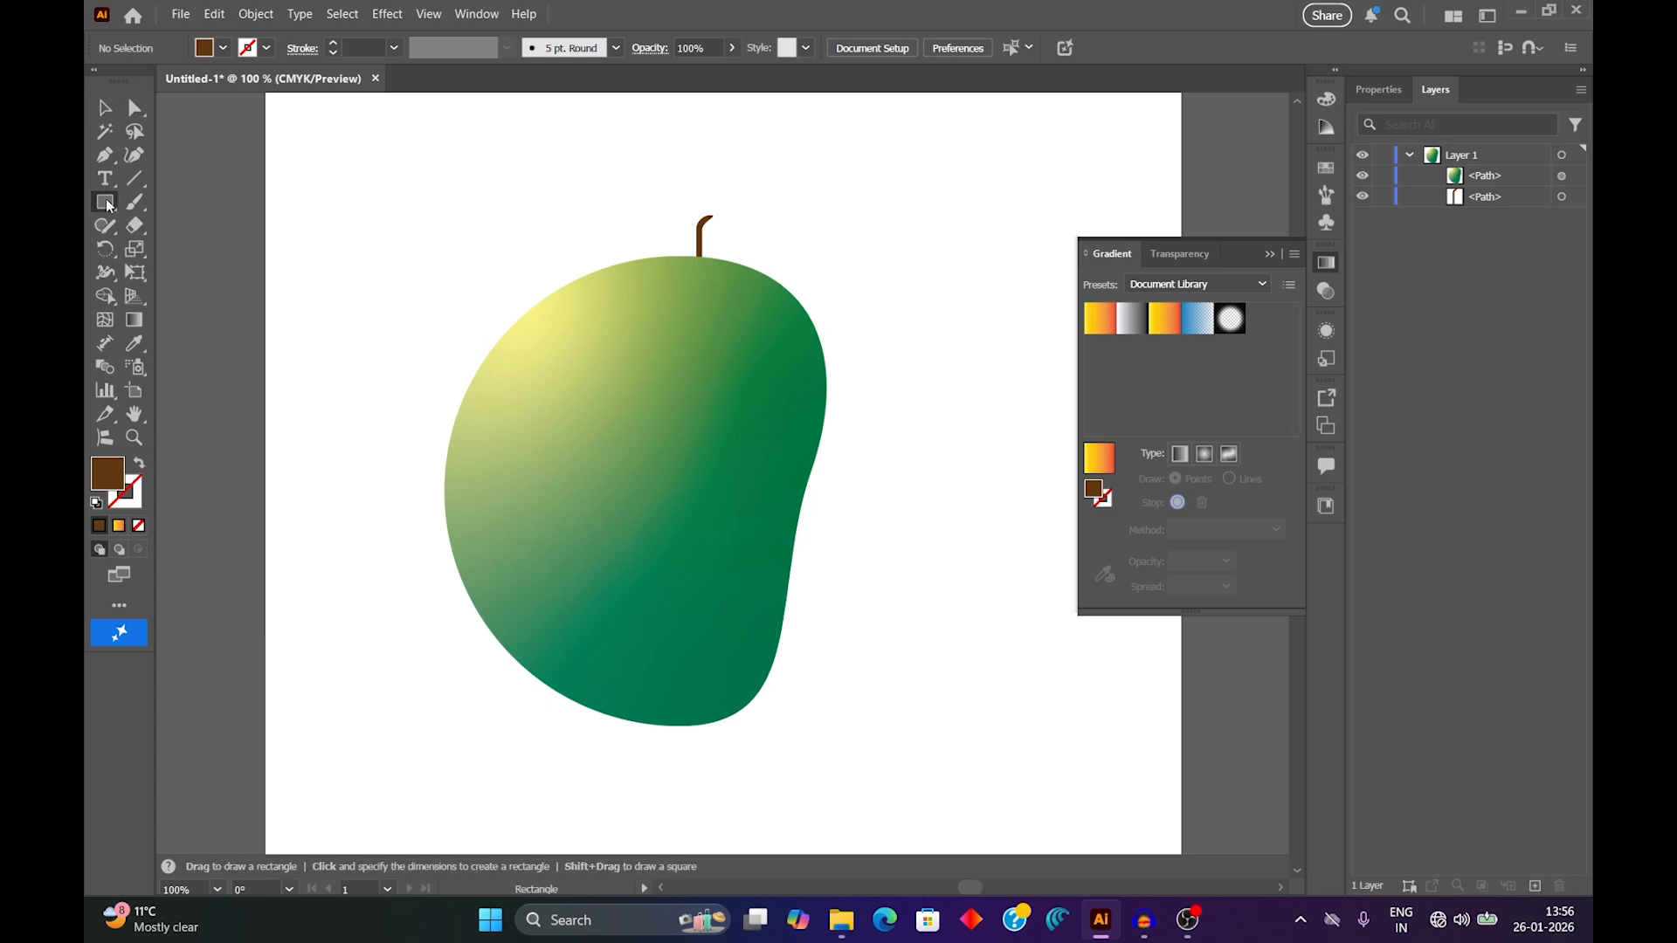
{"action": "left_click", "coordinate": [183, 250]}
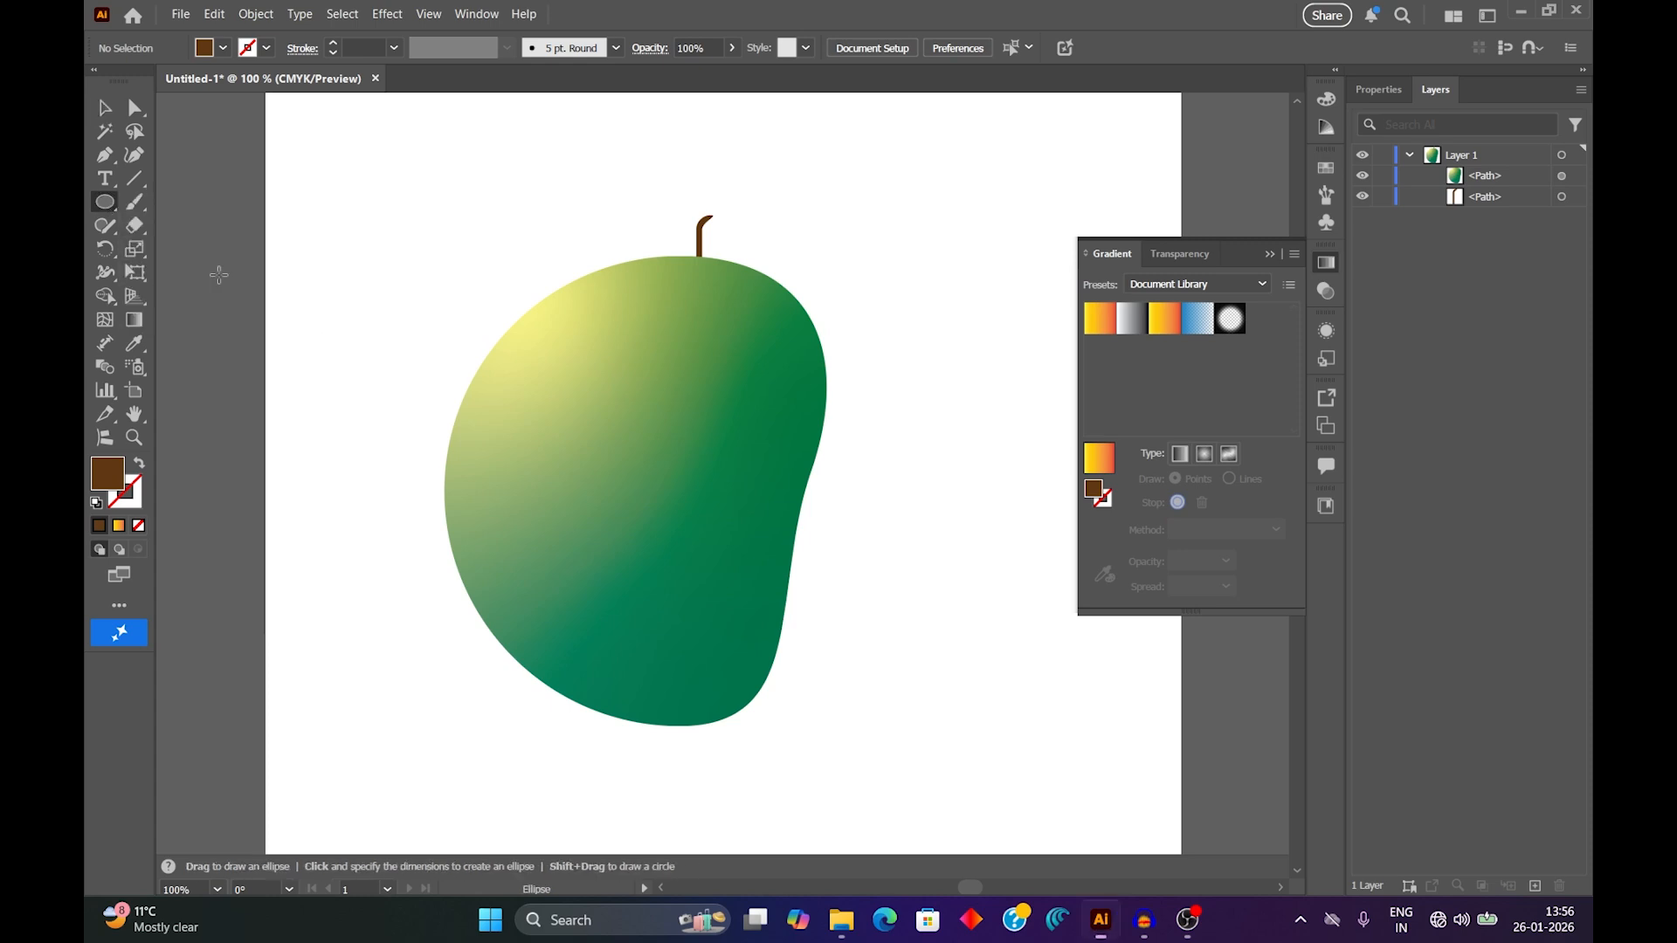
{"action": "left_click_drag", "start_coordinate": [843, 231], "coordinate": [991, 523]}
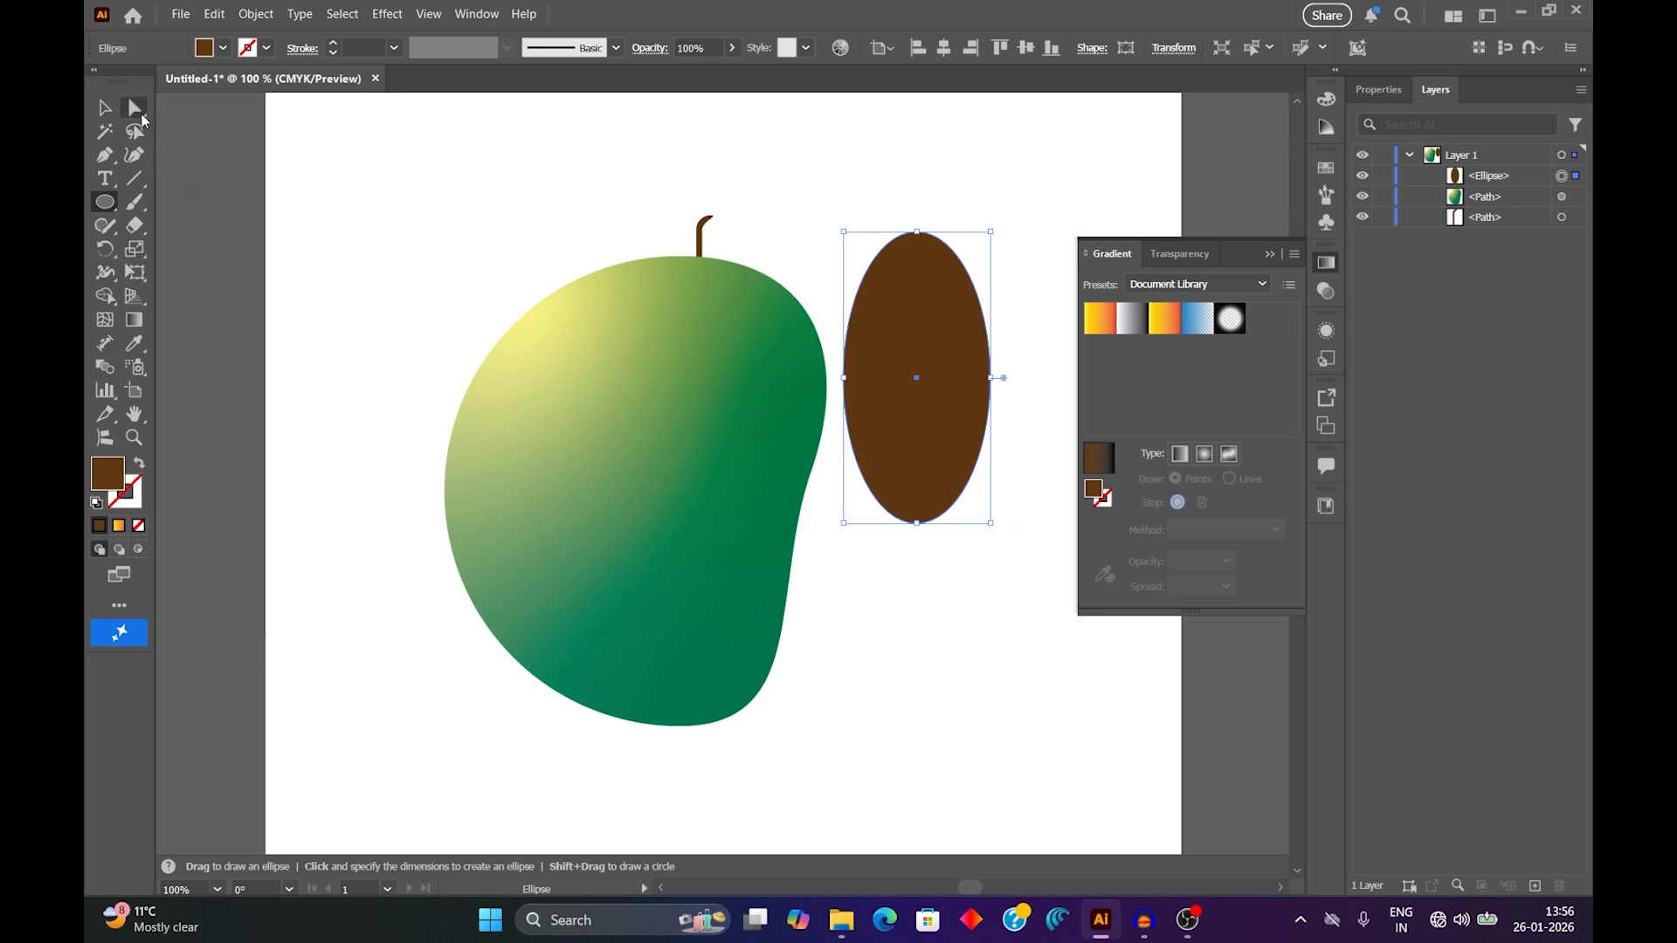
Narrow the ellipse to about 71 pt wide by moving its right and left anchor points.
{"action": "key", "text": "a"}
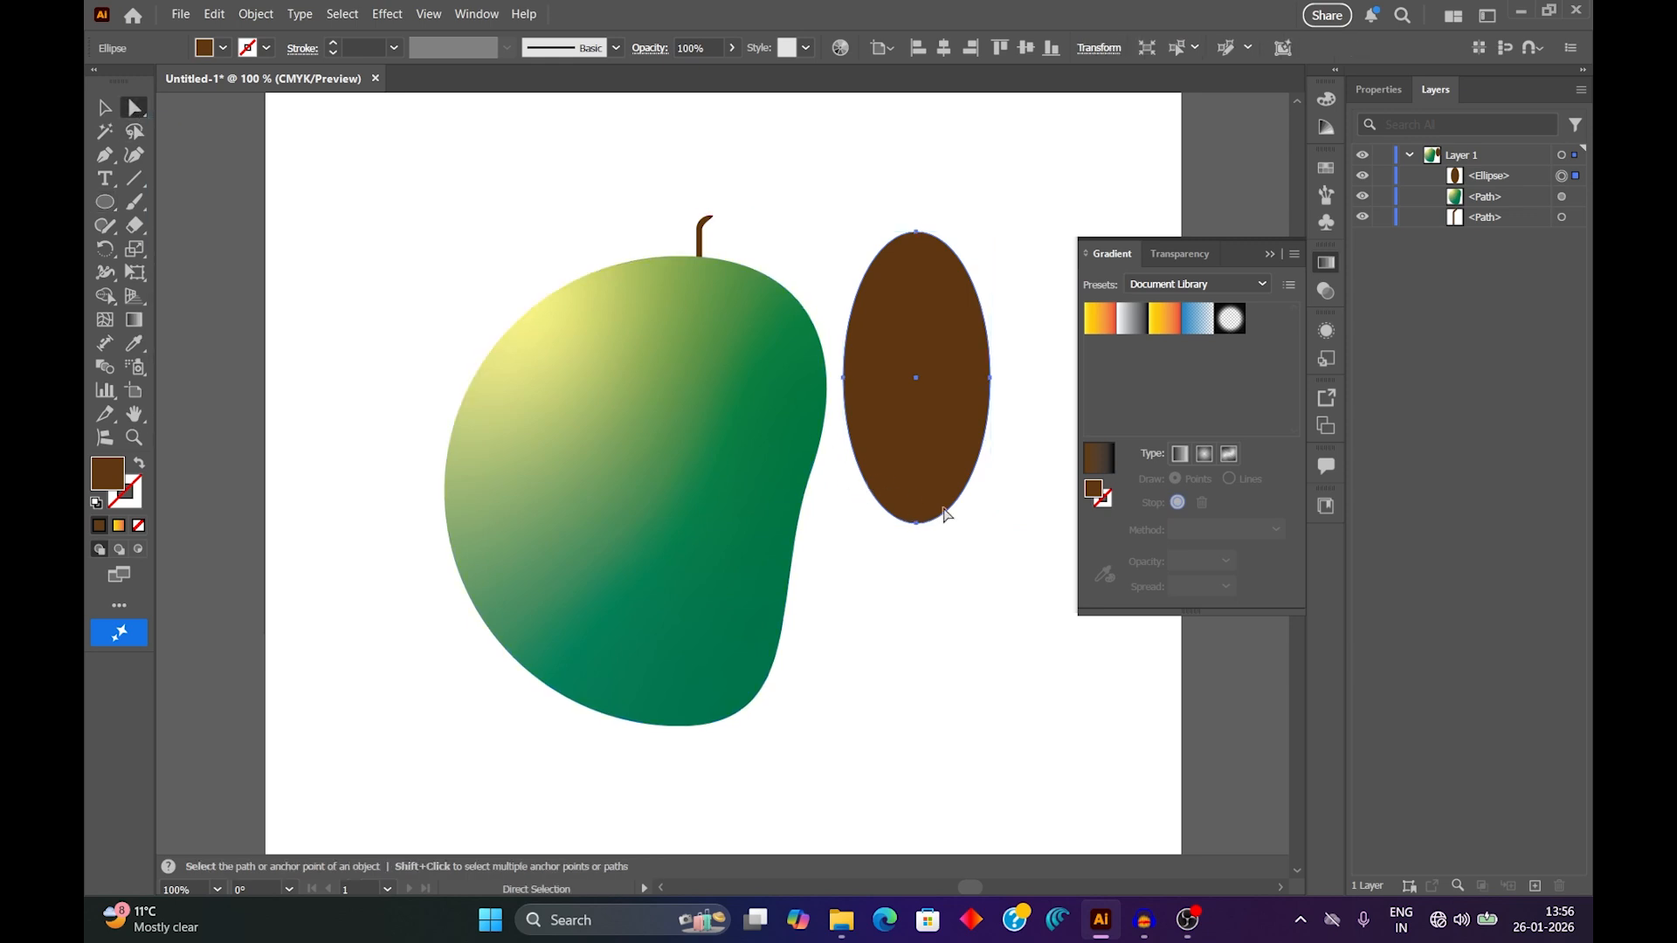
{"action": "left_click_drag", "start_coordinate": [992, 379], "coordinate": [972, 381]}
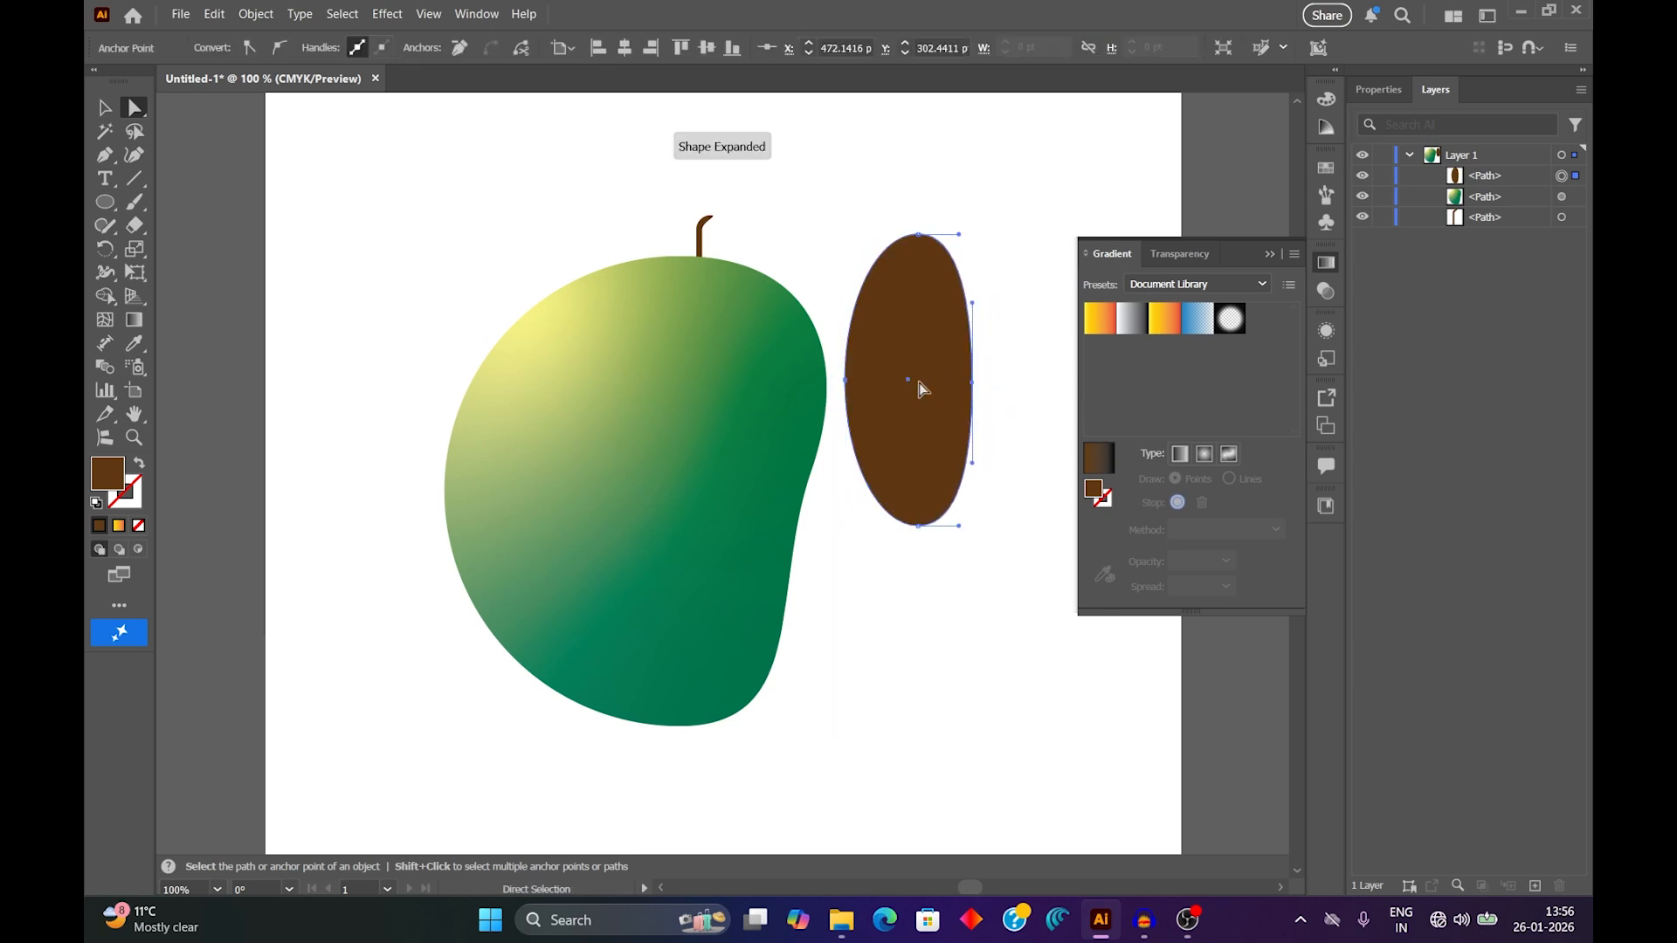
{"action": "left_click", "coordinate": [845, 381]}
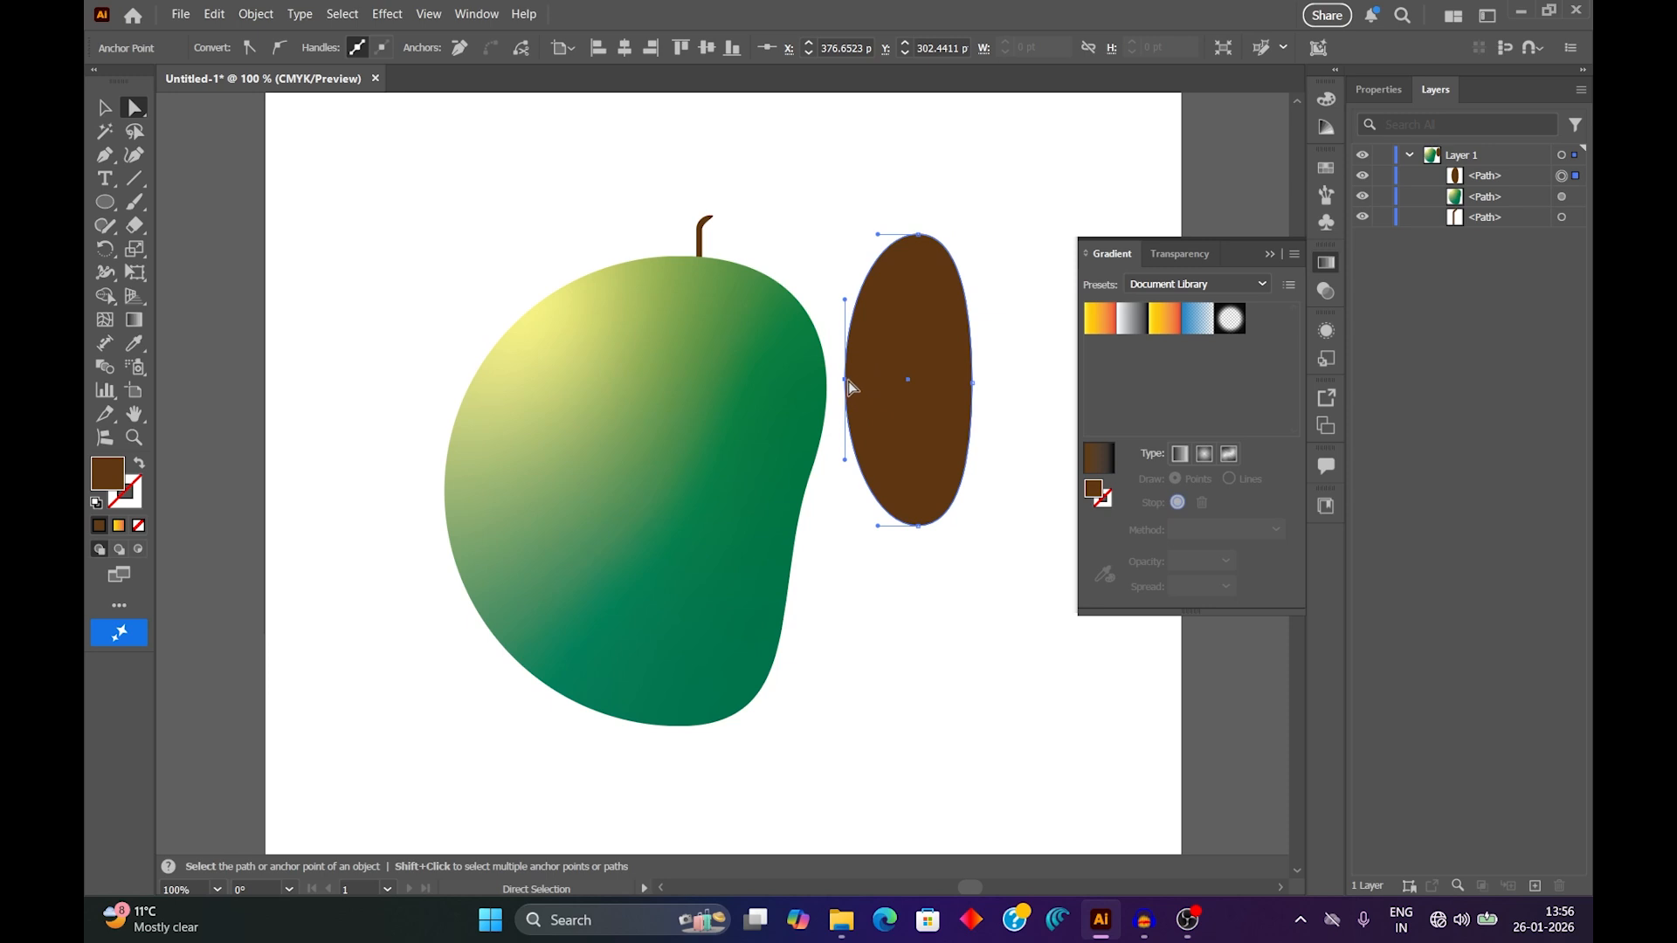
{"action": "left_click_drag", "start_coordinate": [852, 387], "coordinate": [889, 395]}
{"action": "left_click", "coordinate": [869, 382]}
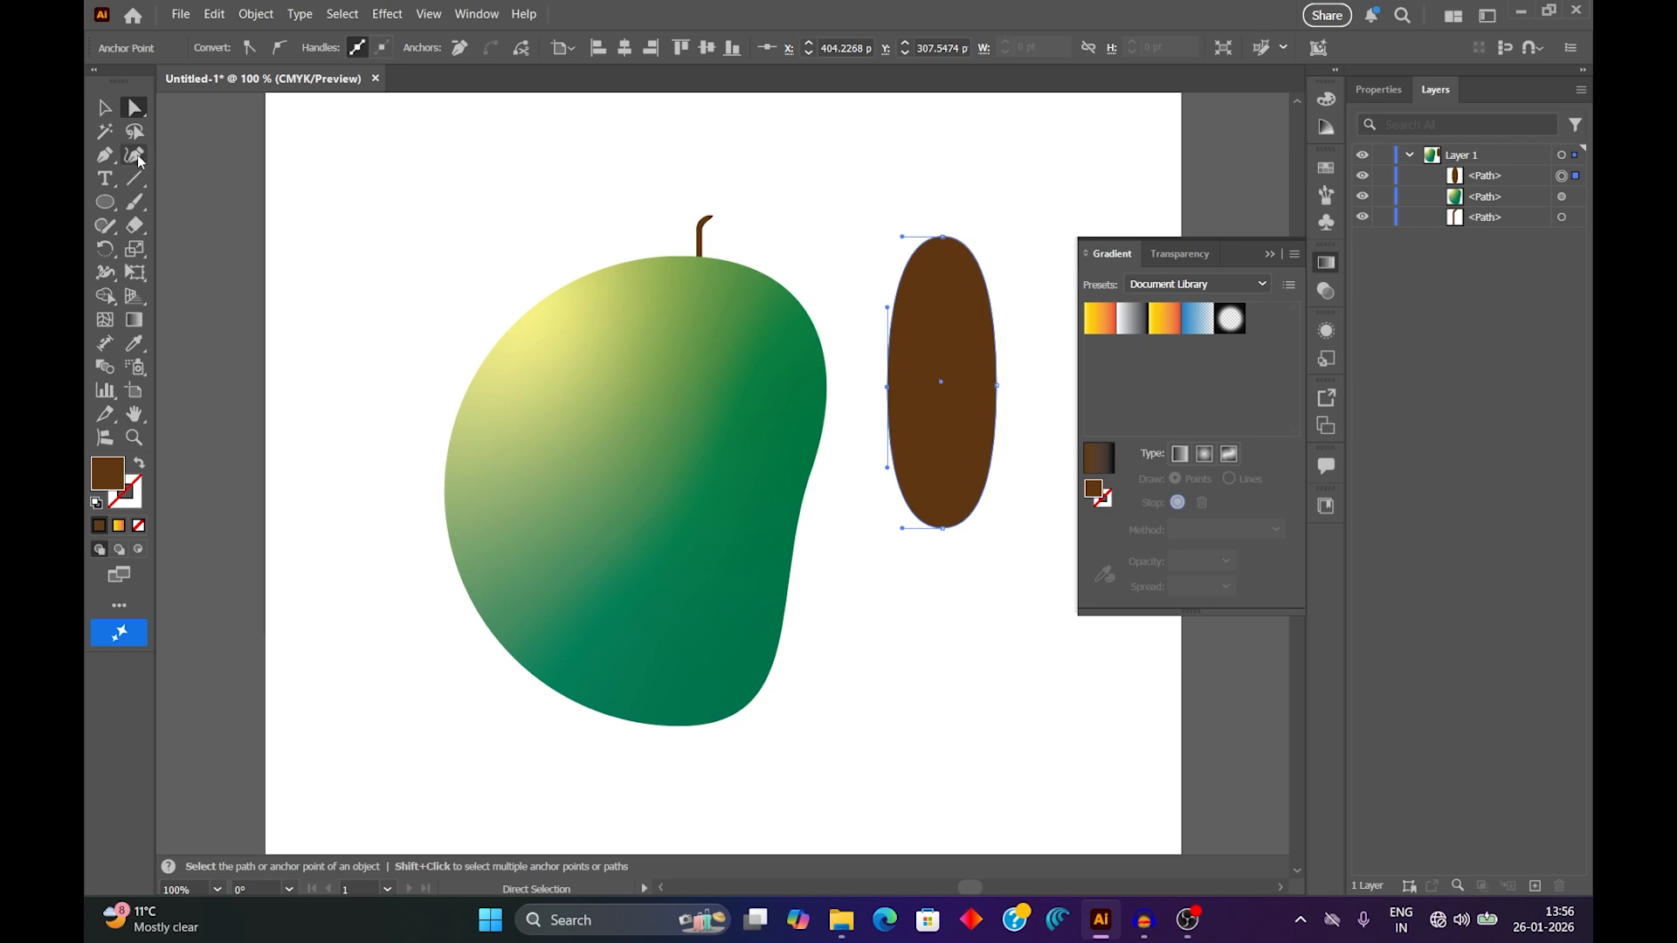
Convert the ellipse's bottom and top anchor points to sharp corners to form a pointed leaf shape.
{"action": "left_click", "coordinate": [103, 157]}
{"action": "left_click", "coordinate": [103, 158]}
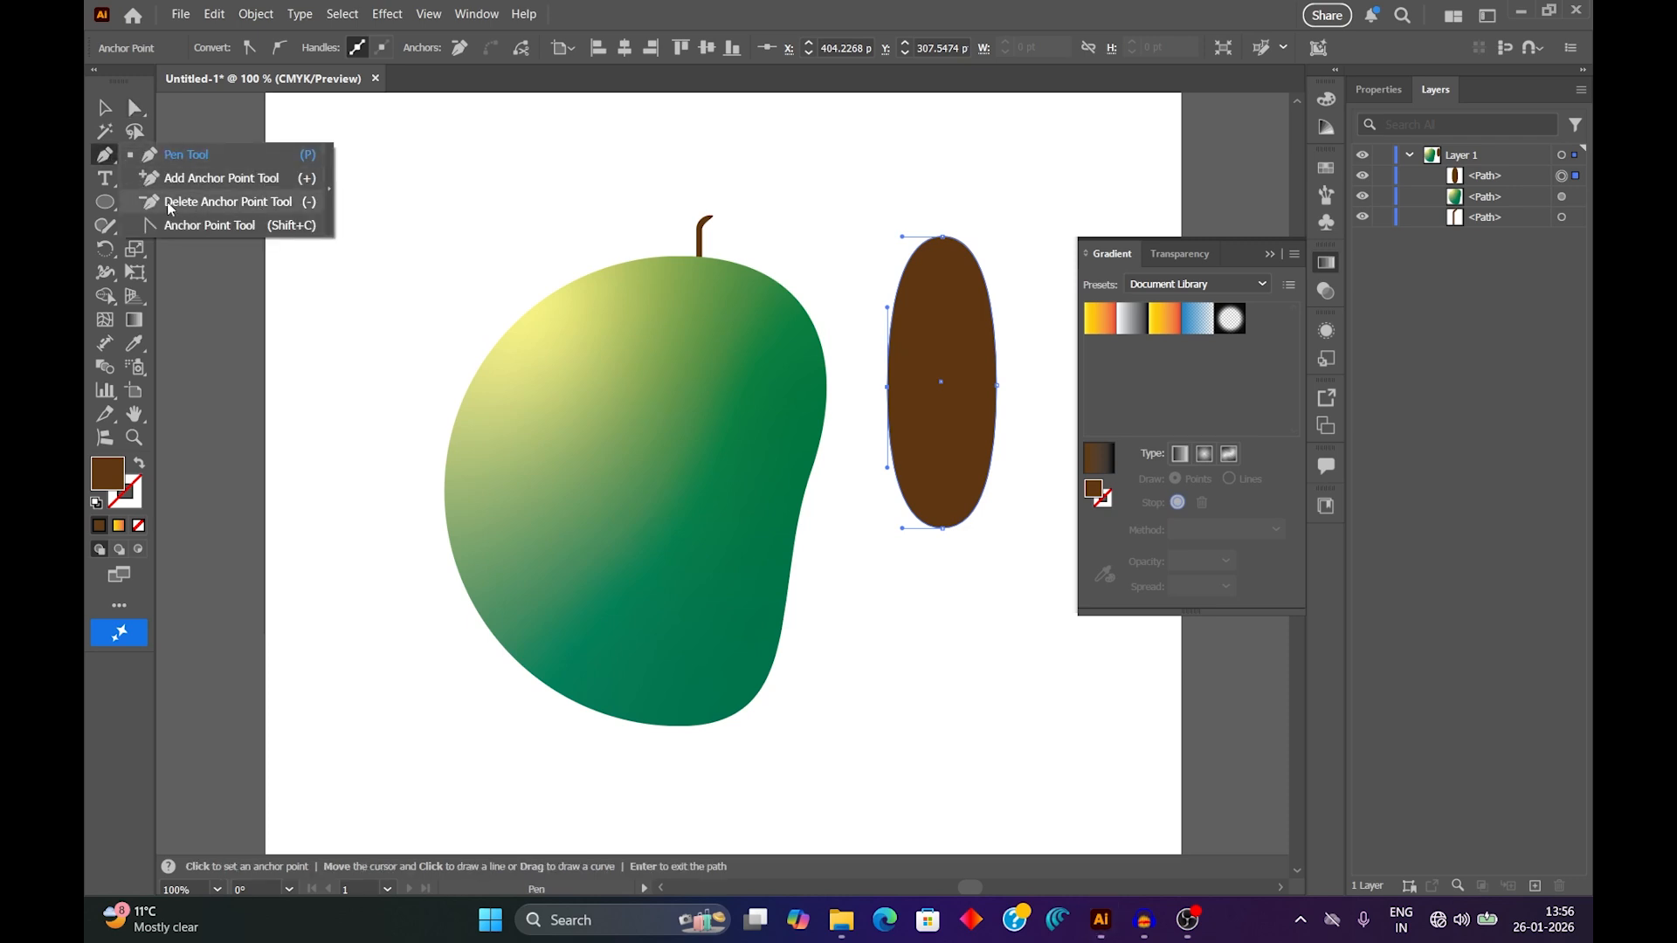
{"action": "left_click", "coordinate": [224, 164]}
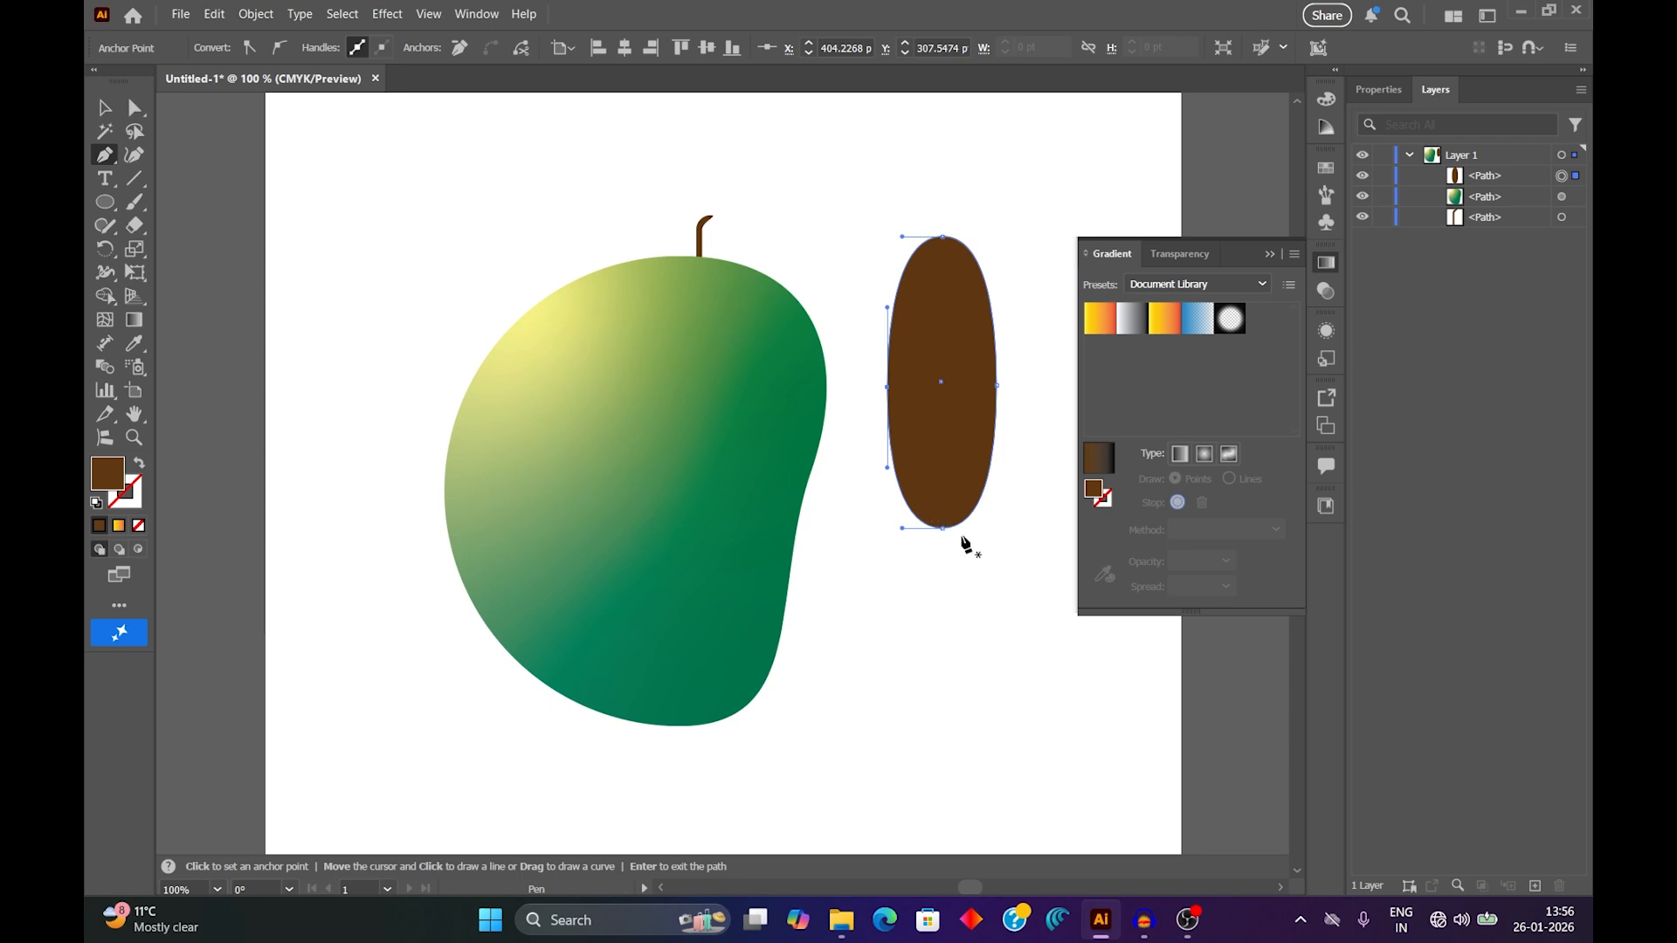
{"action": "key", "text": "minus"}
{"action": "key", "text": "shift+c"}
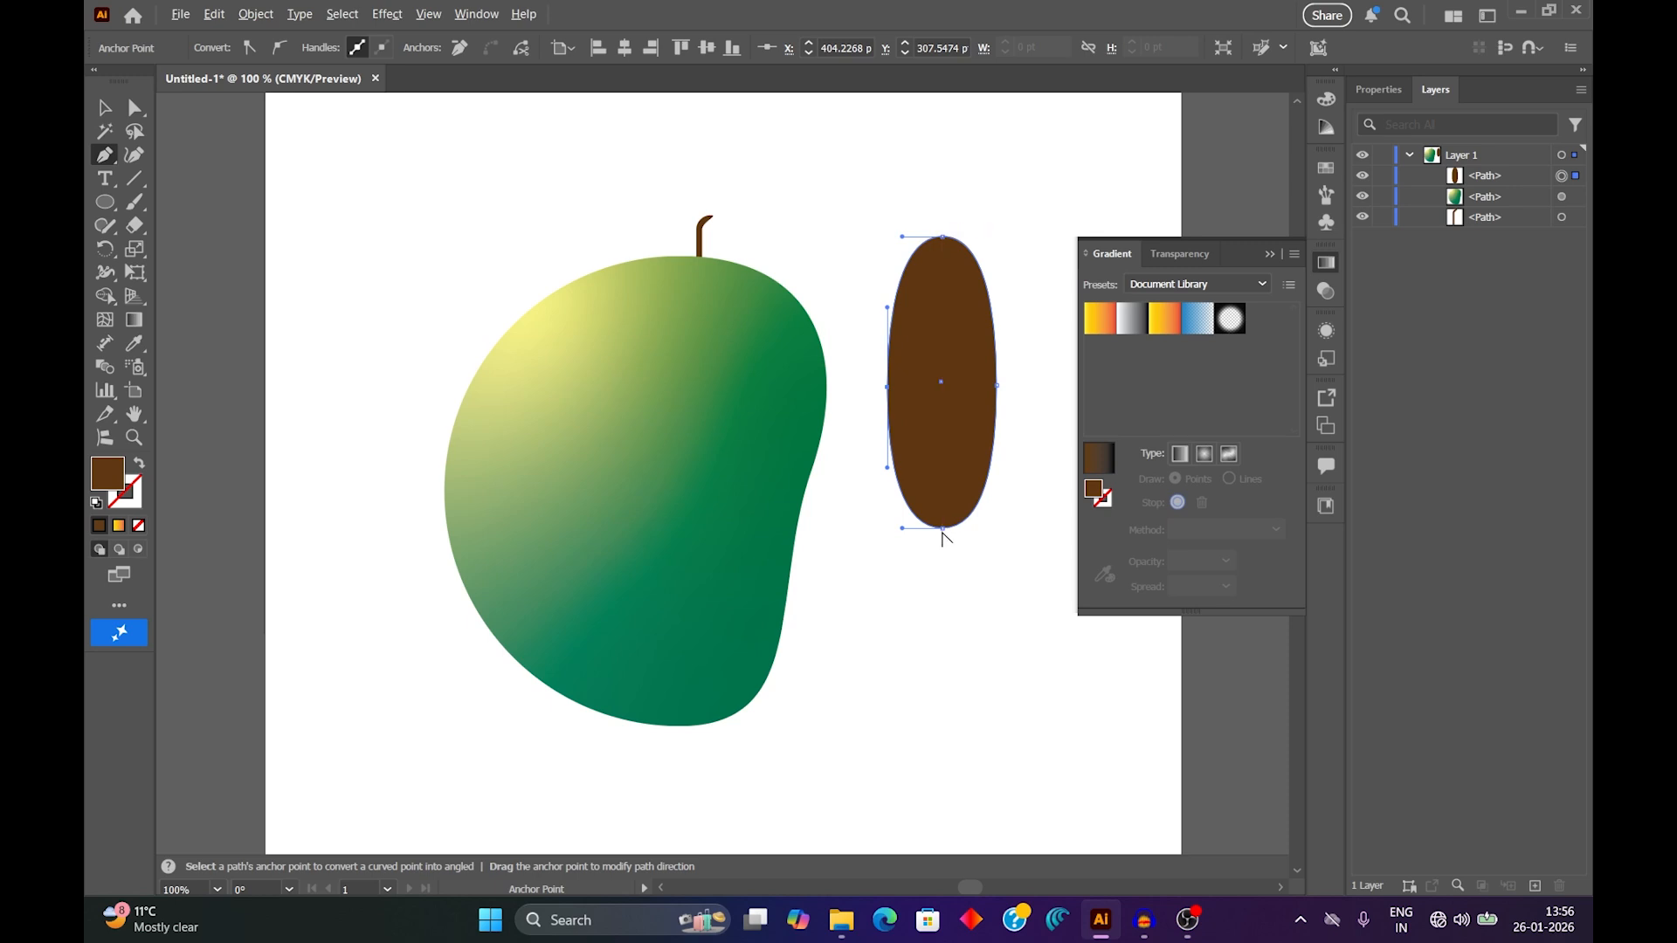
{"action": "left_click", "coordinate": [941, 529]}
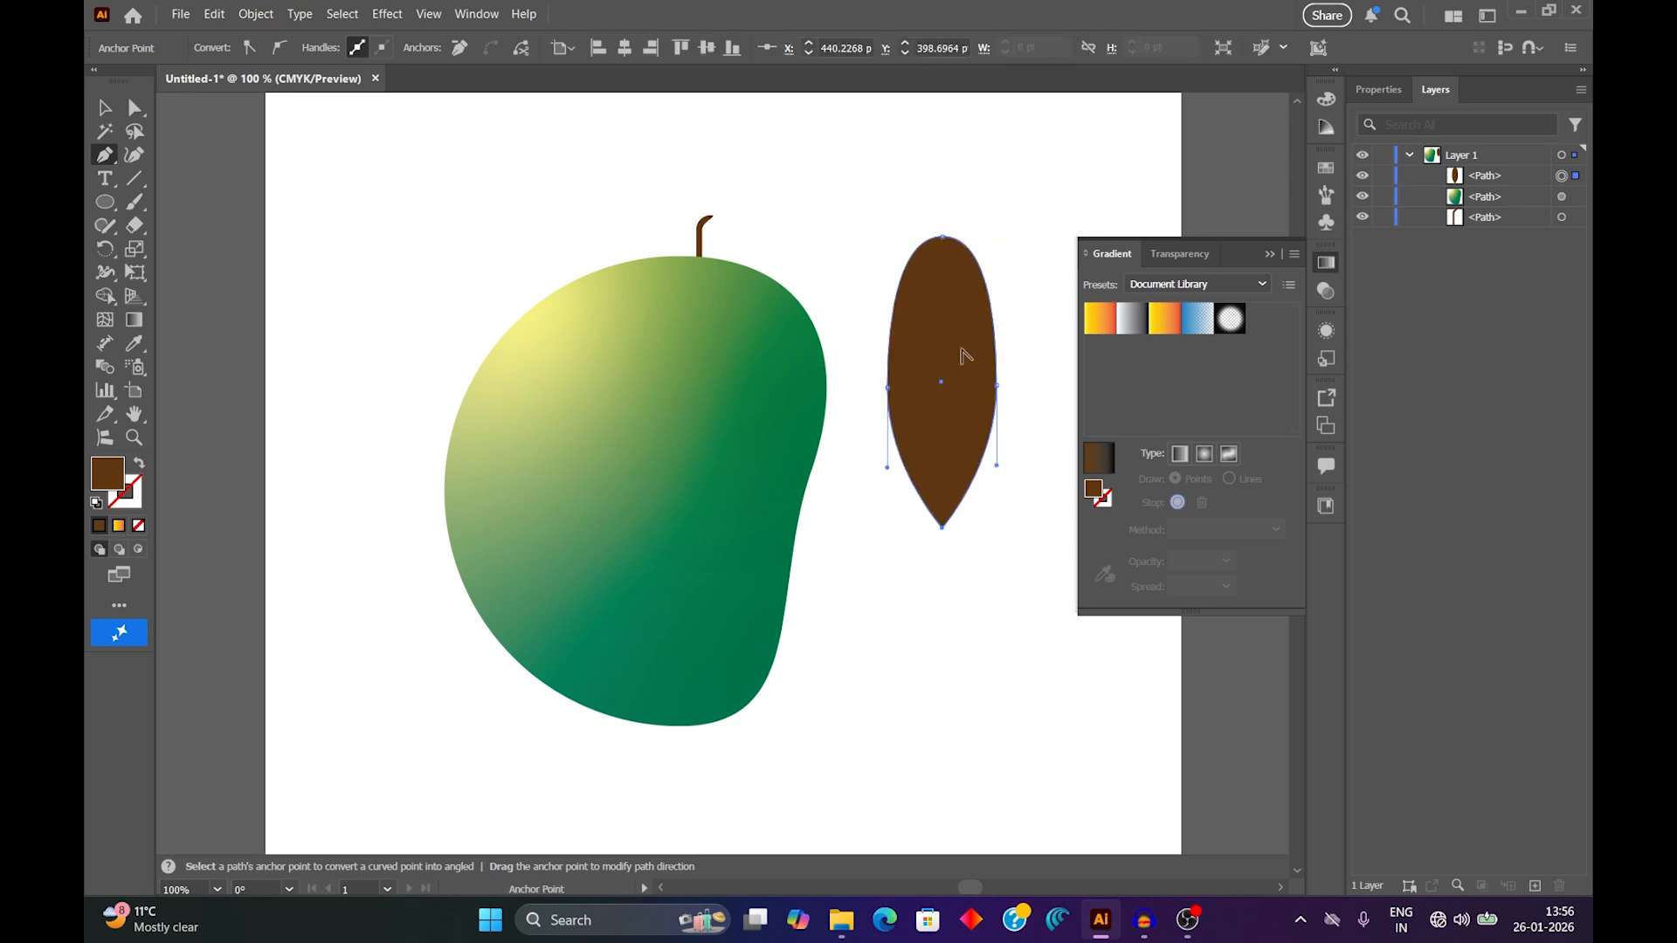
{"action": "left_click", "coordinate": [949, 242]}
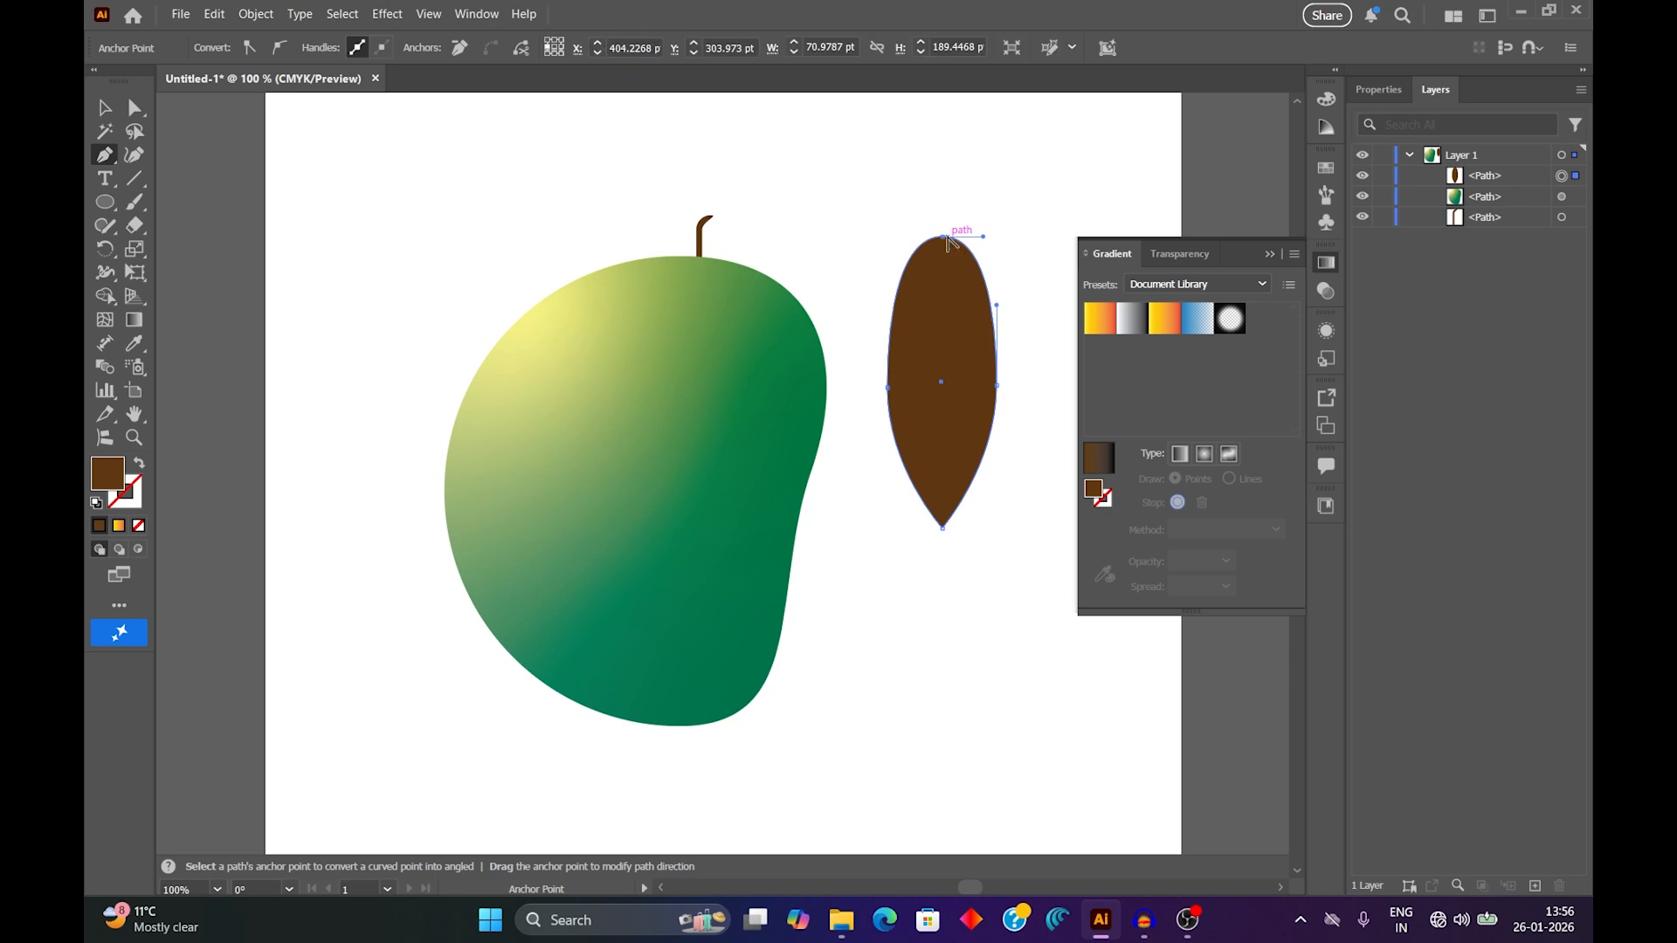
{"action": "left_click", "coordinate": [942, 237]}
{"action": "key", "text": "p"}
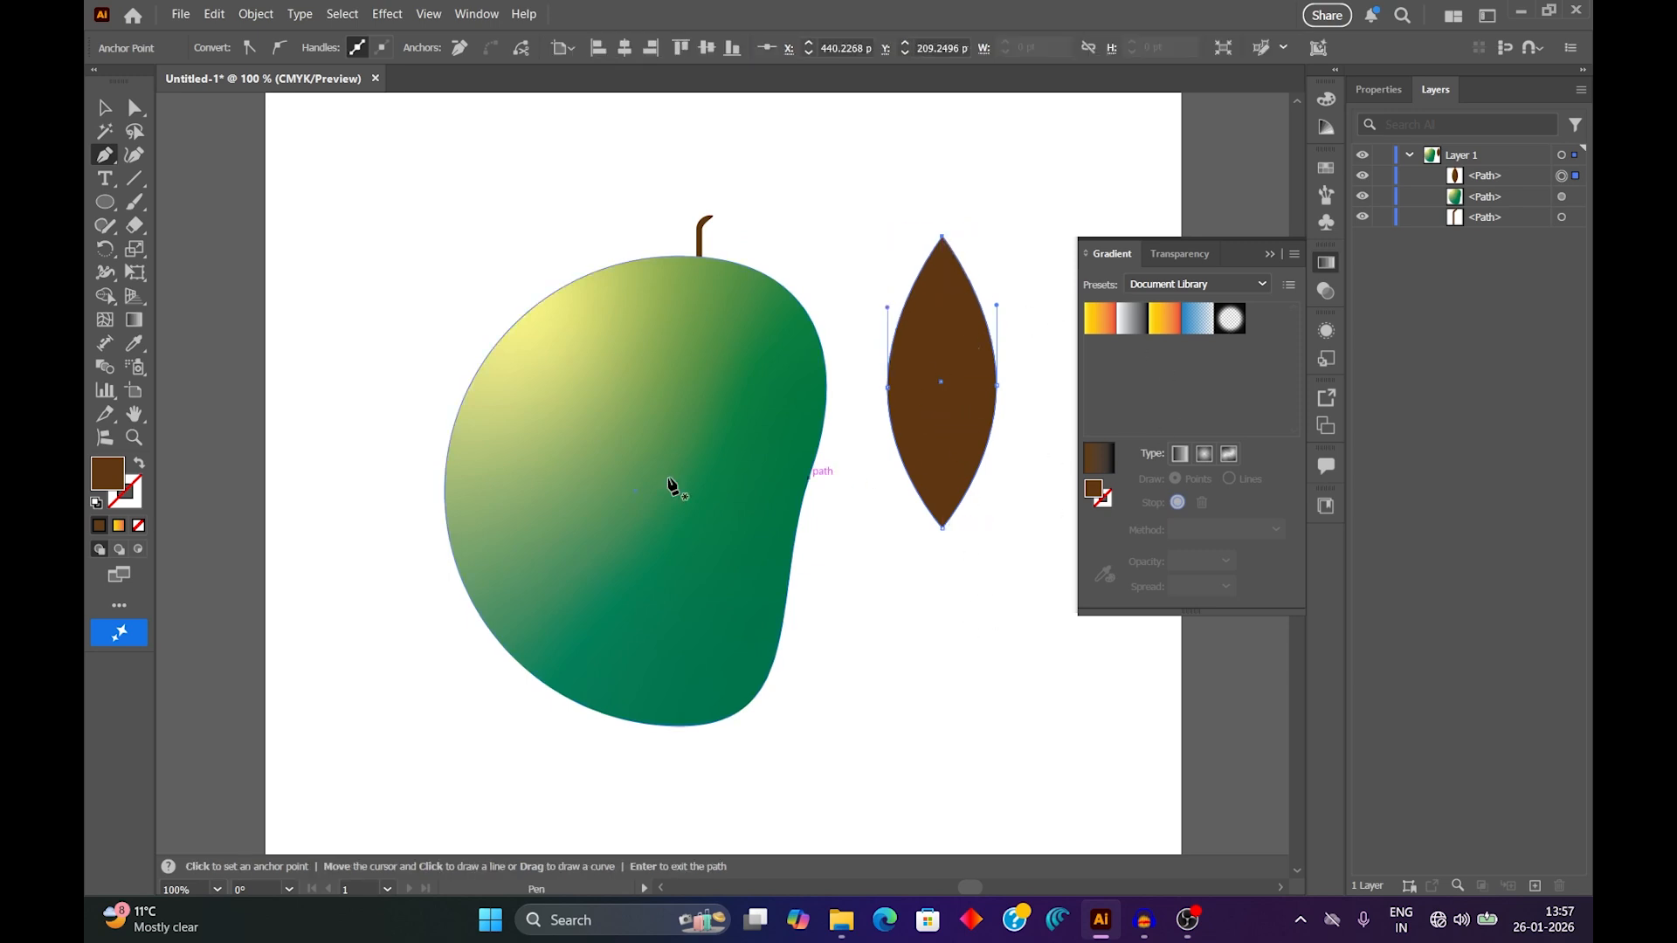
Copy the fruit's freeform gradient onto the leaf with the Eyedropper and move the leaf slightly down.
{"action": "left_click", "coordinate": [135, 344]}
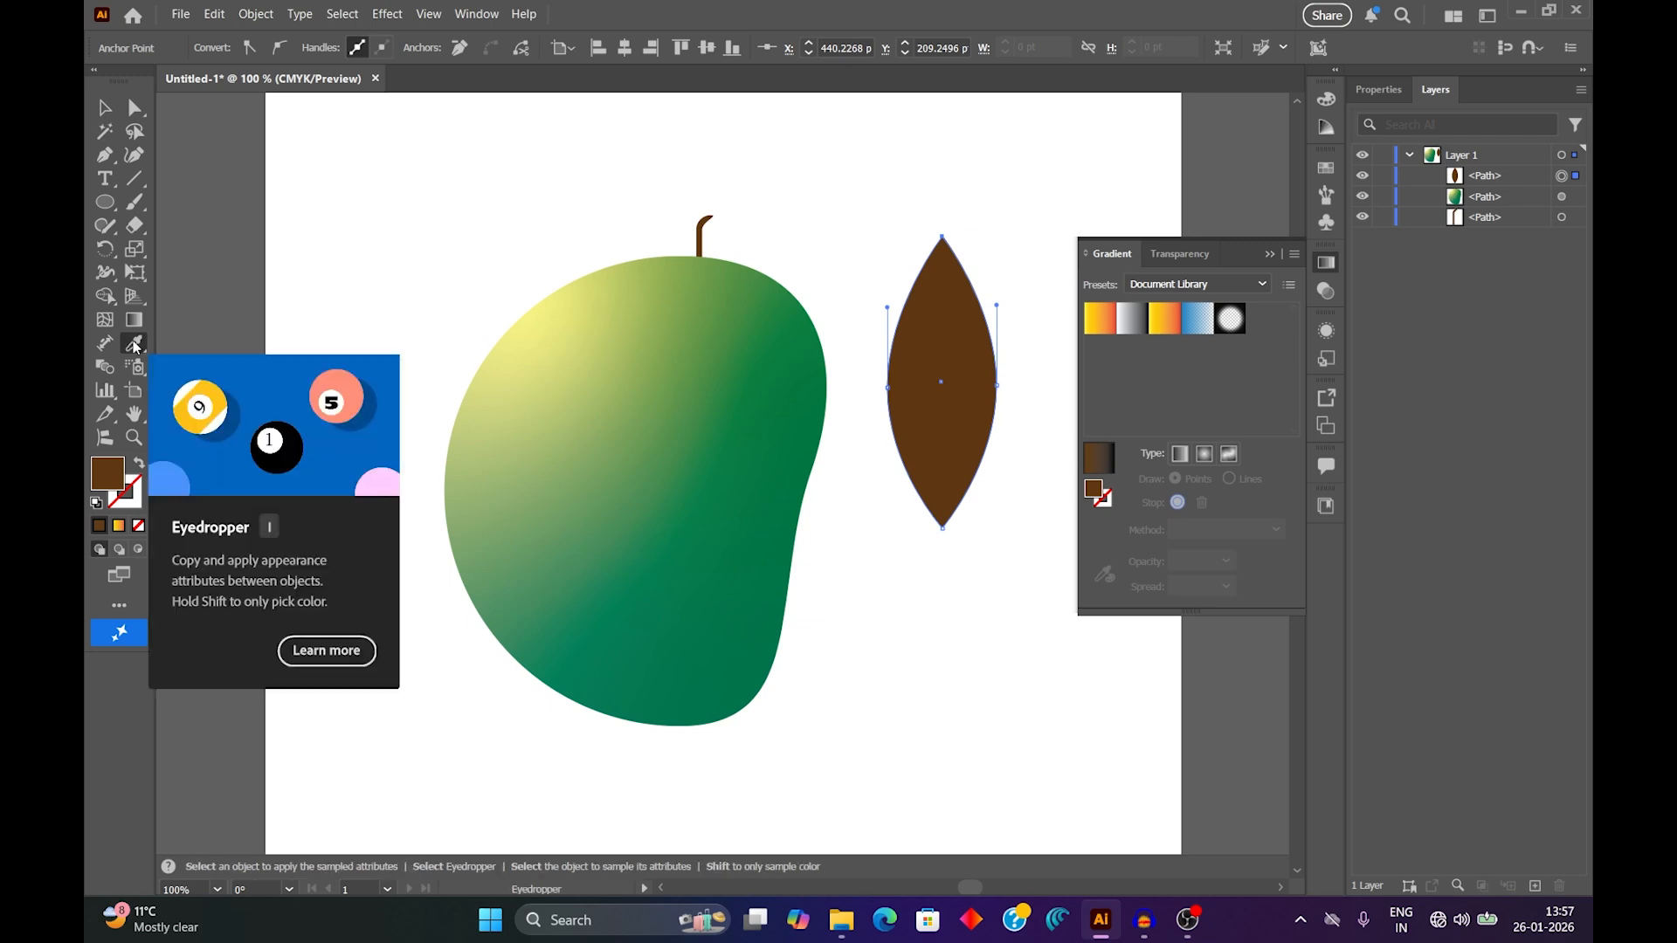
{"action": "left_click", "coordinate": [723, 346]}
{"action": "left_click", "coordinate": [727, 341], "text": "shift"}
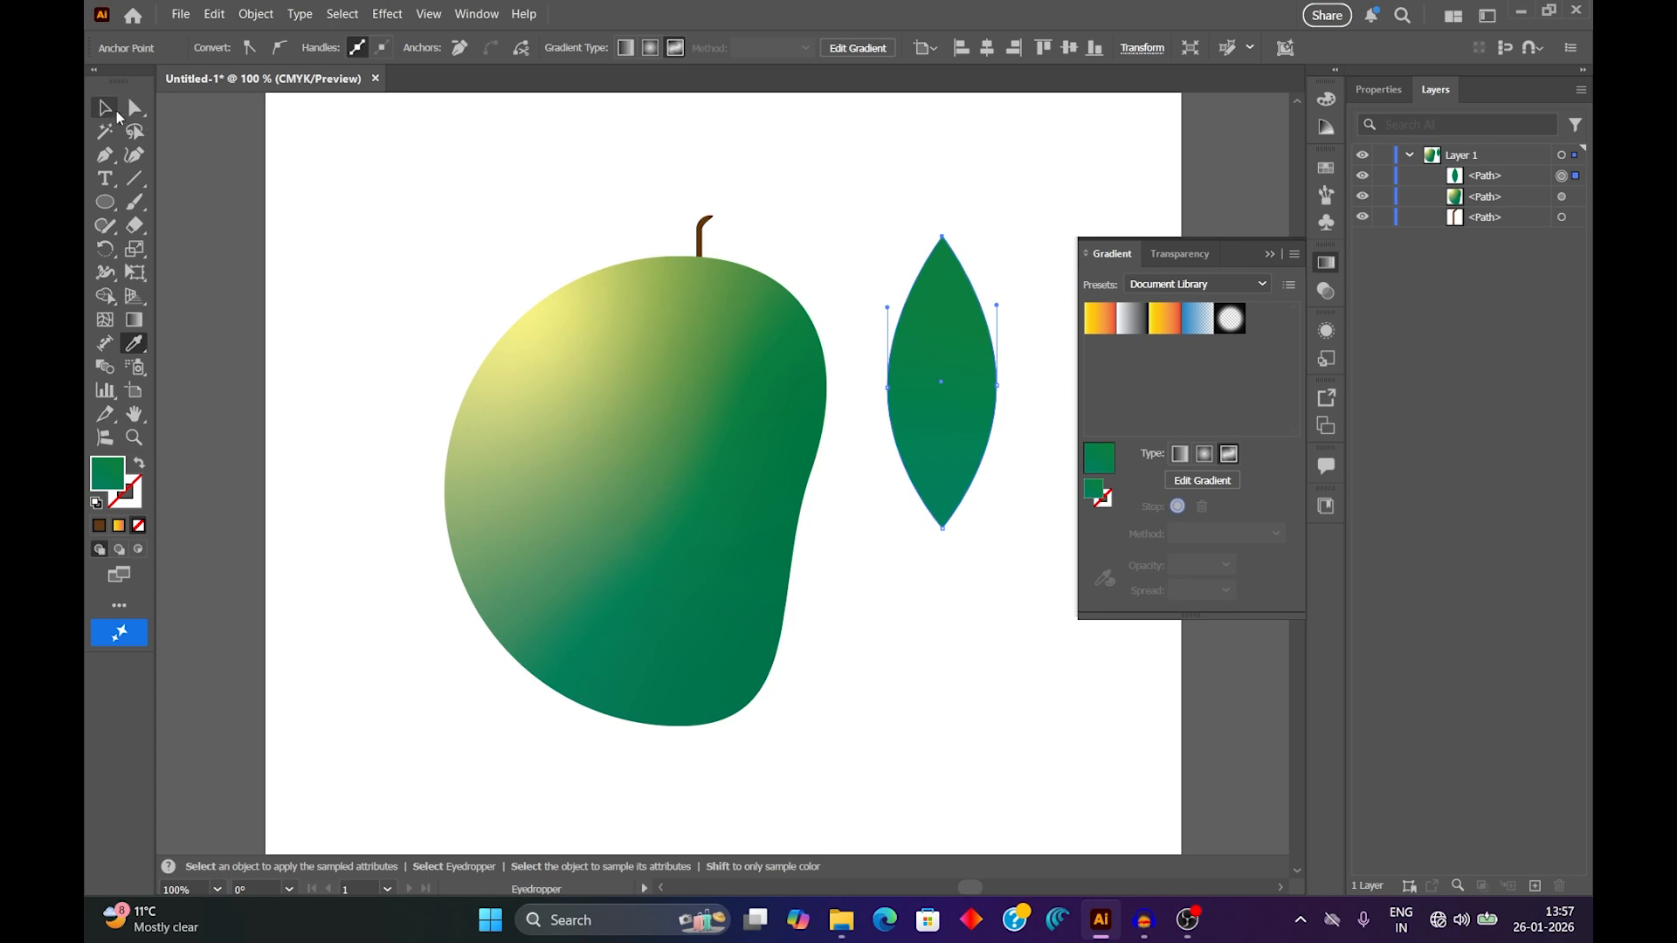
{"action": "left_click", "coordinate": [115, 113]}
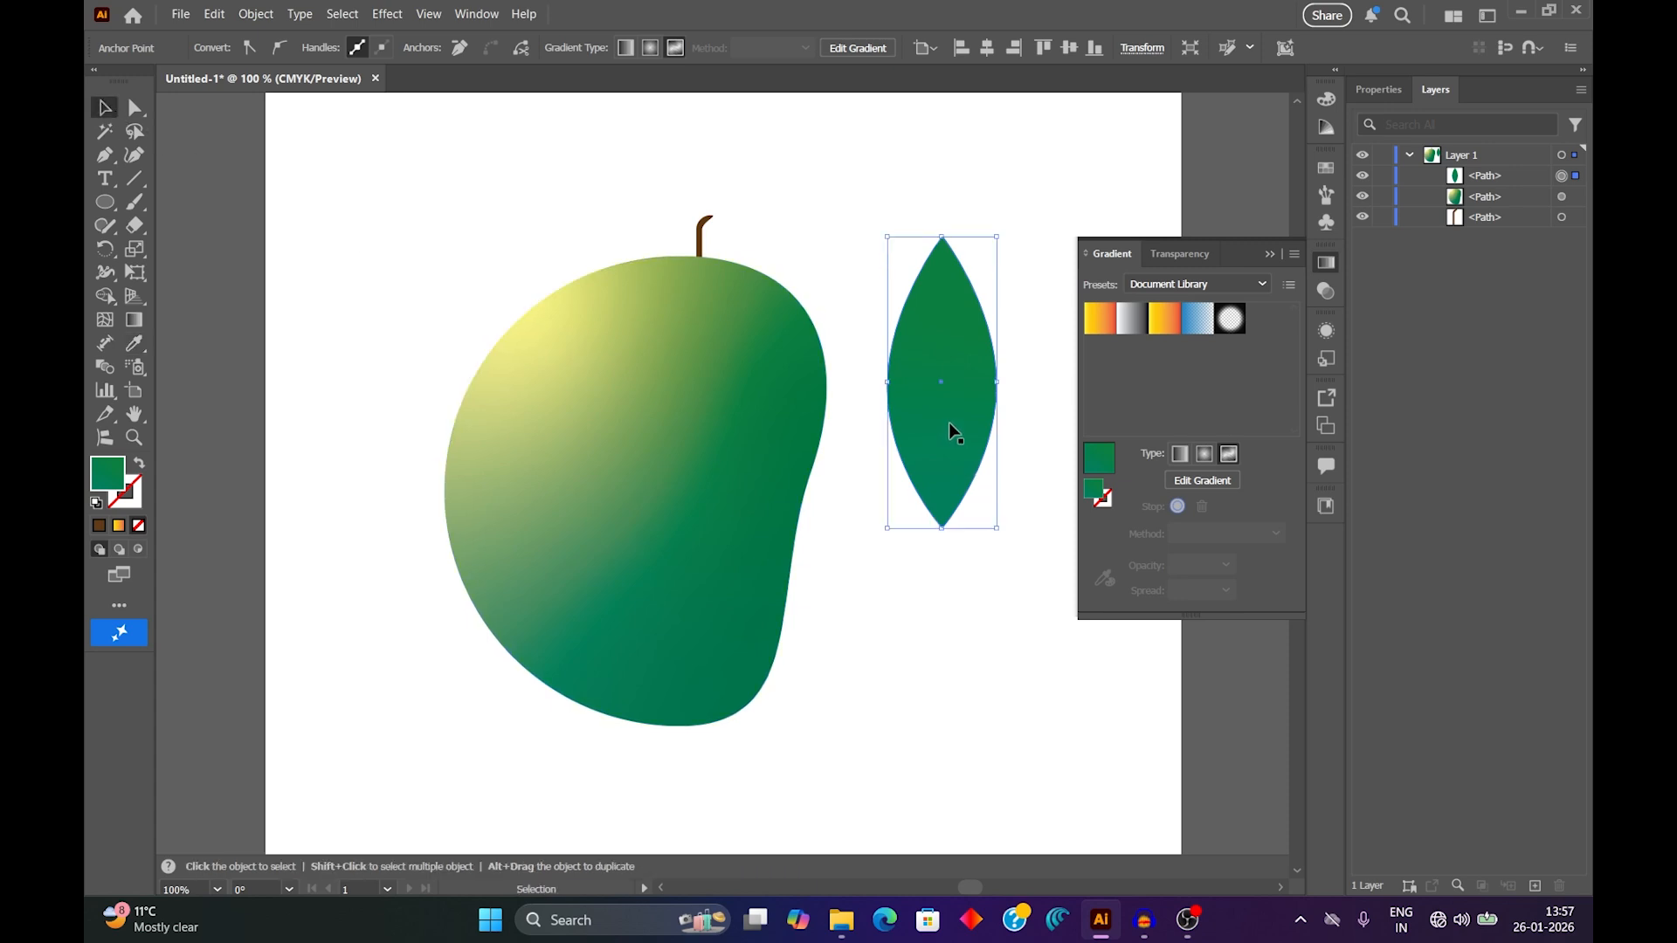
{"action": "left_click_drag", "start_coordinate": [949, 422], "coordinate": [941, 485]}
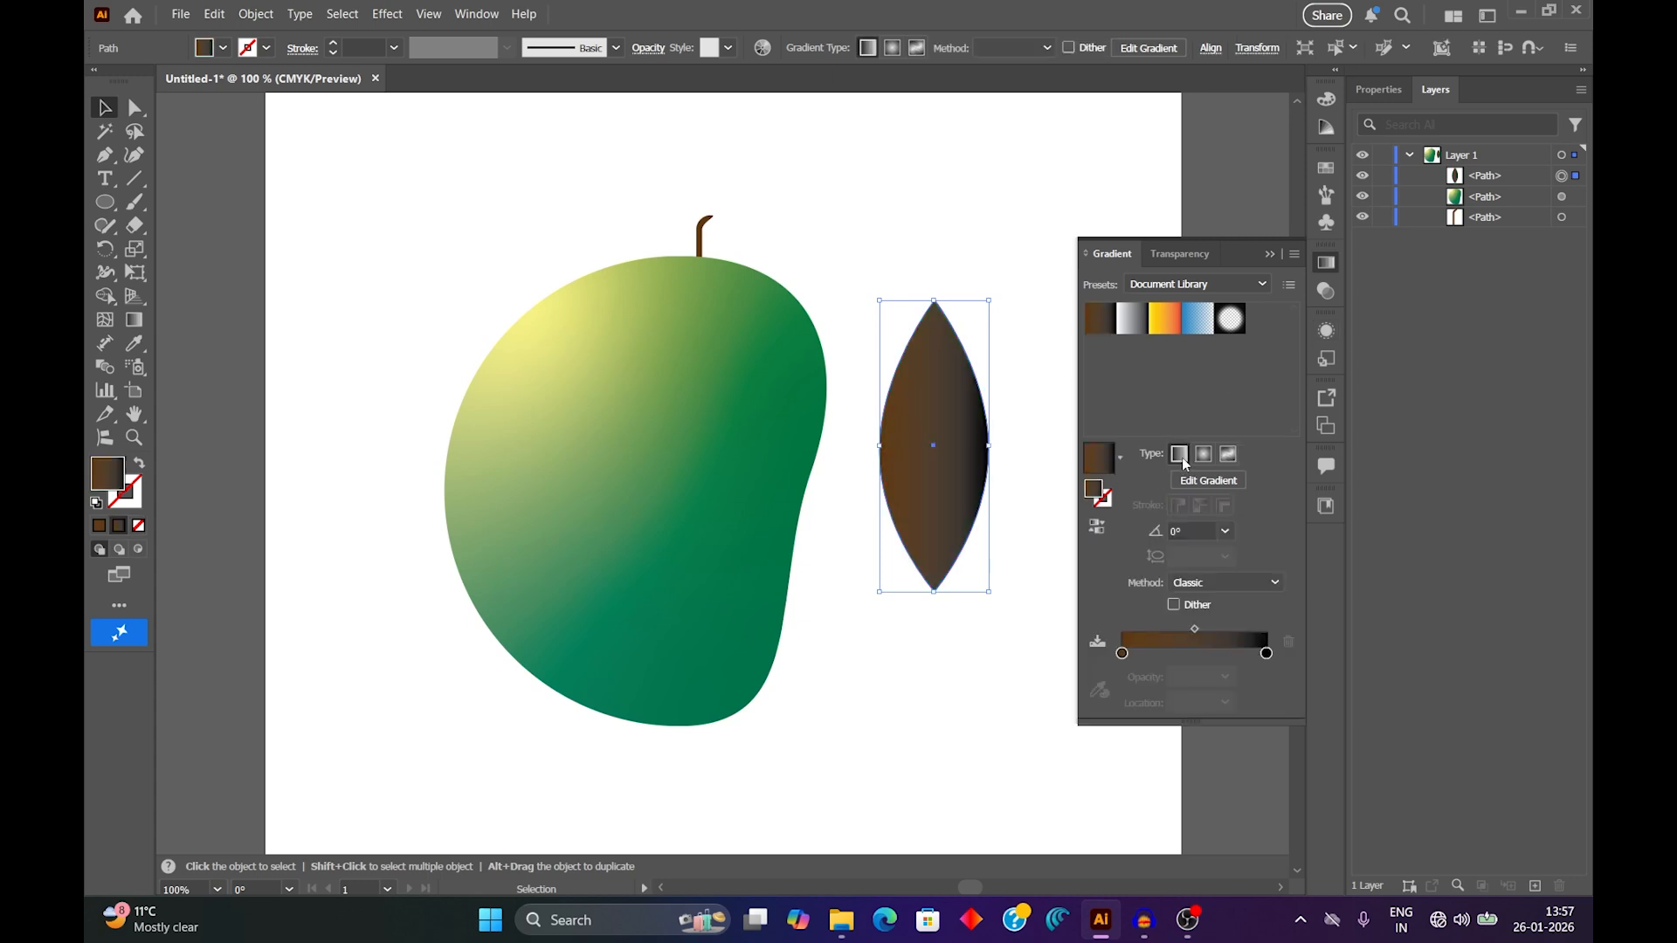
Add a stop coloured mint green (#00ffad) near the black end of the leaf's linear gradient and place it at about 67%.
{"action": "left_click", "coordinate": [1267, 654]}
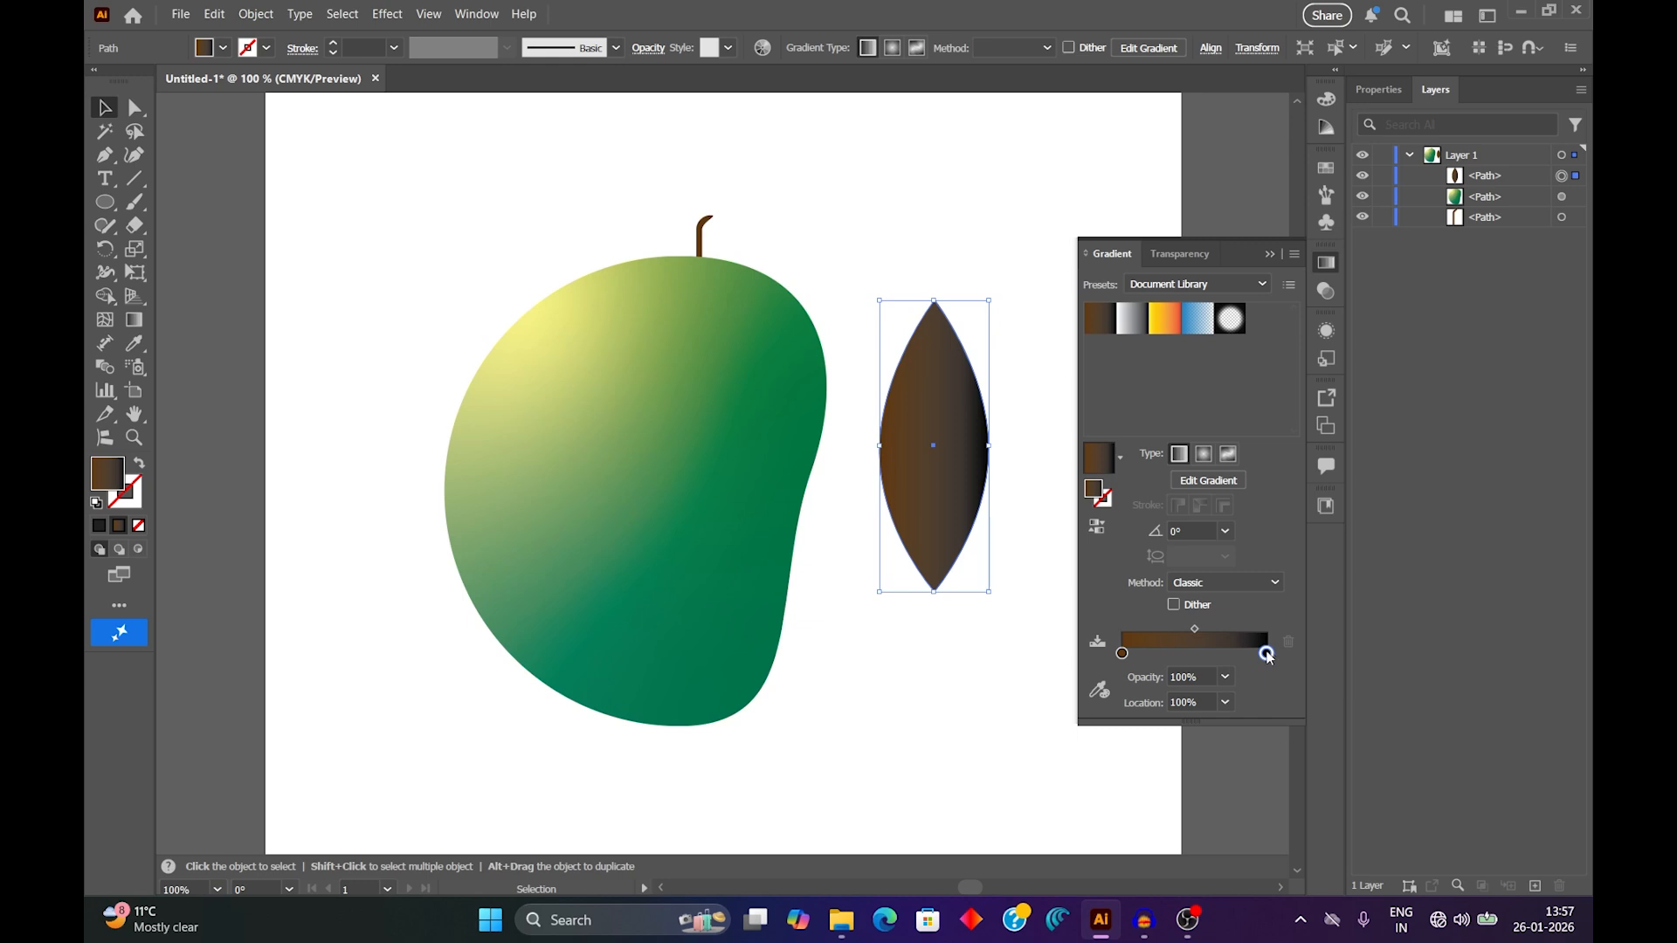
{"action": "double_click", "coordinate": [1262, 656]}
{"action": "left_click", "coordinate": [1262, 655]}
{"action": "double_click", "coordinate": [1263, 655]}
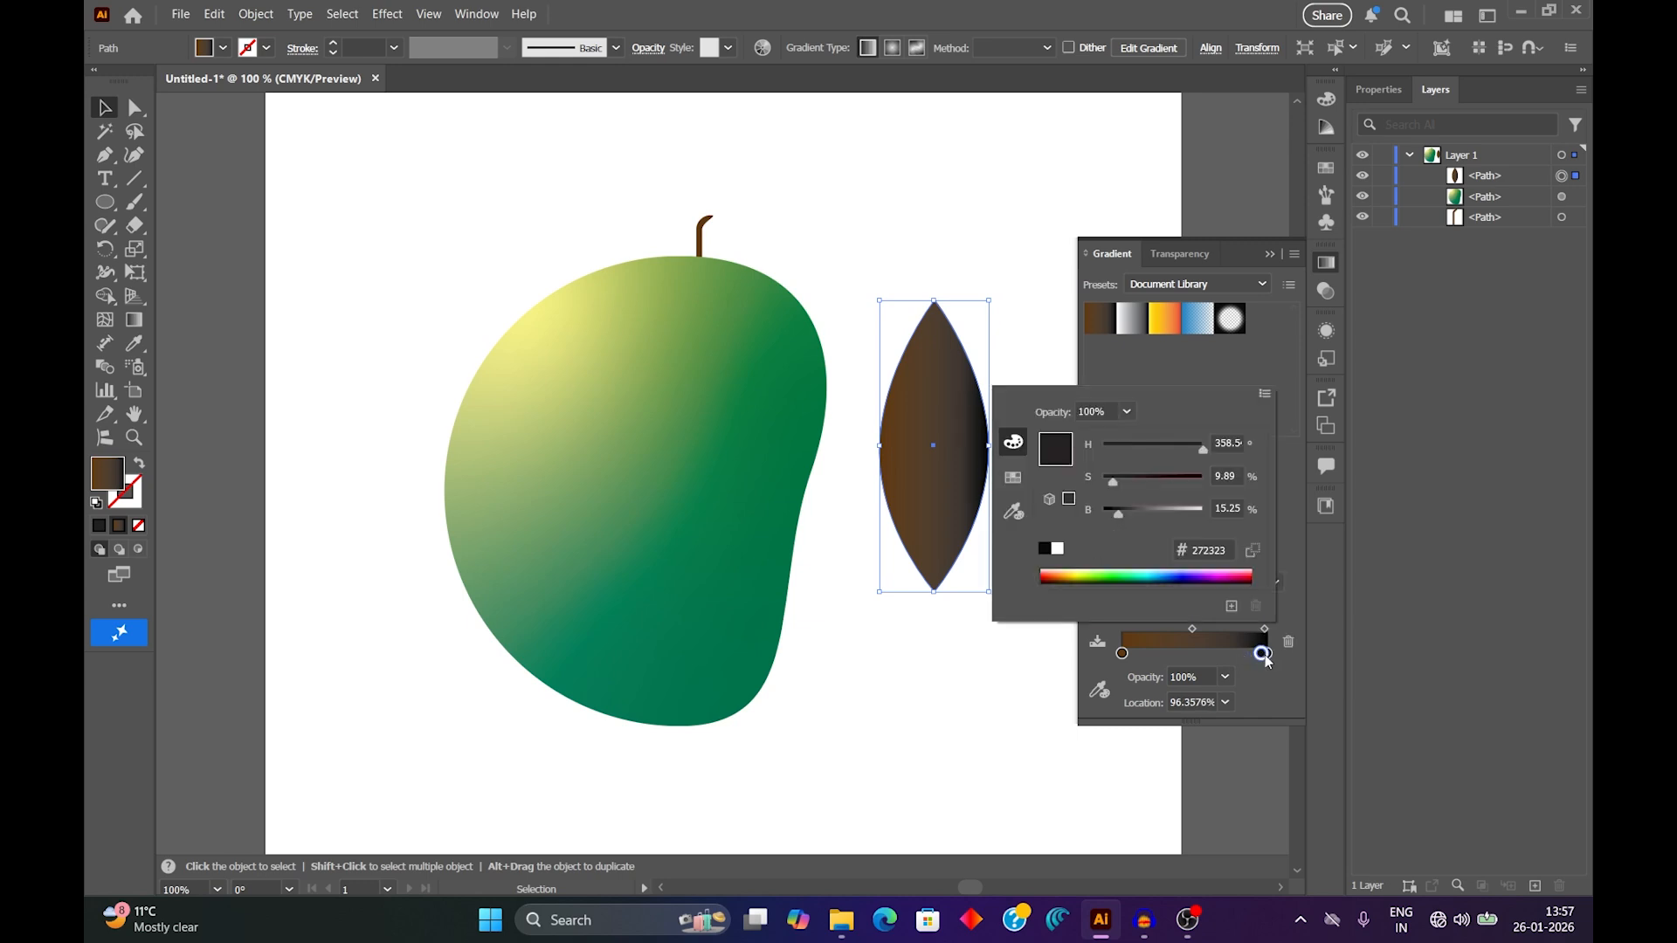
{"action": "left_click", "coordinate": [1136, 576]}
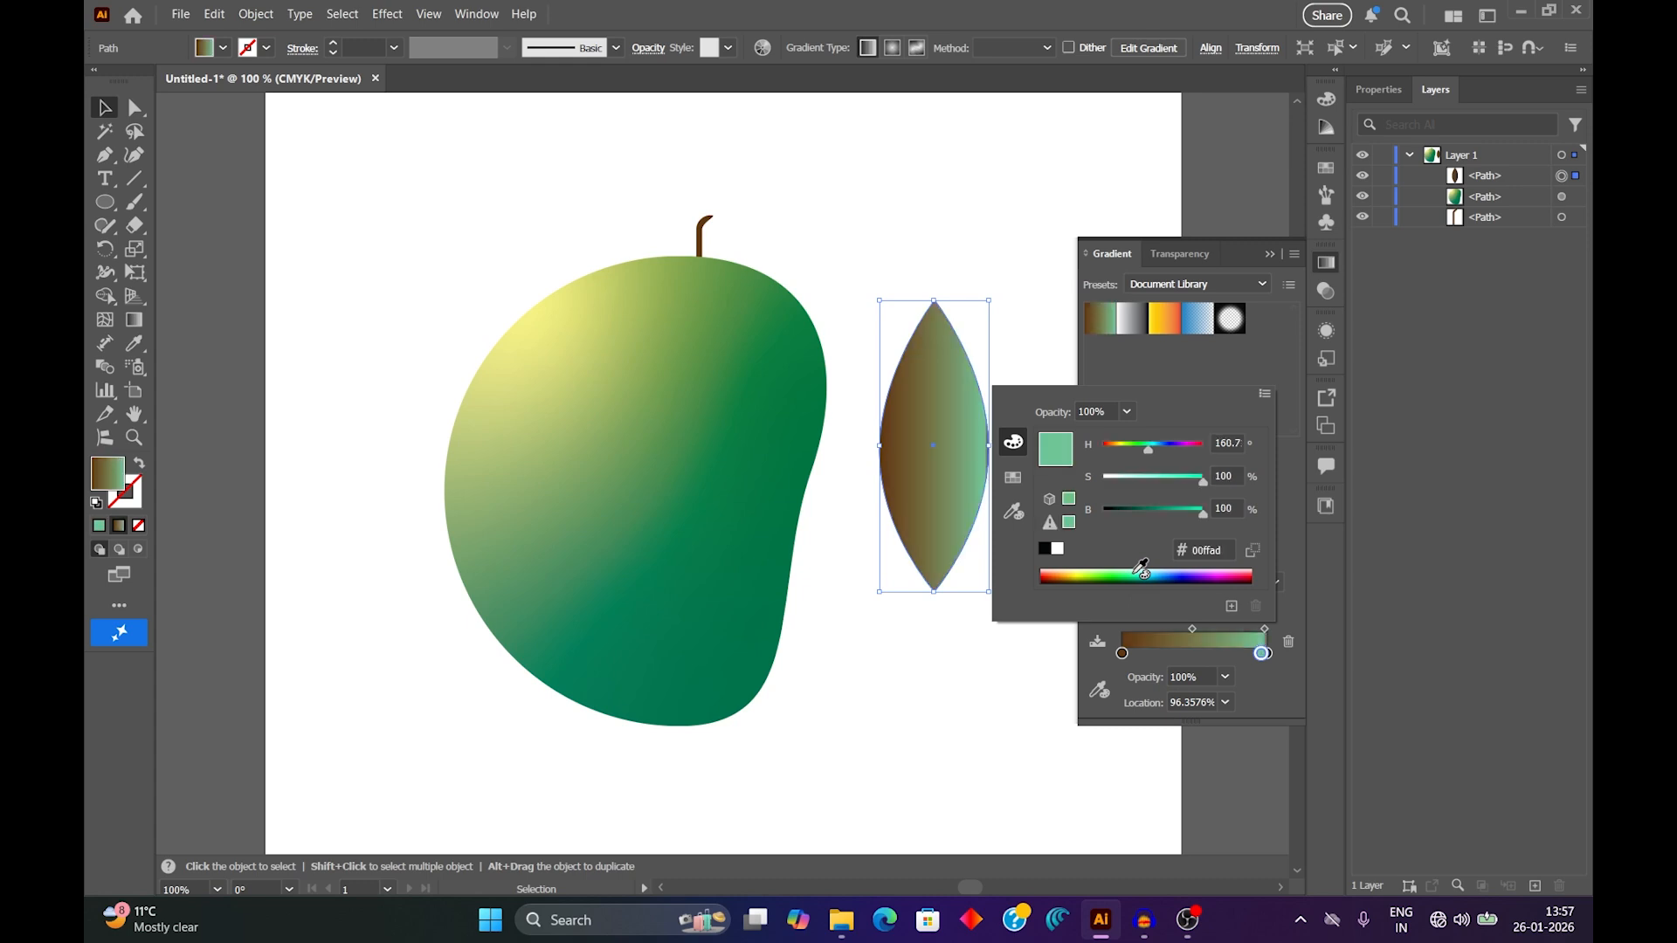
{"action": "left_click_drag", "start_coordinate": [1263, 655], "coordinate": [1220, 657]}
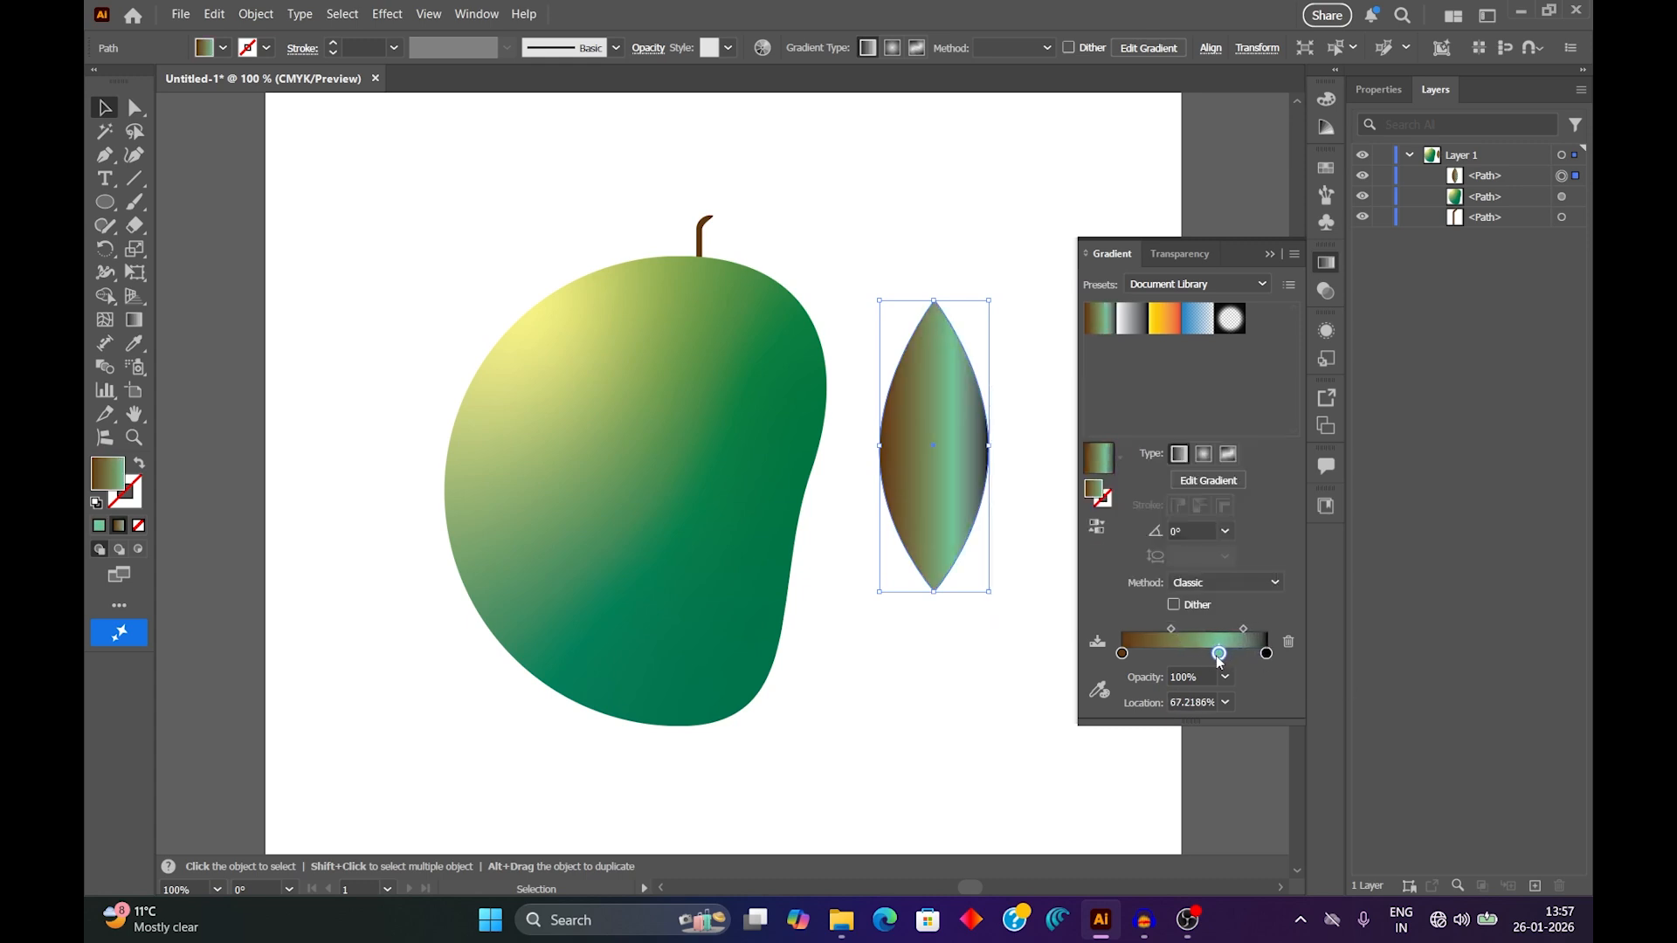
{"action": "left_click", "coordinate": [1266, 654]}
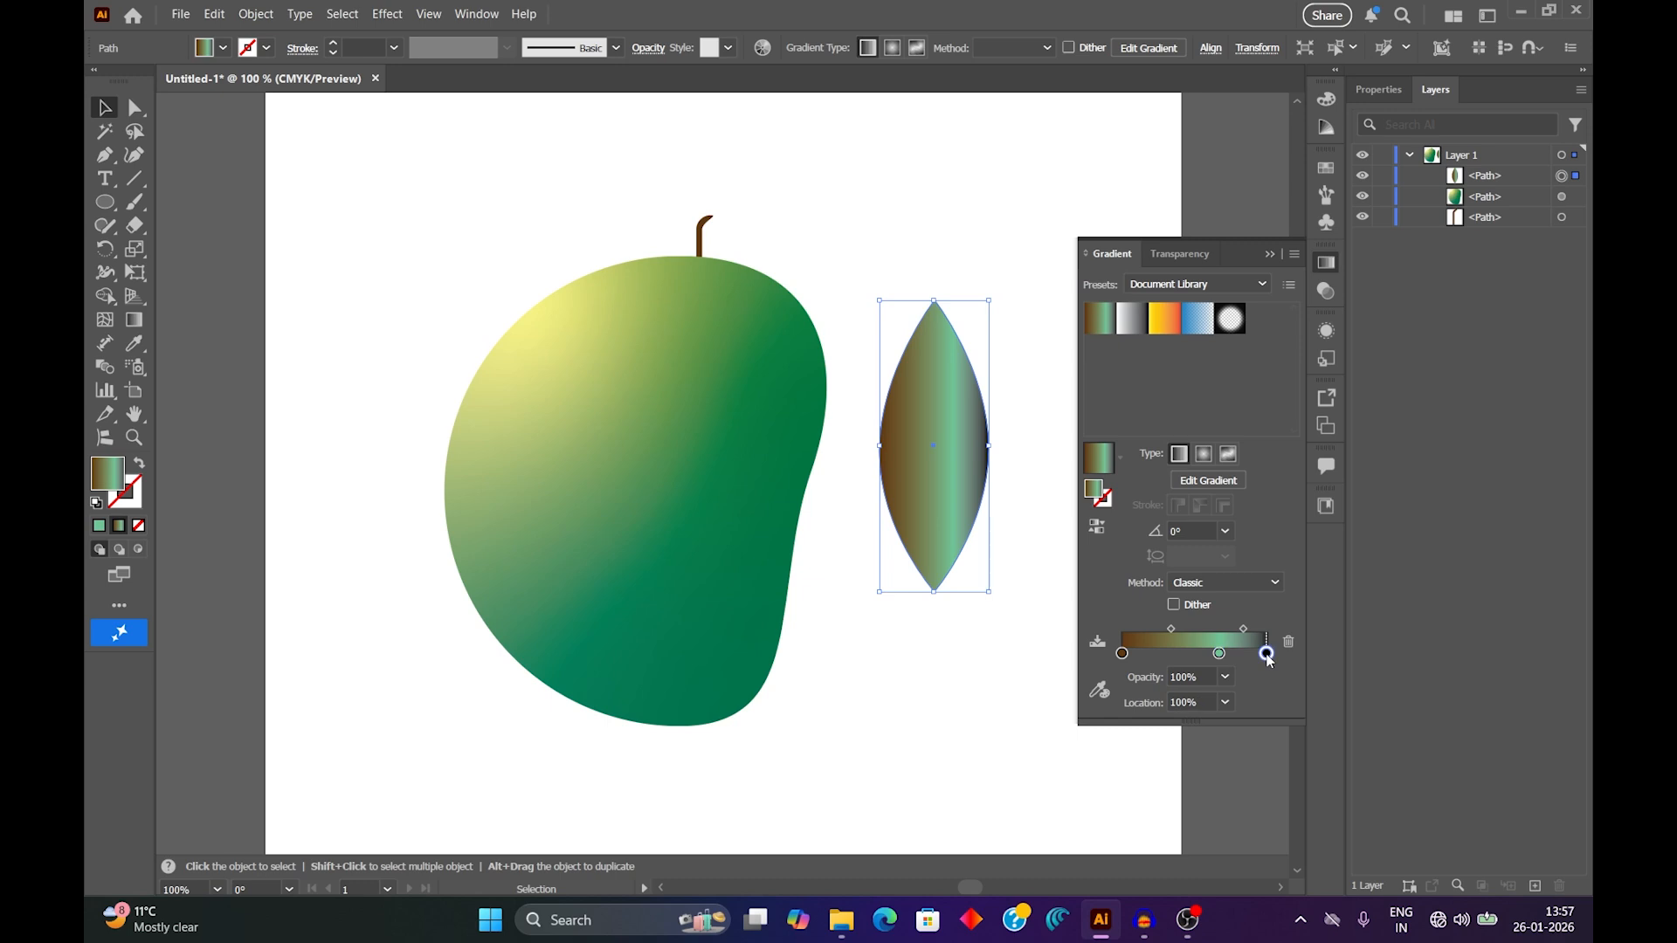
{"action": "key", "text": "Delete"}
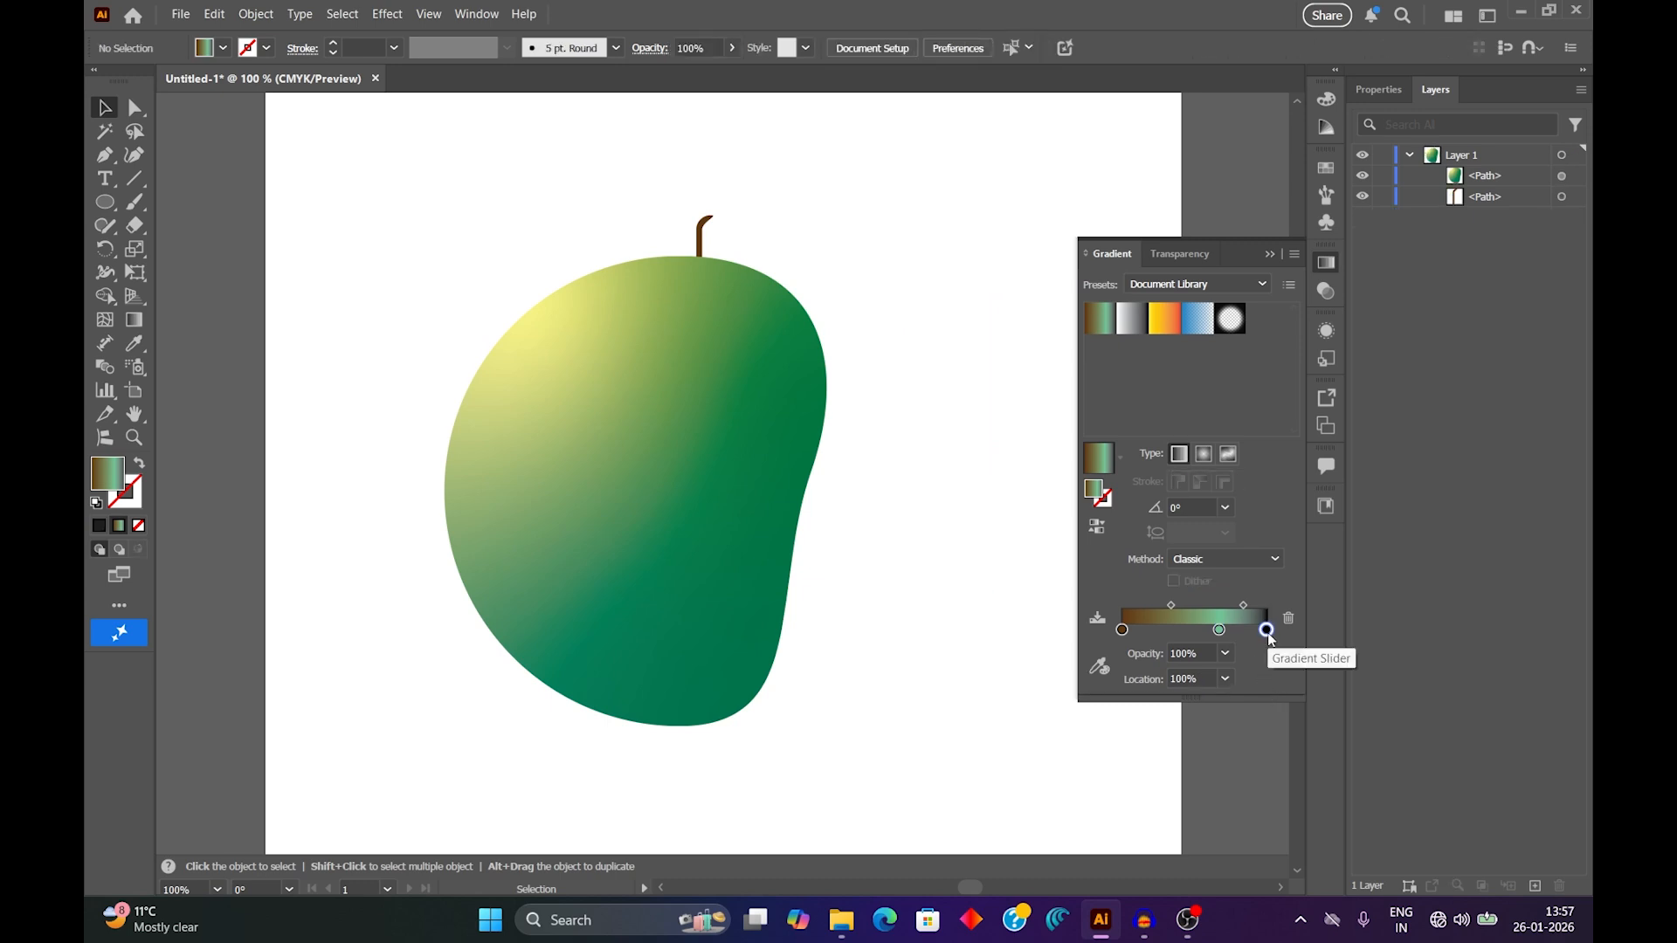
{"action": "key", "text": "ctrl+z"}
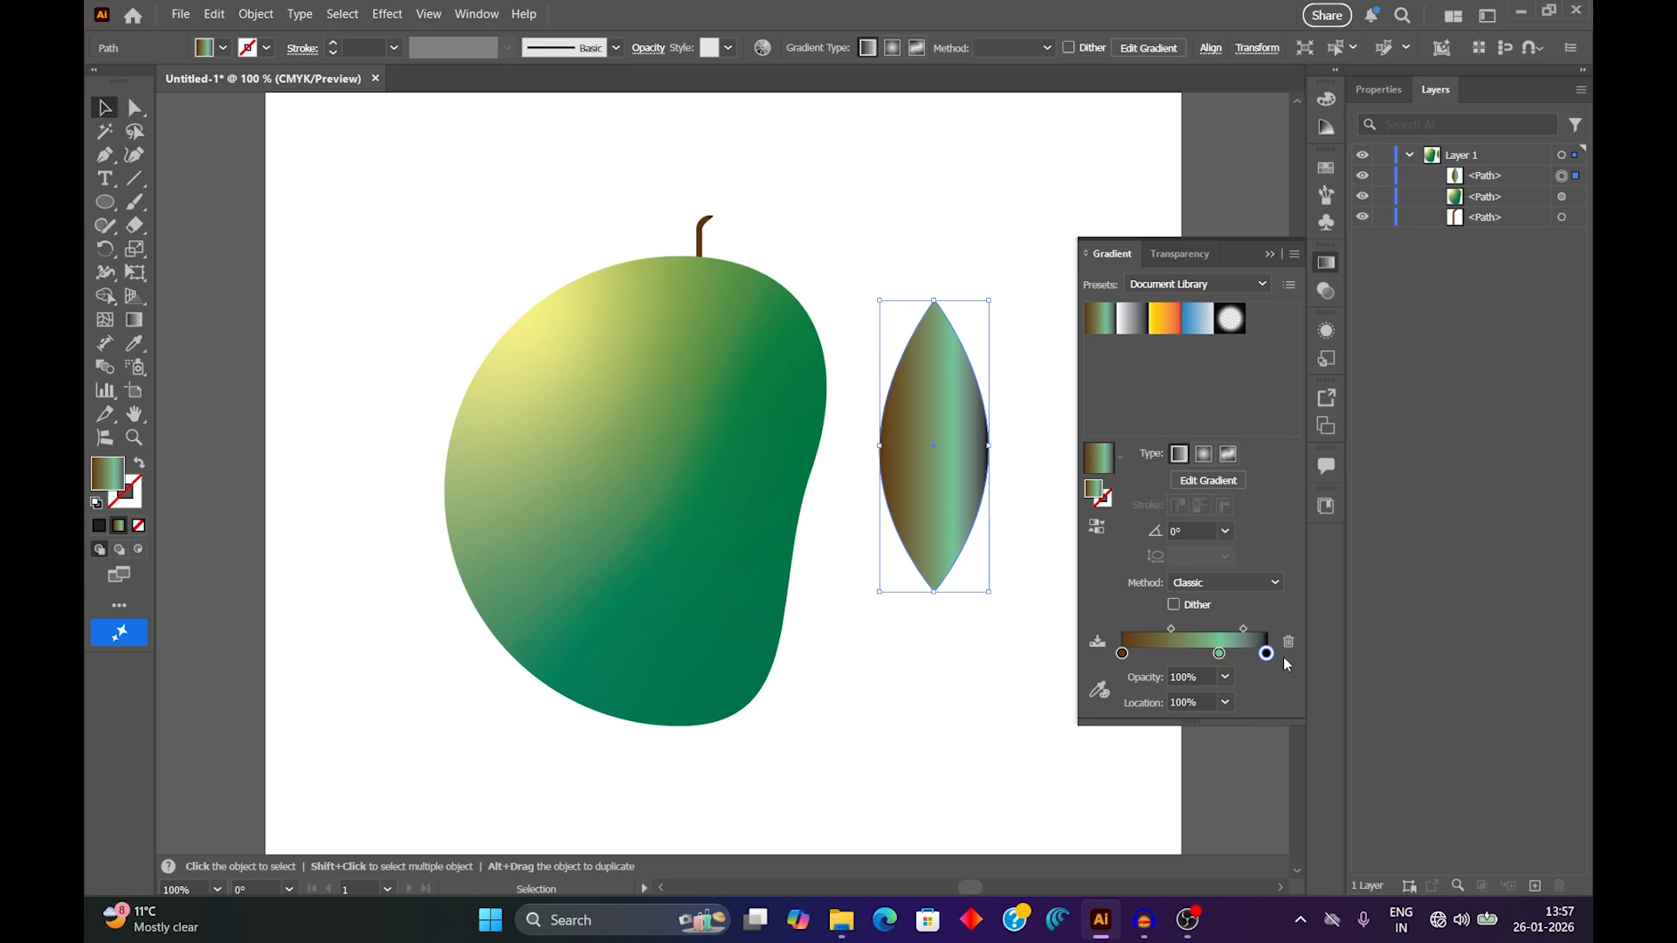
Remove the gradient's black end stop, leaving the green stop at about 90.5%, and recolour the brown stop yellow-green (#dfff5f).
{"action": "mouse_move", "coordinate": [1266, 654]}
{"action": "left_mouse_down"}
{"action": "mouse_move", "coordinate": [1270, 683]}
{"action": "mouse_move", "coordinate": [1221, 653]}
{"action": "mouse_move", "coordinate": [1252, 653]}
{"action": "left_mouse_up"}
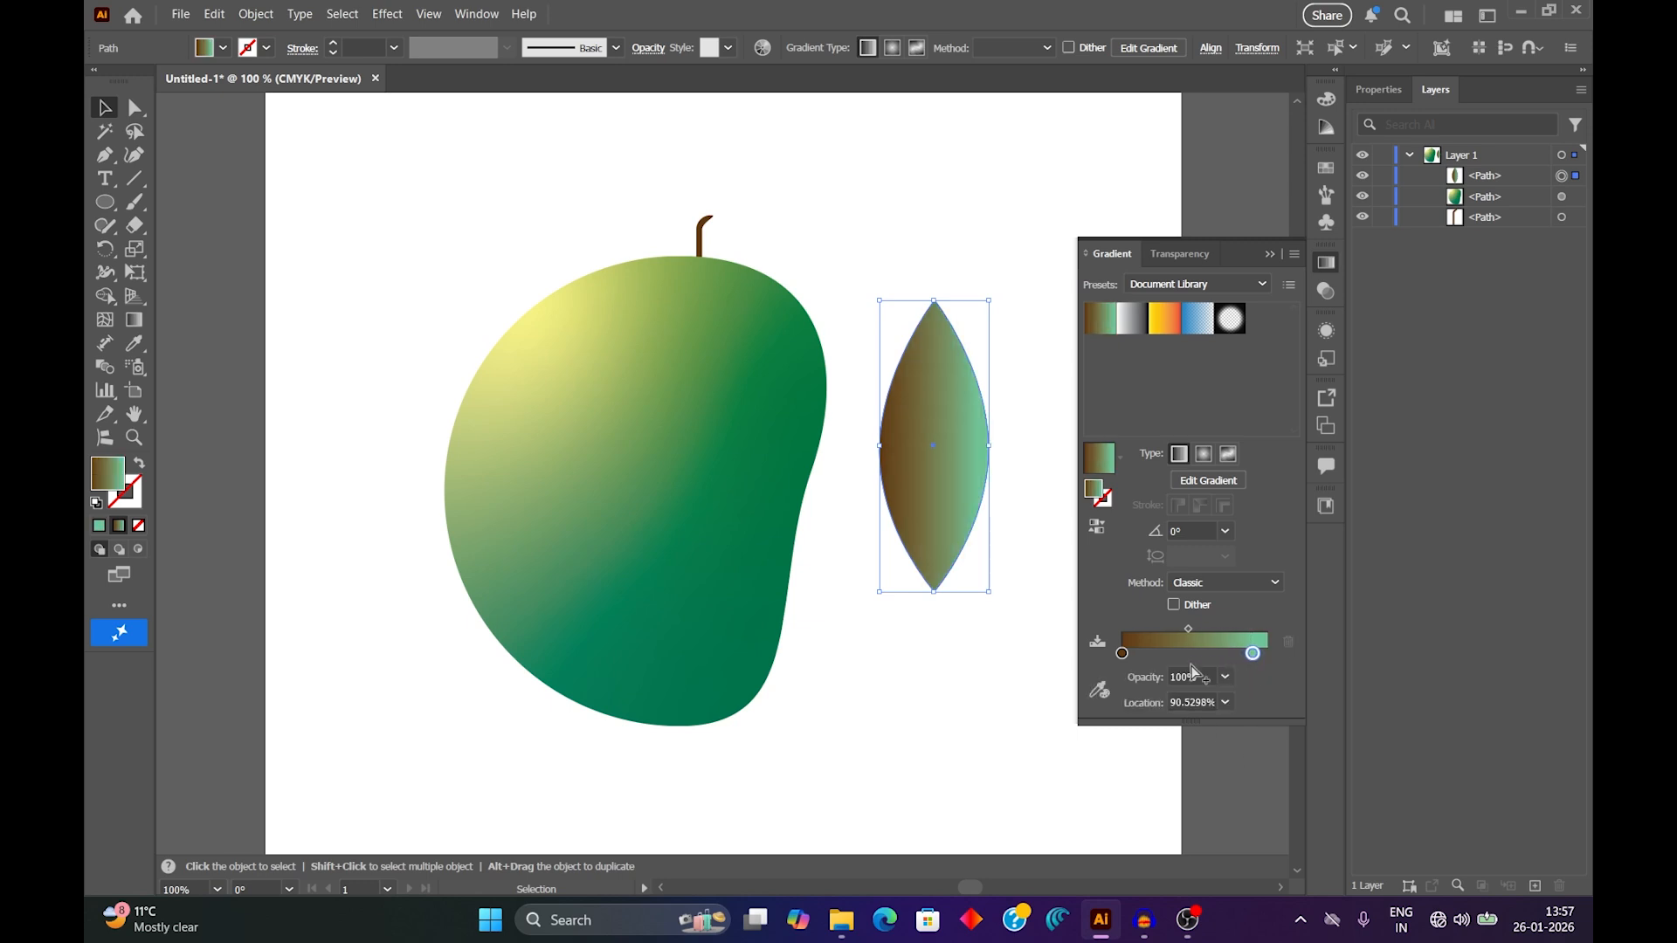
{"action": "mouse_move", "coordinate": [1133, 655]}
{"action": "left_mouse_down"}
{"action": "mouse_move", "coordinate": [1159, 663]}
{"action": "mouse_move", "coordinate": [1125, 655]}
{"action": "left_mouse_up"}
{"action": "double_click", "coordinate": [1123, 654]}
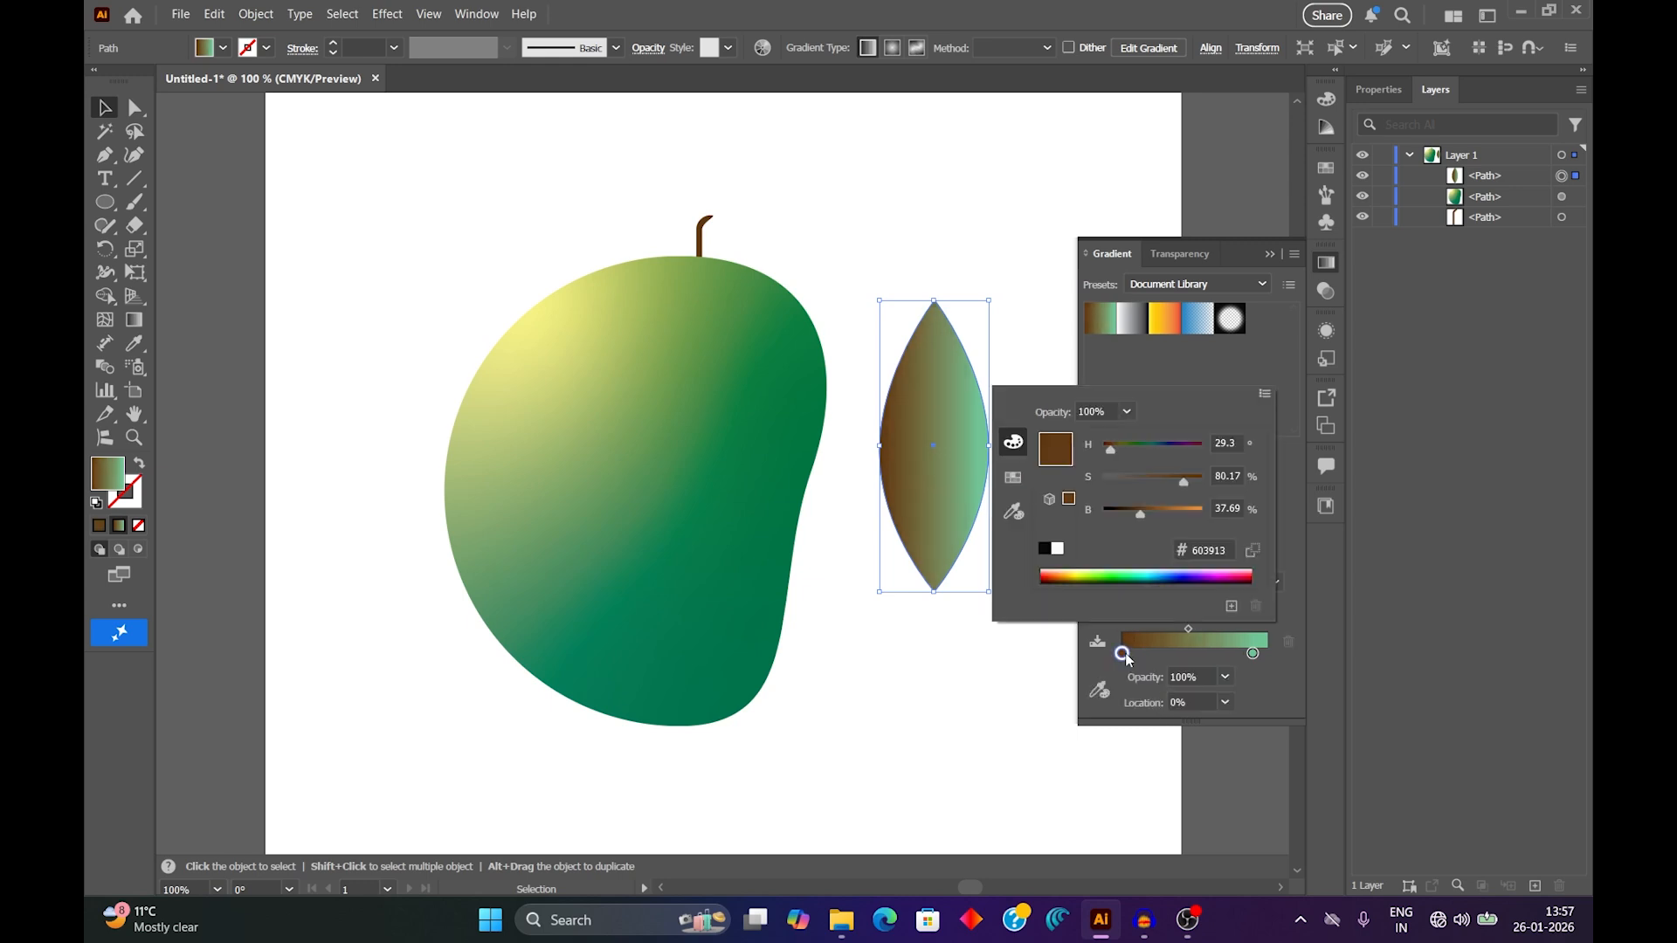
{"action": "left_click", "coordinate": [1089, 572]}
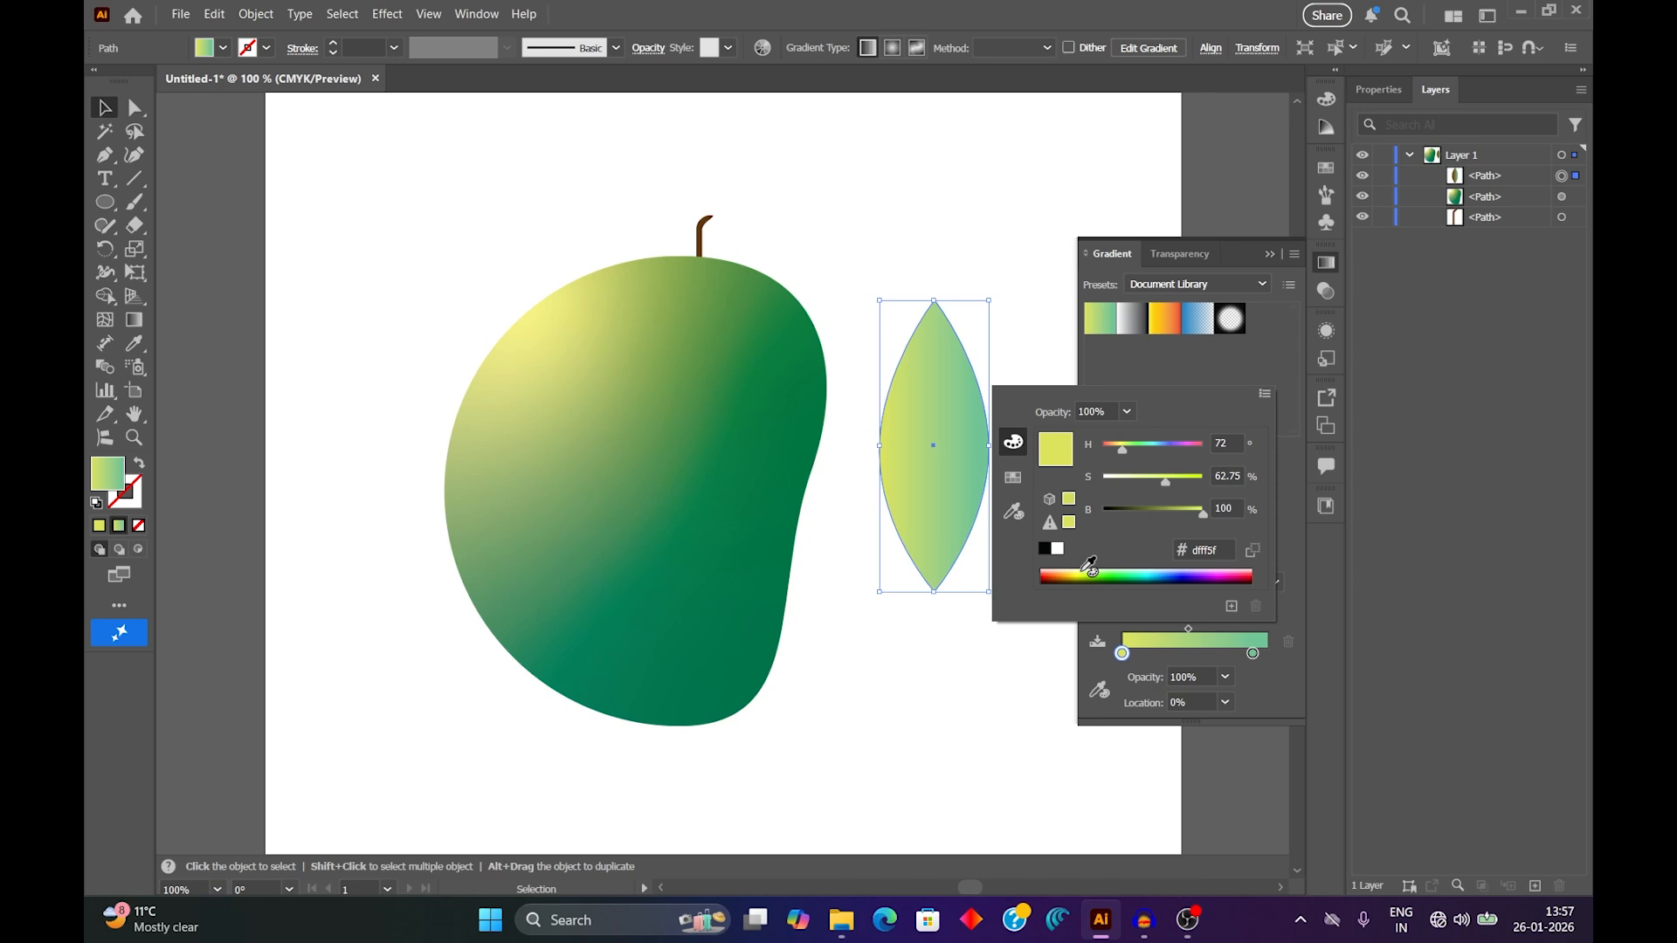
{"action": "left_click", "coordinate": [109, 108]}
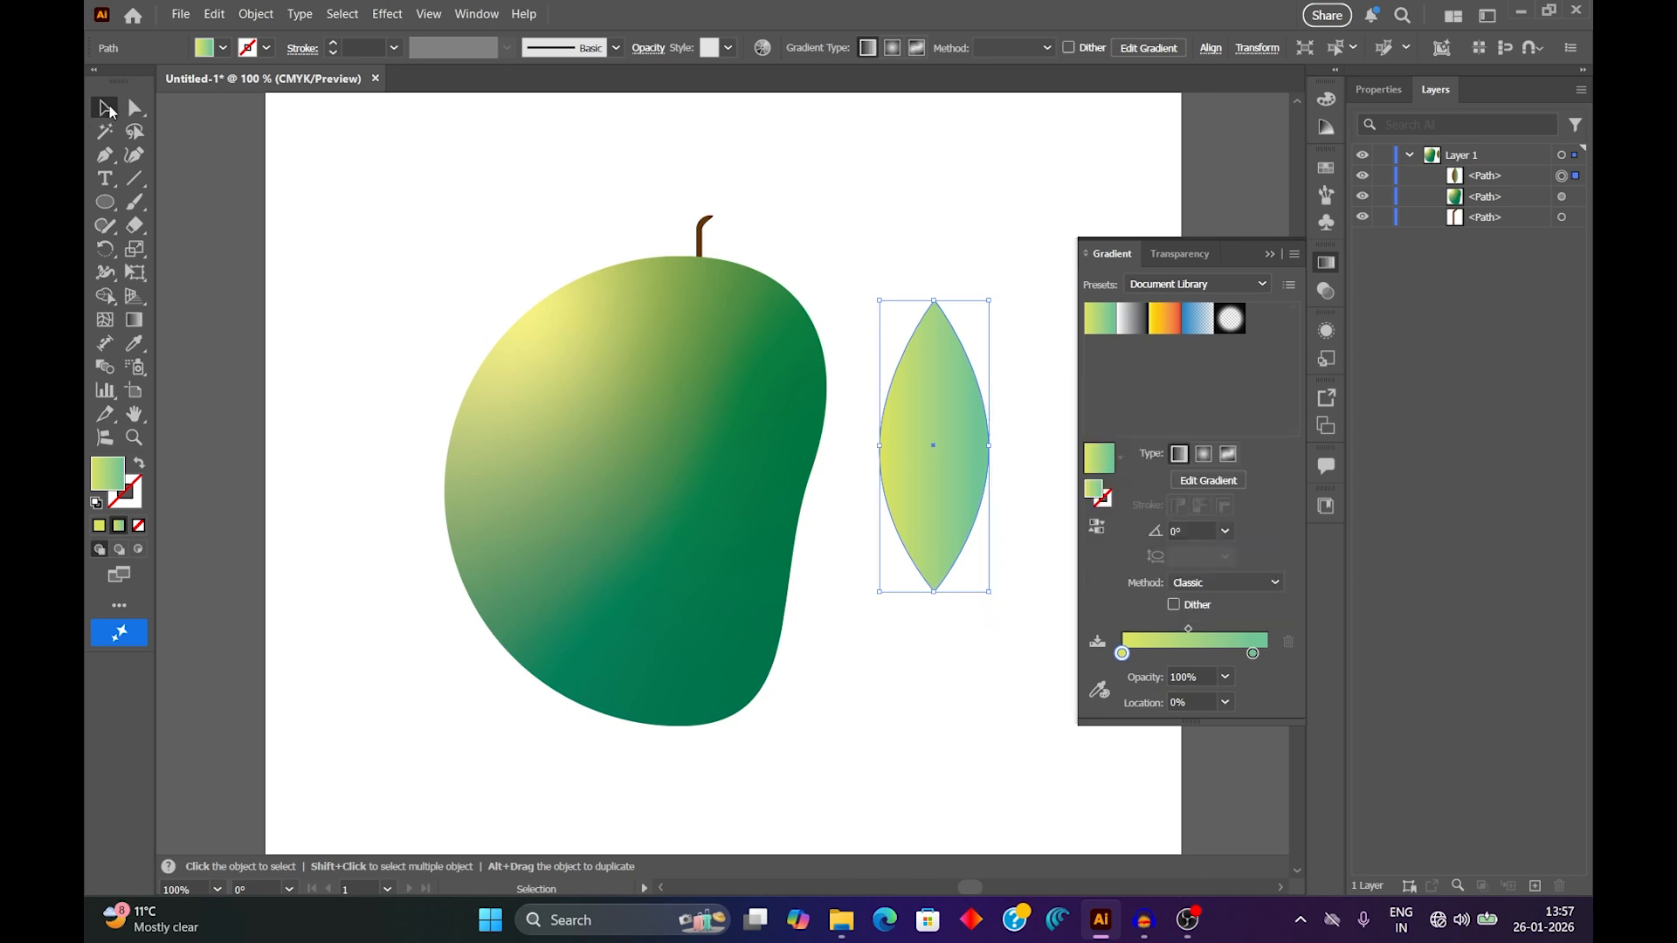
{"action": "left_click", "coordinate": [840, 215]}
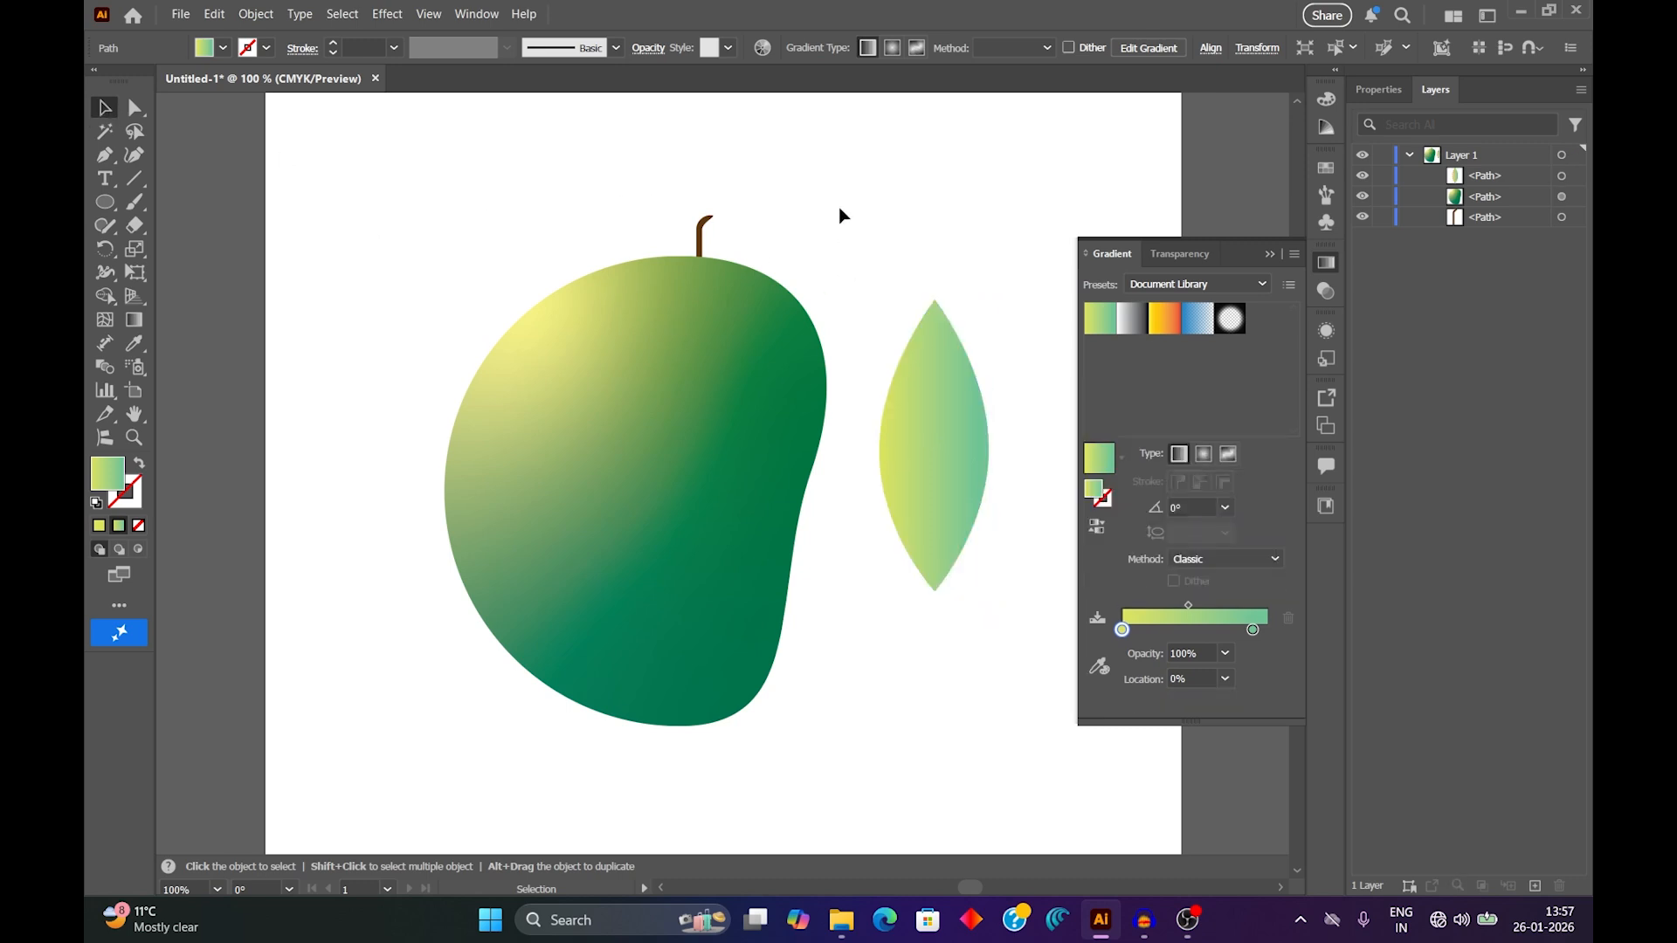
{"action": "left_click", "coordinate": [1271, 253]}
Move the leaf onto the fruit, rotate it slightly counter-clockwise and place its upper tip at the base of the stem.
{"action": "left_click_drag", "start_coordinate": [935, 419], "coordinate": [698, 365]}
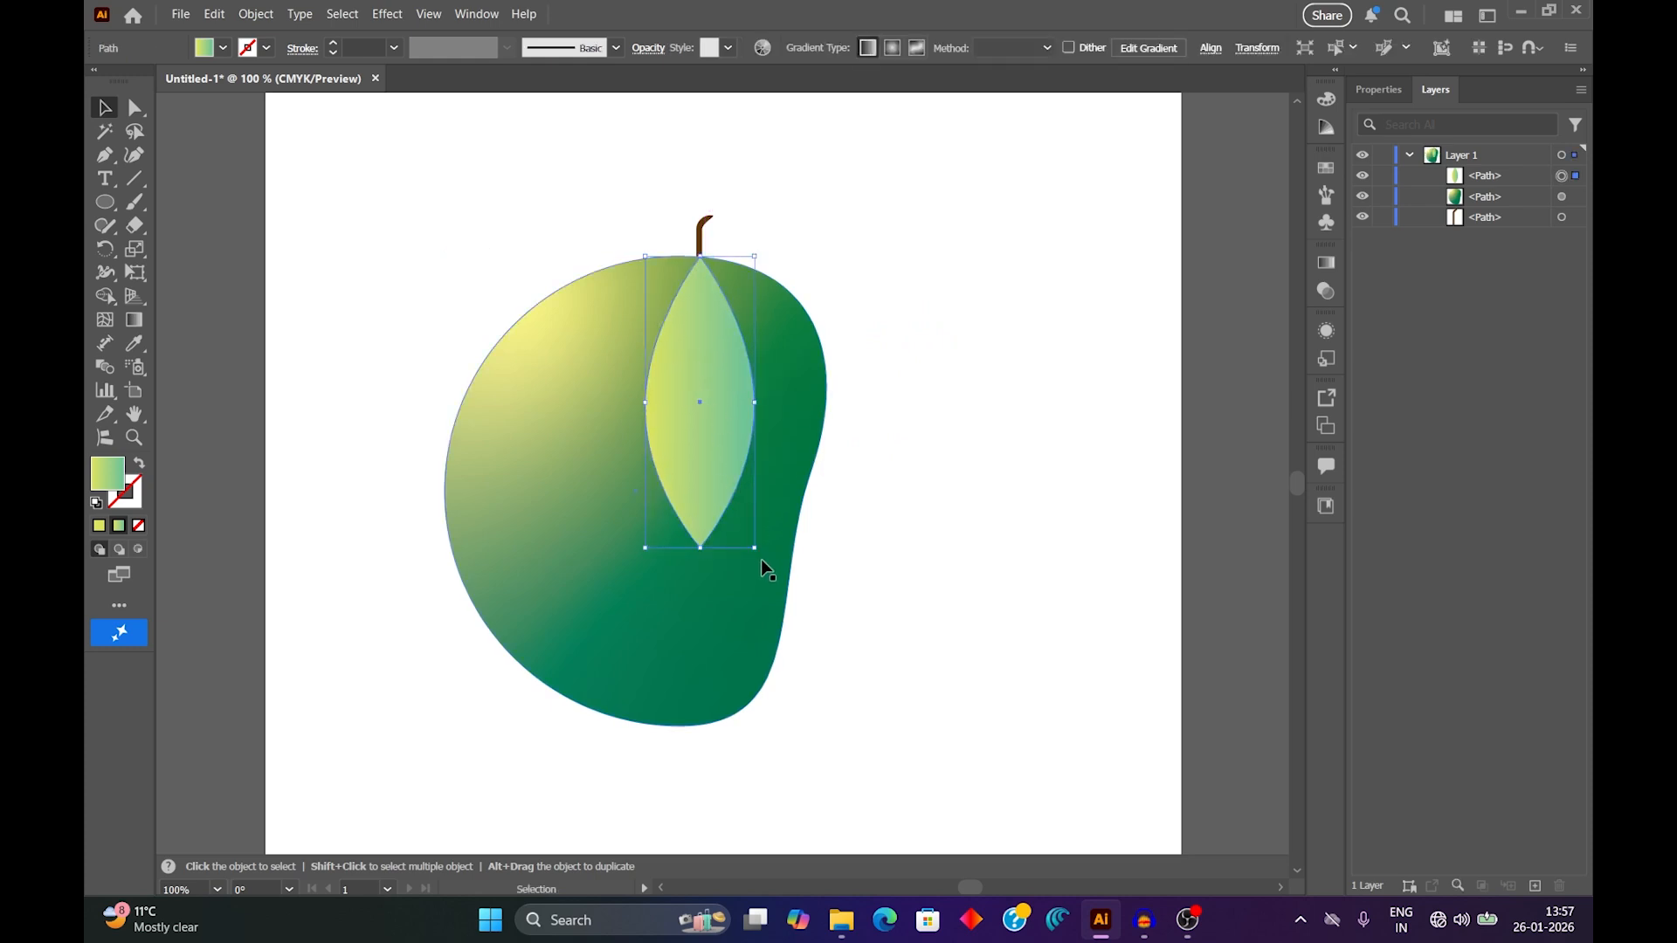
{"action": "left_click_drag", "start_coordinate": [767, 566], "coordinate": [816, 538]}
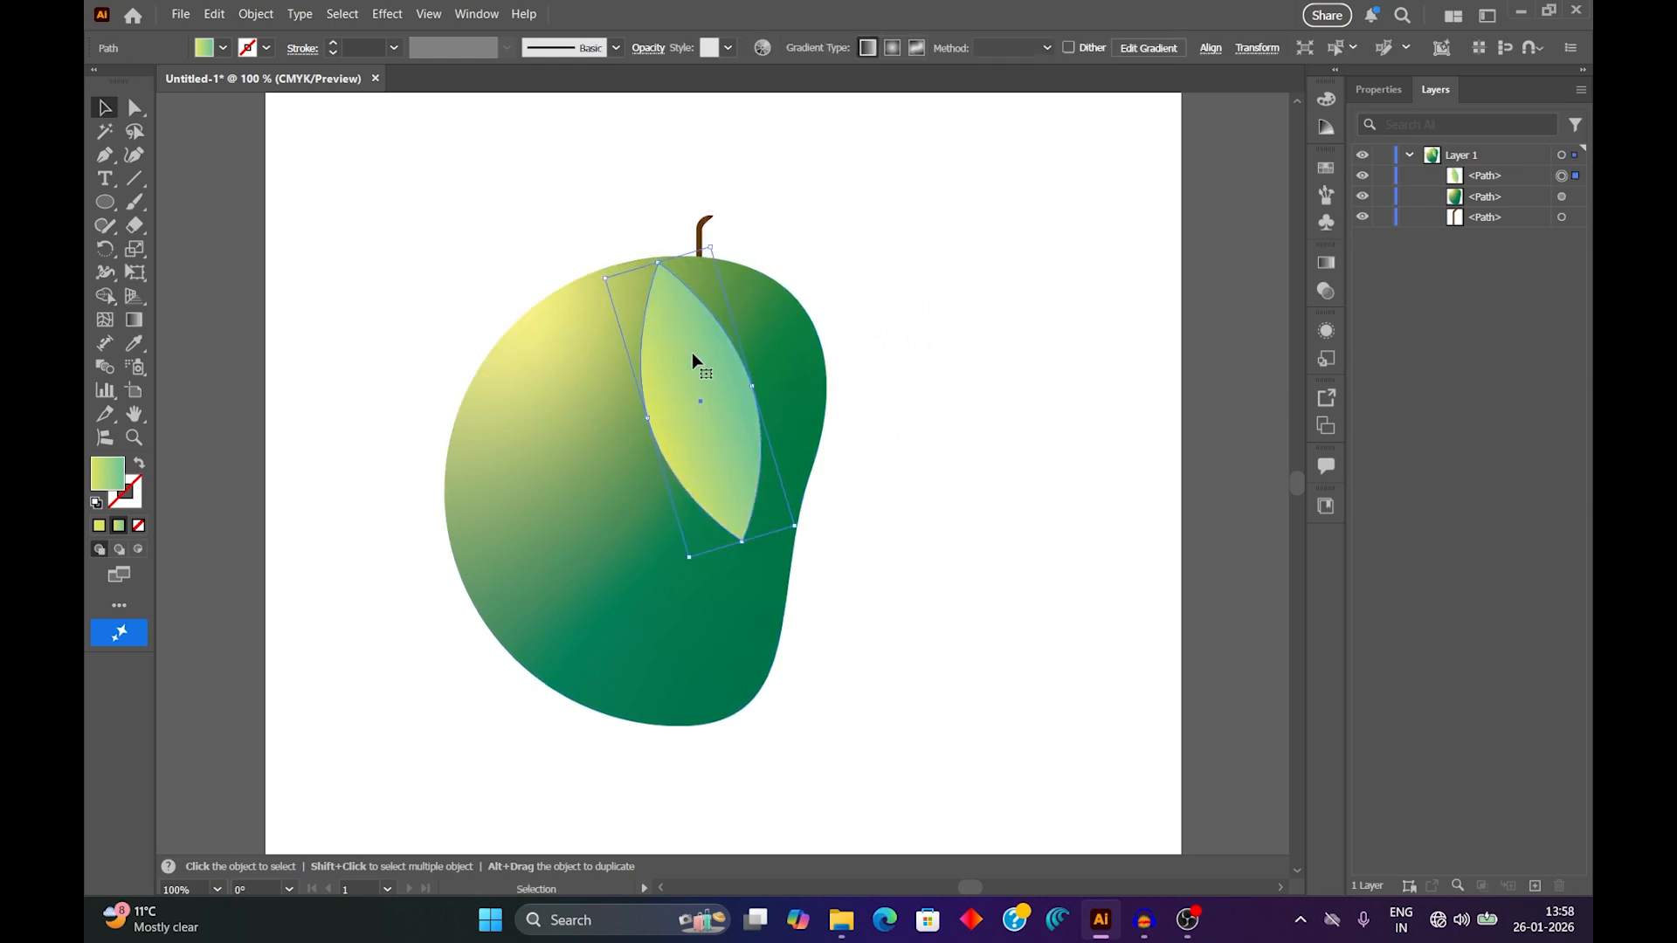
{"action": "left_click_drag", "start_coordinate": [696, 359], "coordinate": [734, 348]}
{"action": "left_click", "coordinate": [876, 610]}
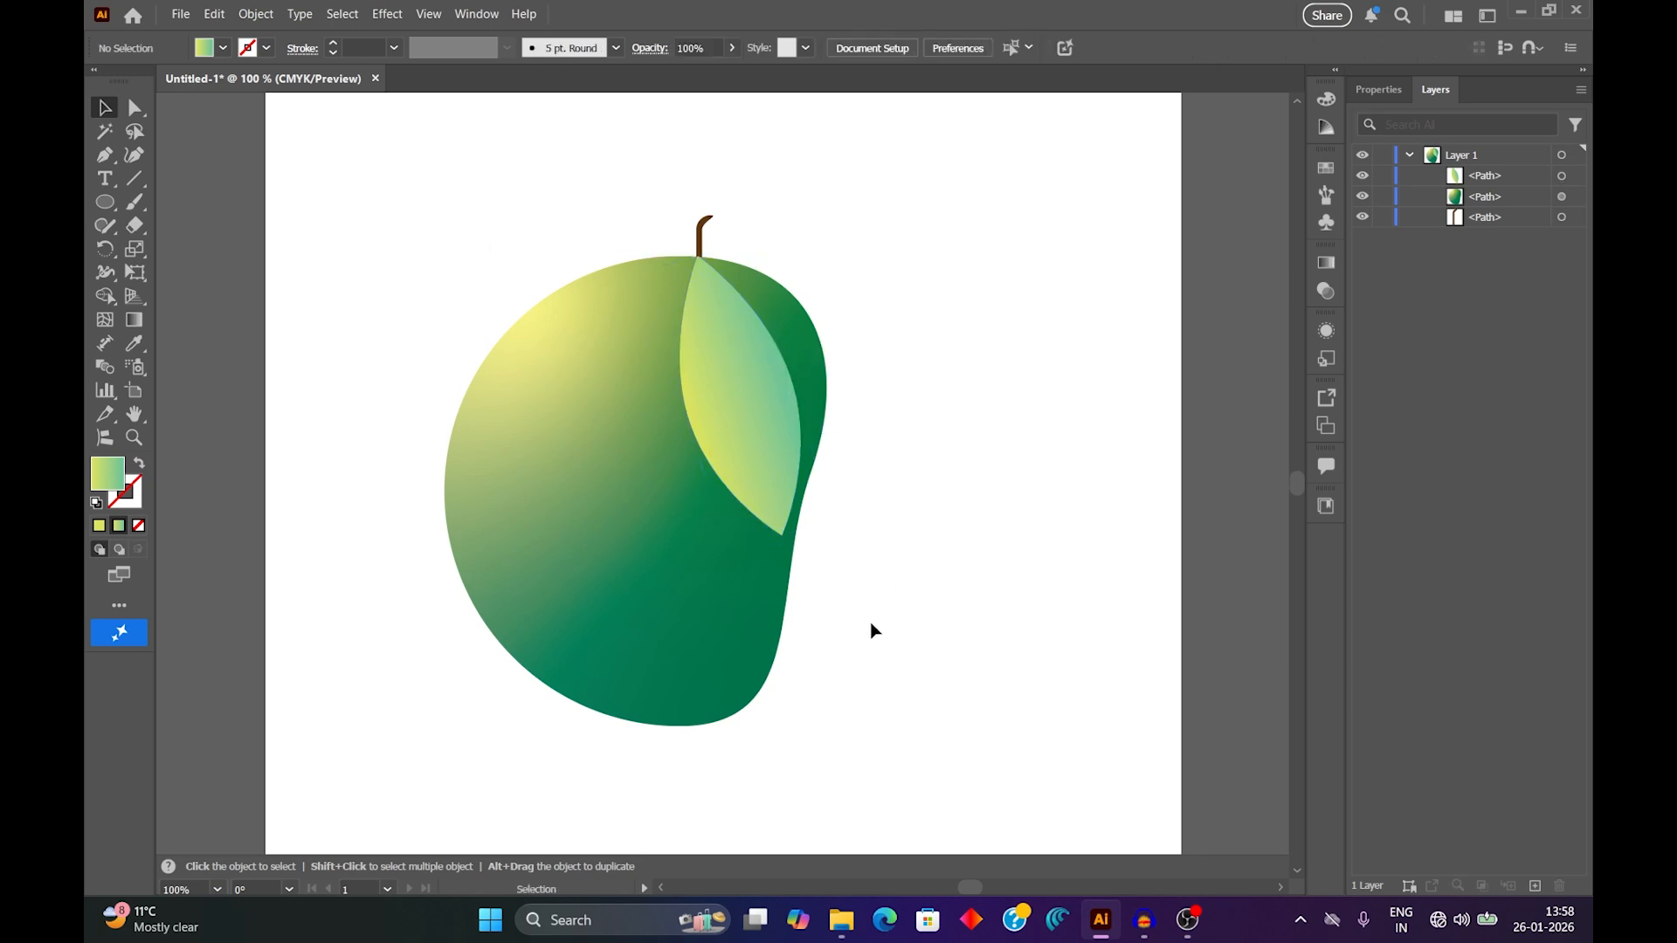
{"action": "scroll", "coordinate": [847, 631], "scroll_direction": "down", "scroll_amount": 2}
{"action": "left_click_drag", "start_coordinate": [847, 629], "coordinate": [844, 581]}
{"action": "scroll", "coordinate": [710, 496], "scroll_direction": "up", "scroll_amount": 1}
{"action": "scroll", "coordinate": [710, 496], "scroll_direction": "up", "scroll_amount": 1}
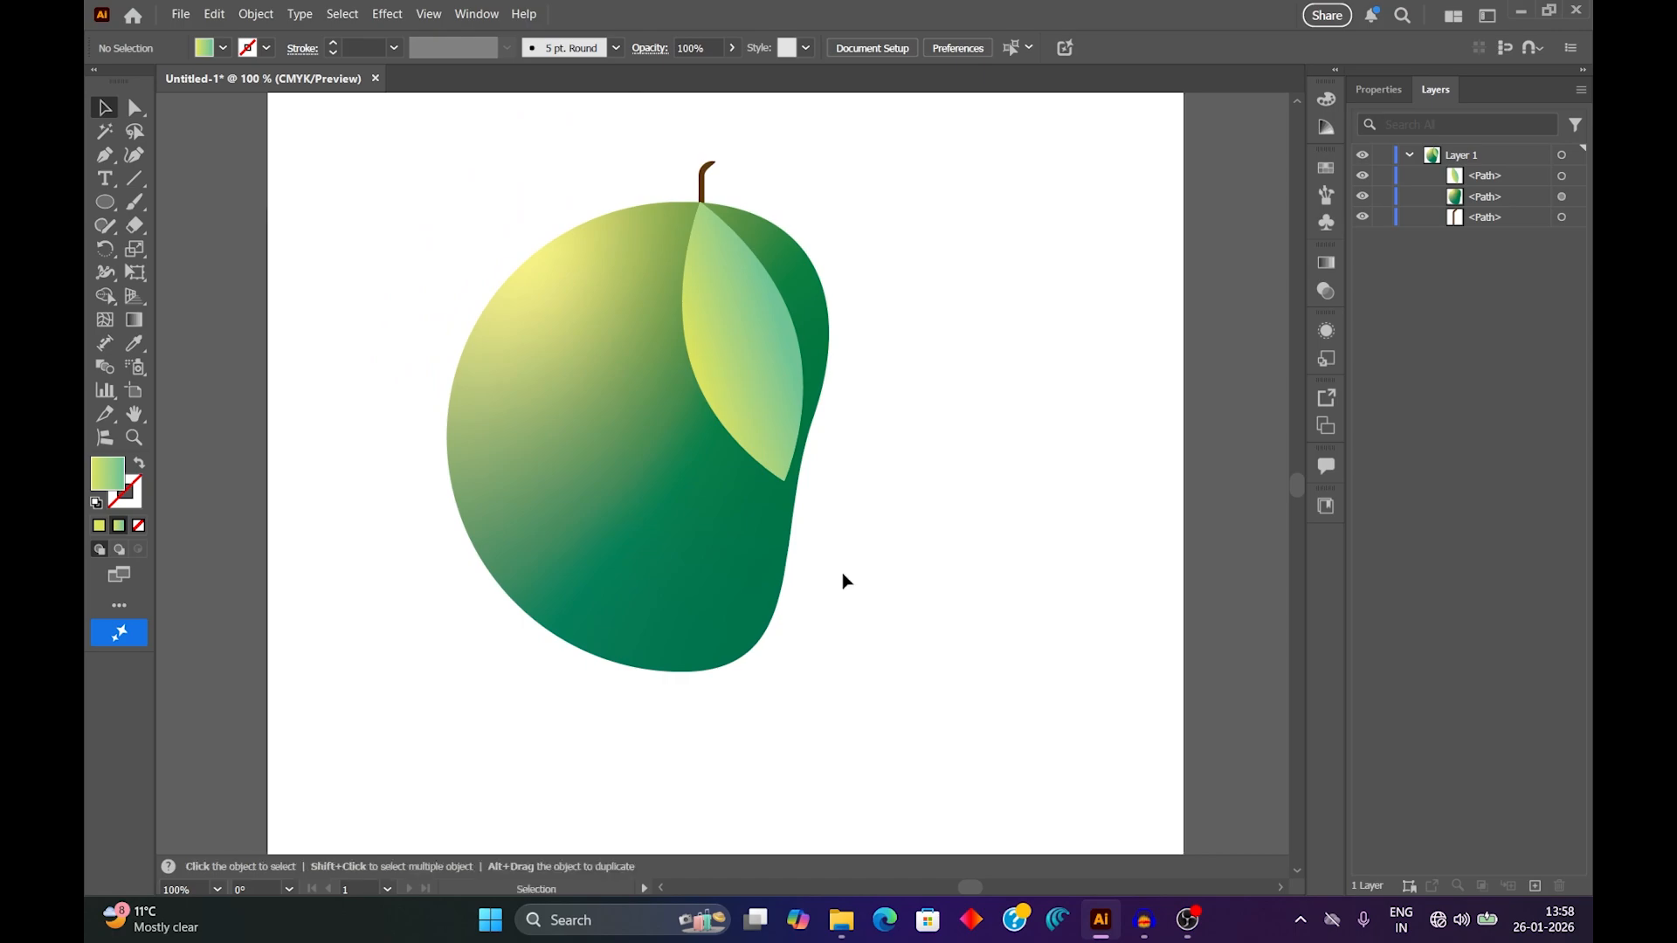